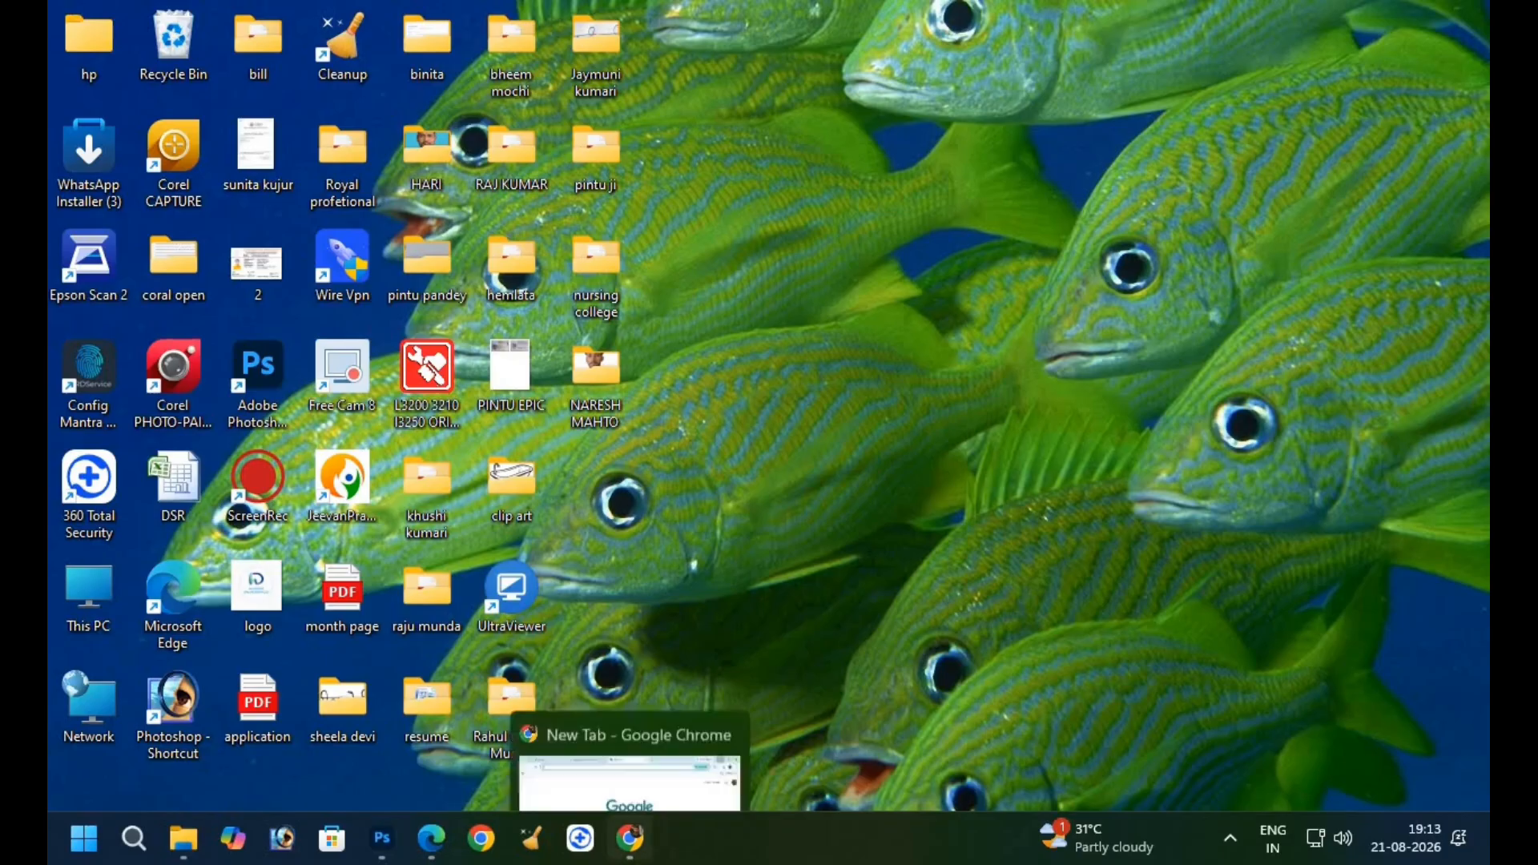
Search Google for voter card and open the Citizen Service Portal – Election Commission result
click(631, 838)
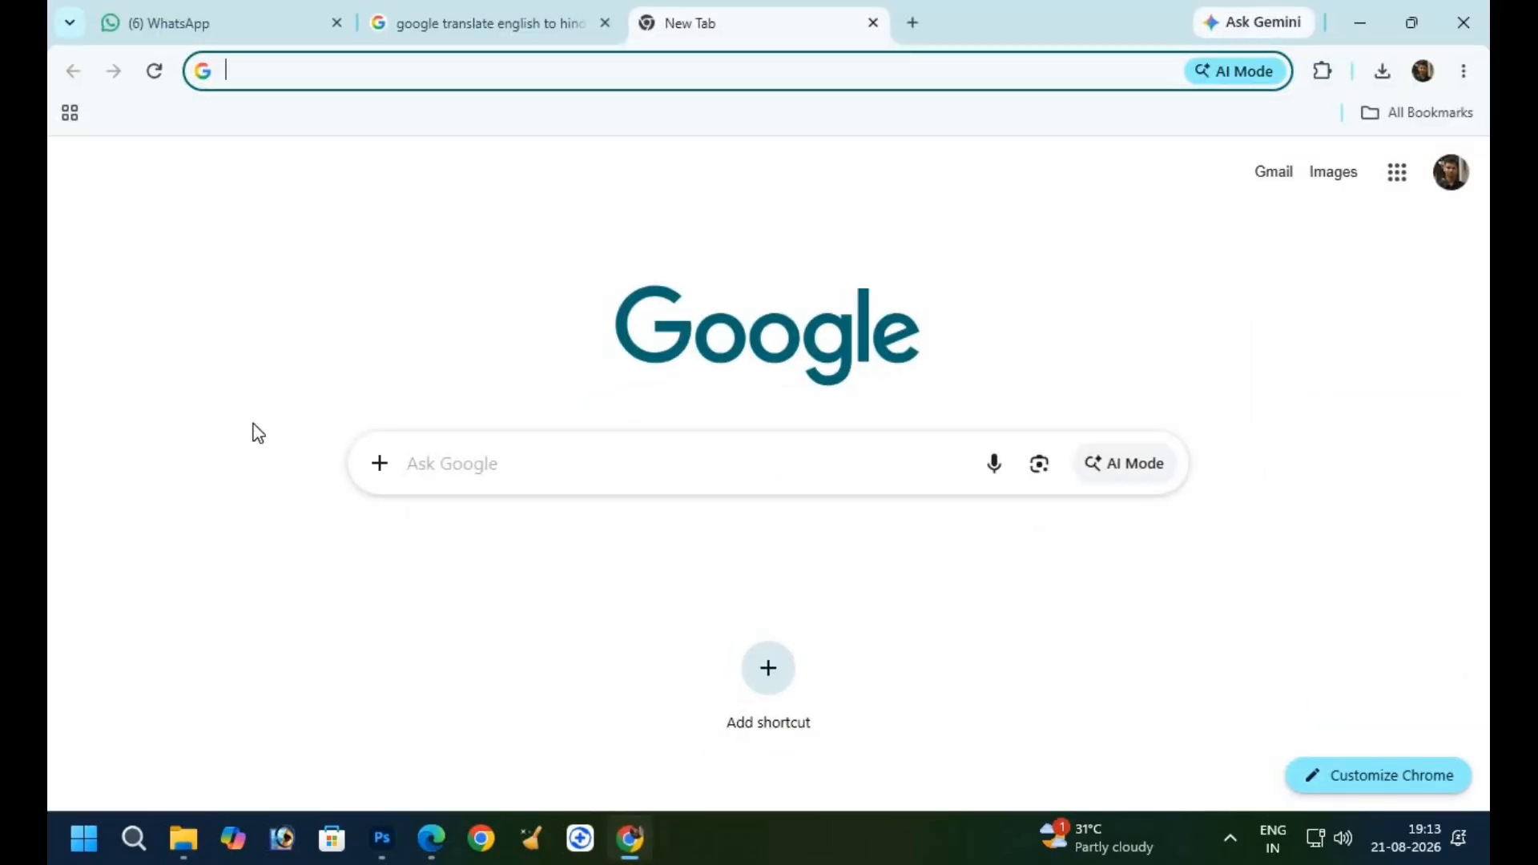
click(448, 462)
text(voter card)
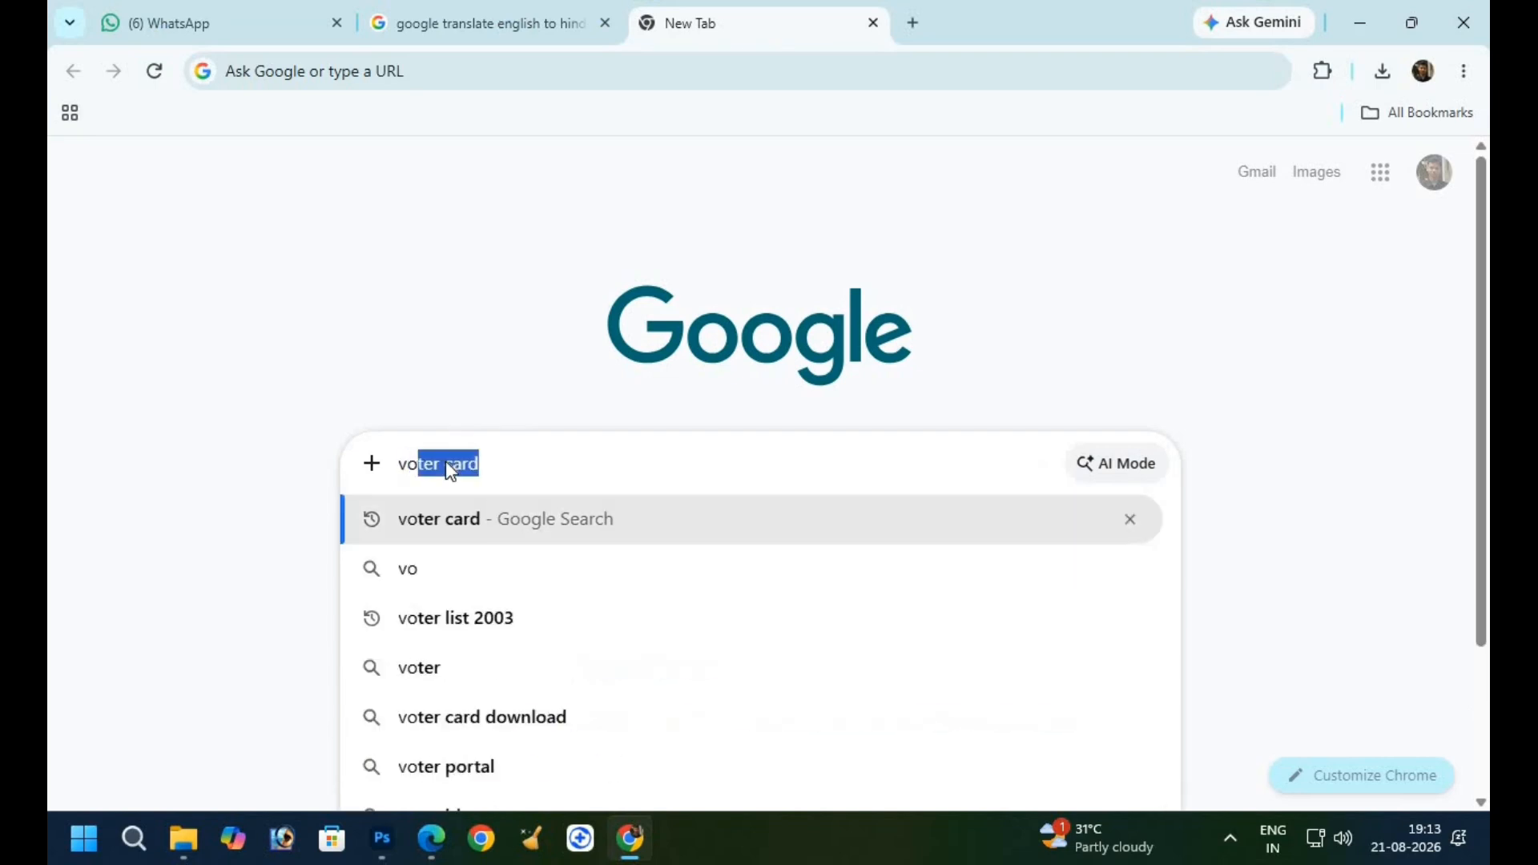
click(446, 530)
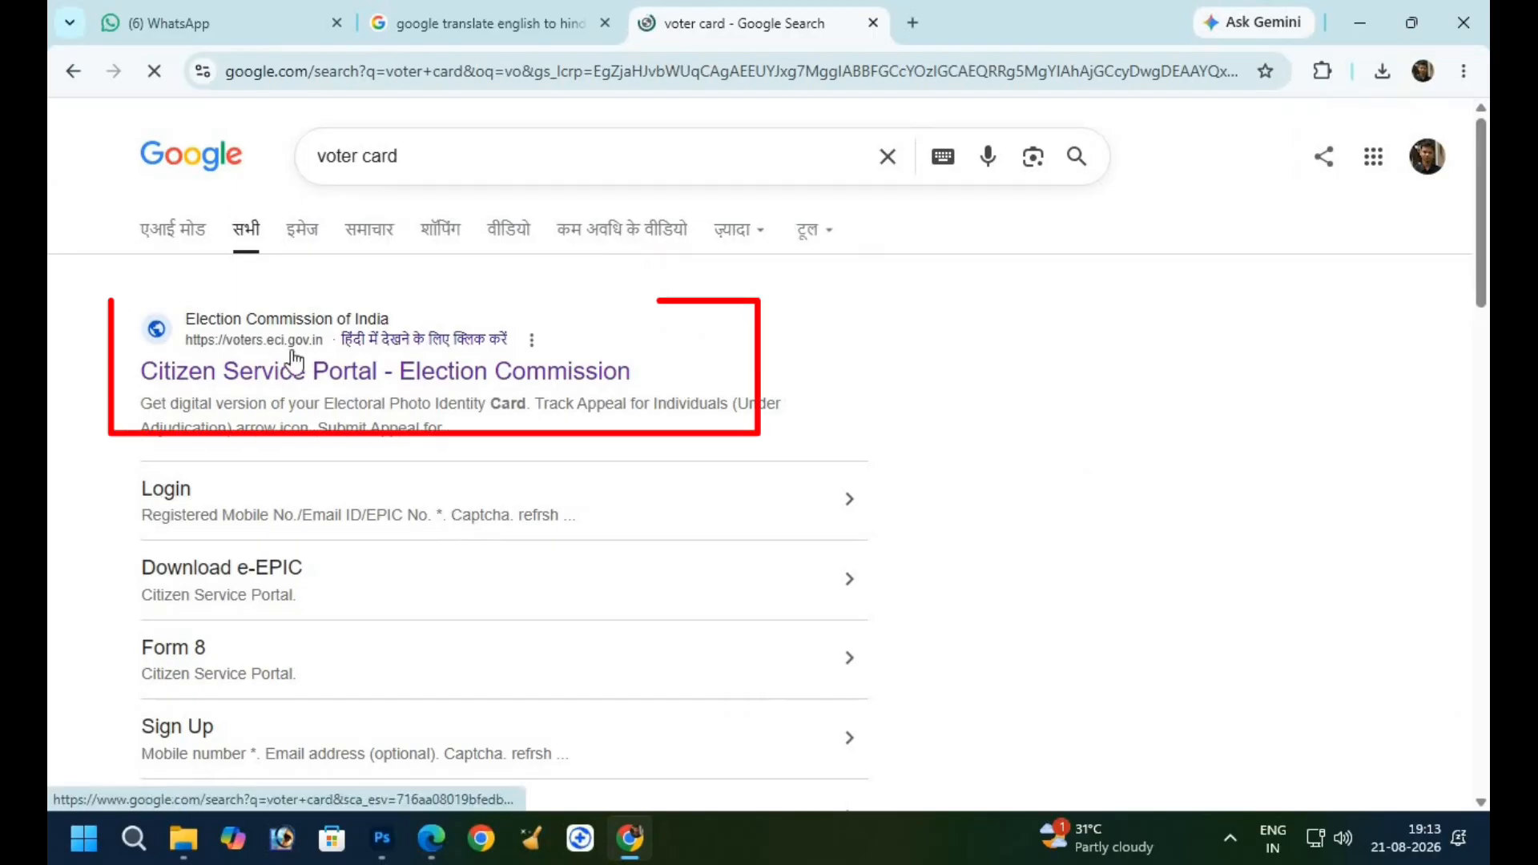
click(287, 351)
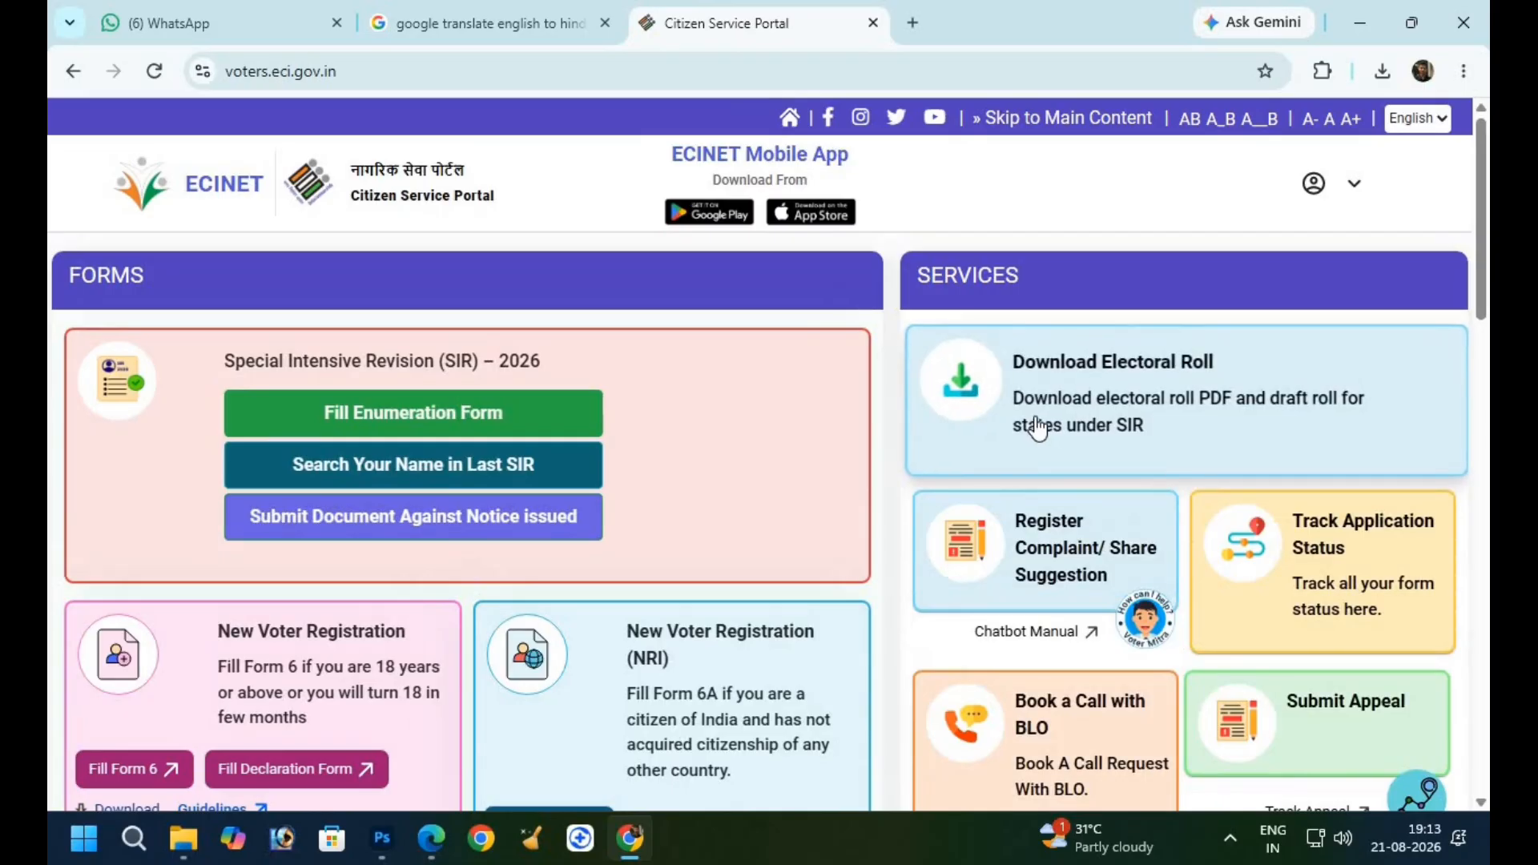
Log out of the current account on the Citizen Service Portal
click(1331, 185)
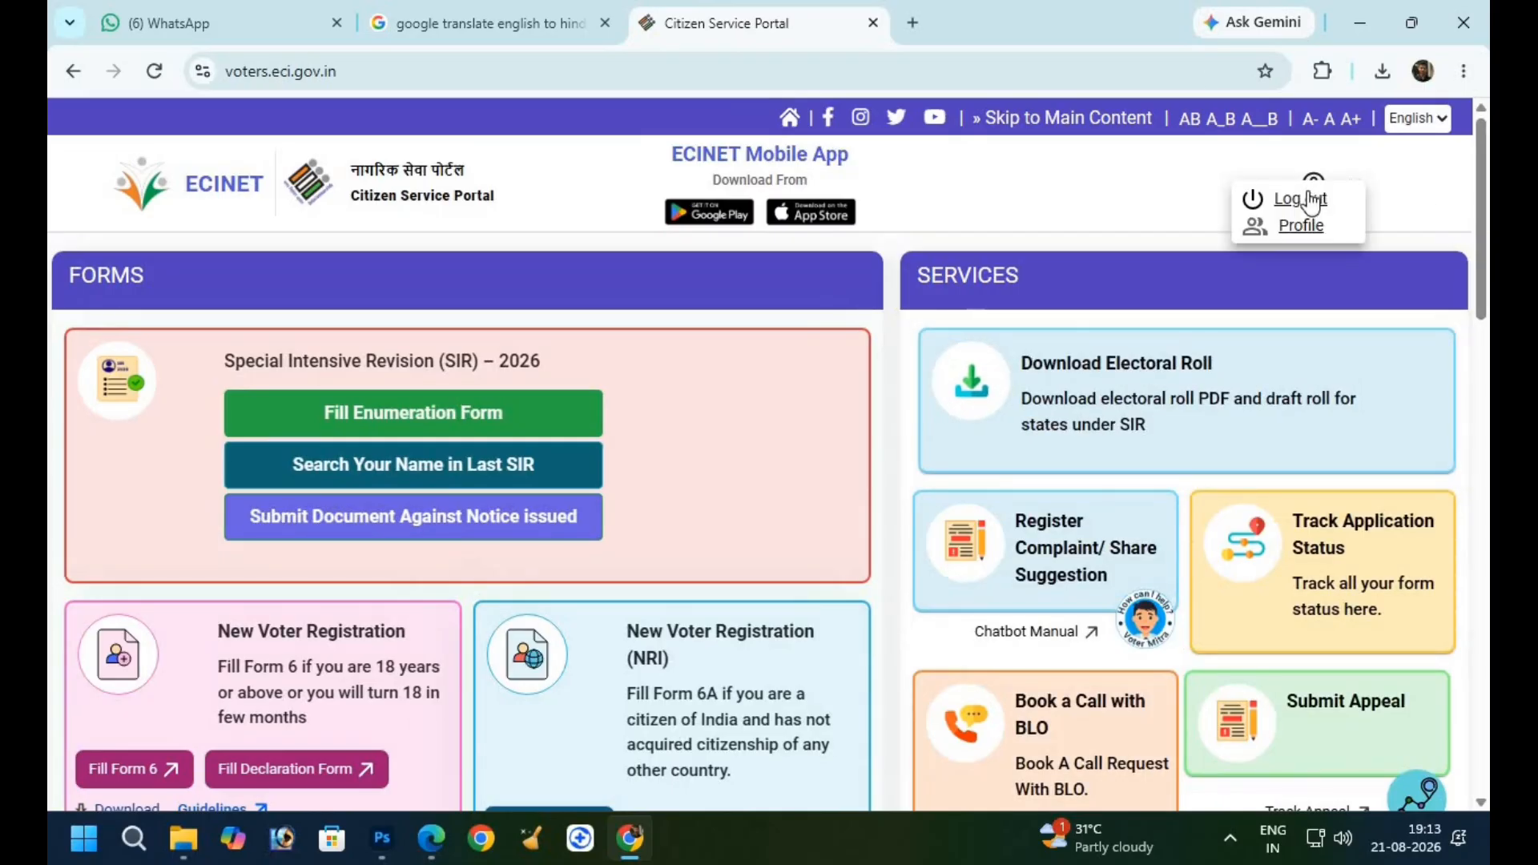
click(1306, 199)
click(895, 491)
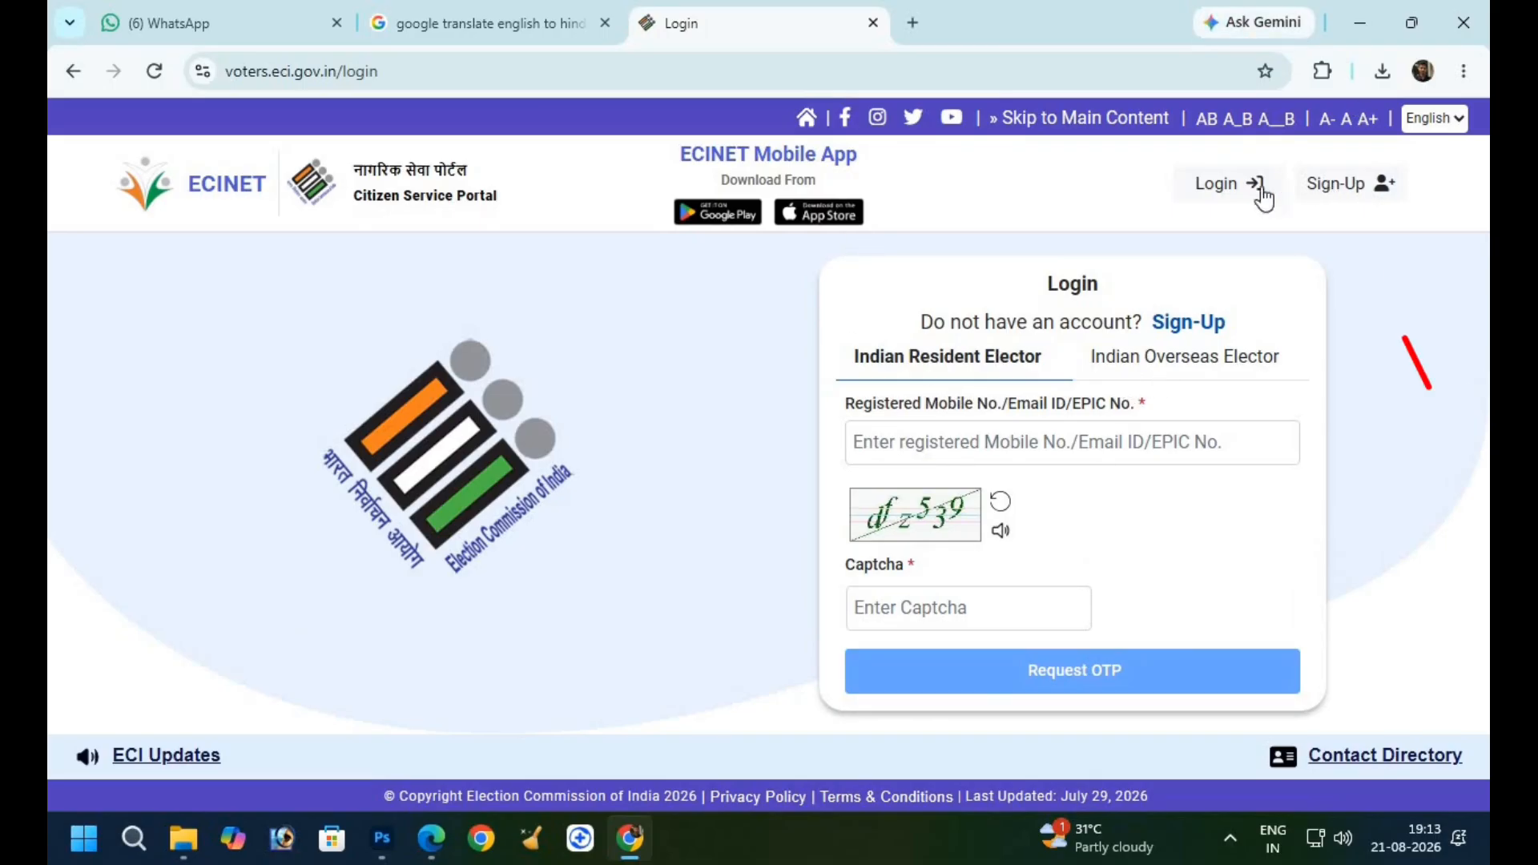
Open the Sign-Up form as an Indian Resident Elector and enter the mobile number
click(1351, 197)
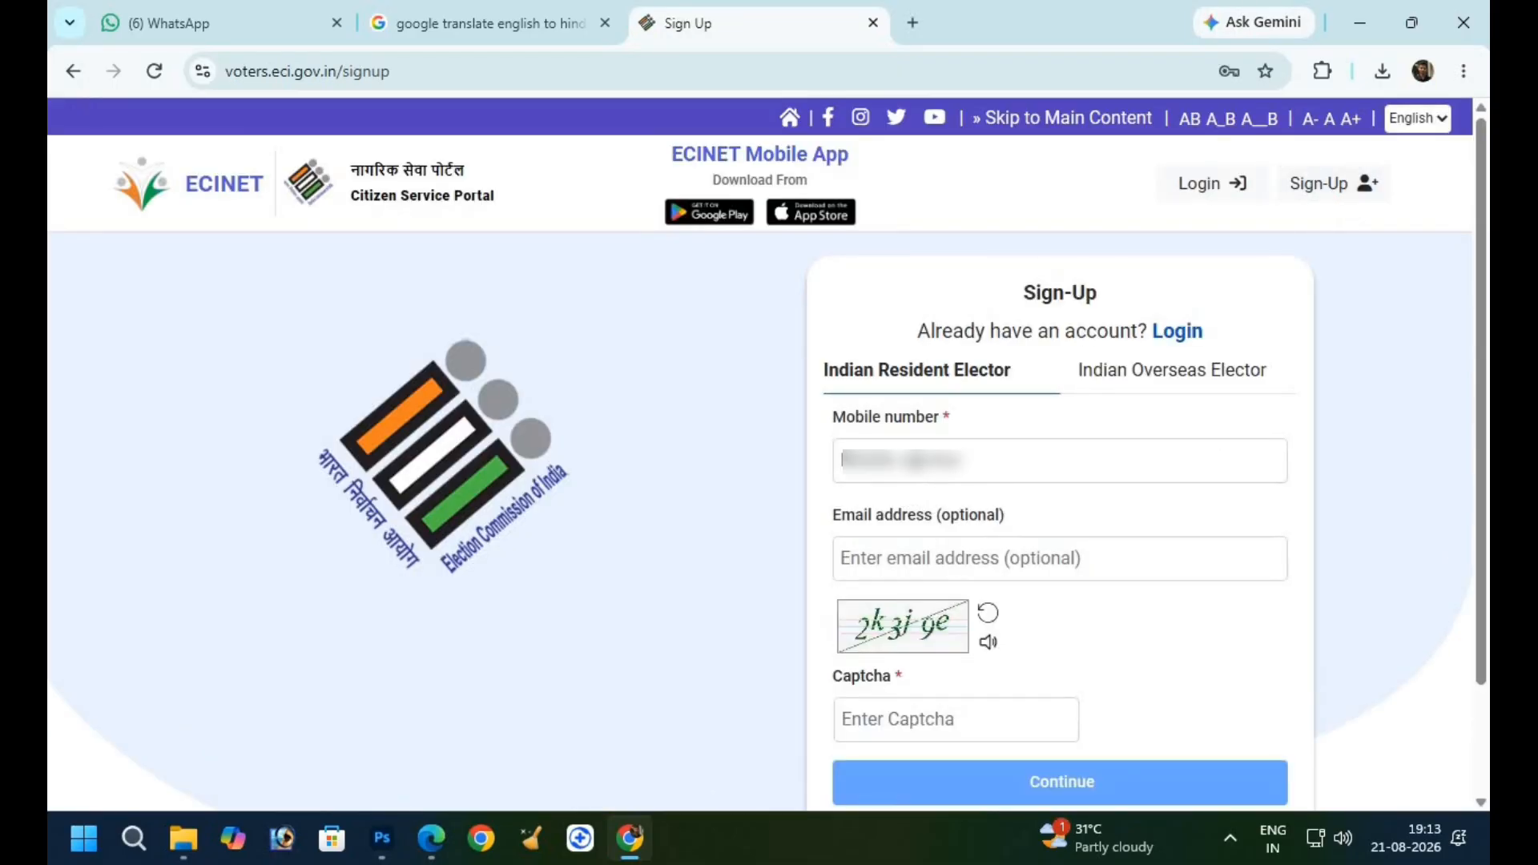
click(917, 461)
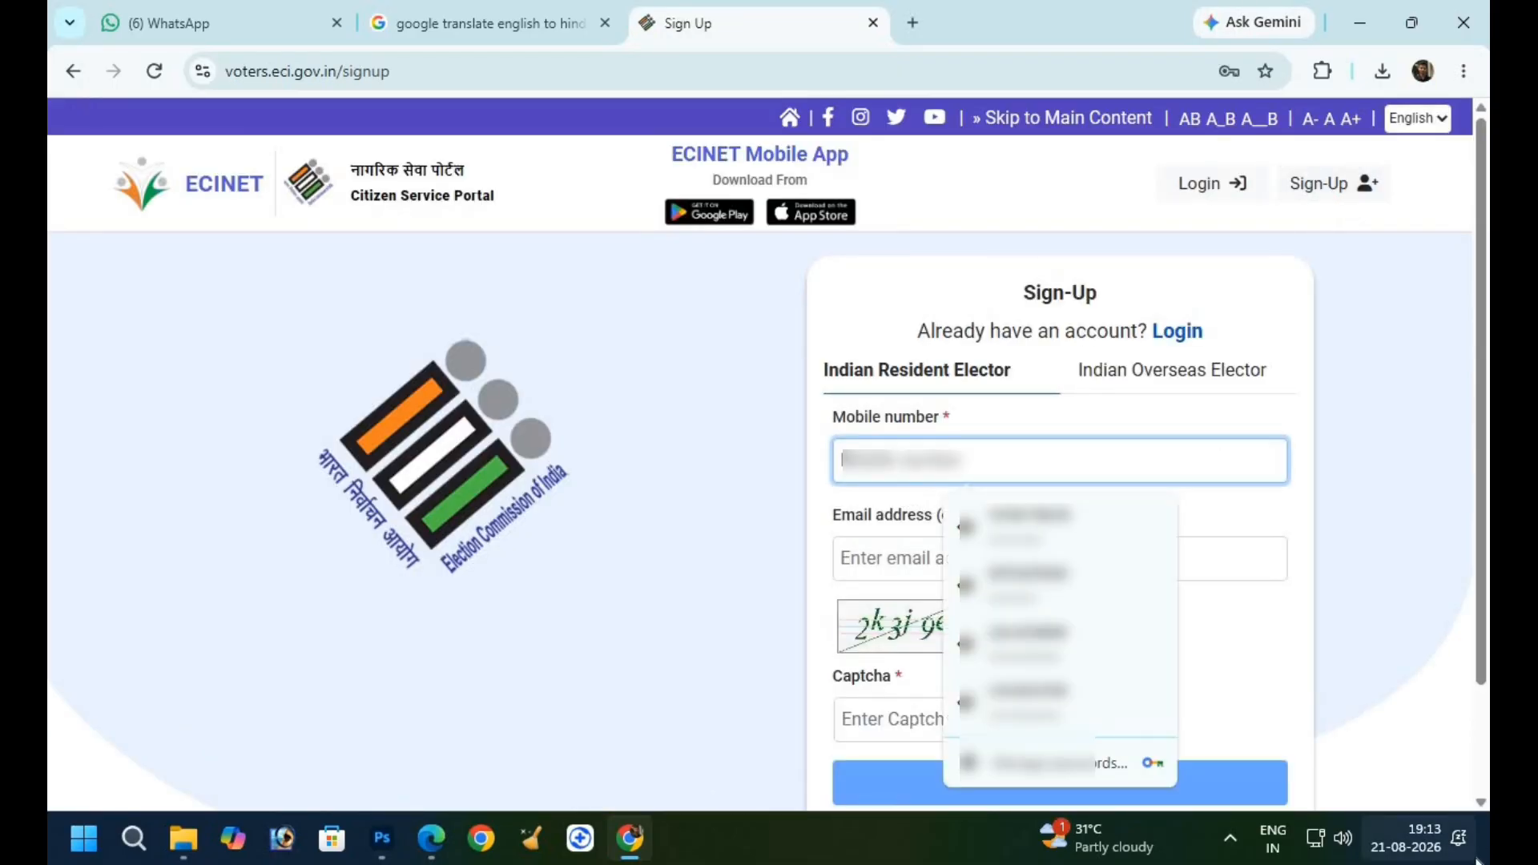
text(6••••)
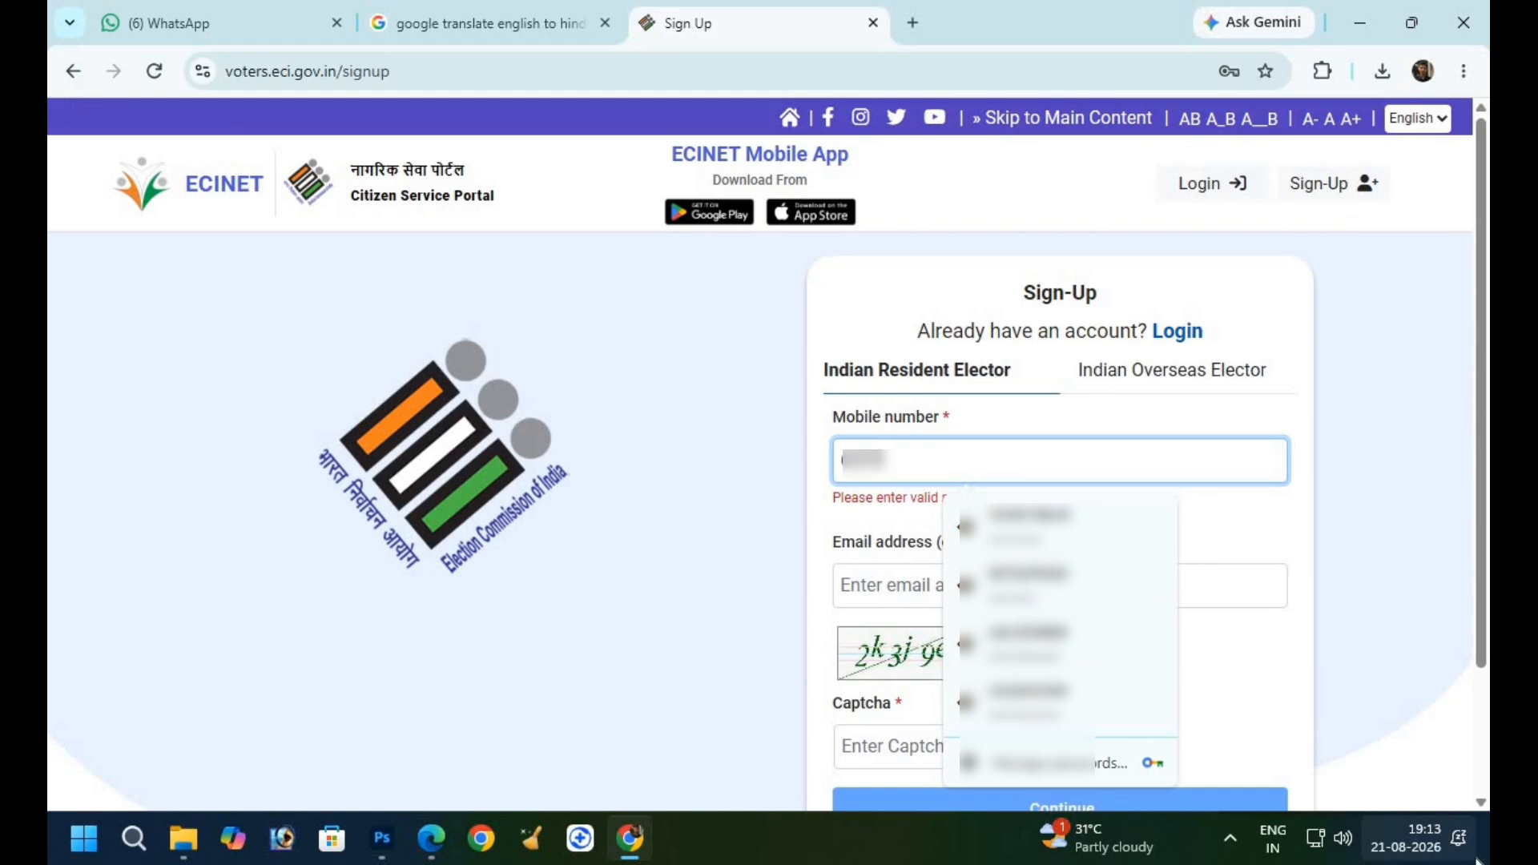
text(•••••)
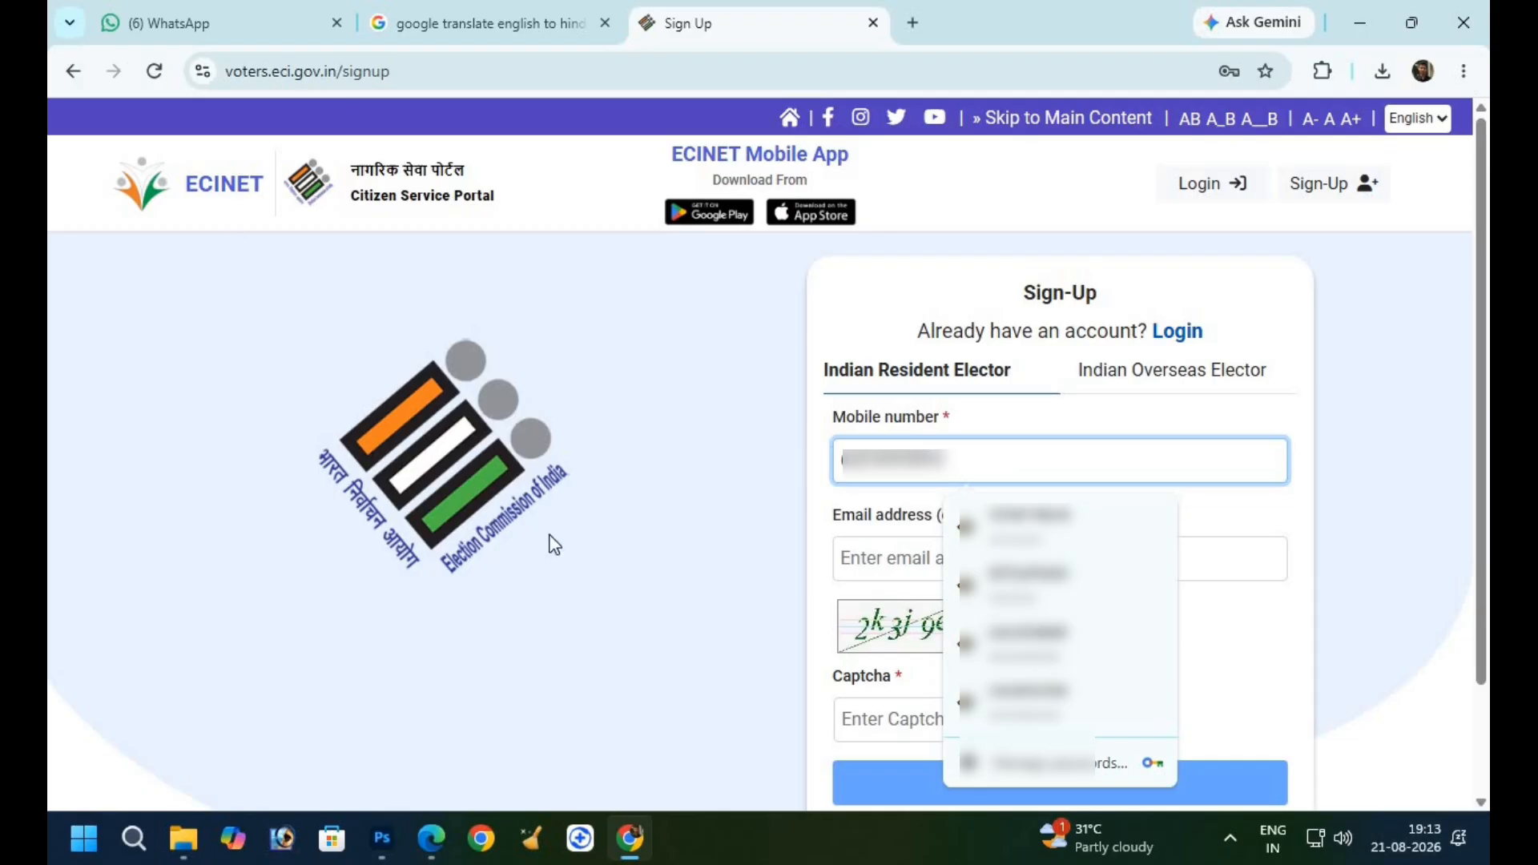
Fill in the captcha shown and continue the sign-up without an email address
click(885, 558)
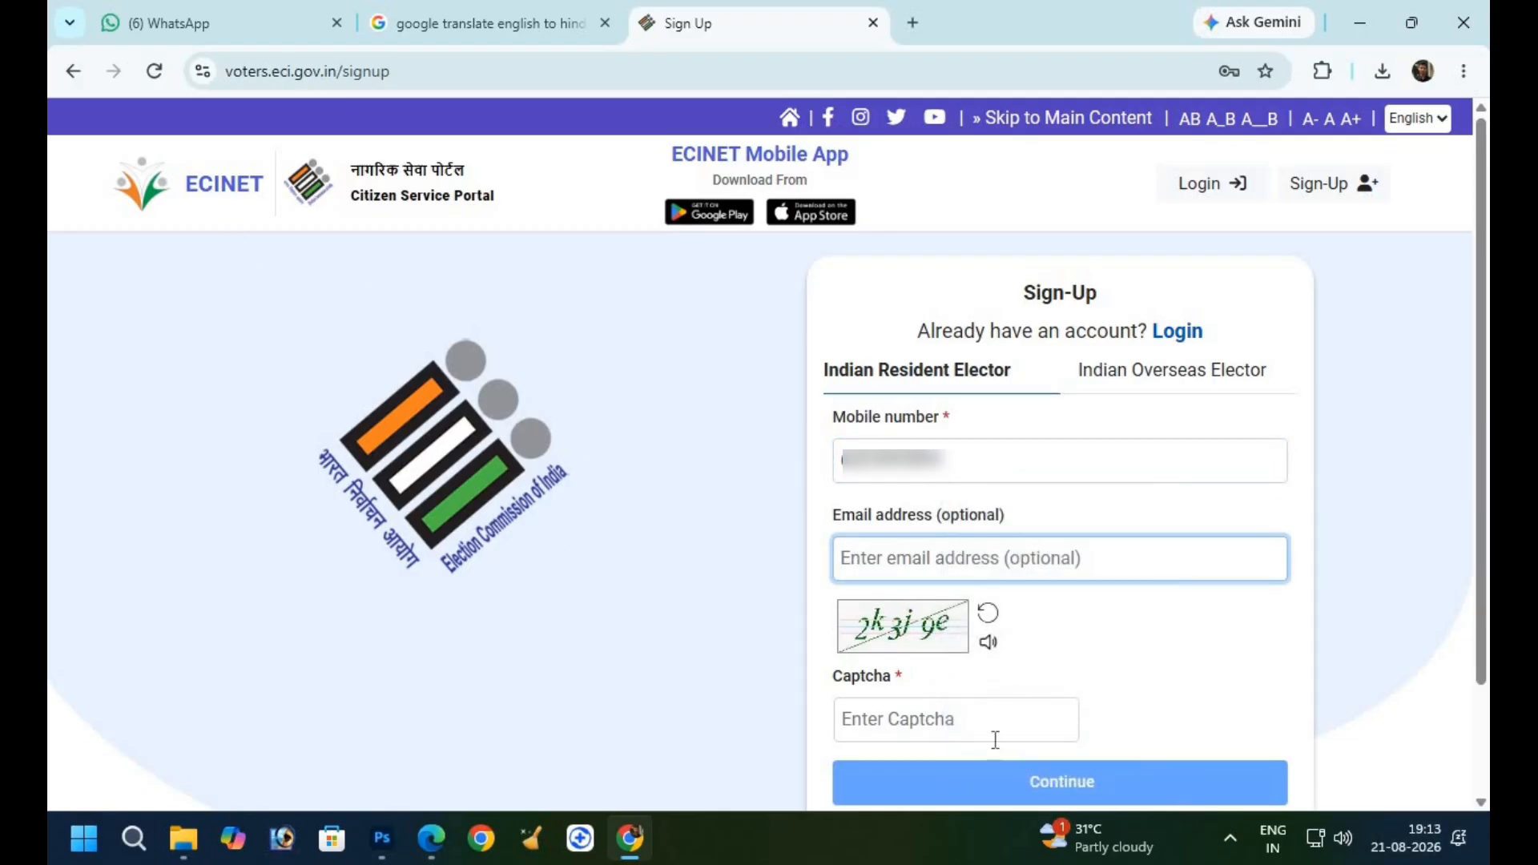
click(945, 717)
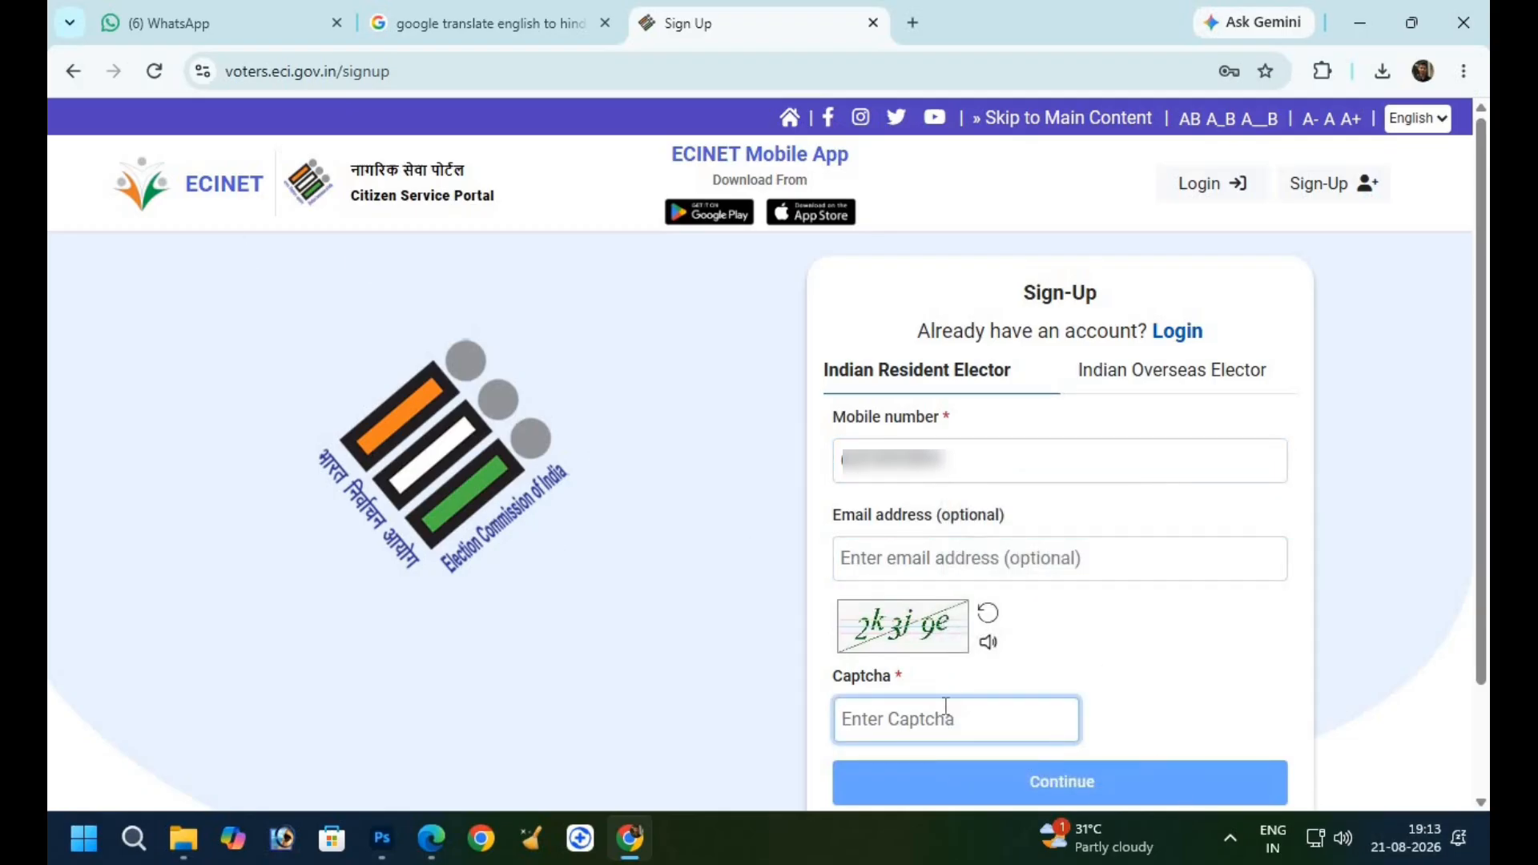
text(2k)
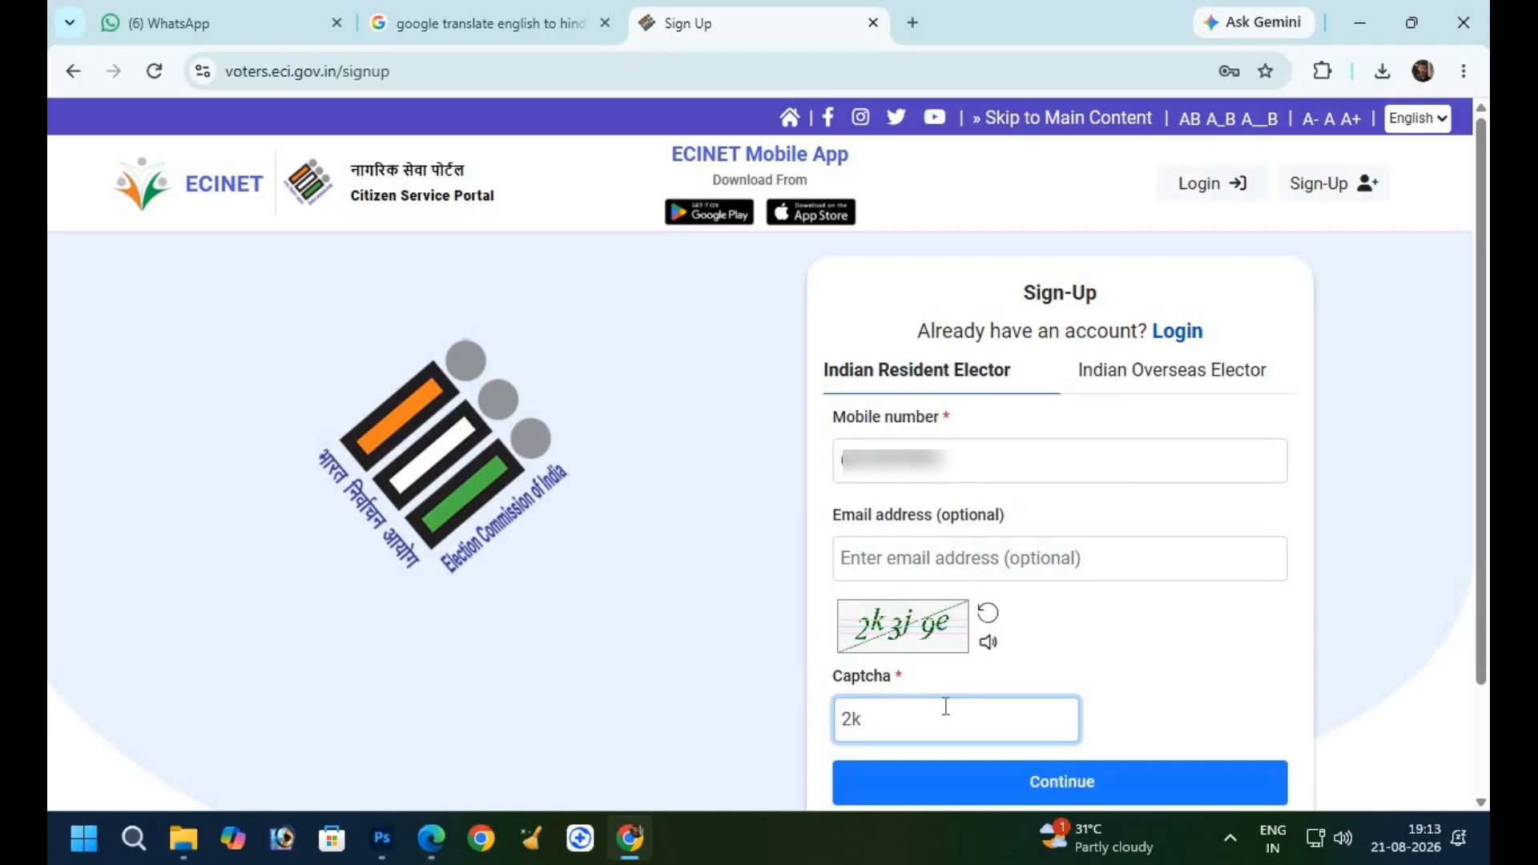
text(3j9e)
click(1062, 789)
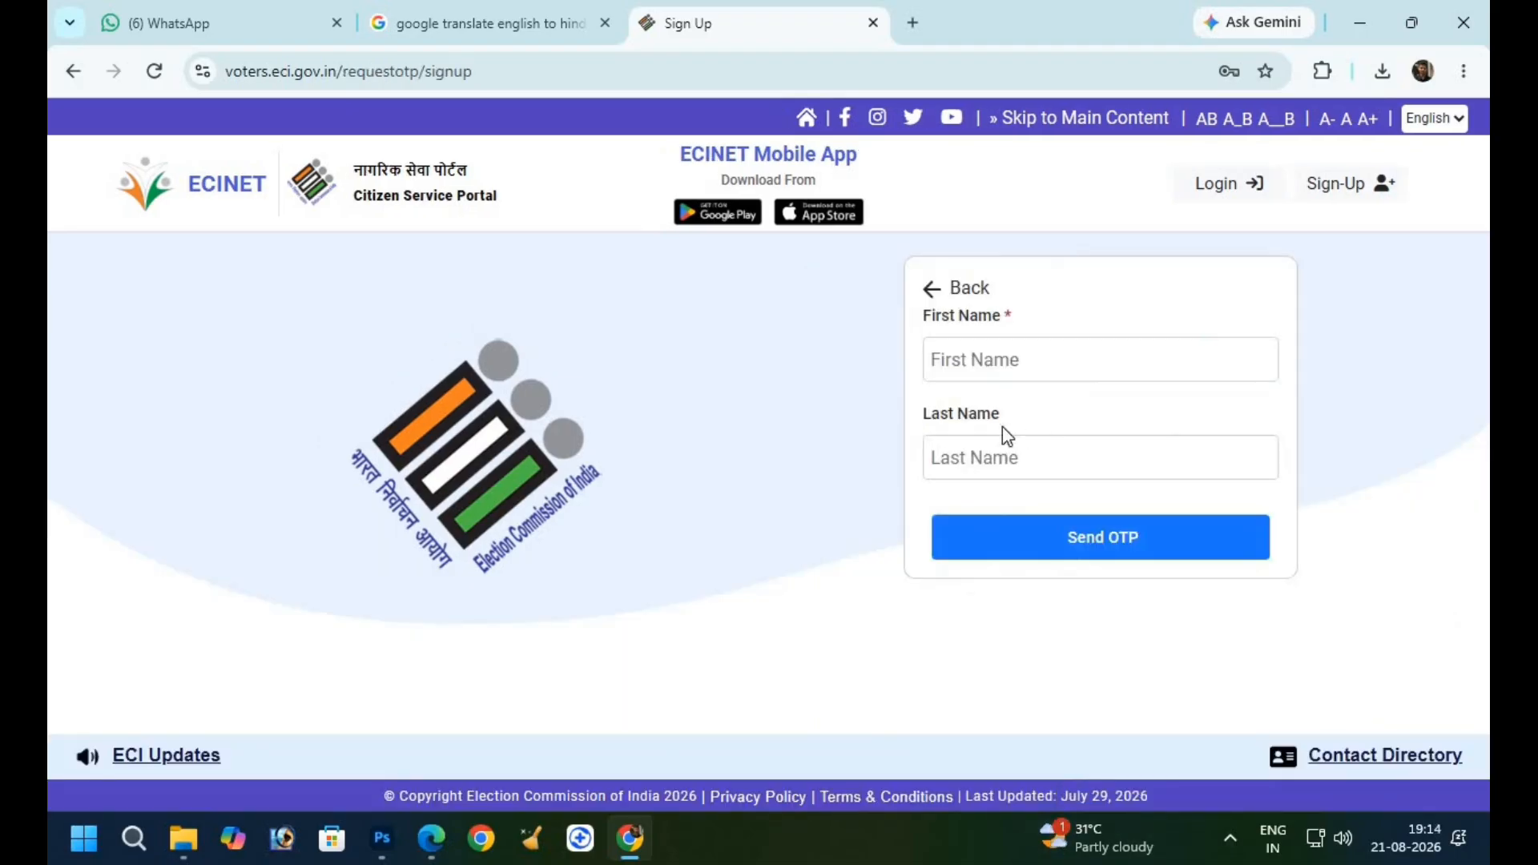
Enter the applicant's first name and last name, then request the OTP
click(933, 359)
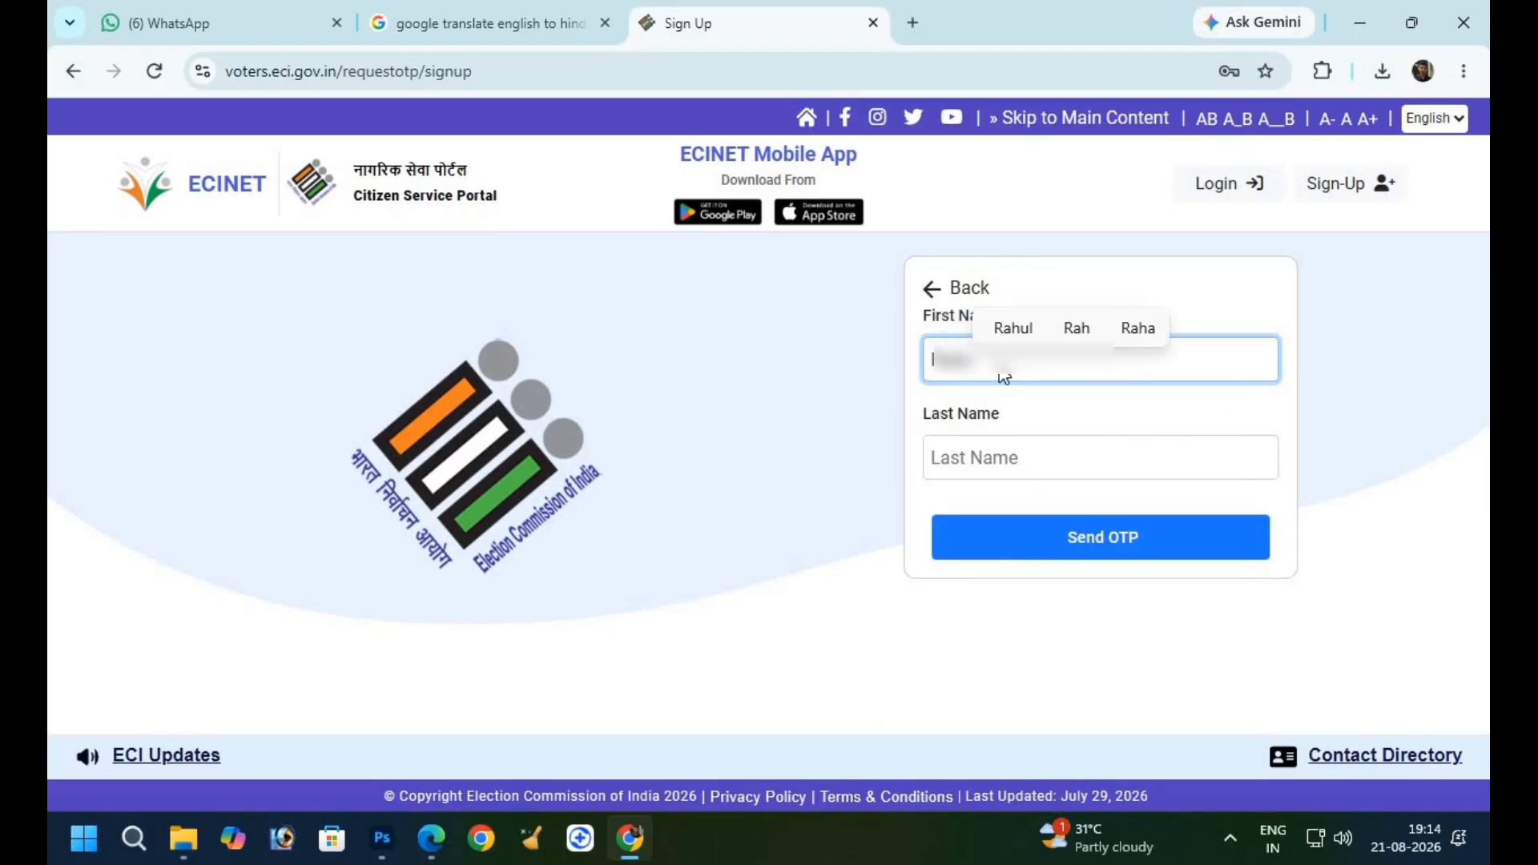
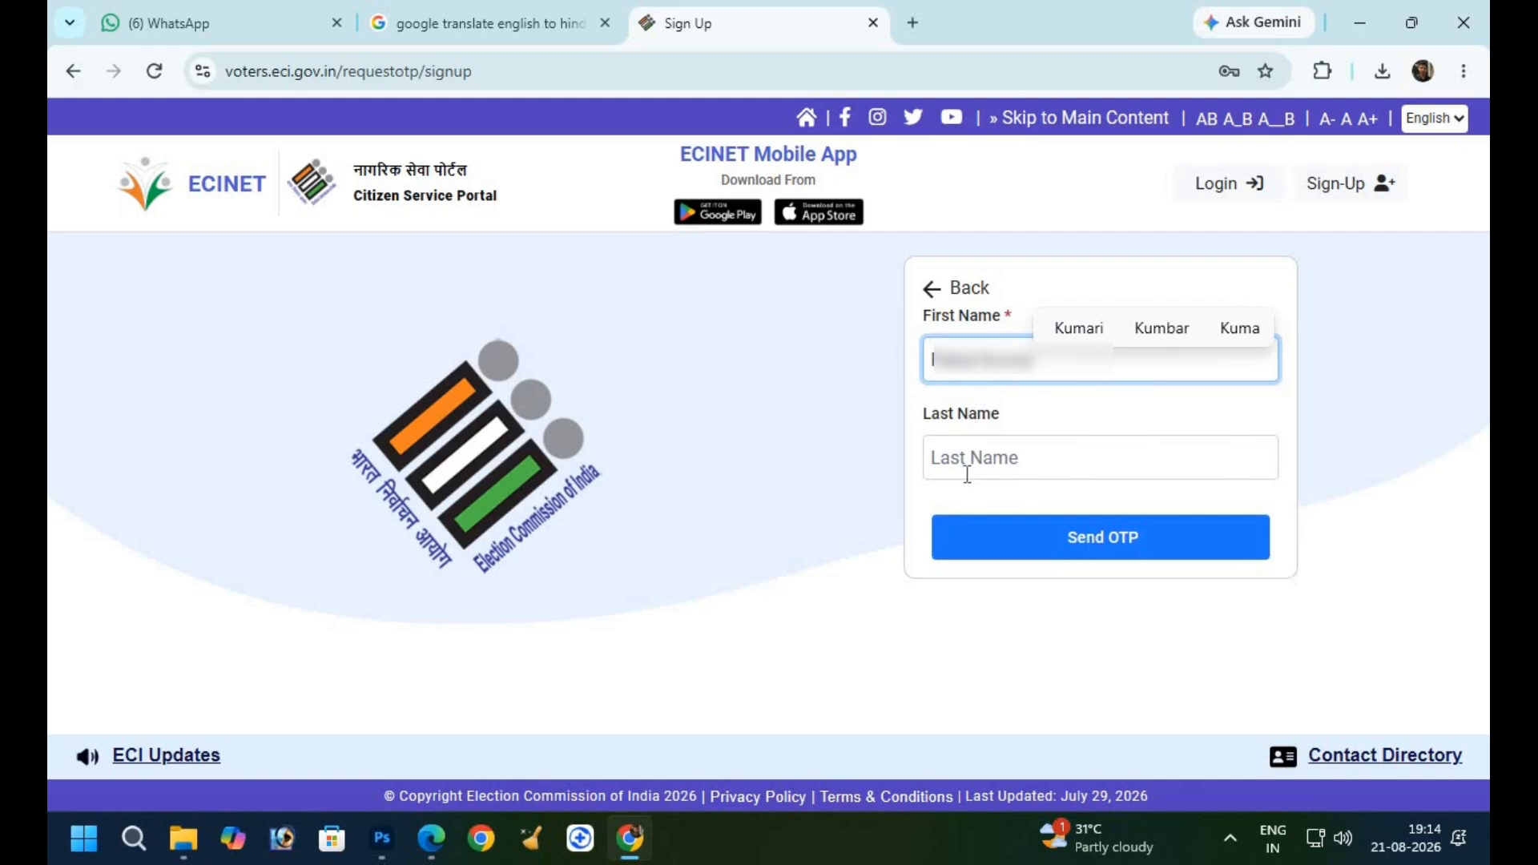
click(979, 460)
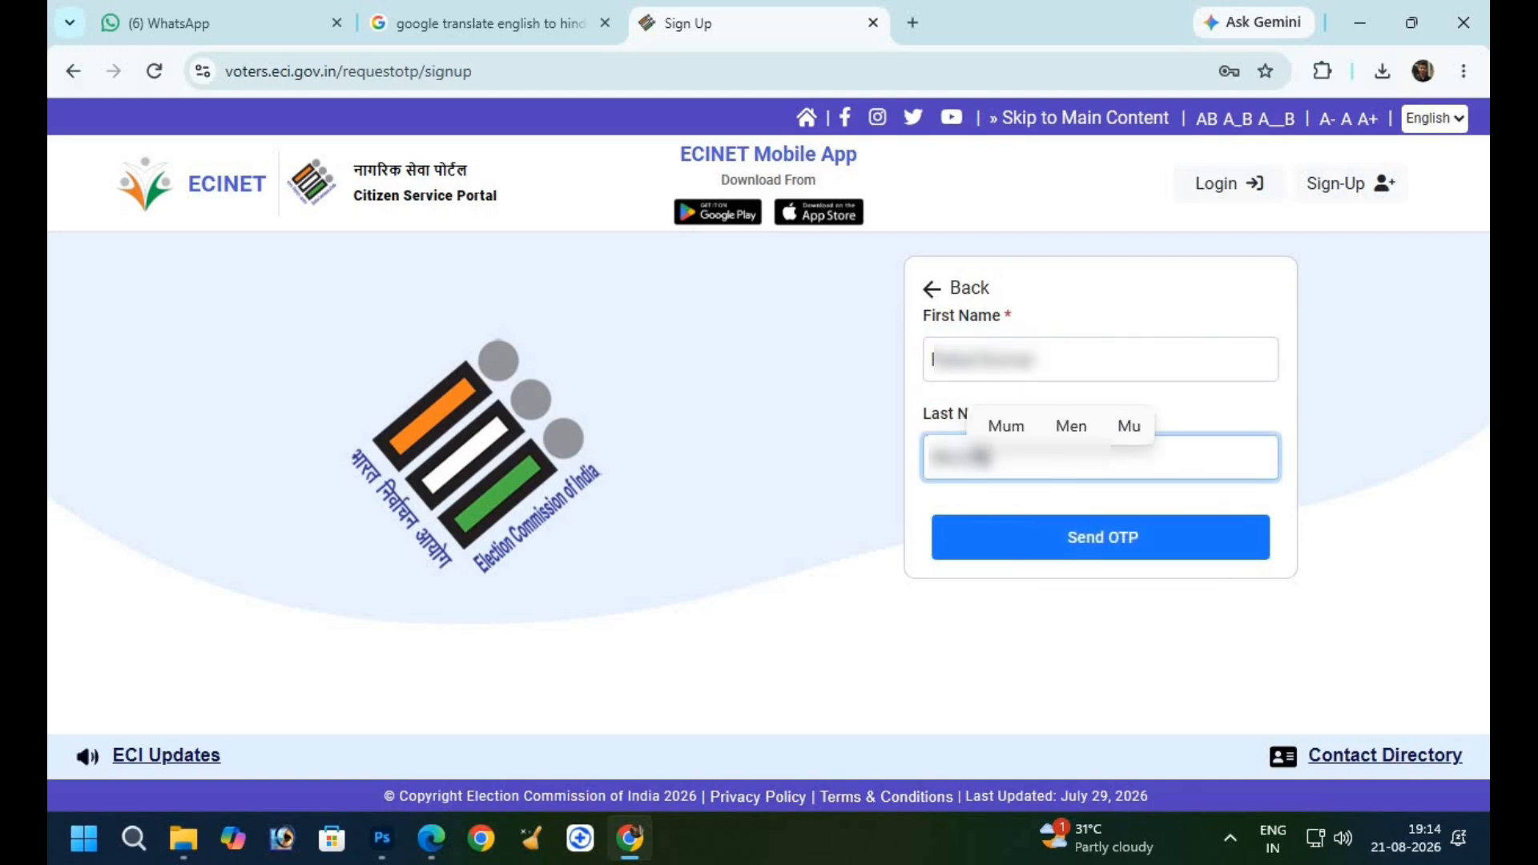
click(1108, 545)
Enter the six-digit sign-up OTP and verify it
click(998, 424)
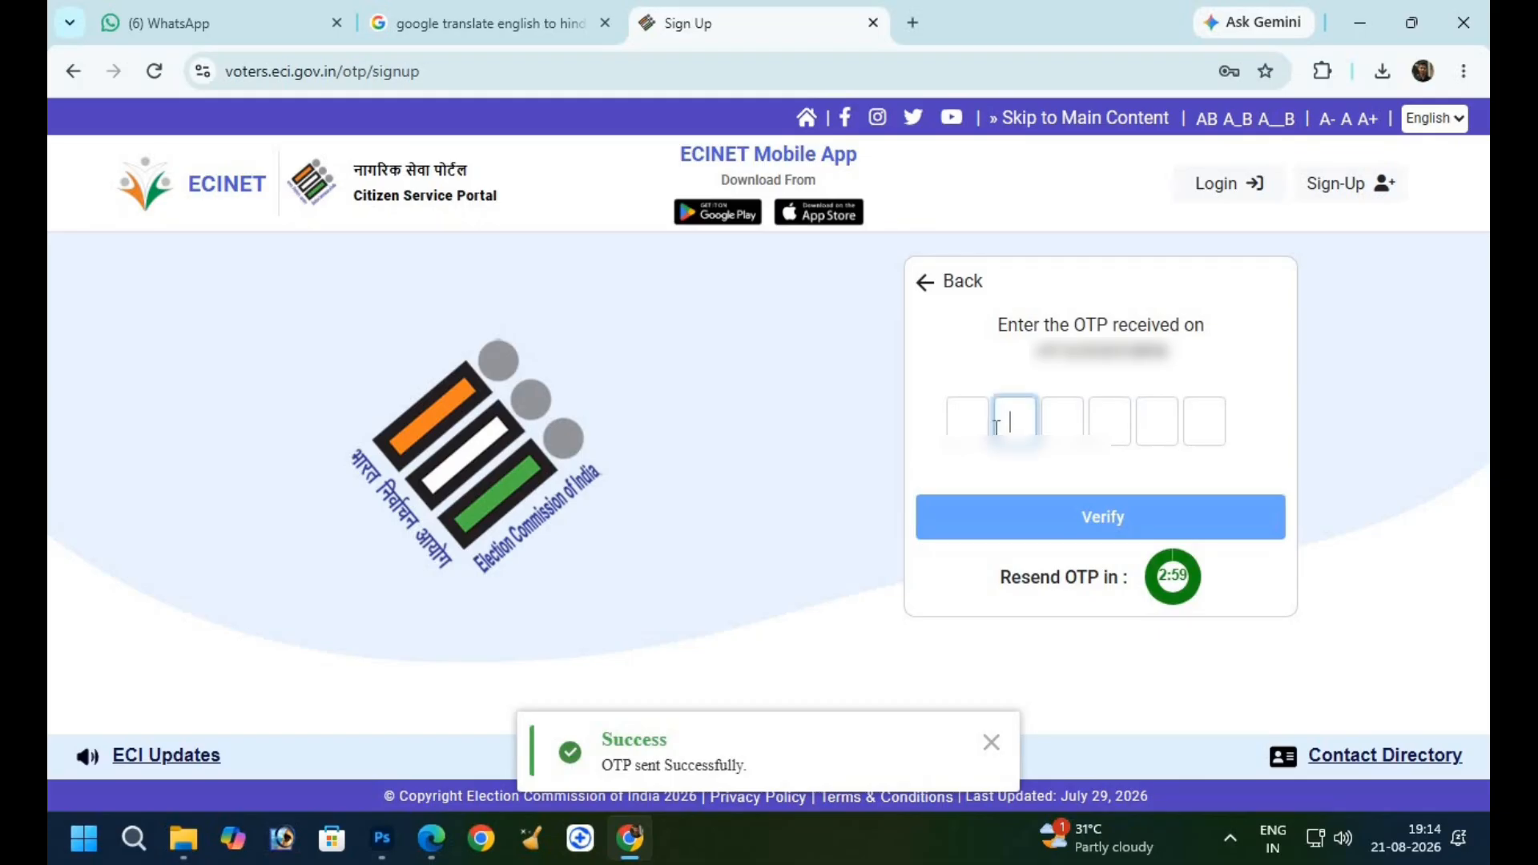
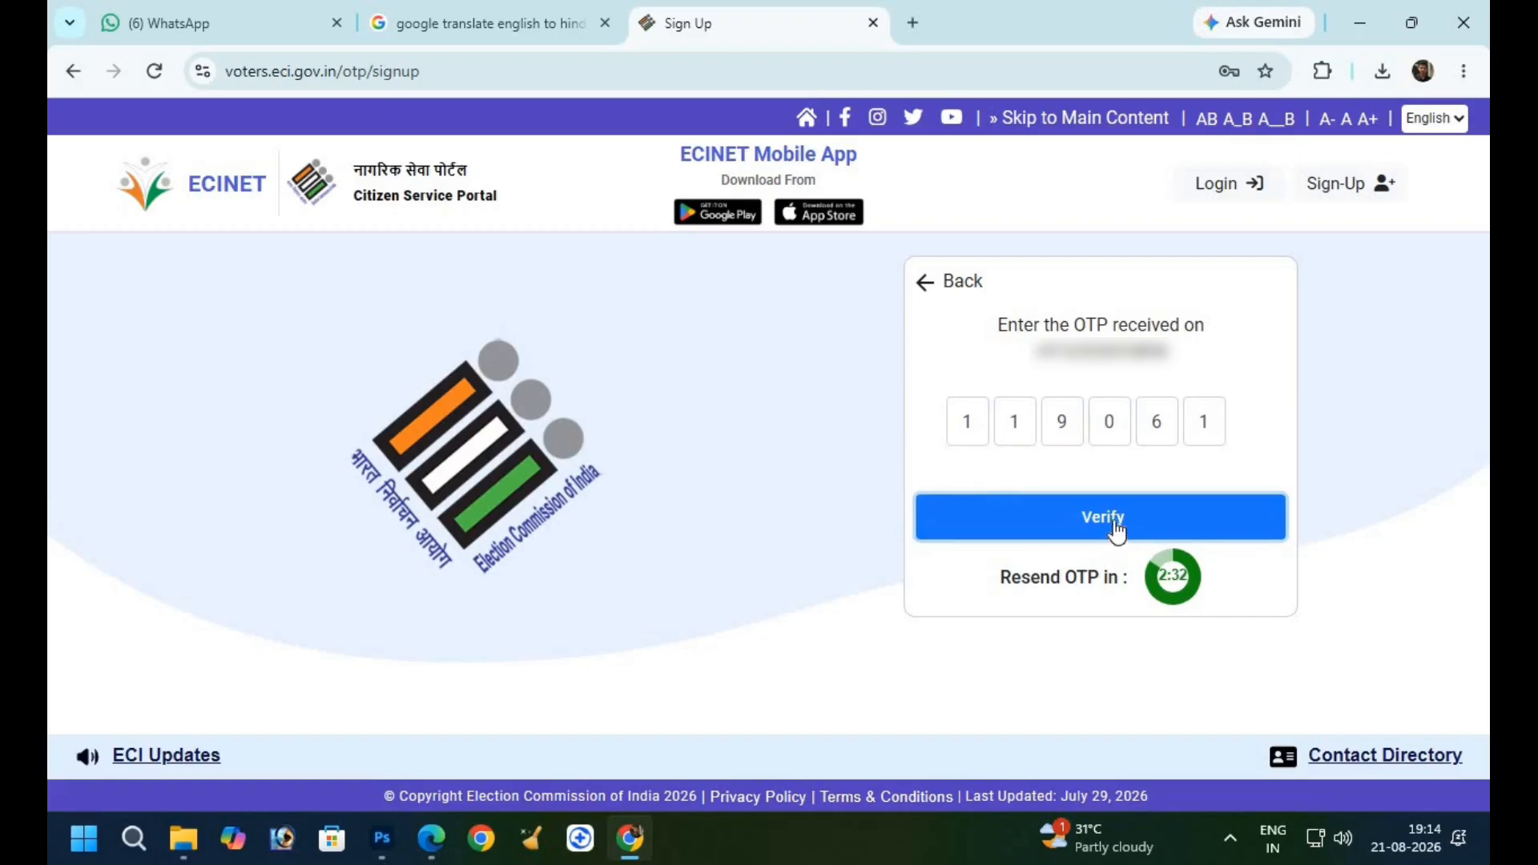
click(1115, 525)
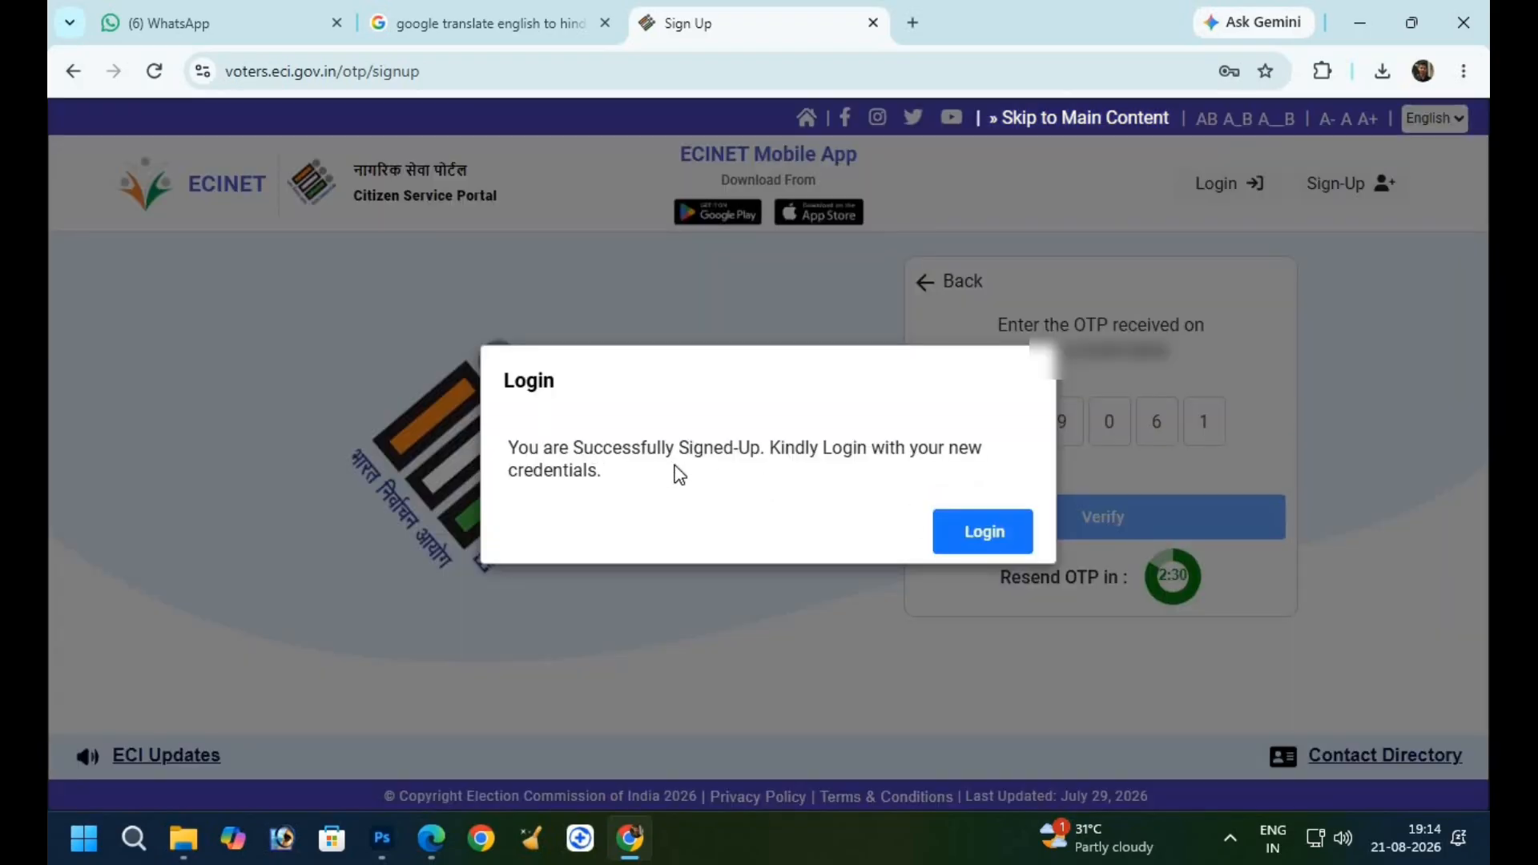
Proceed to the login page and enter the registered mobile number
click(978, 537)
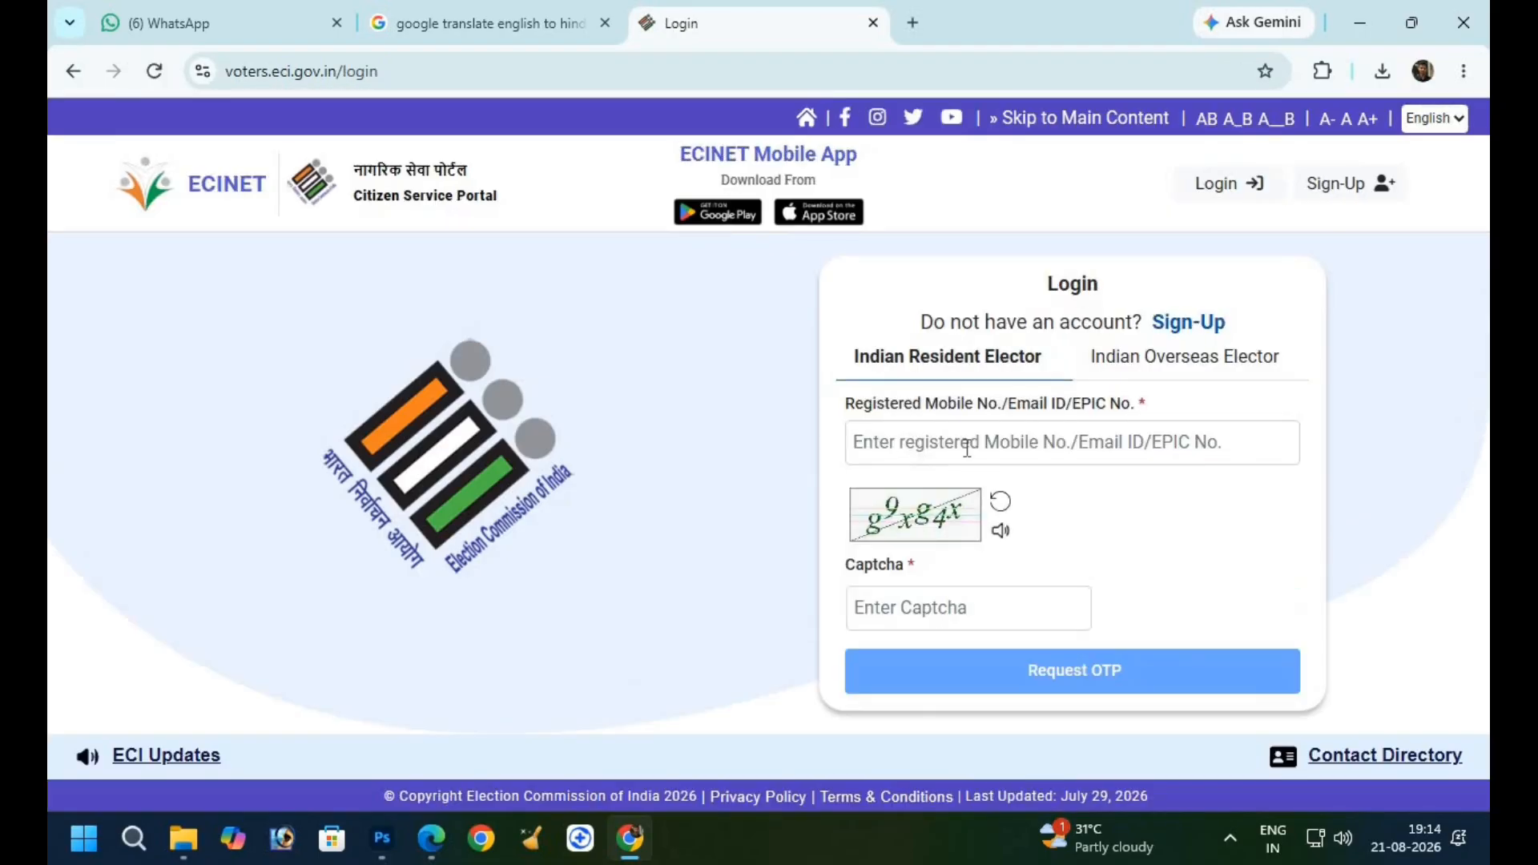
click(894, 447)
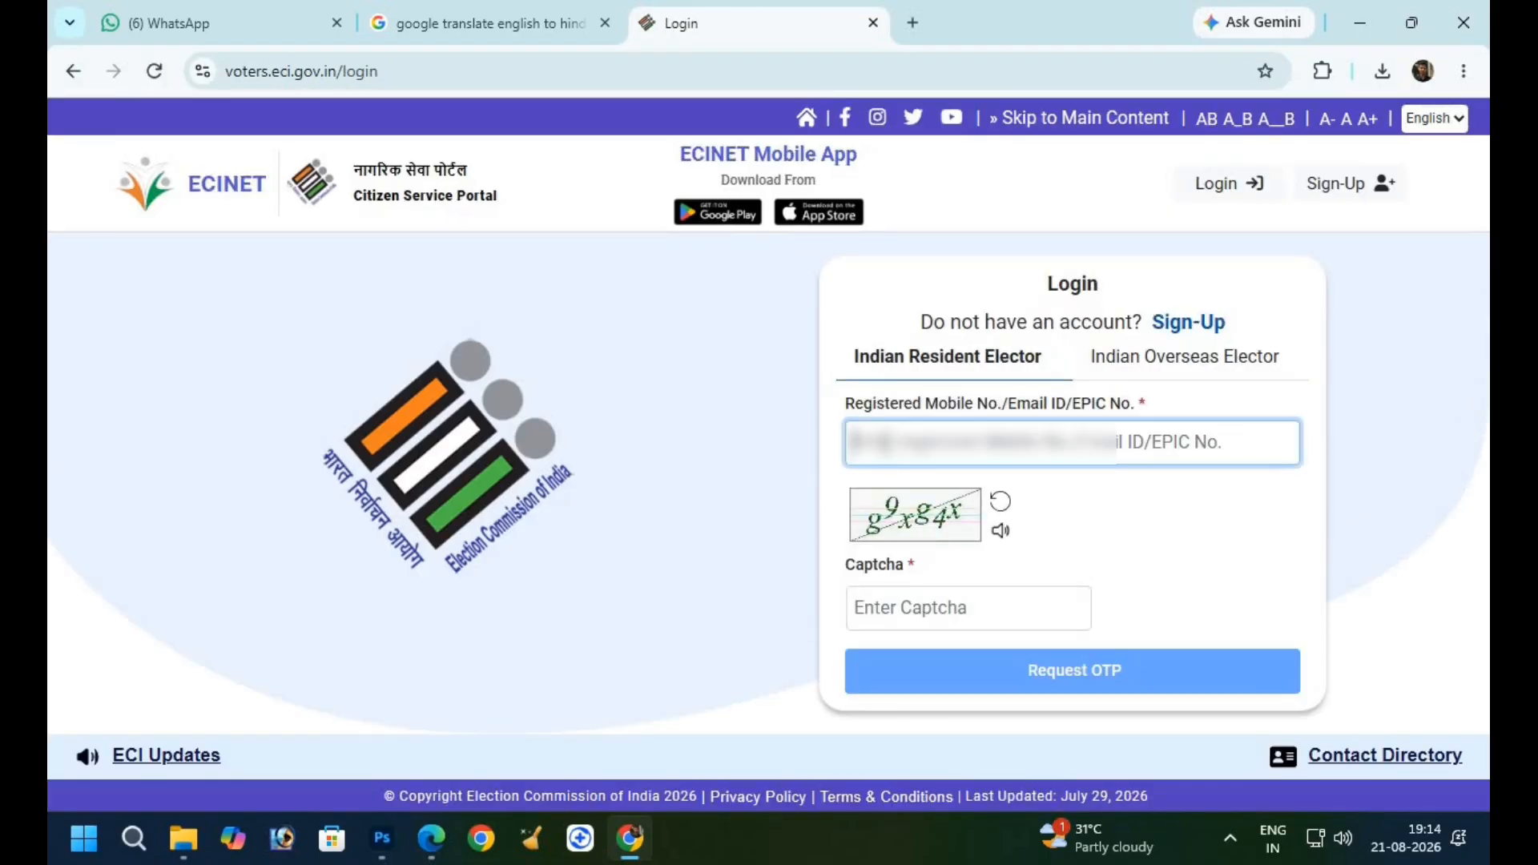
text(987)
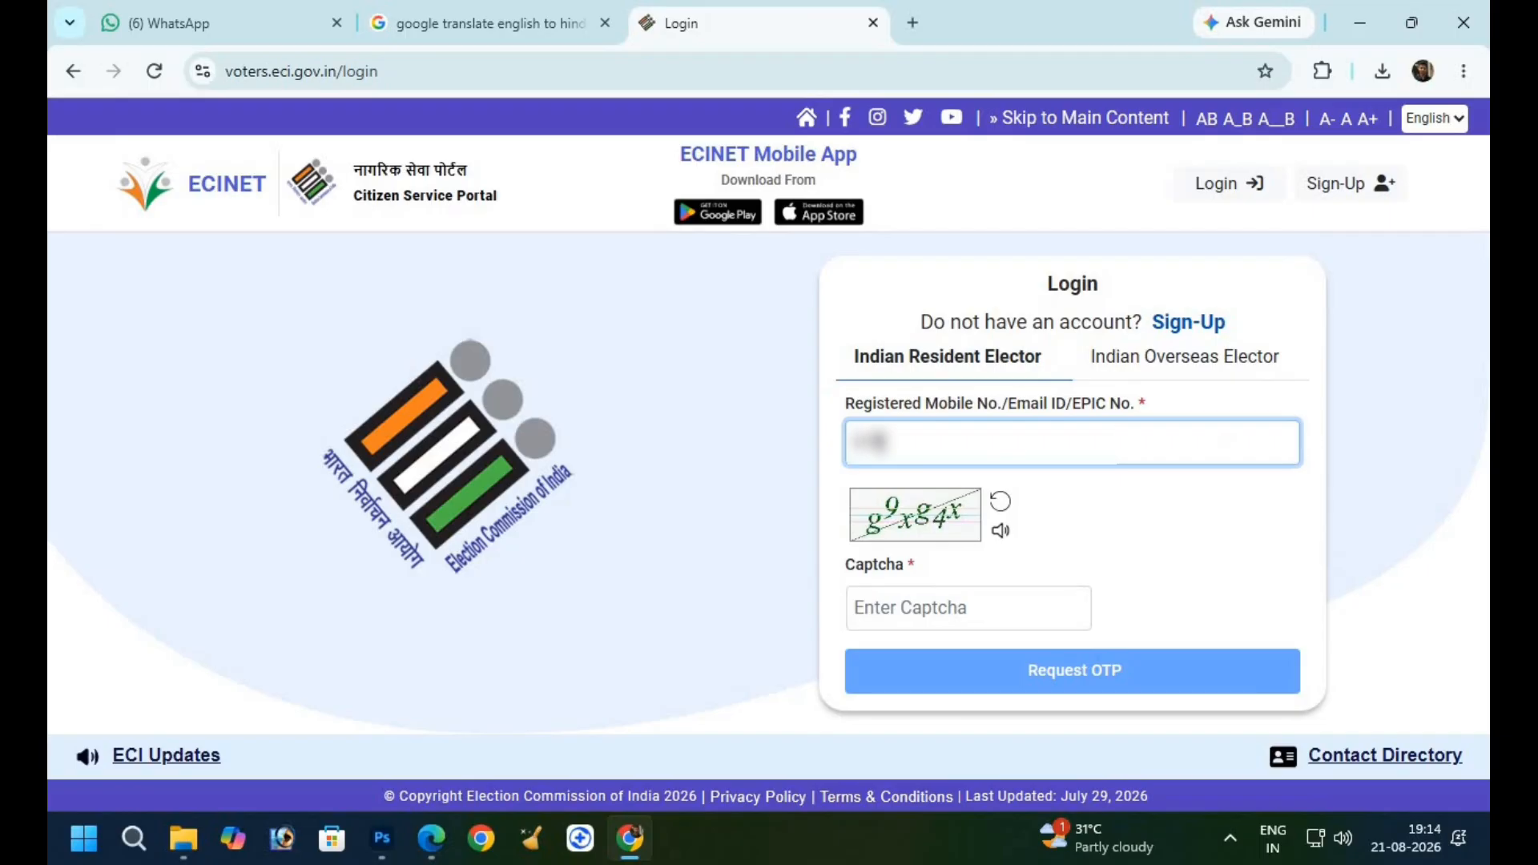
text(*****)
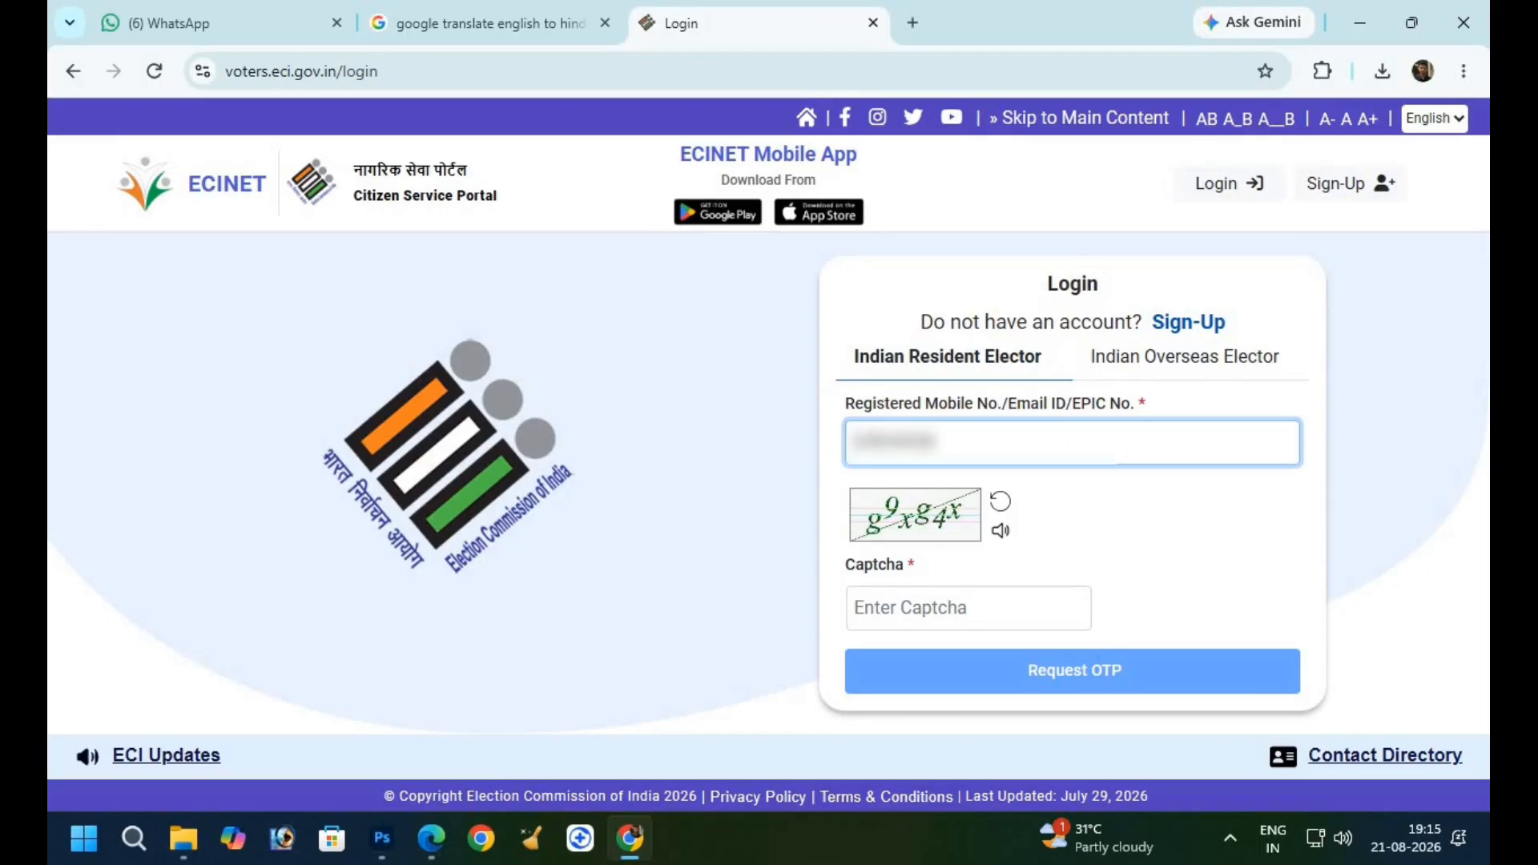
text(**)
Fill in the login captcha and request the OTP
click(892, 597)
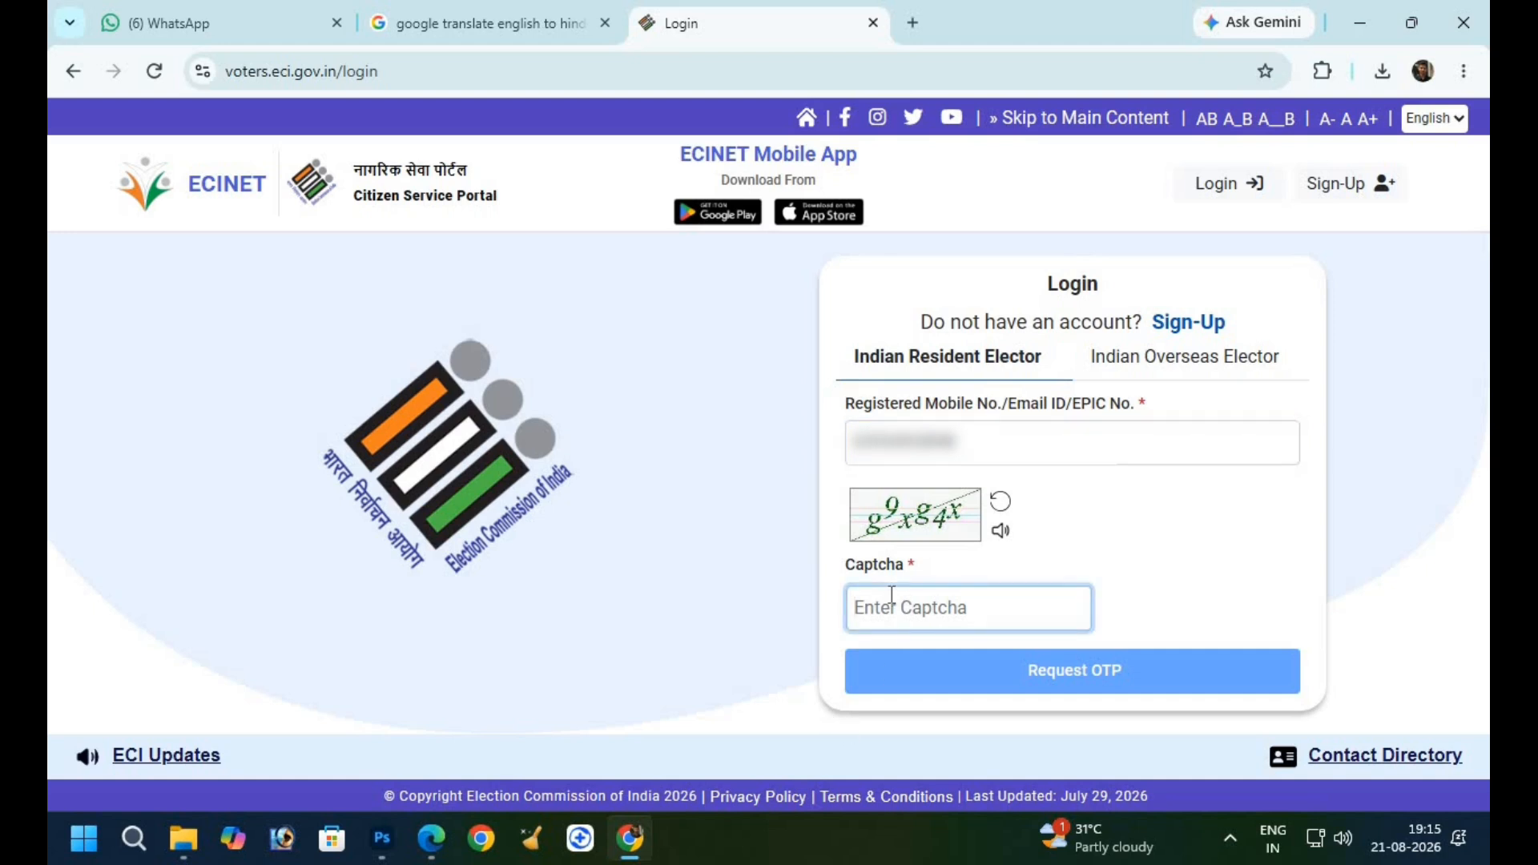
text(g9)
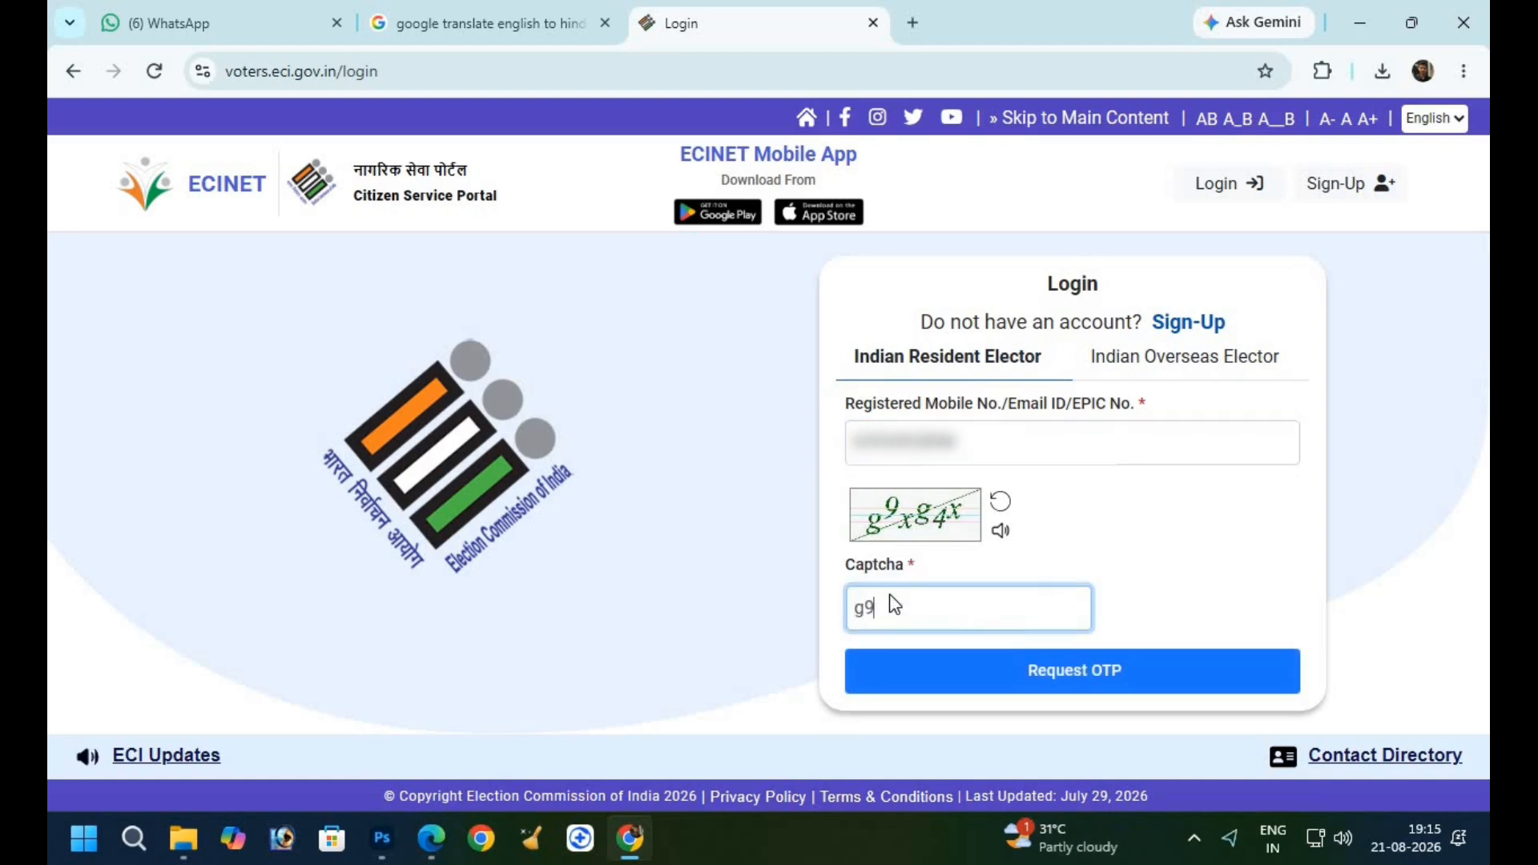
text(xg4x)
click(1097, 677)
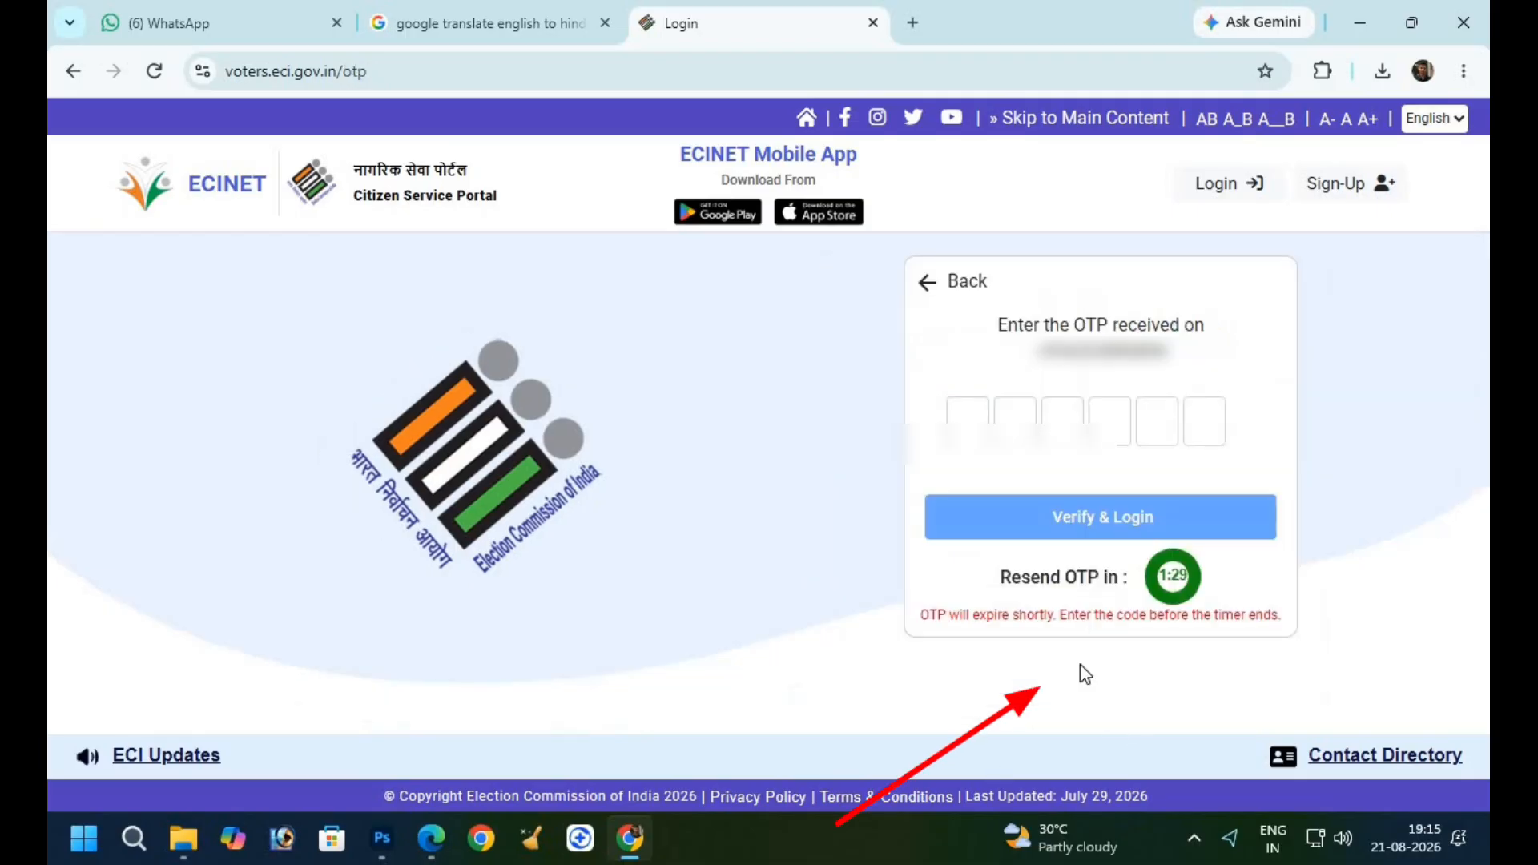
Enter the six-digit login OTP and verify to log in
click(956, 408)
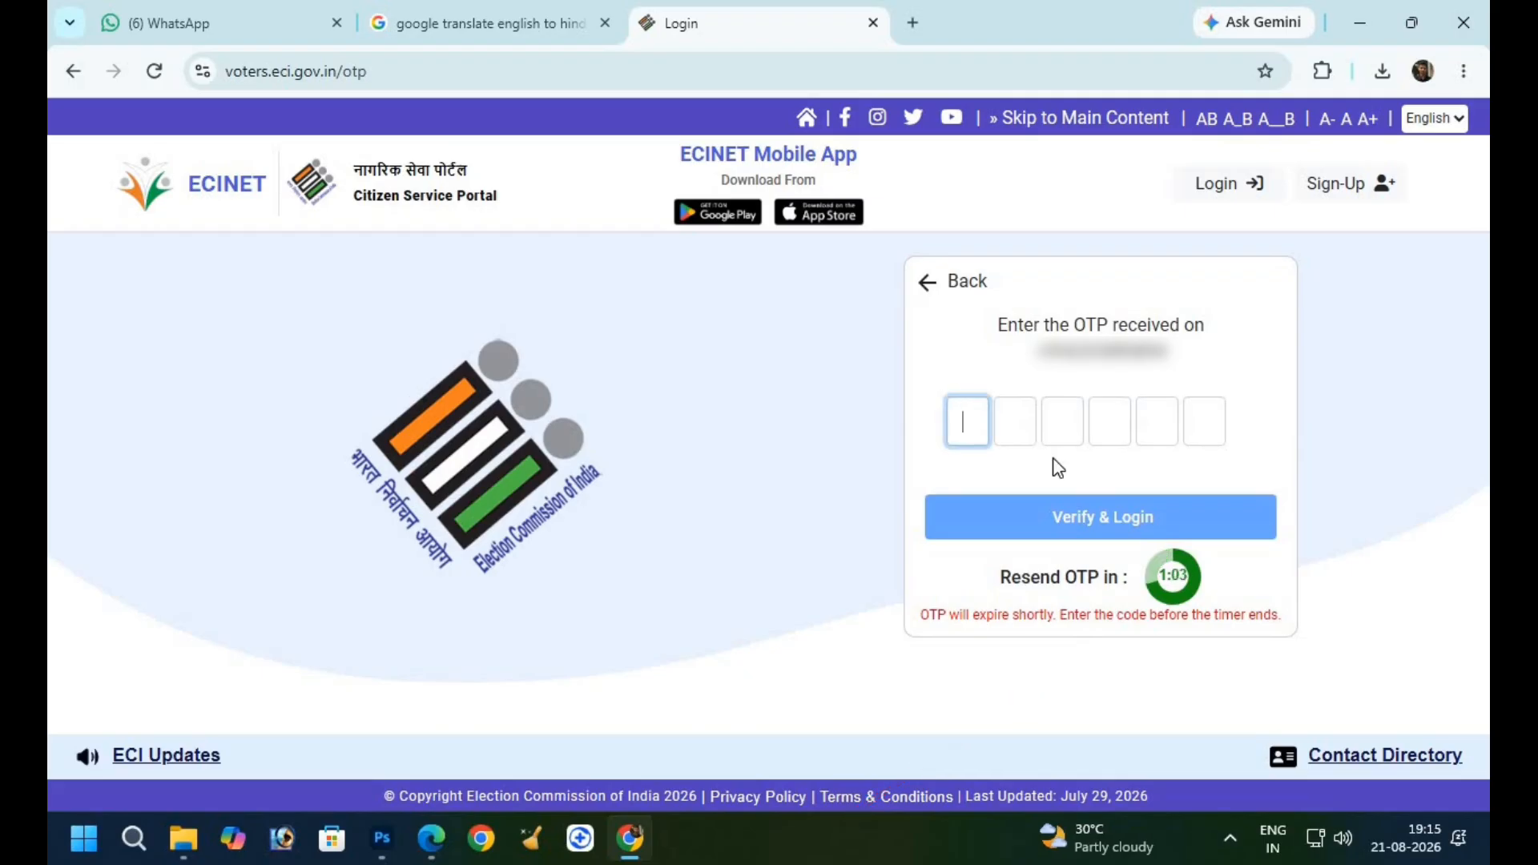
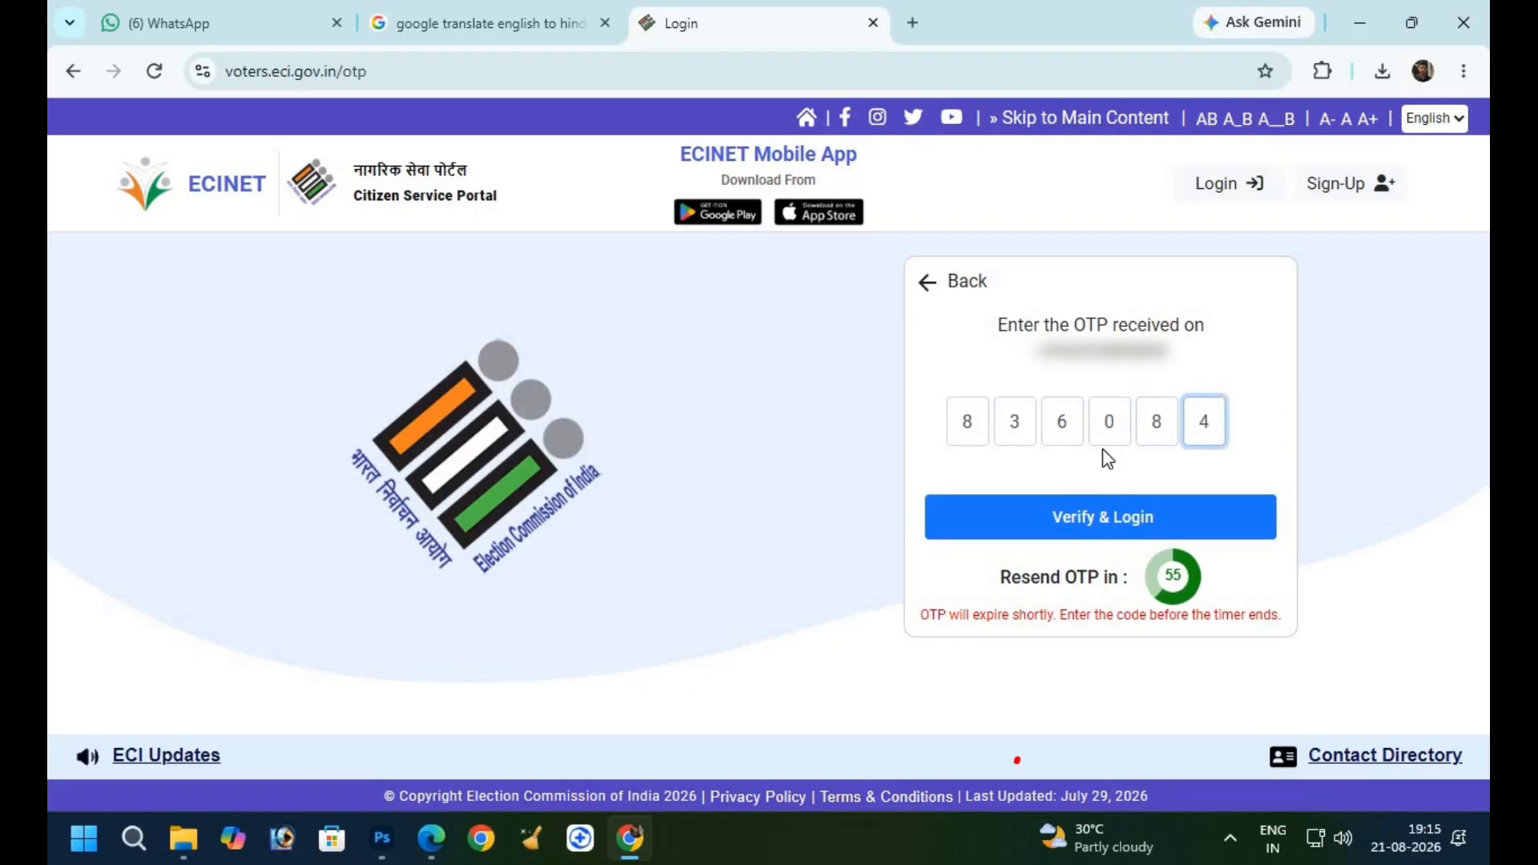
click(1101, 519)
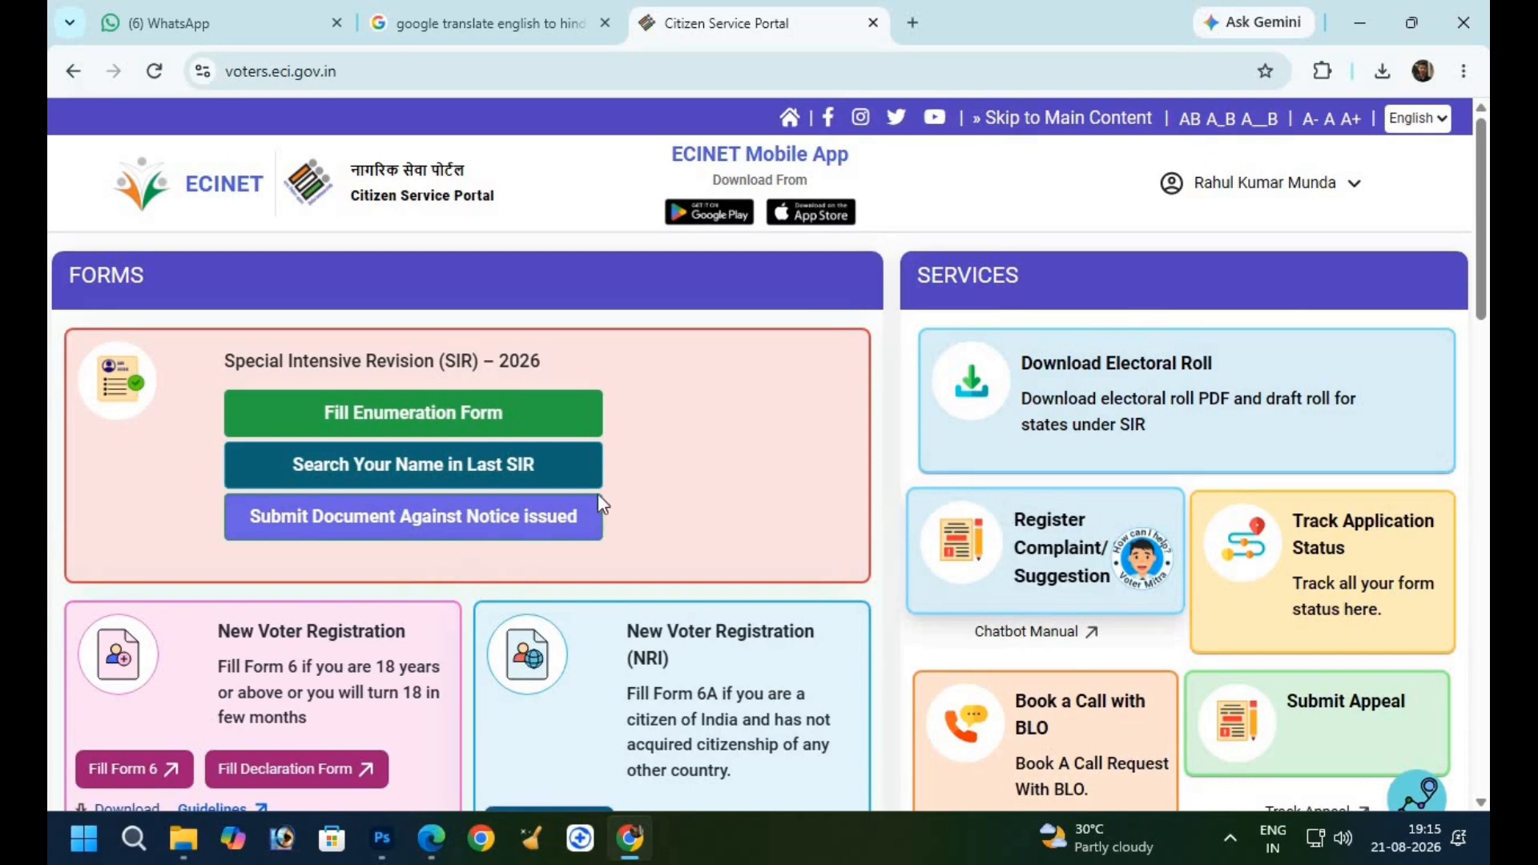
Open Form 6 for new voter registration from the portal's forms list
drag(1484, 309, 1484, 383)
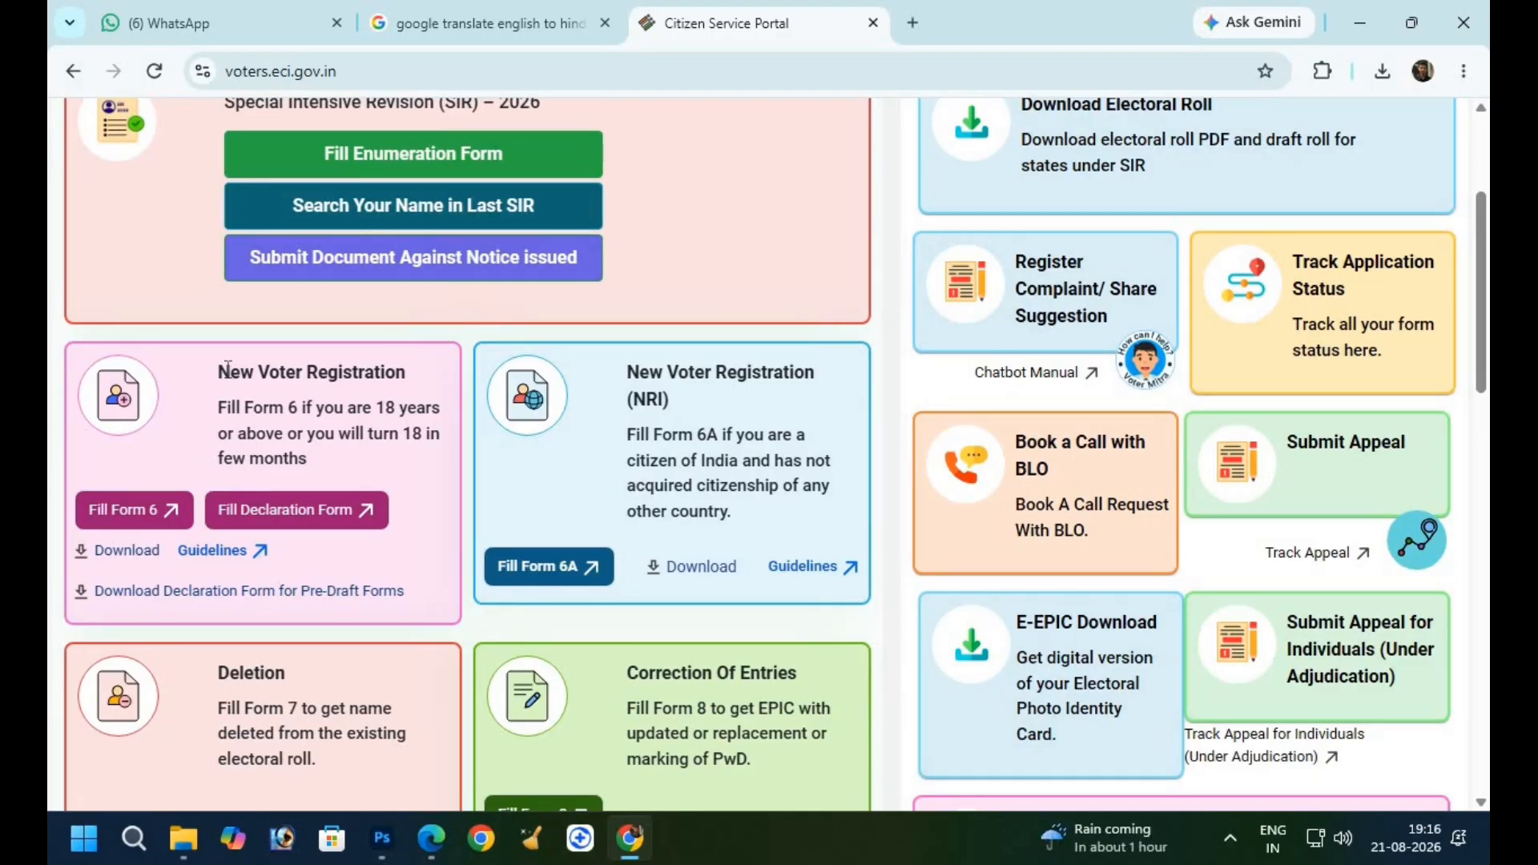
click(126, 510)
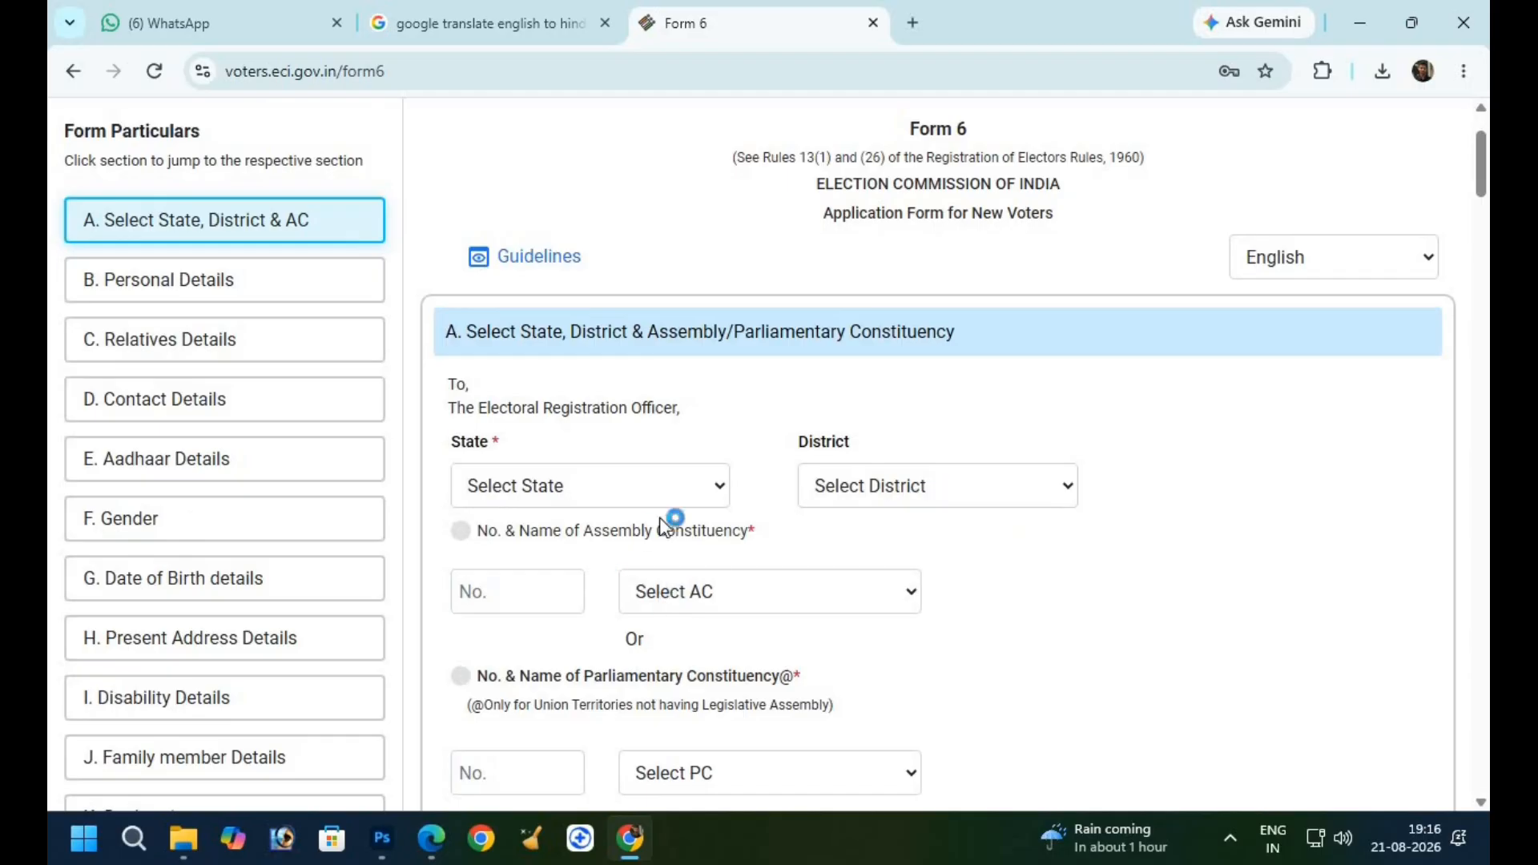
Select Jharkhand as the state in Form 6
click(584, 497)
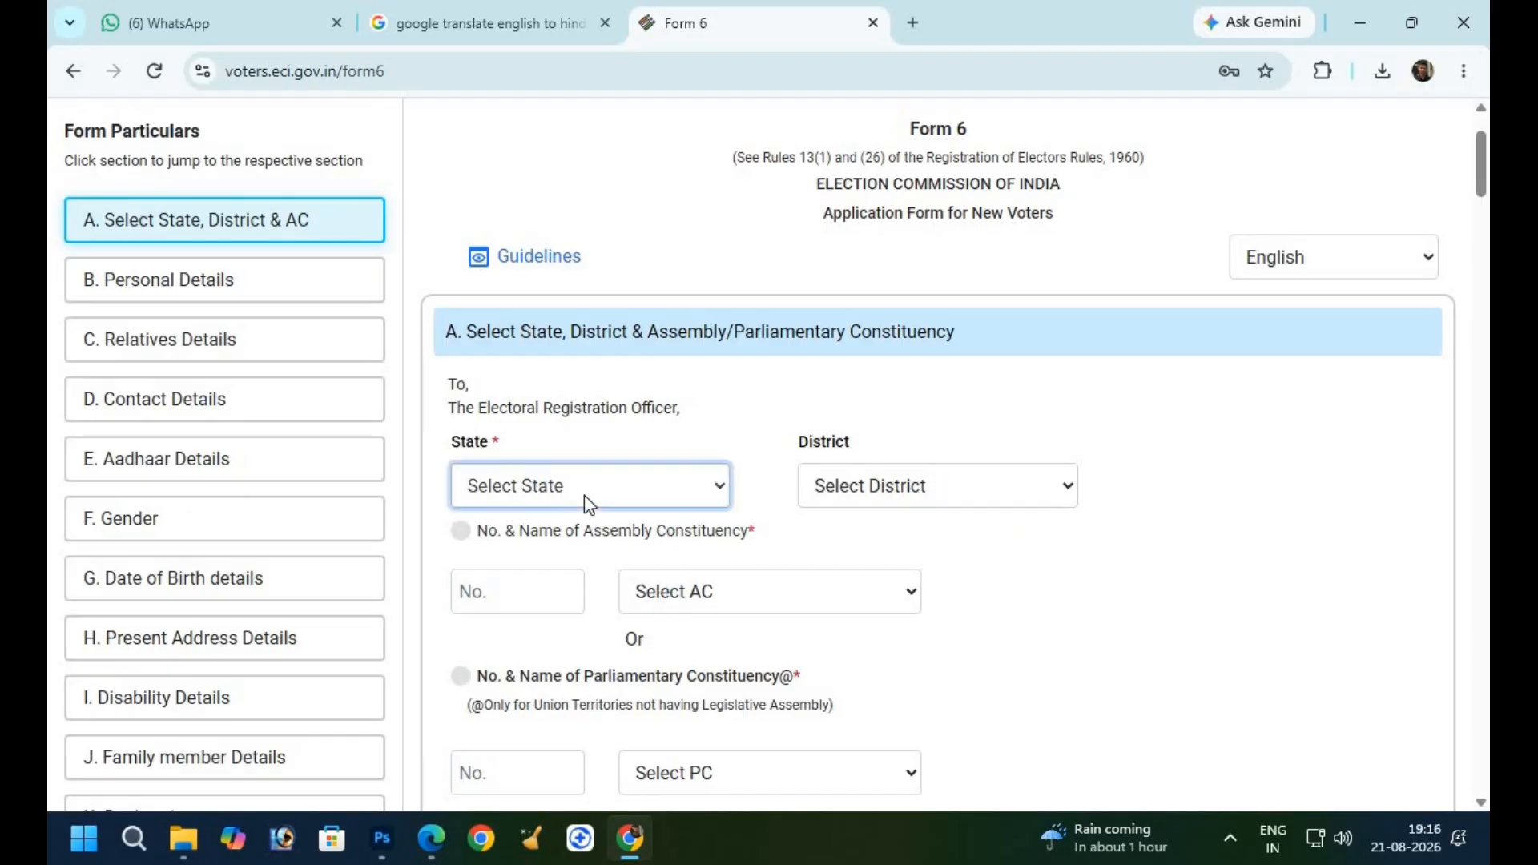
click(1205, 497)
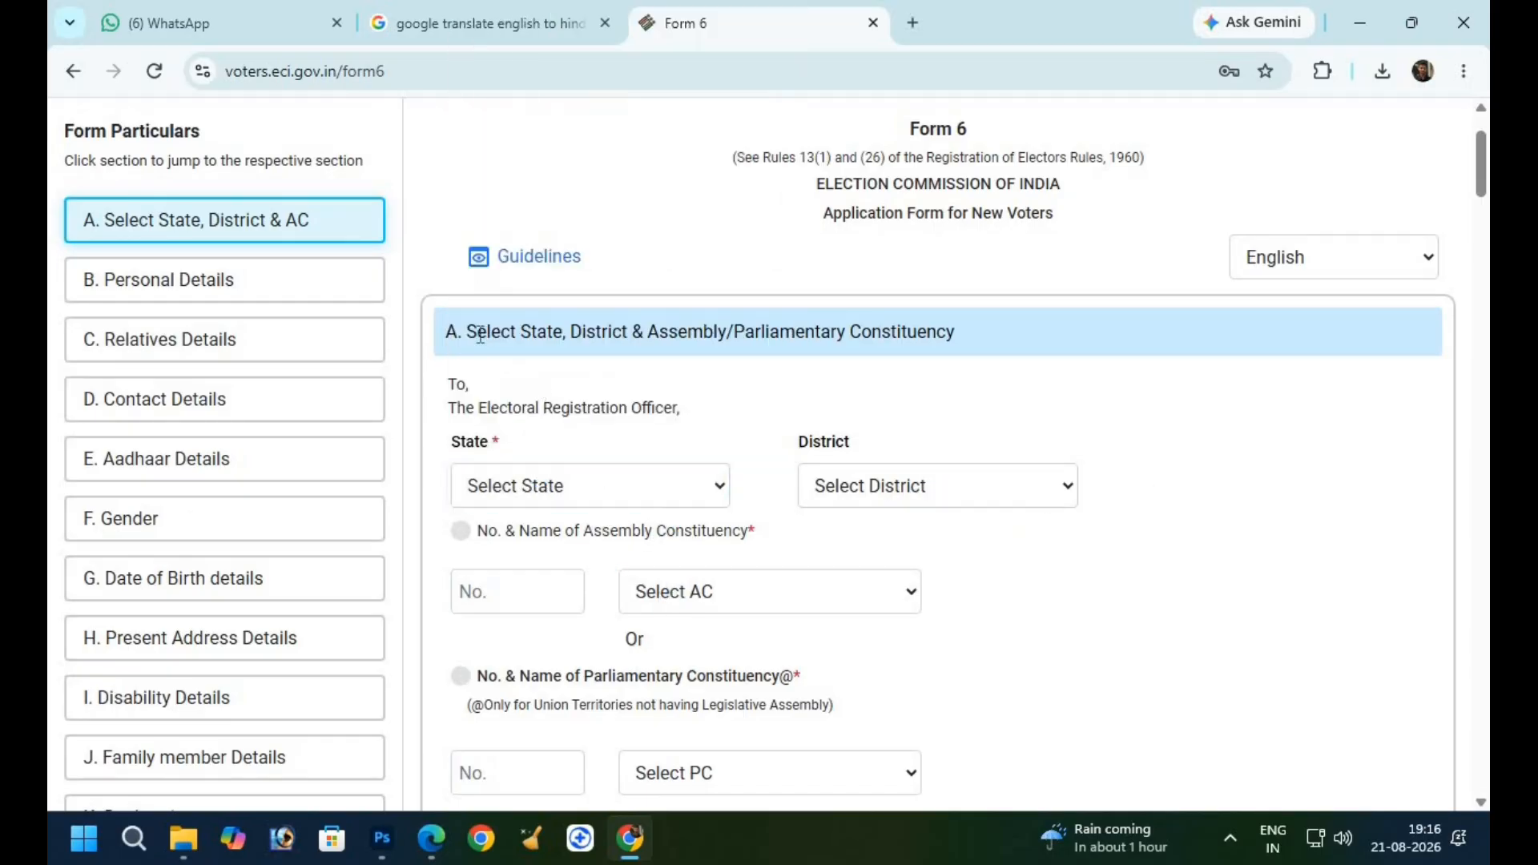
click(555, 495)
key(j)
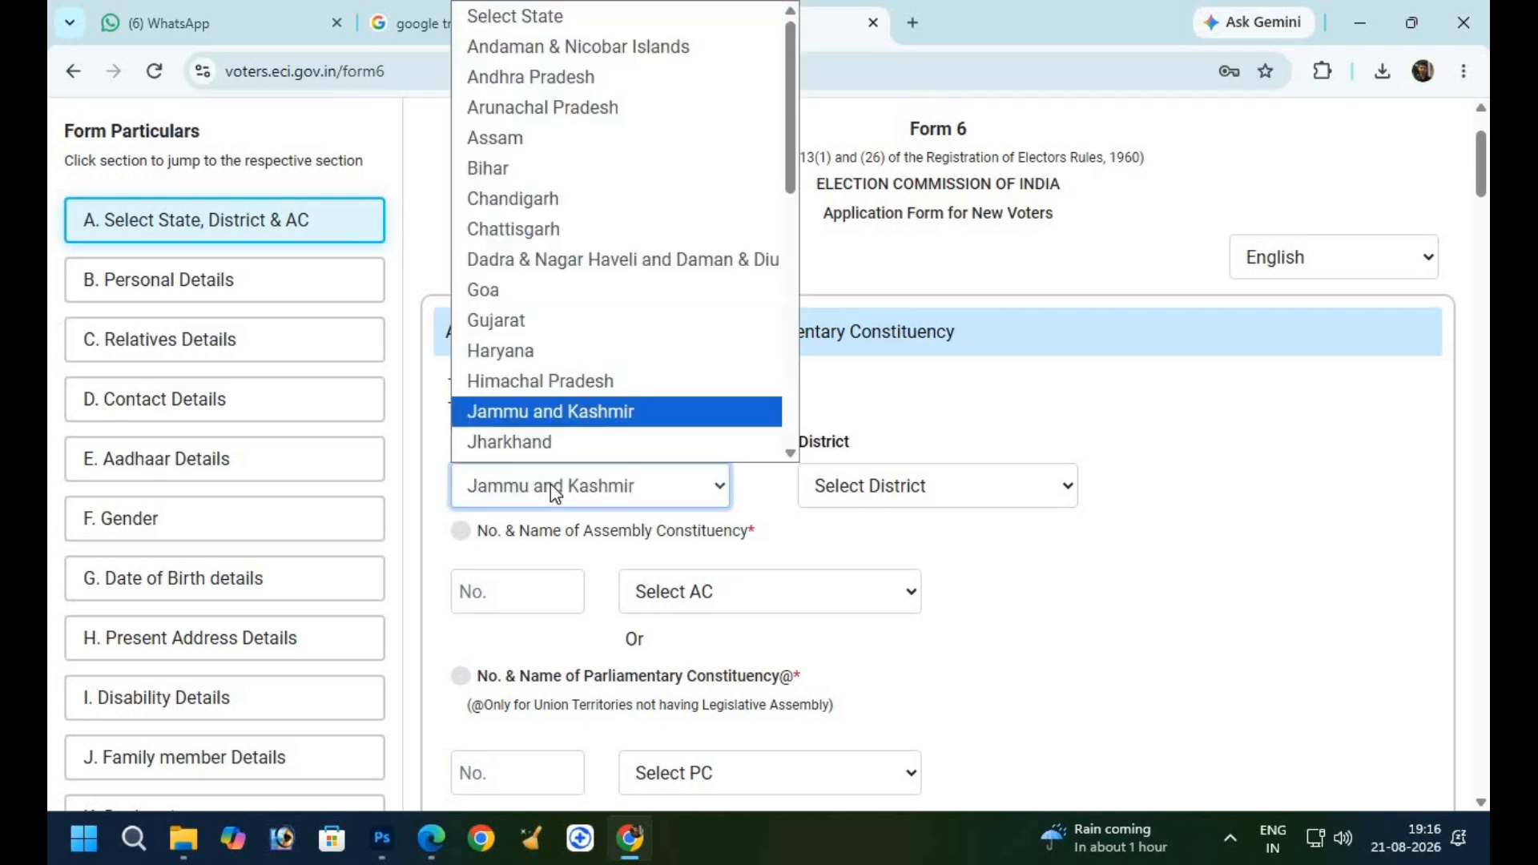
key(h)
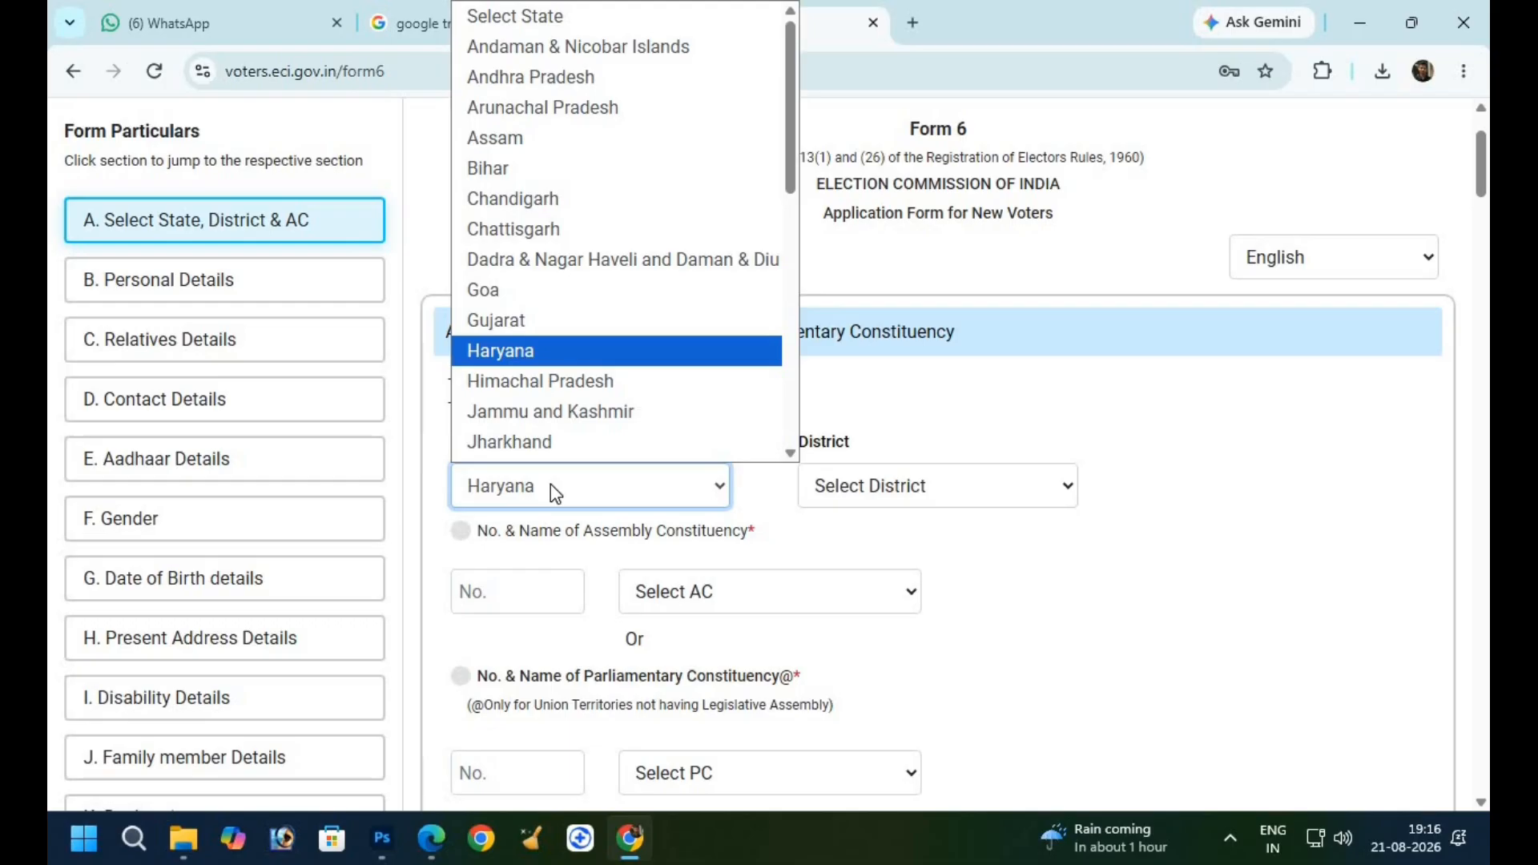
key(Down)
key(Down)
key(Down)
key(Return)
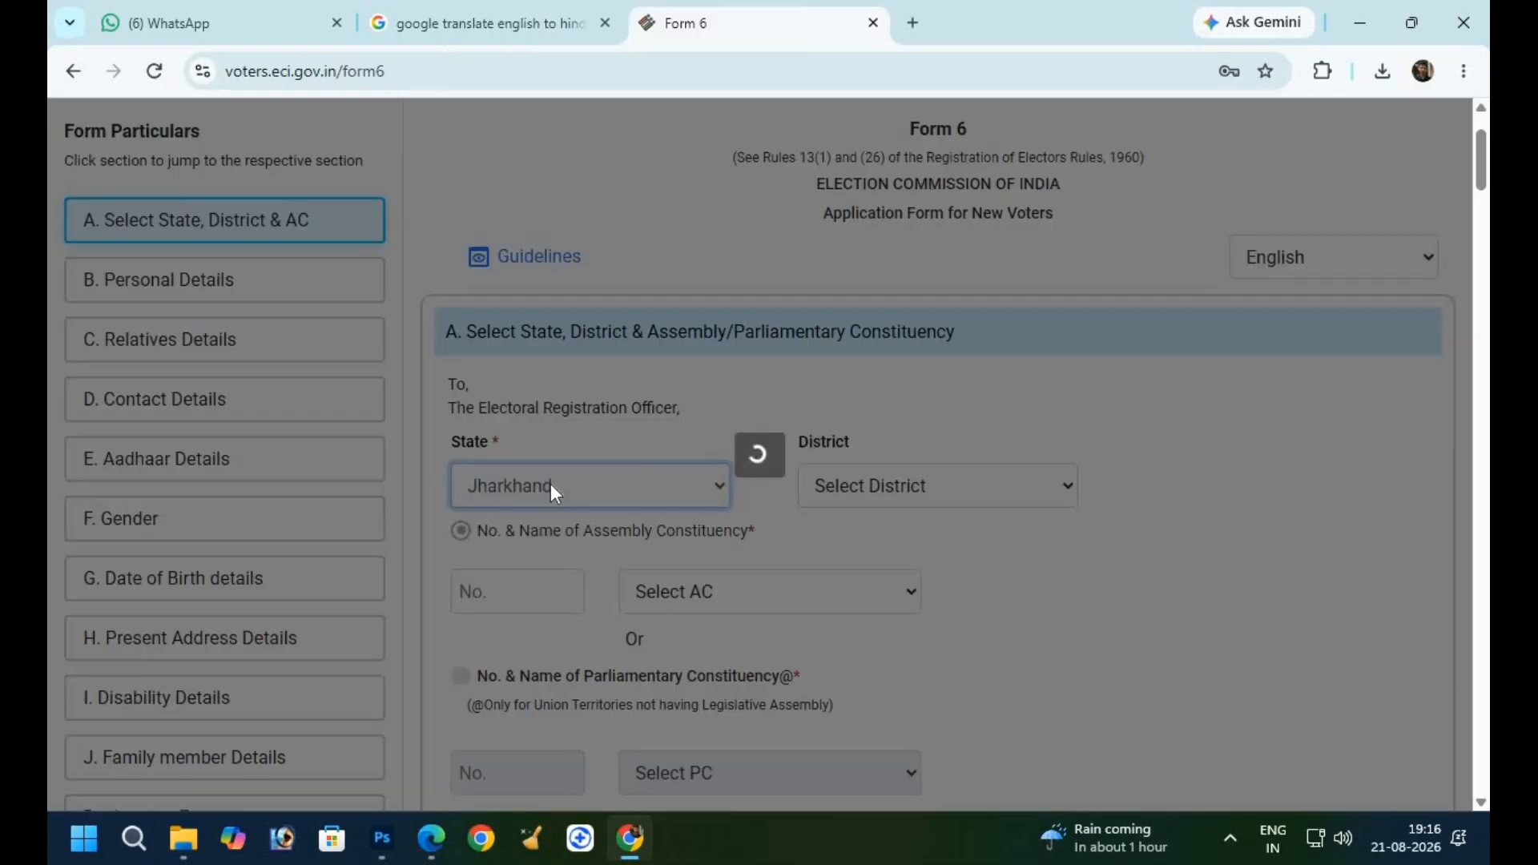
Select Ranchi as the district
click(939, 485)
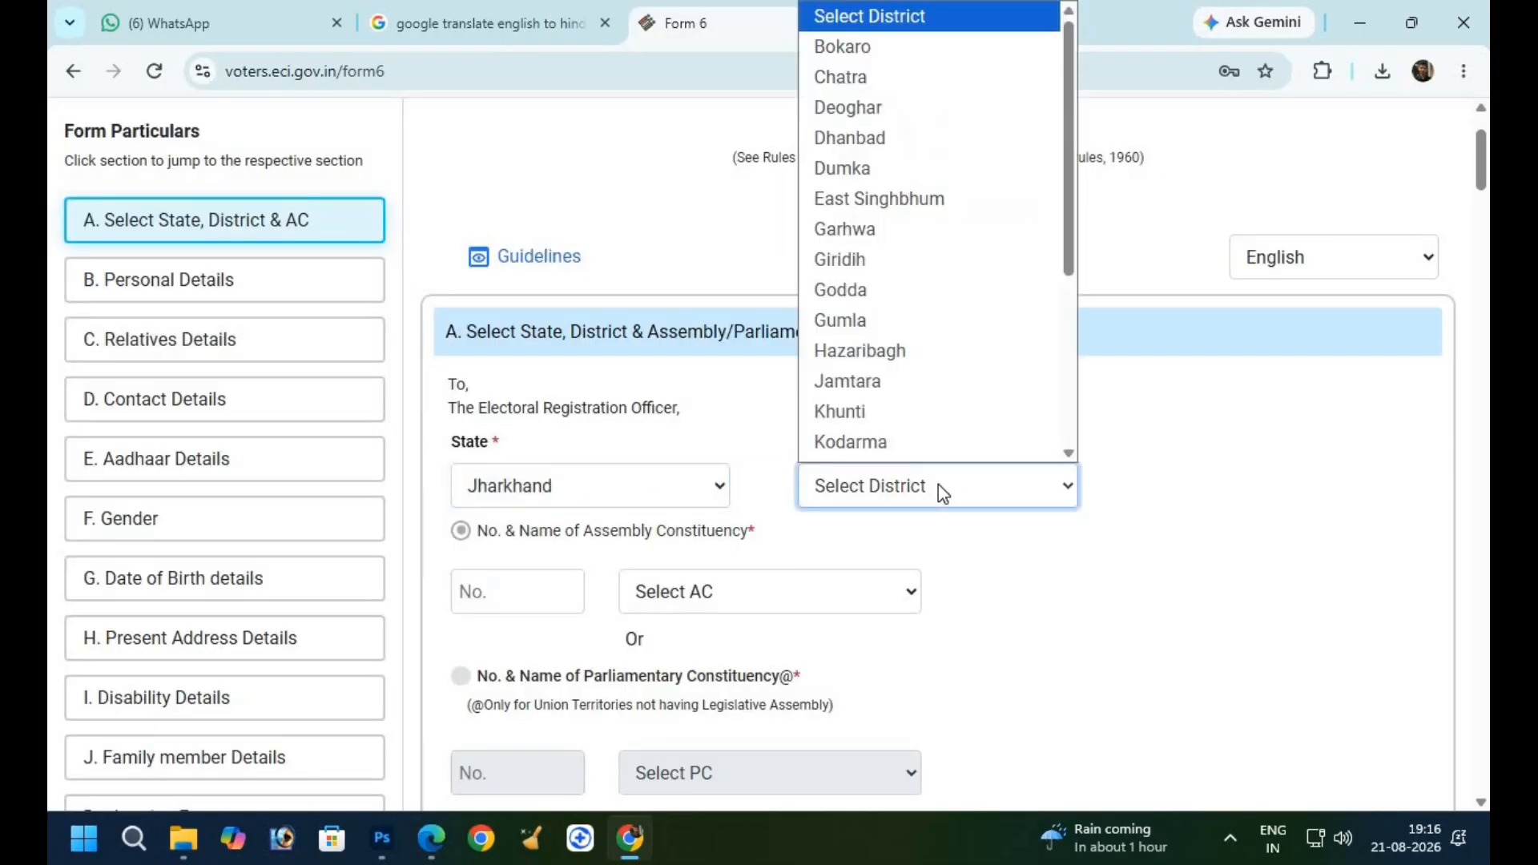
key(r)
key(Down)
key(Return)
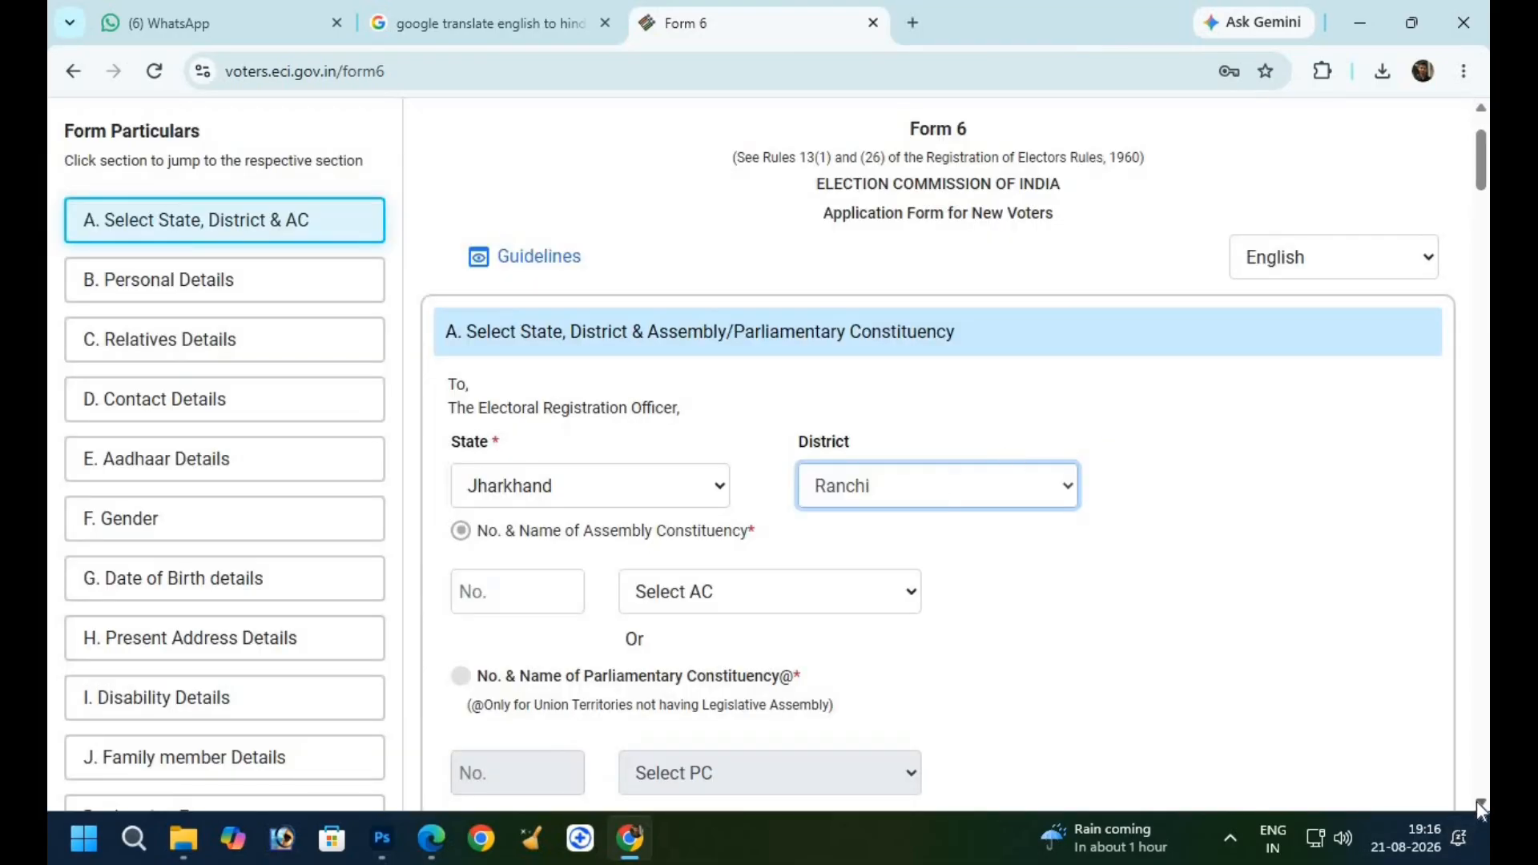
Choose Khijri as the assembly constituency and continue to the personal details section
click(1479, 802)
click(741, 549)
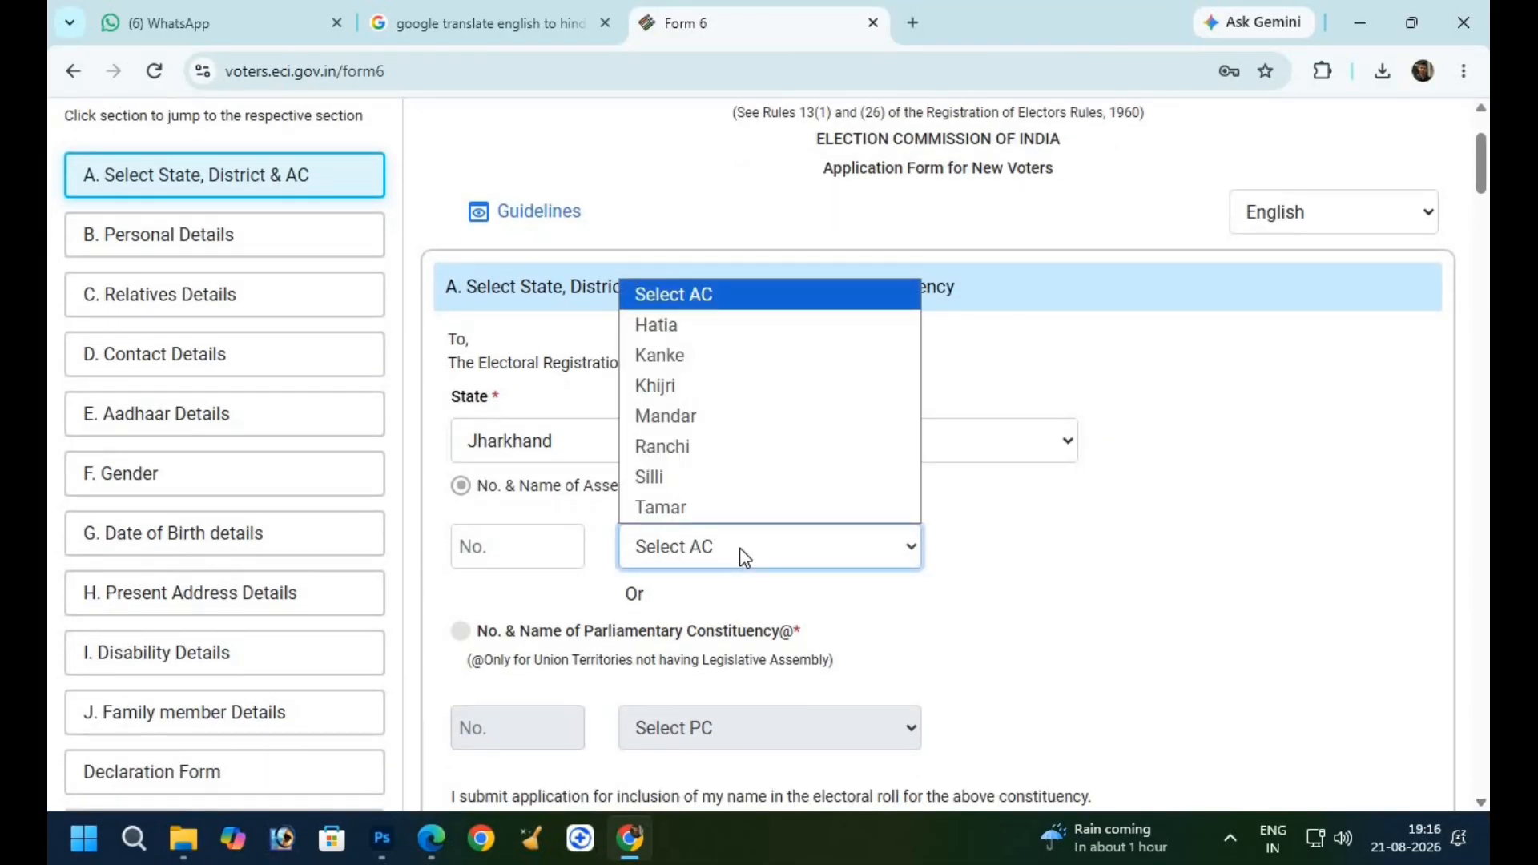
click(659, 388)
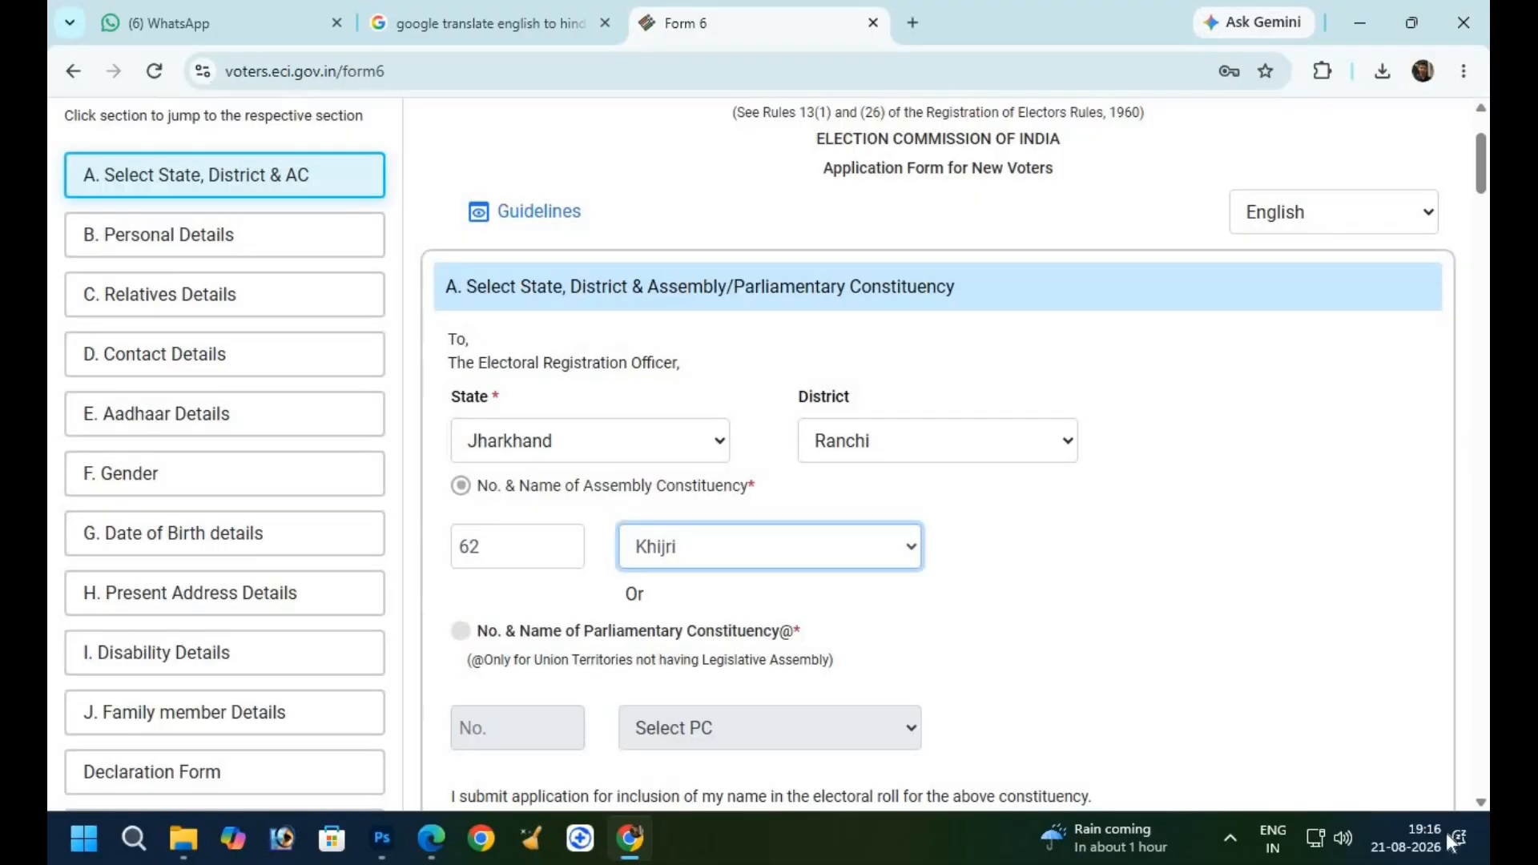
click(1480, 802)
click(1480, 802)
click(1479, 802)
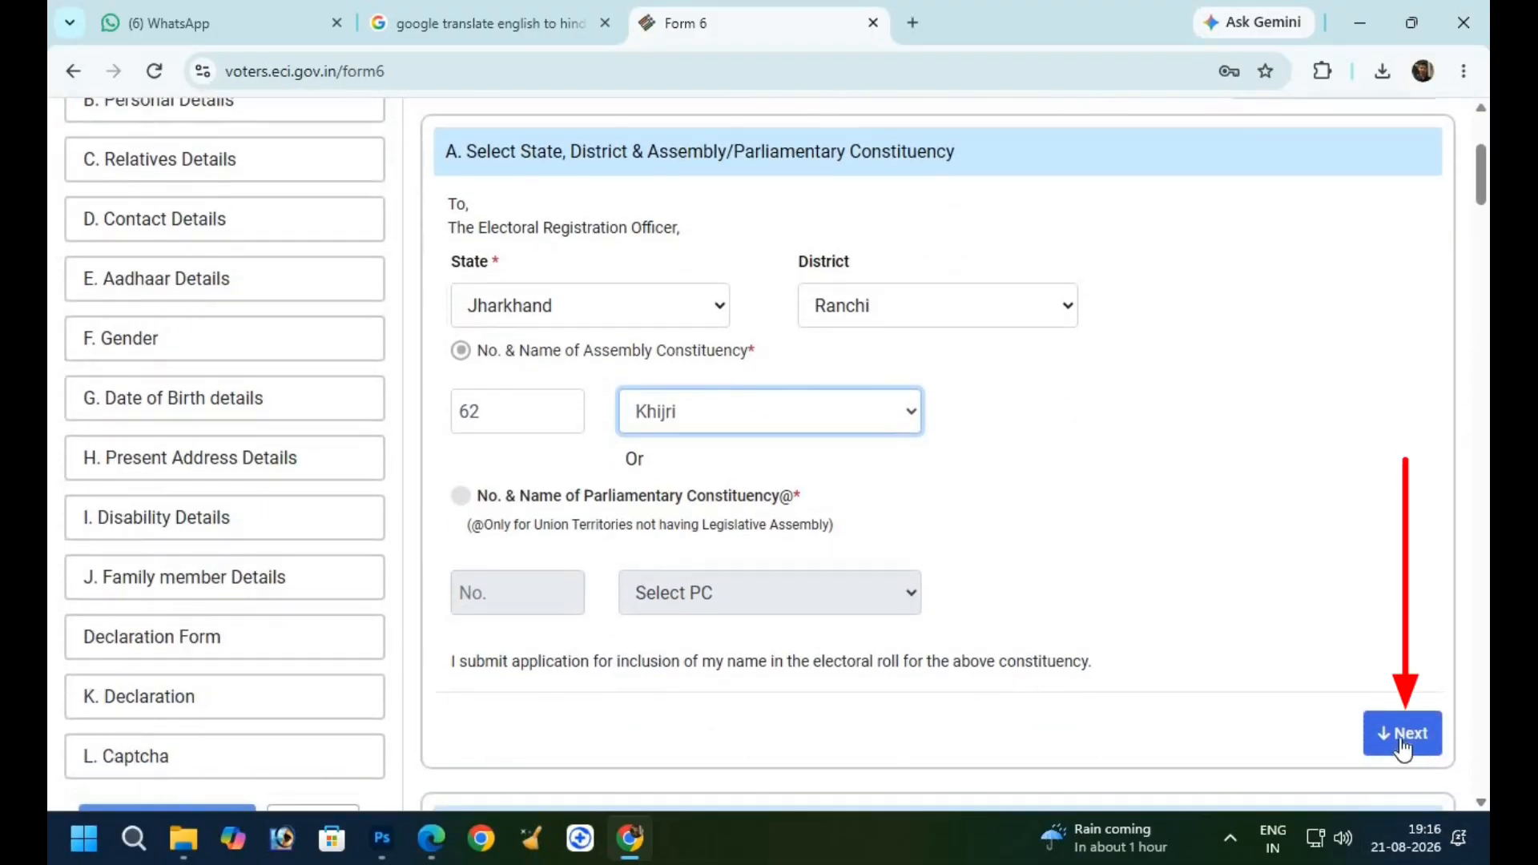
click(1399, 736)
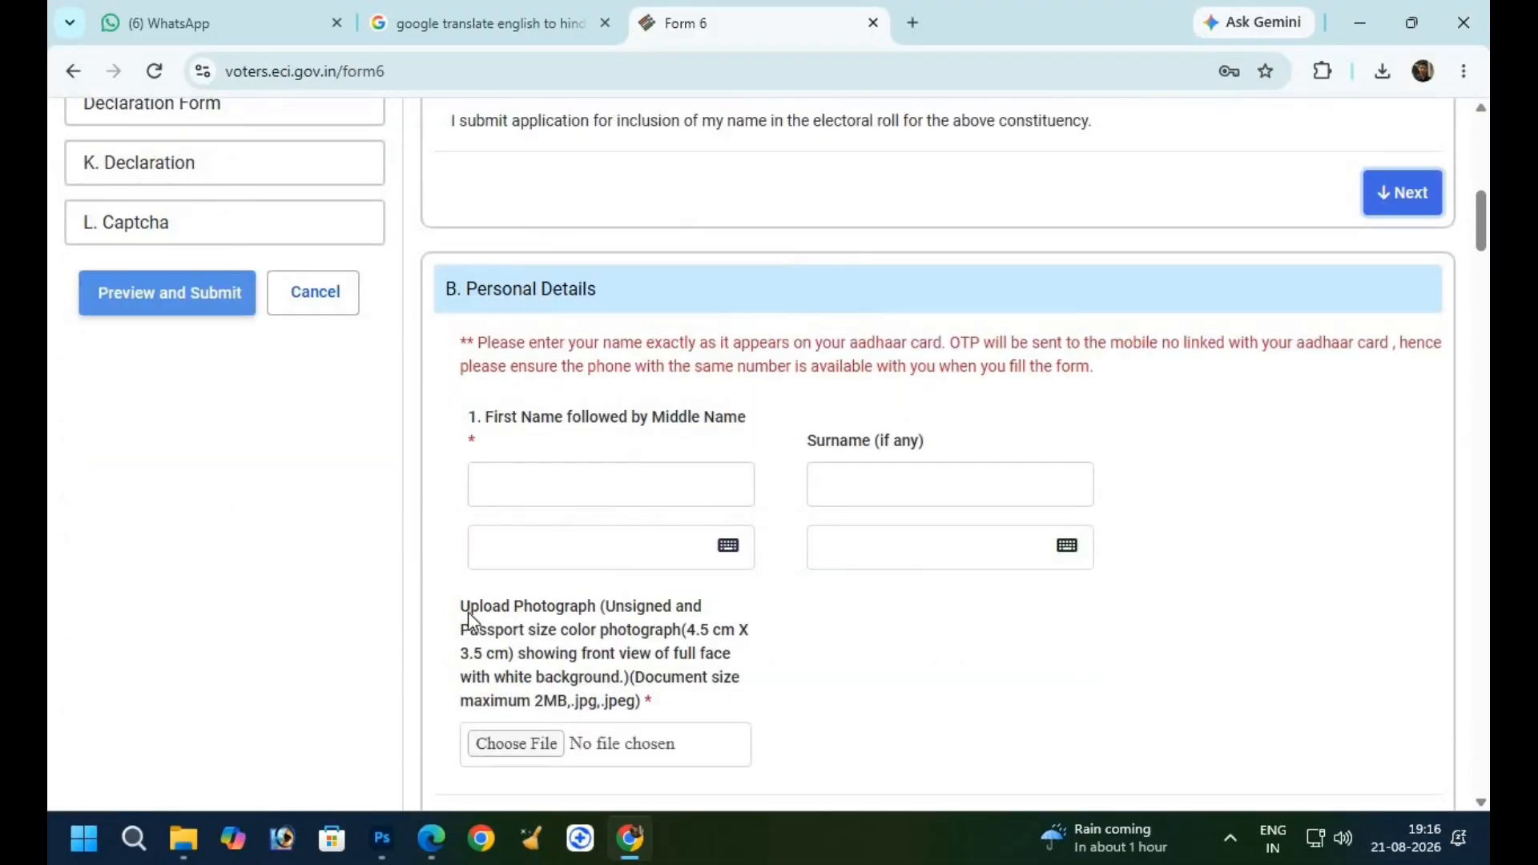
Enter the applicant's first and middle name and surname in the personal details
click(561, 486)
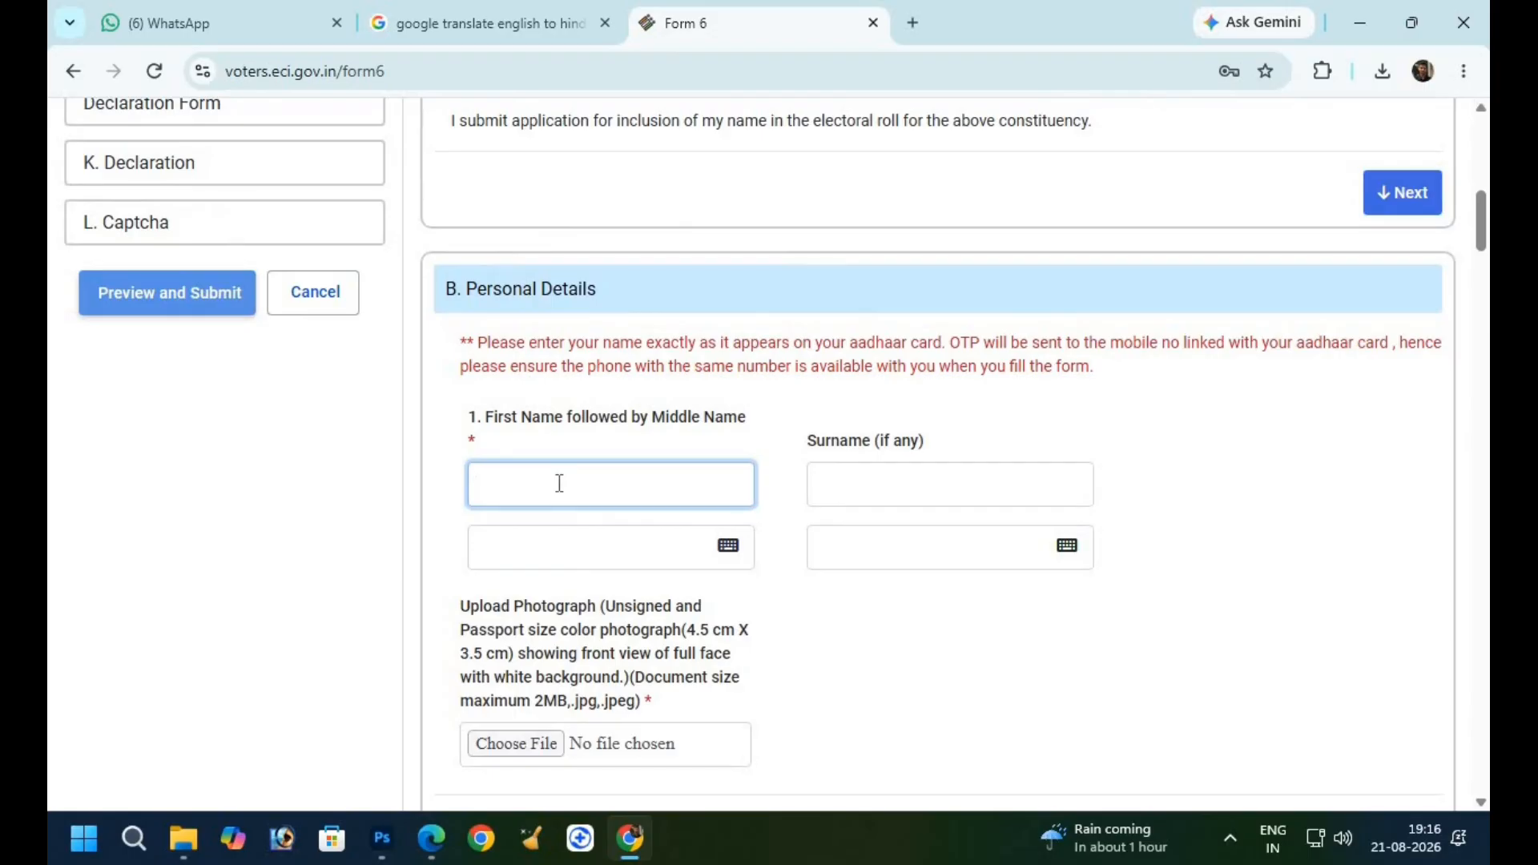
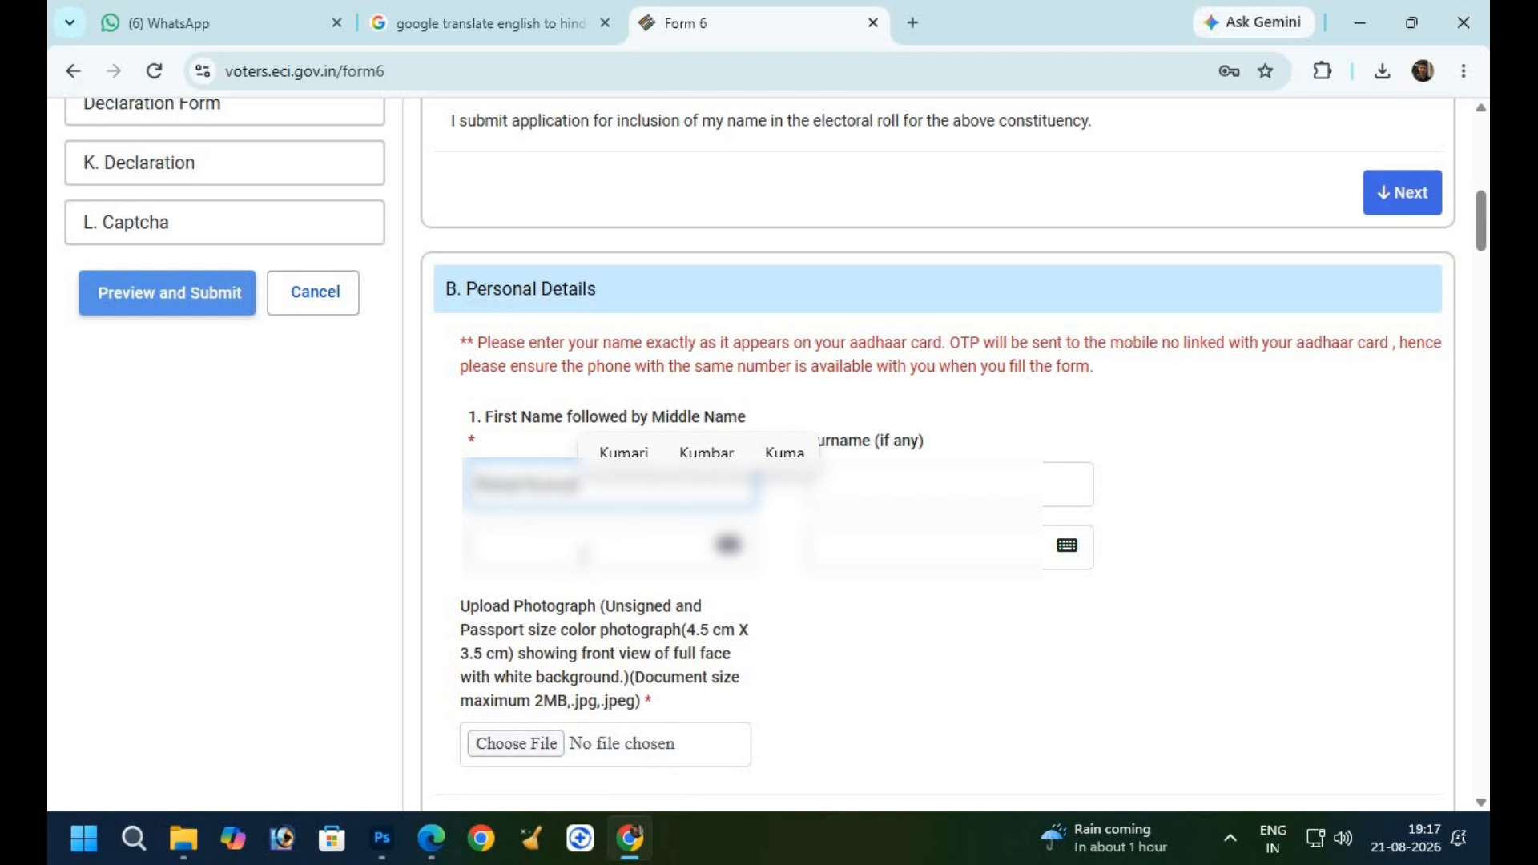
click(584, 553)
click(844, 488)
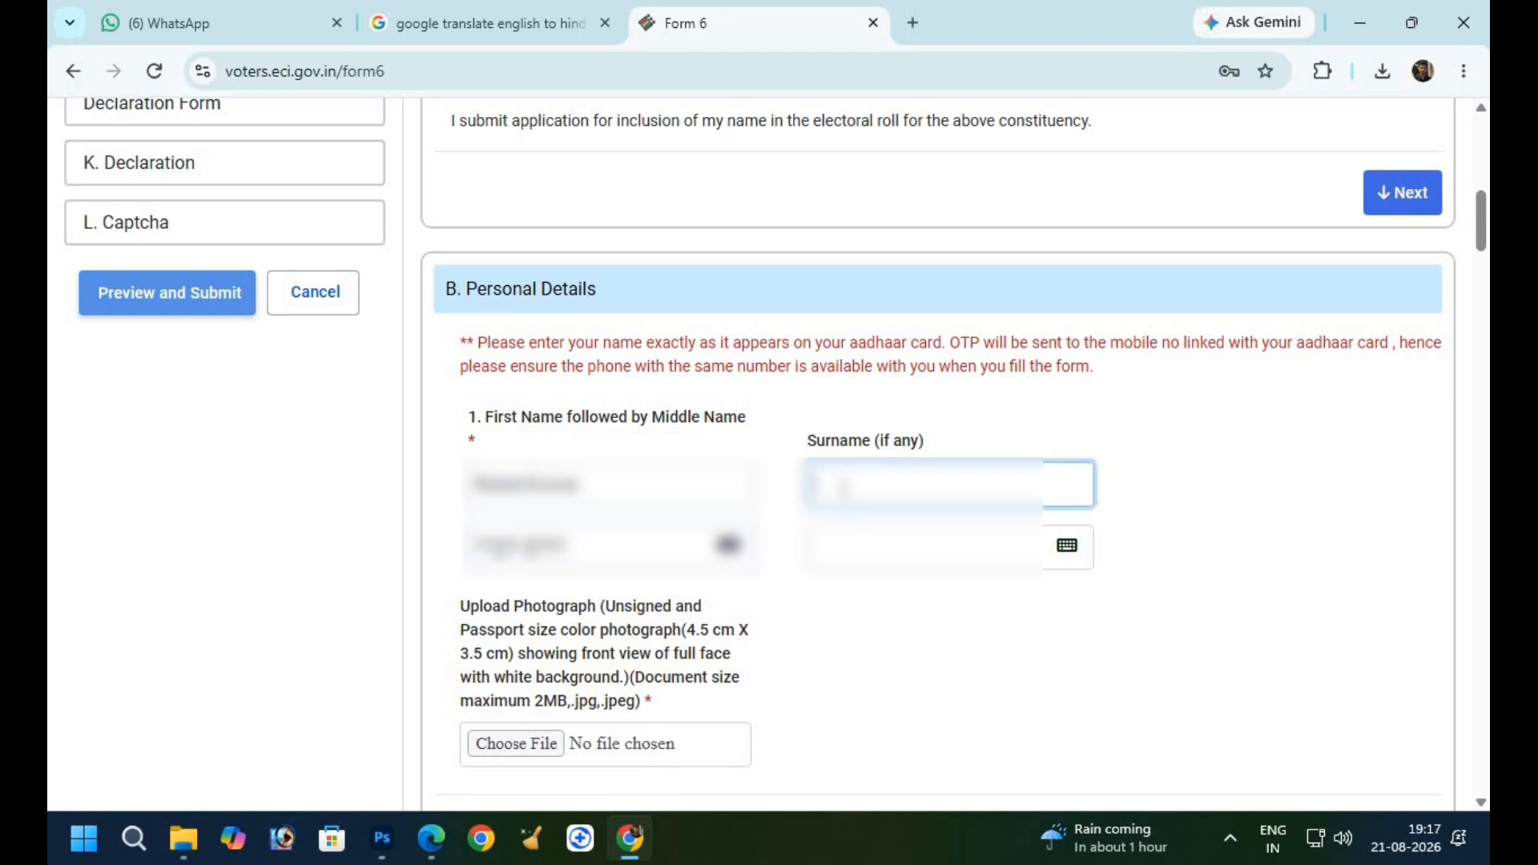
text(u)
key(BackSpace)
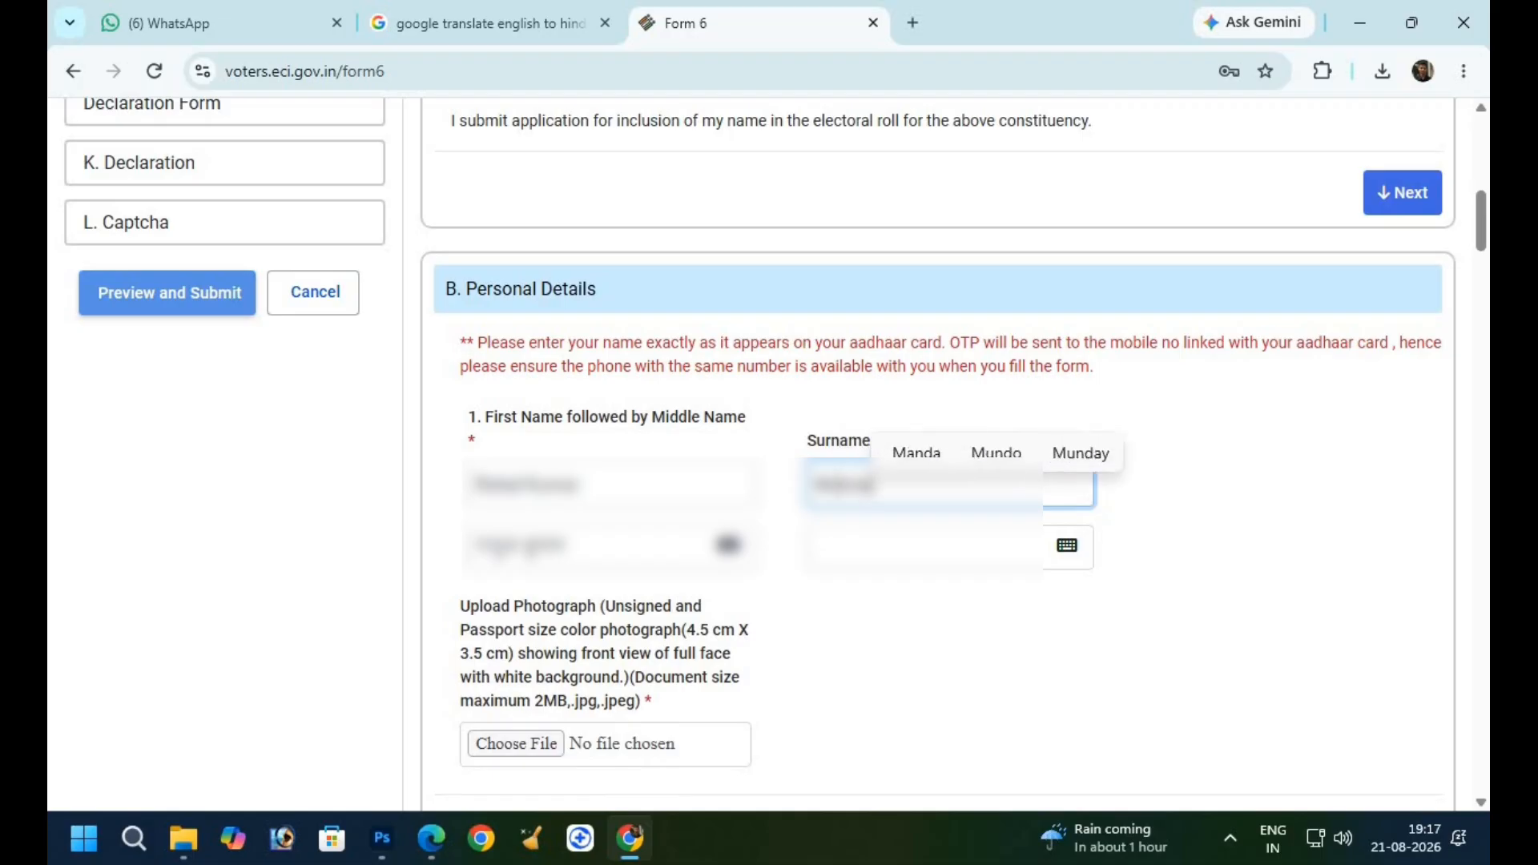
key(Tab)
click(842, 642)
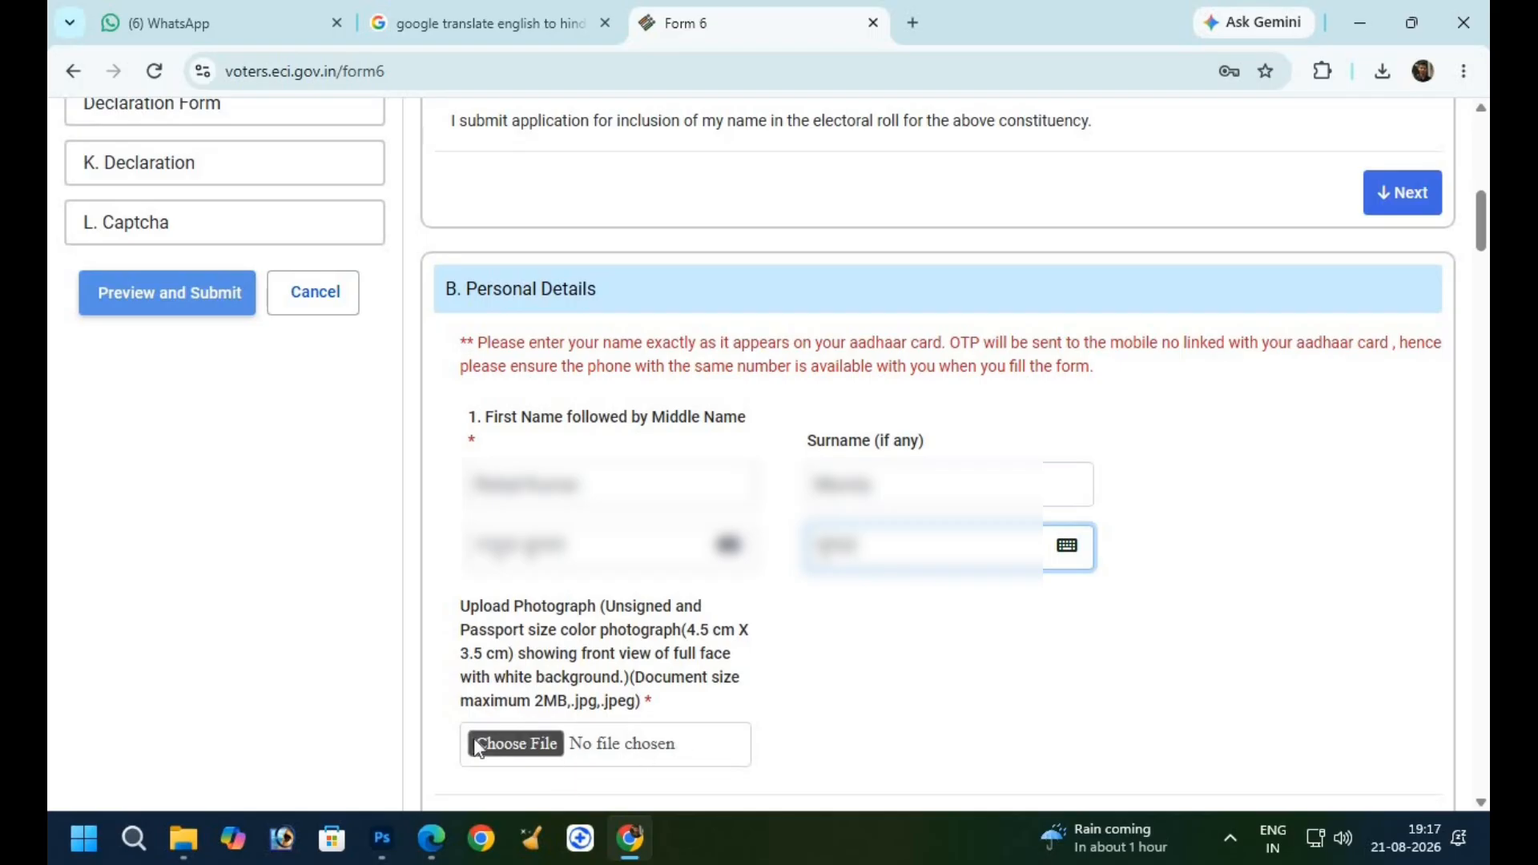
Upload photo.jpg as the applicant's photograph, save the crop, and continue to the next section
click(517, 745)
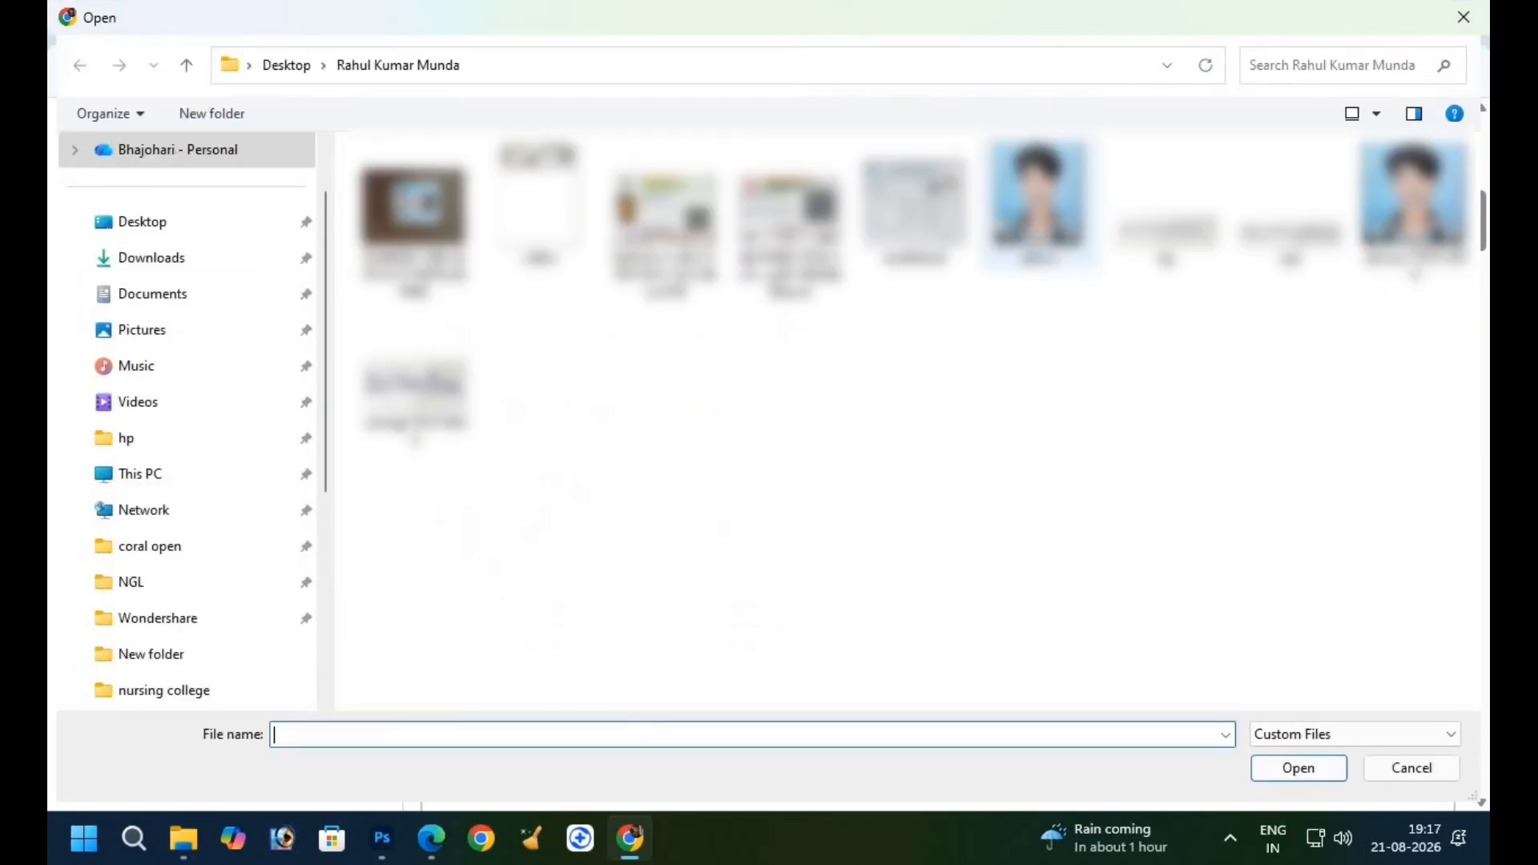
click(1002, 225)
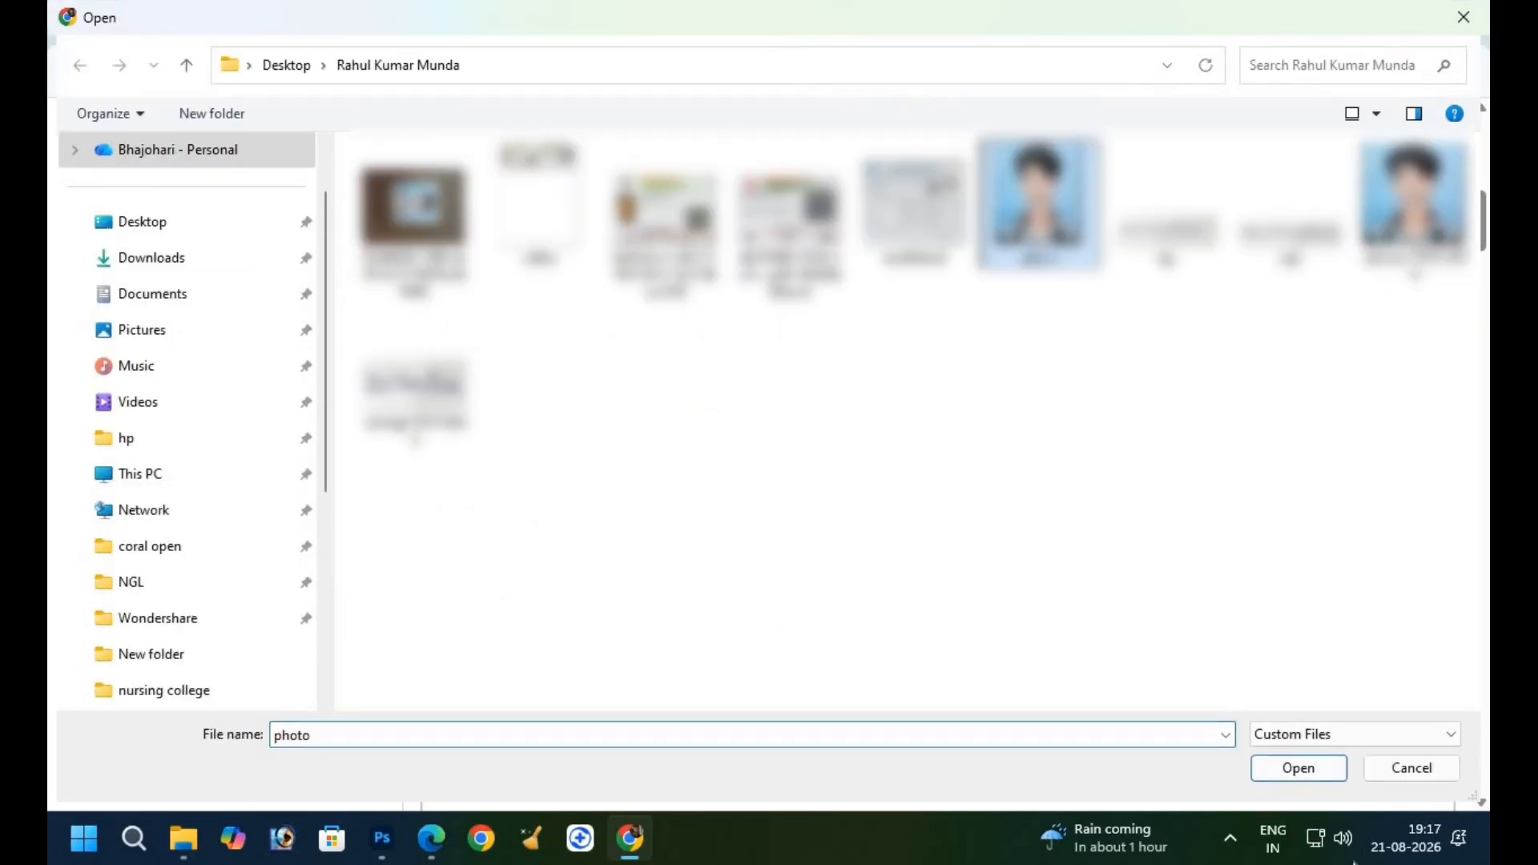
click(1299, 770)
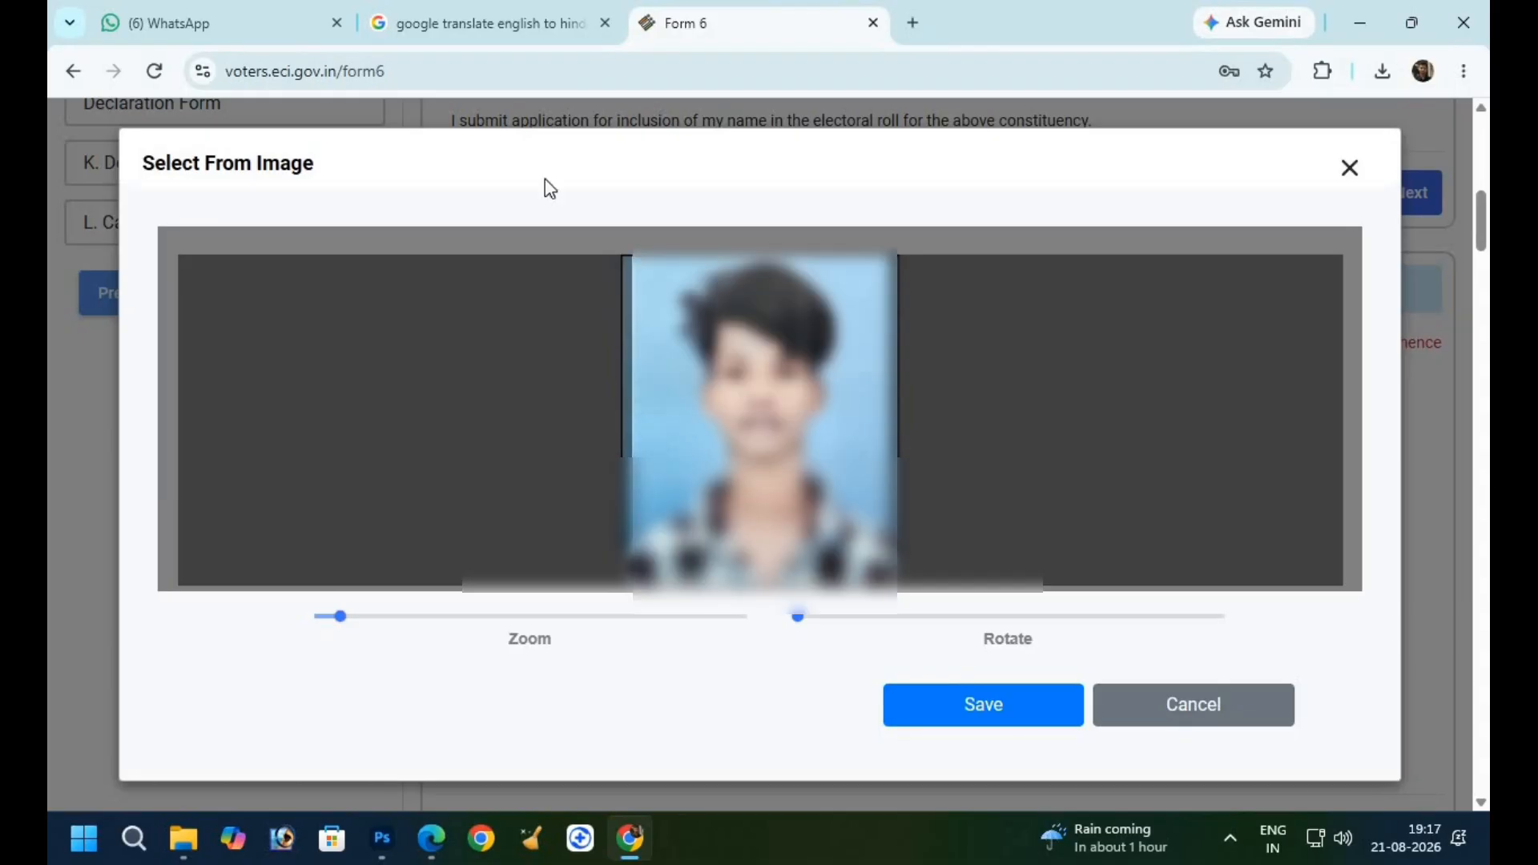
click(1010, 716)
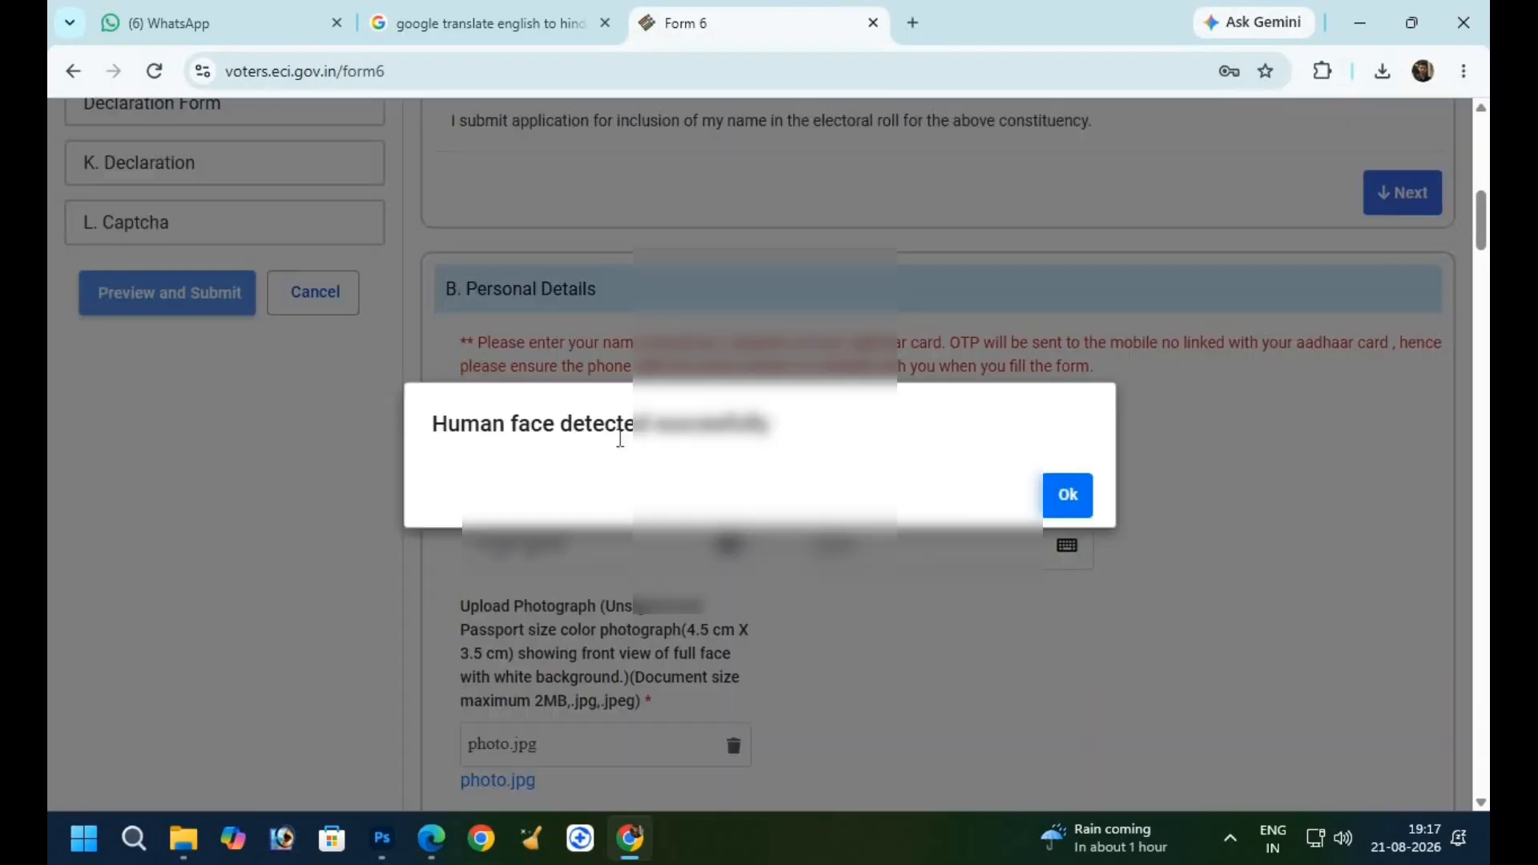
click(1068, 496)
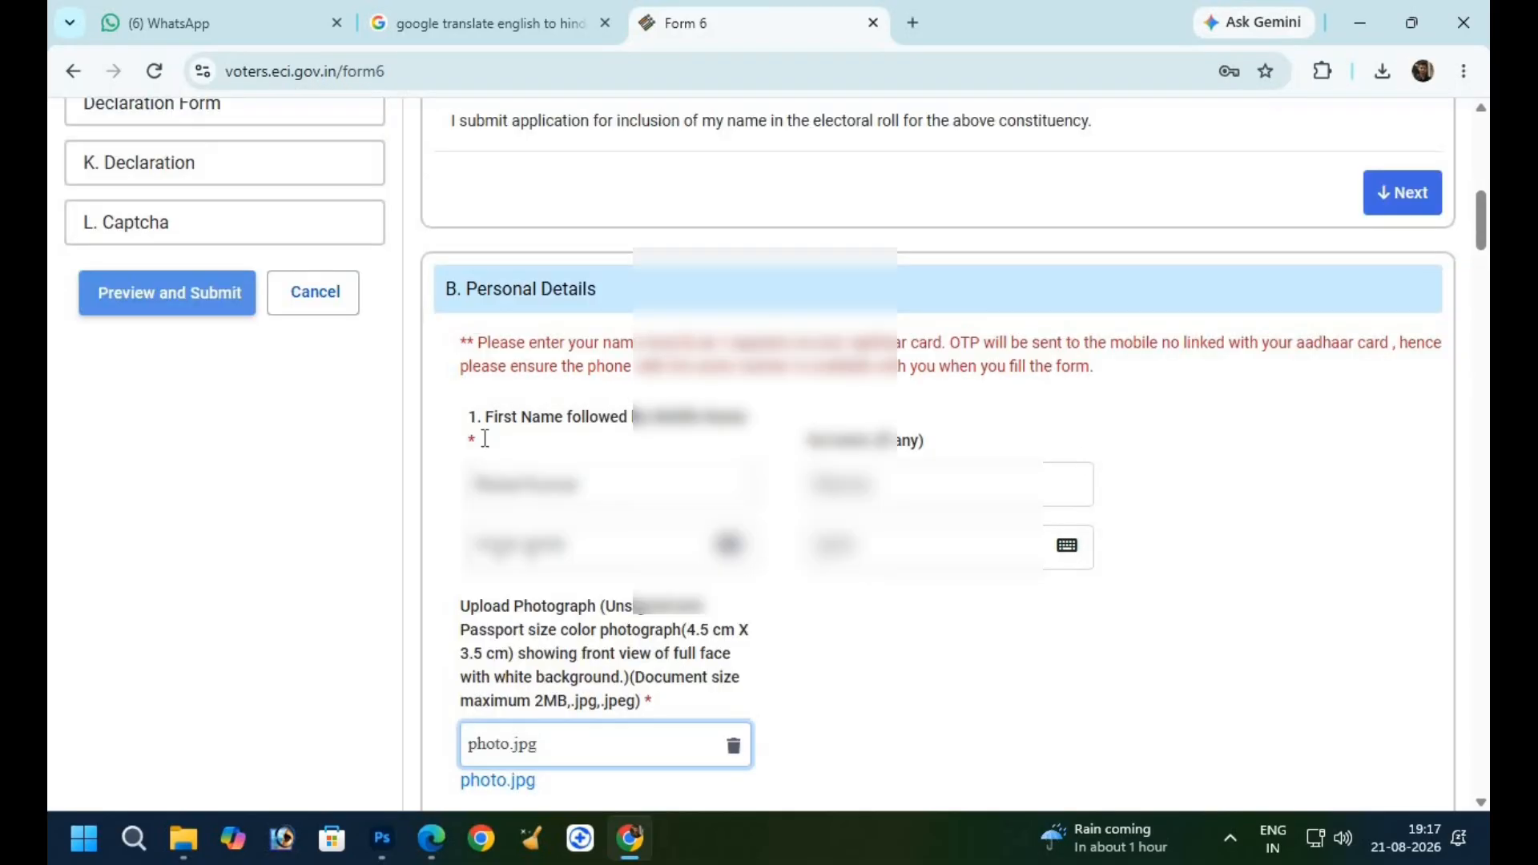
scroll(1455, 762, down, 2)
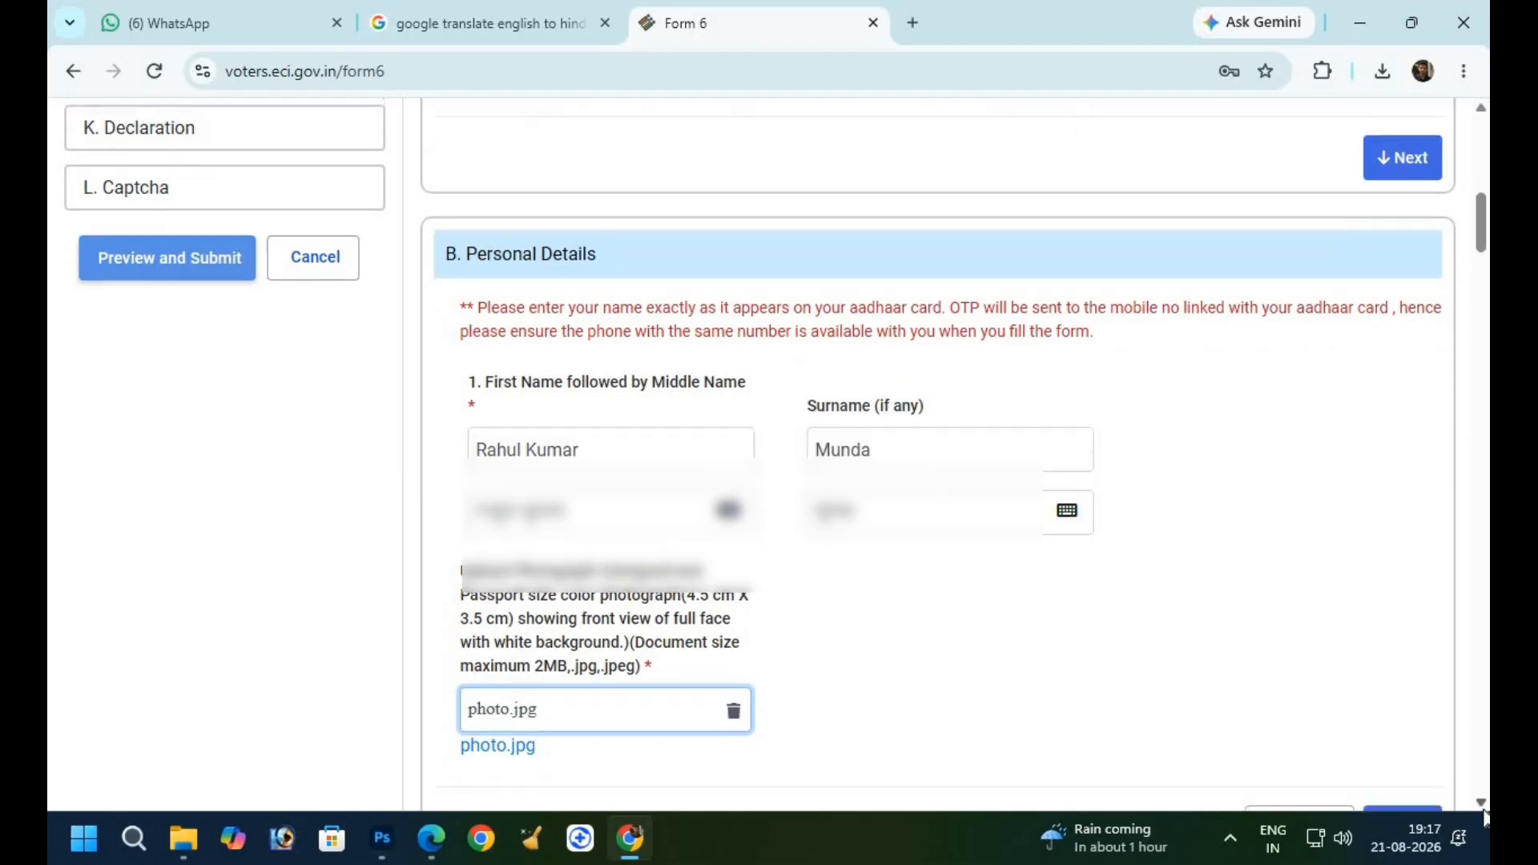
click(1407, 701)
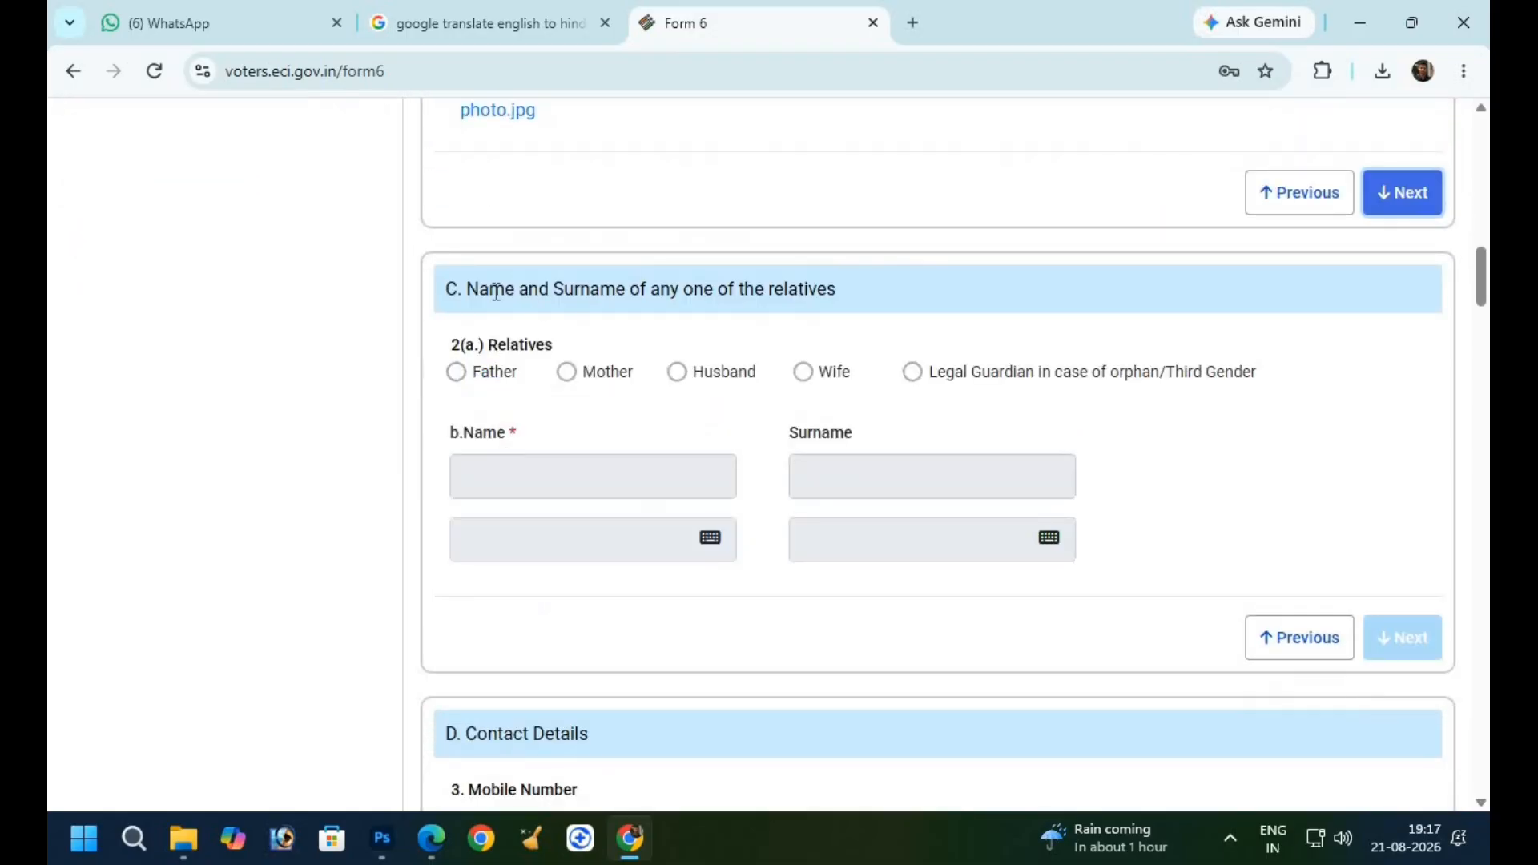
Select Father as the relative and enter the father's name and surname
click(456, 372)
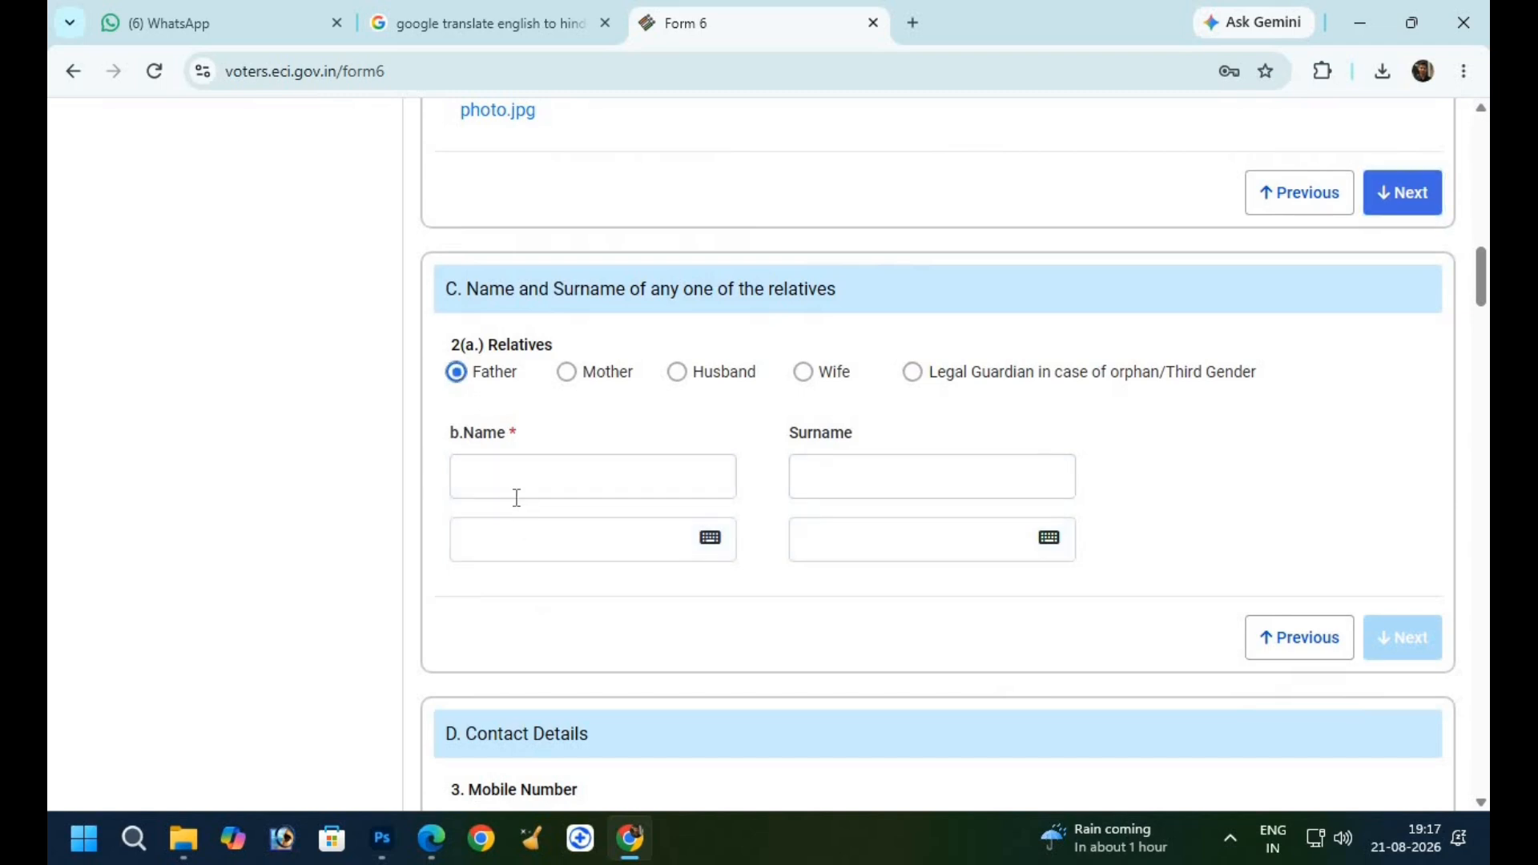
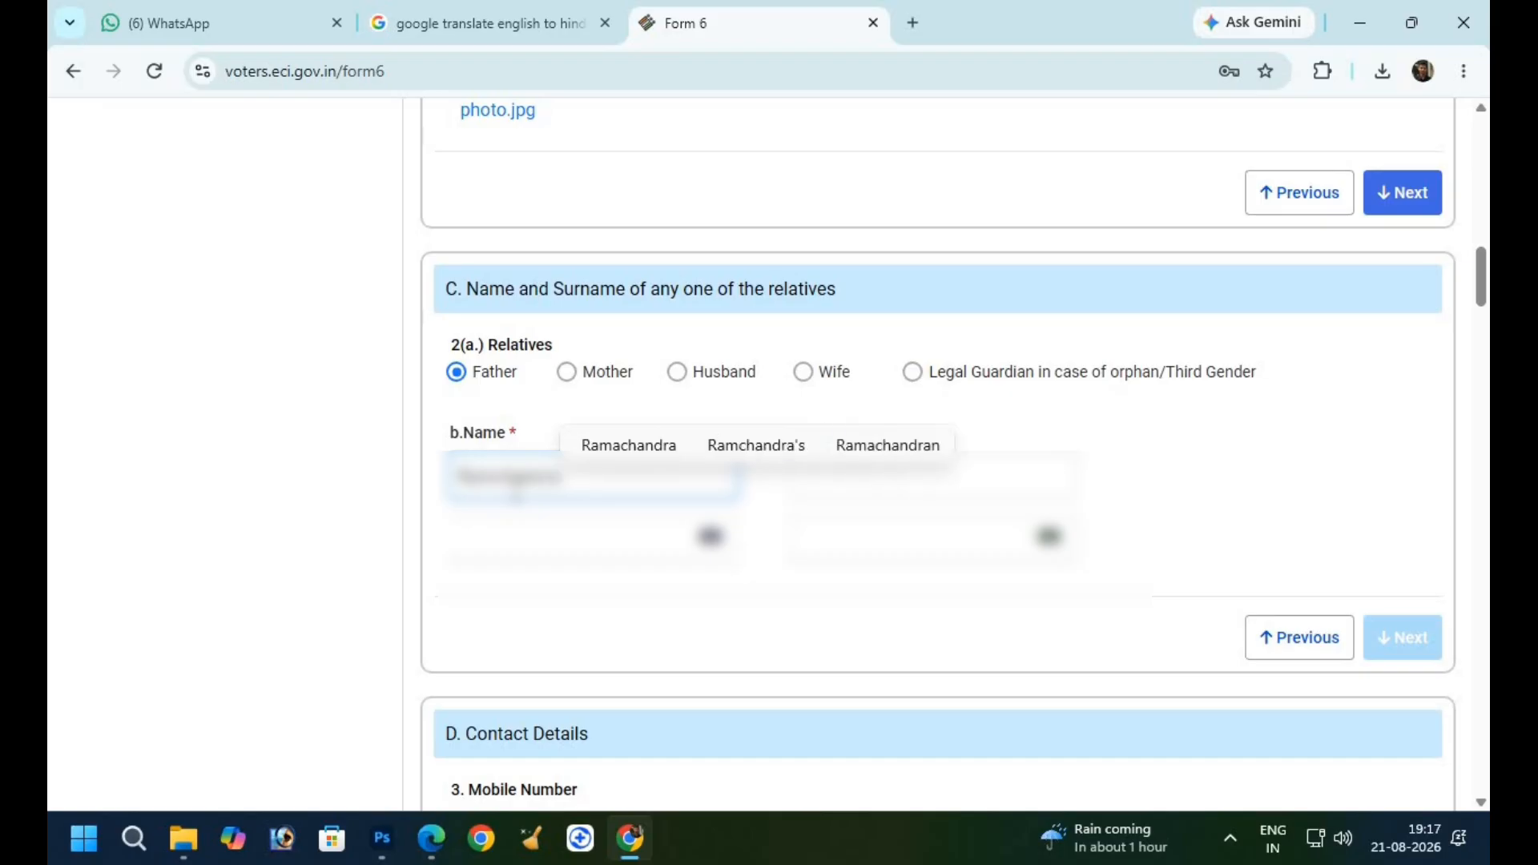
key(Tab)
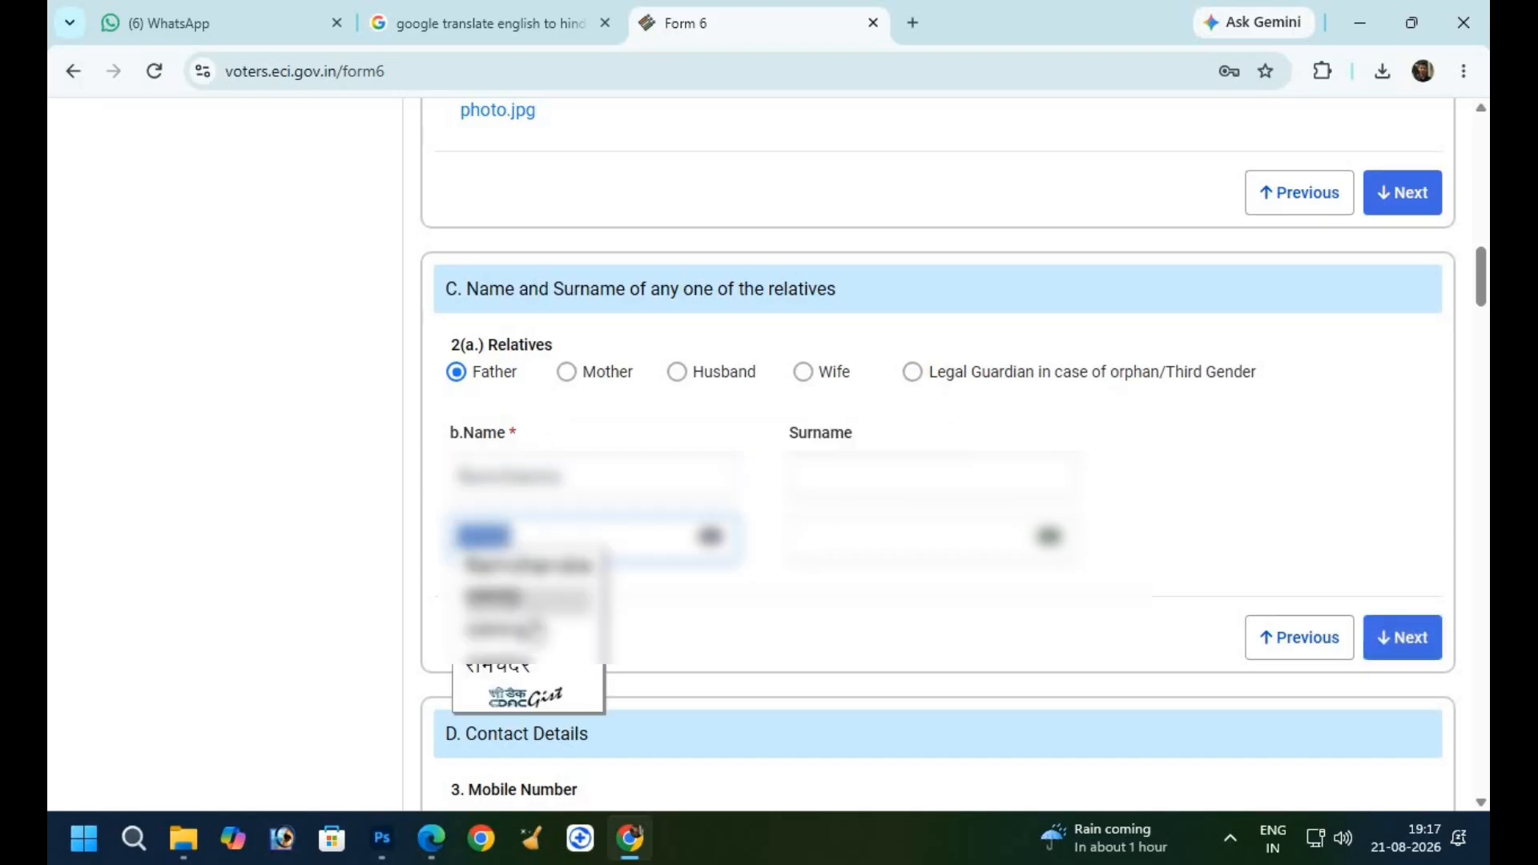
click(877, 472)
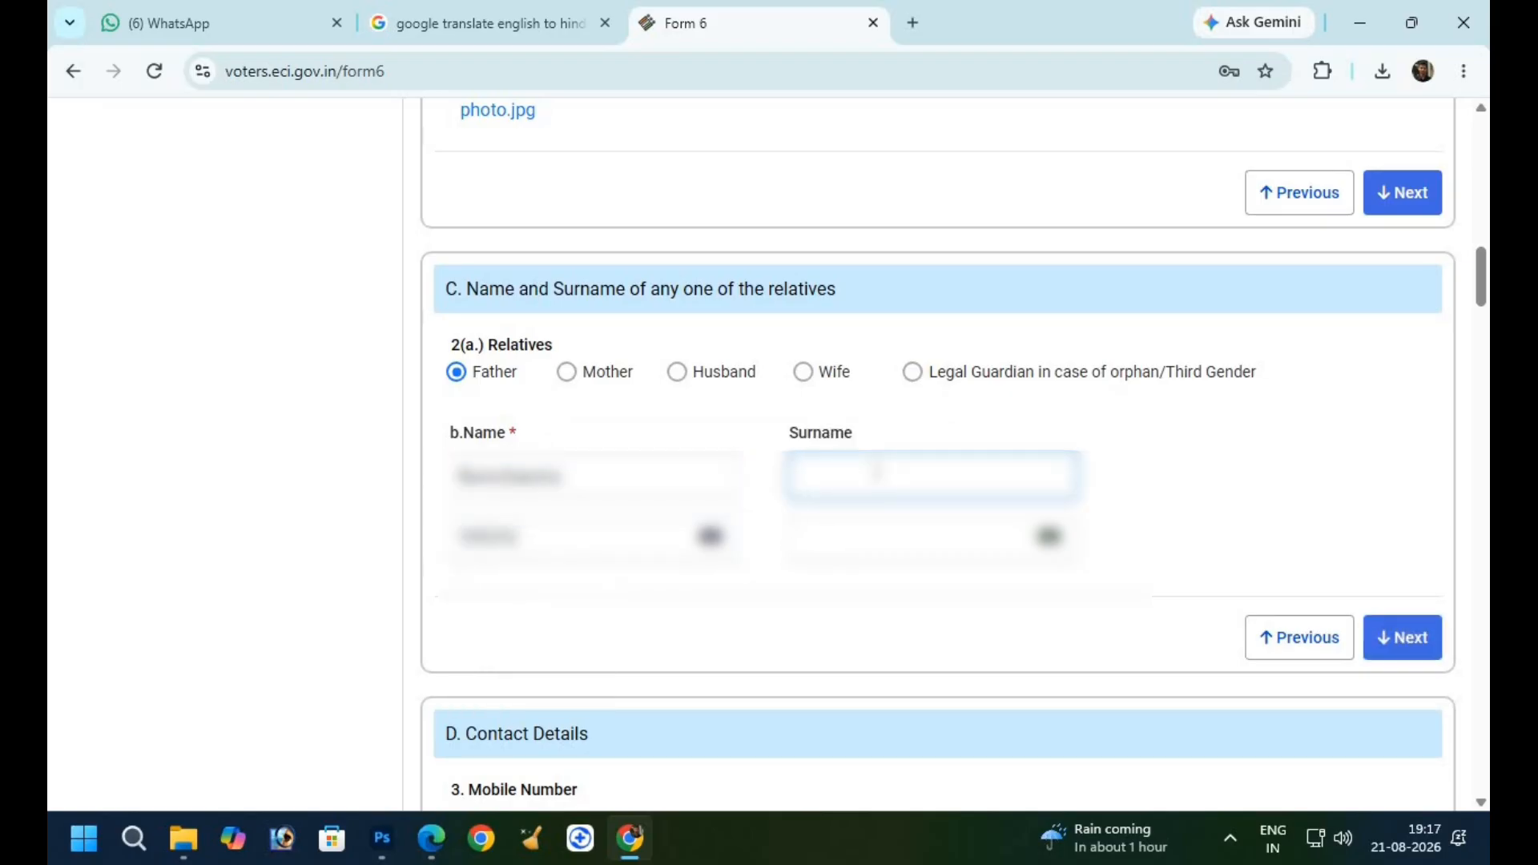
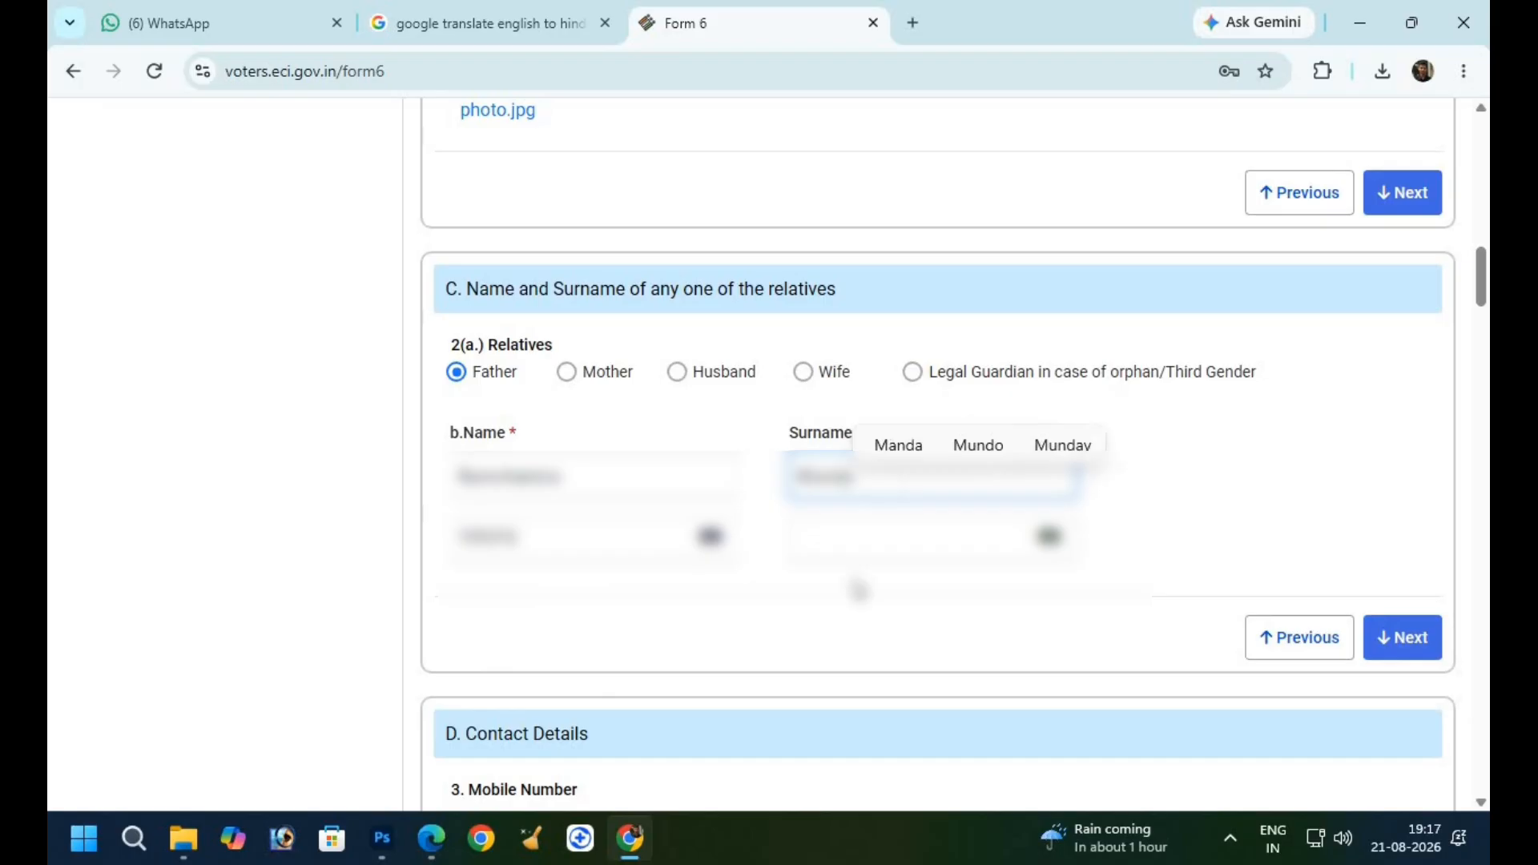
key(Tab)
click(799, 638)
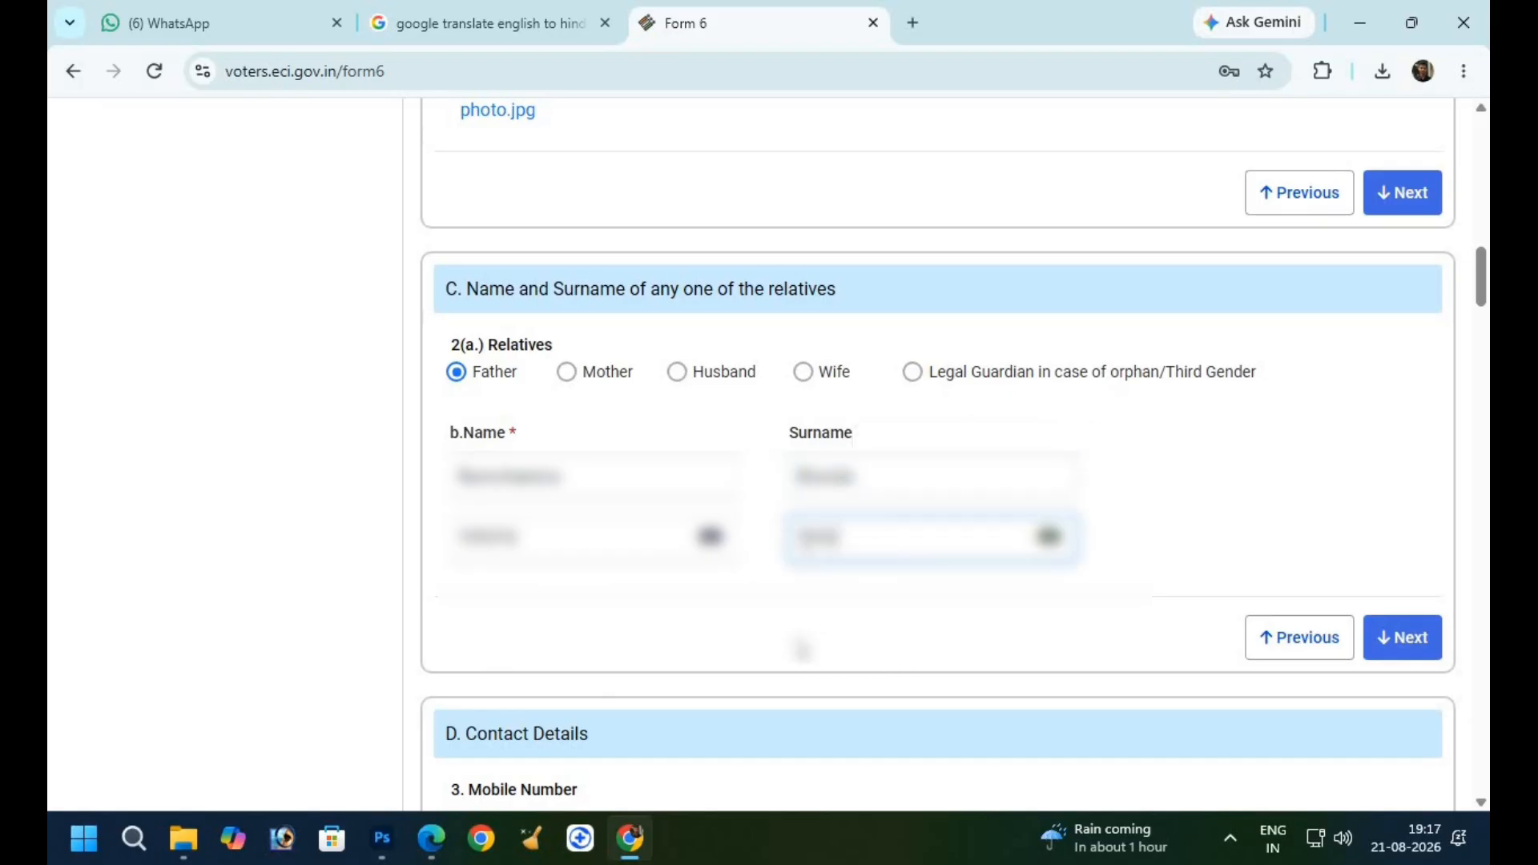
Continue to contact details, mark the mobile number as the applicant's own, enter the applicant's mobile number, and proceed
click(1401, 651)
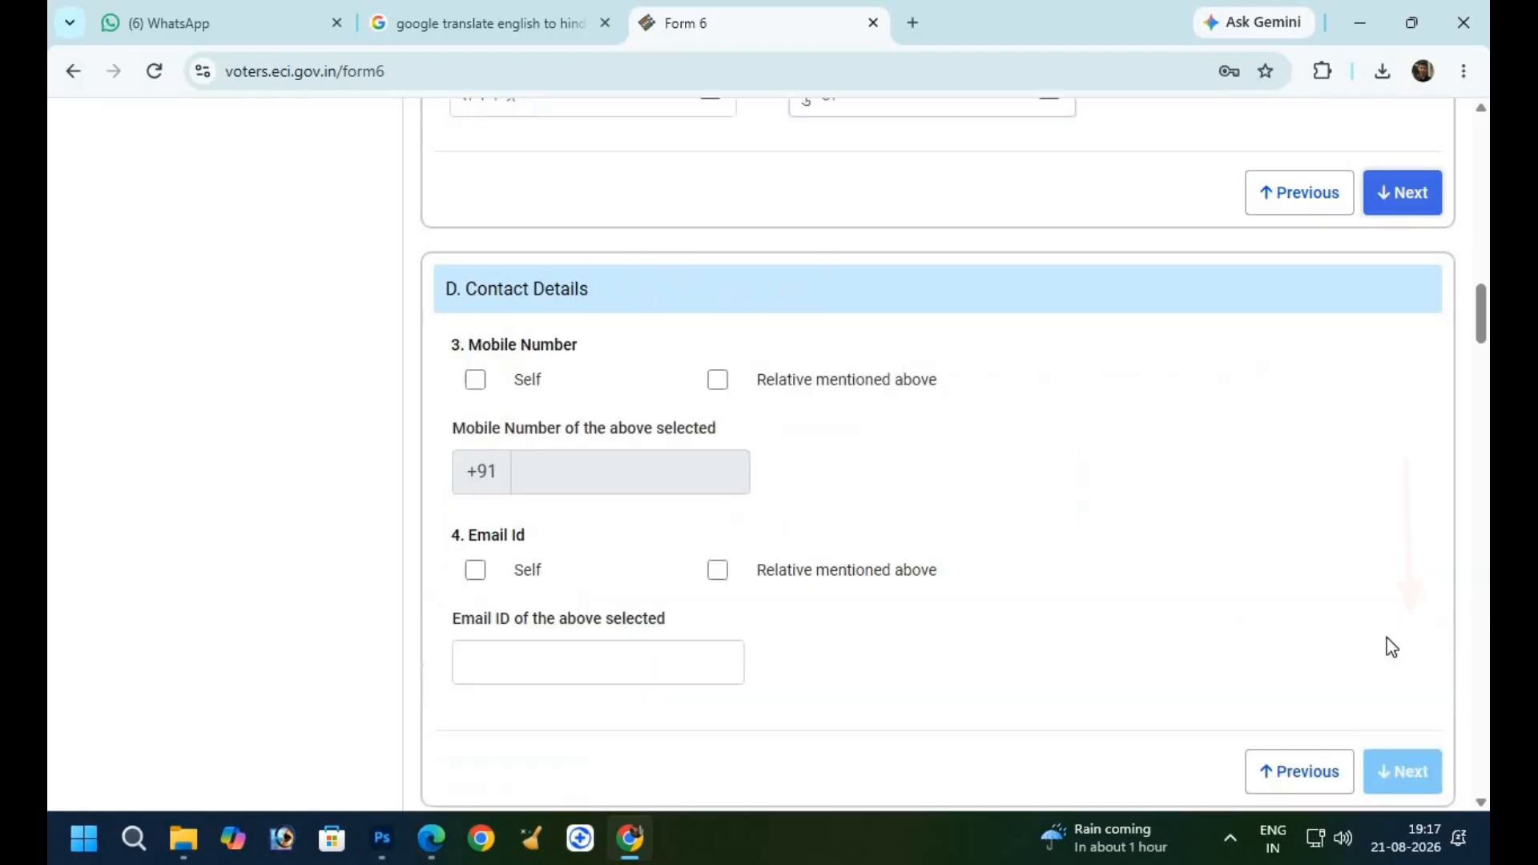
click(475, 380)
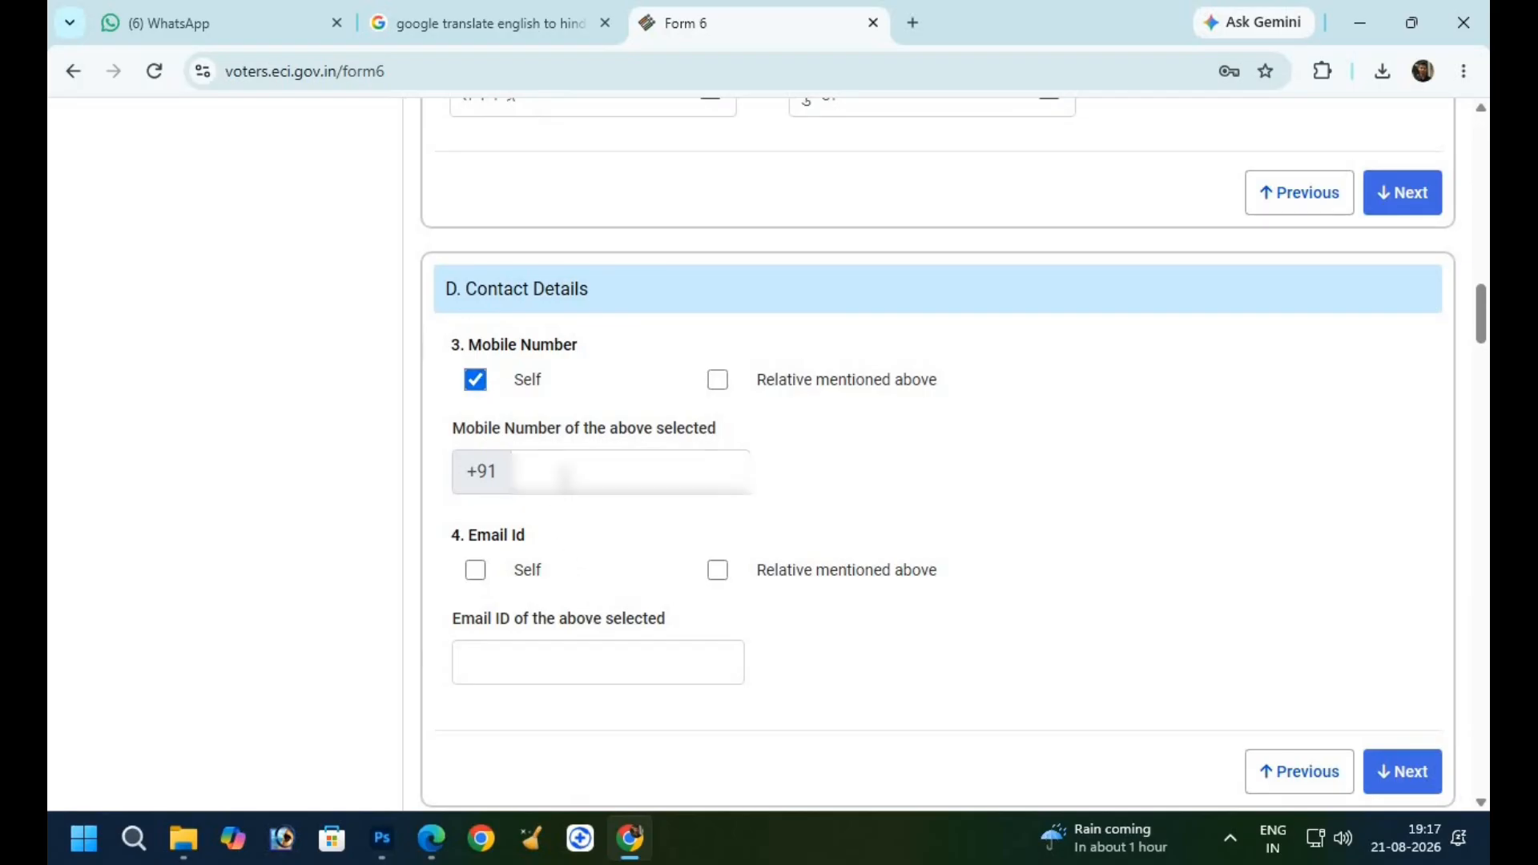
click(565, 478)
text(****)
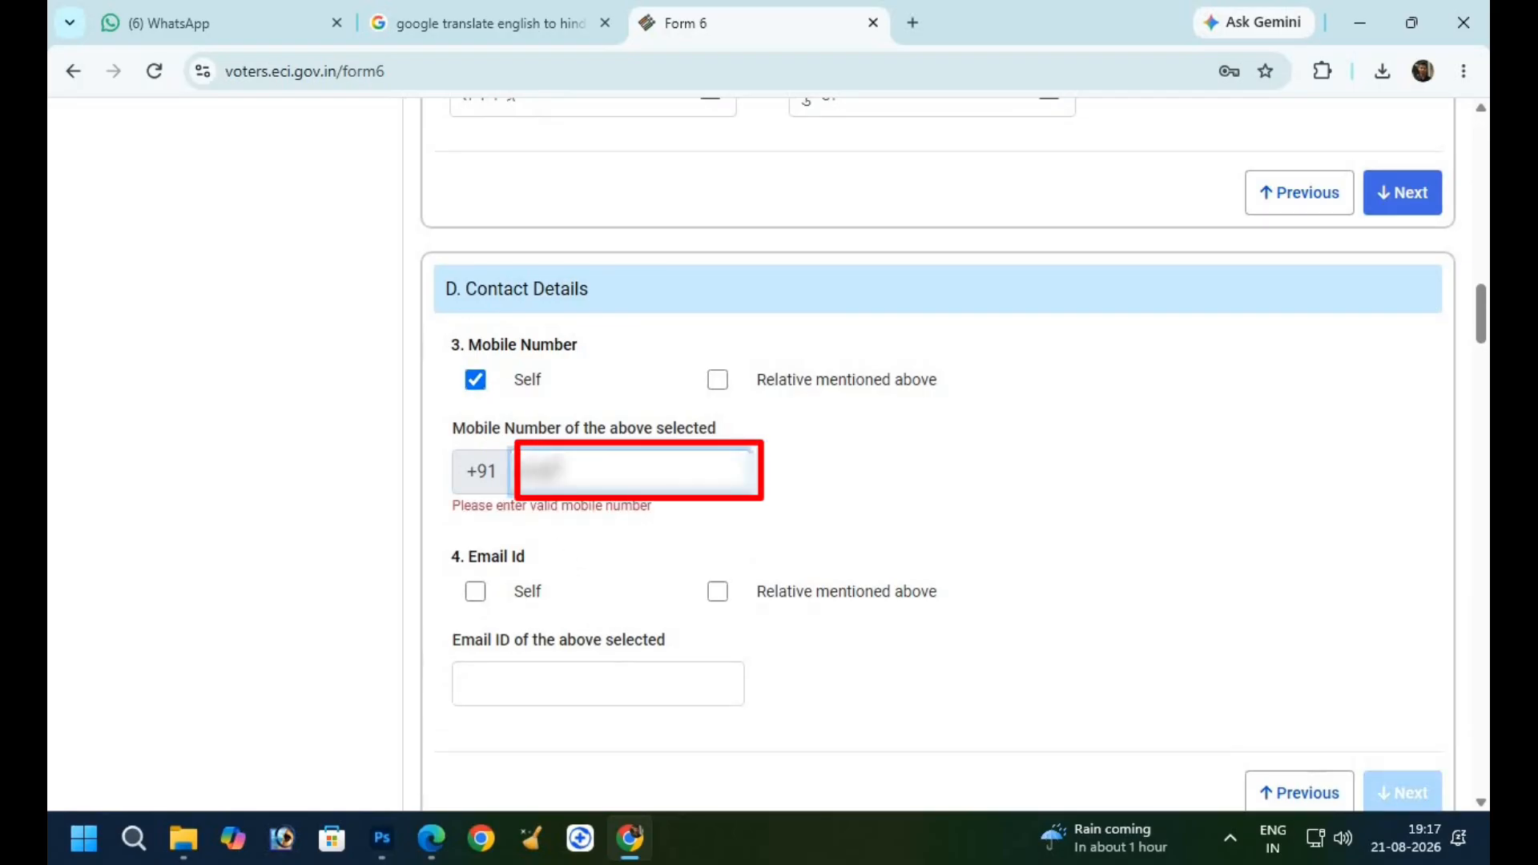
text(**)
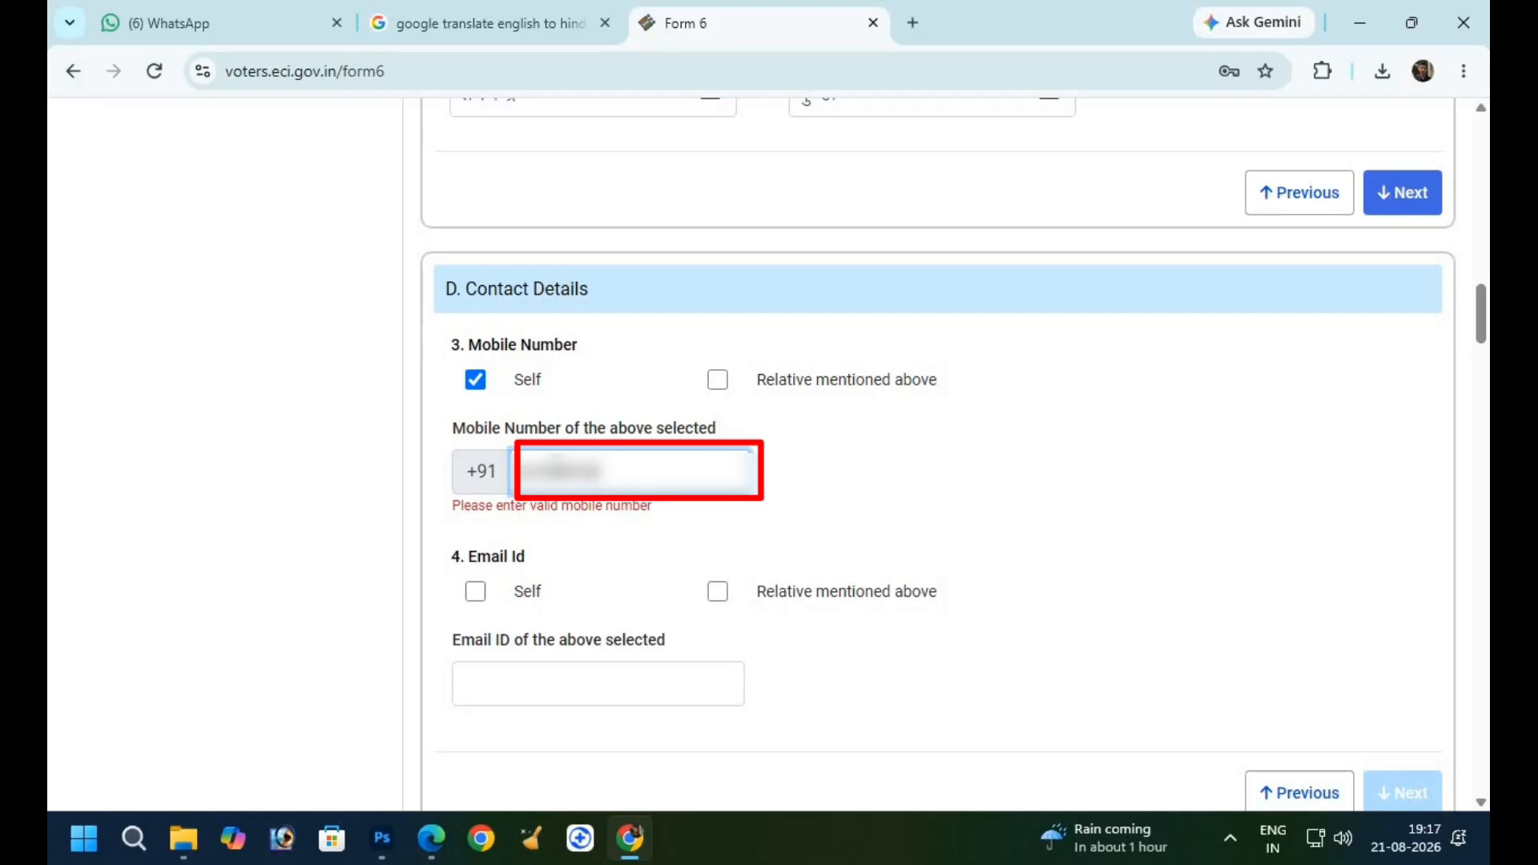
text(*)
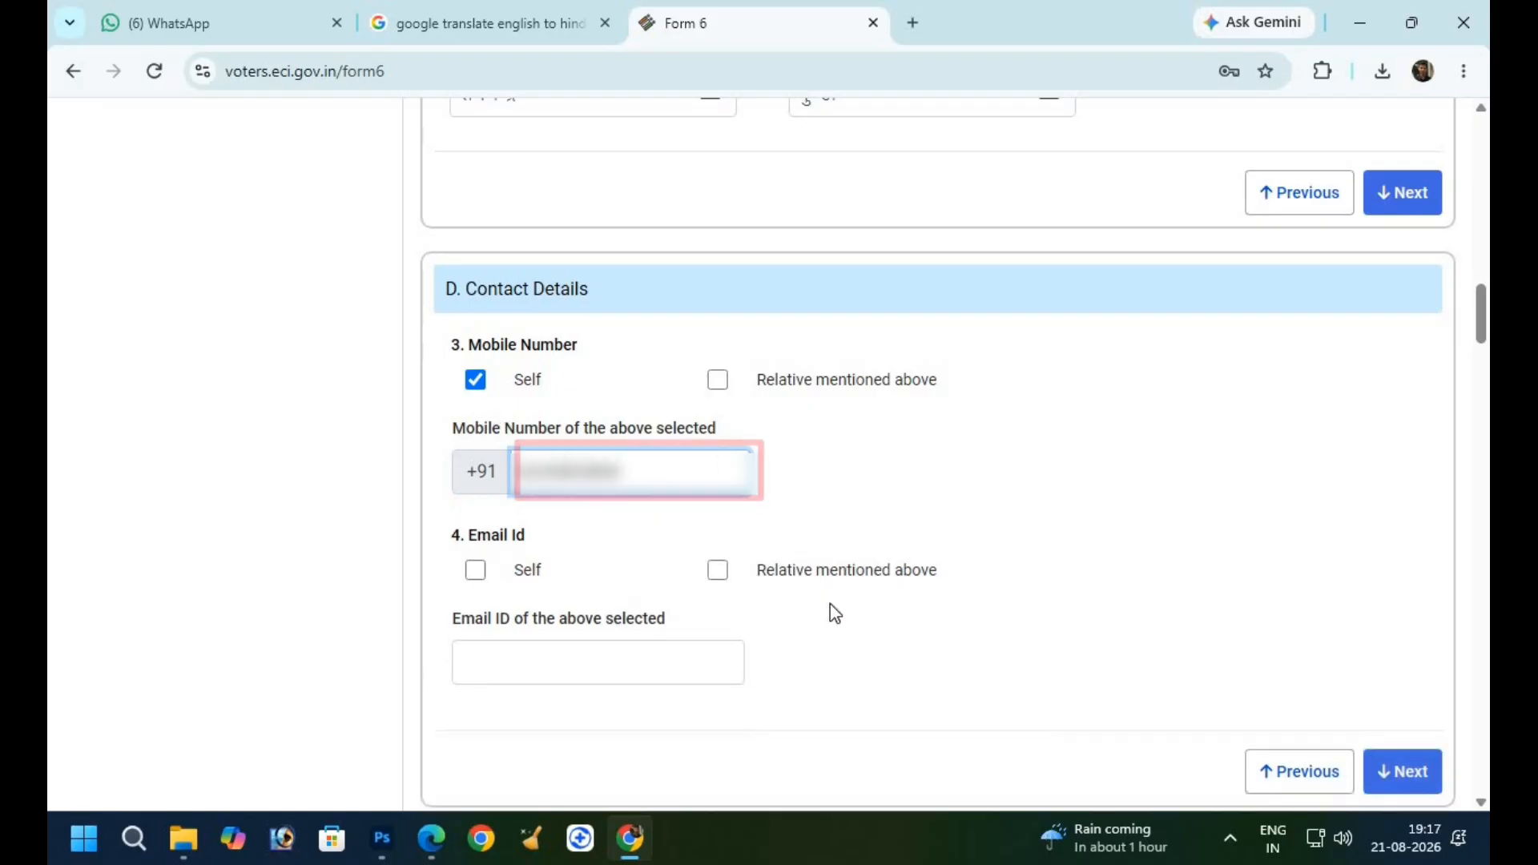
click(1410, 773)
Choose to provide an Aadhaar number, enter the applicant's Aadhaar number, and continue to the gender section
click(458, 378)
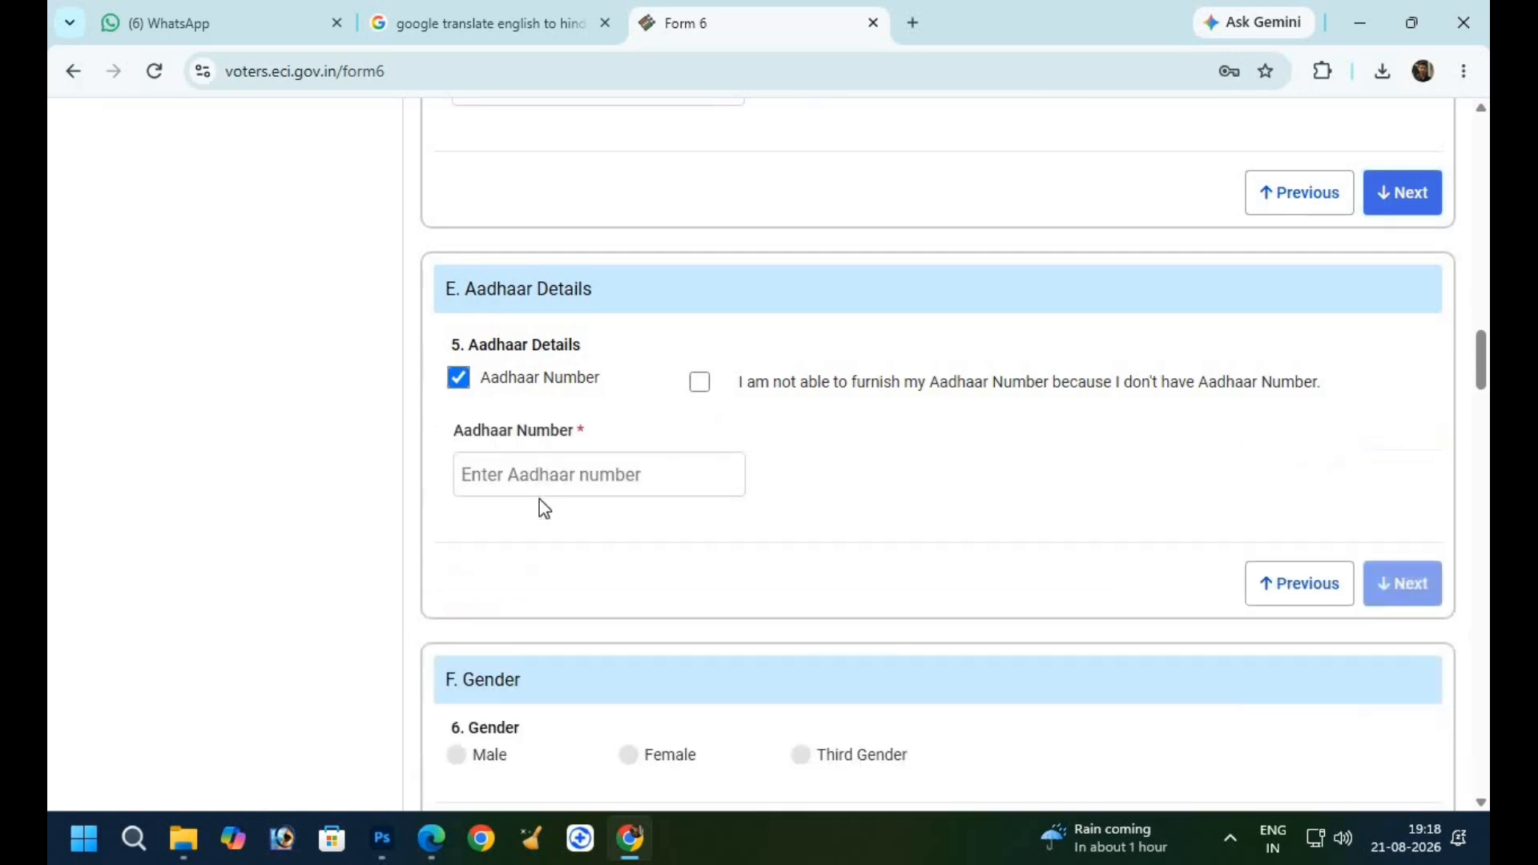
click(535, 485)
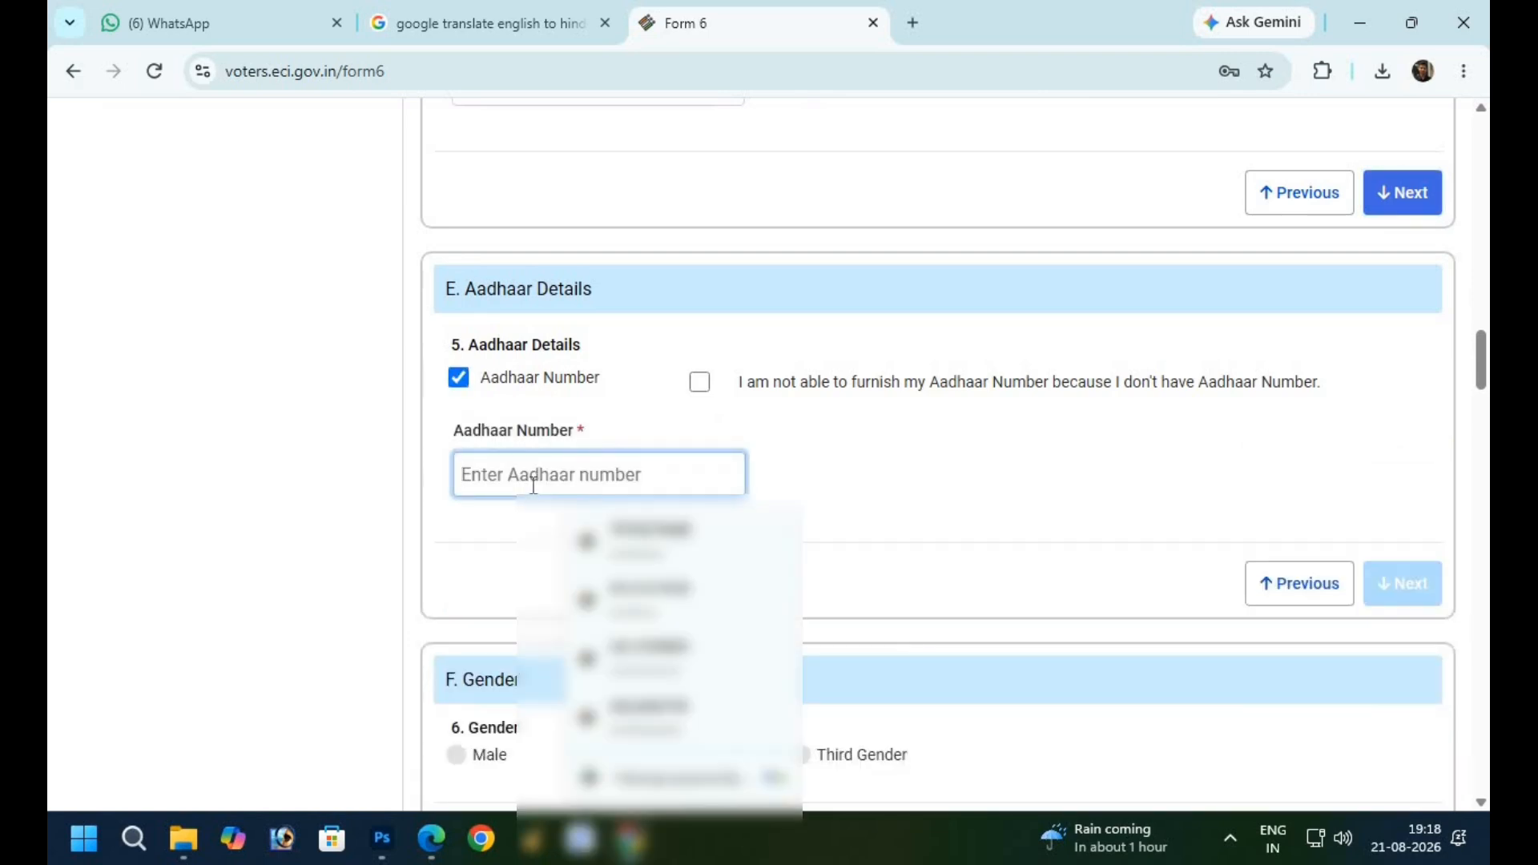
text(••••)
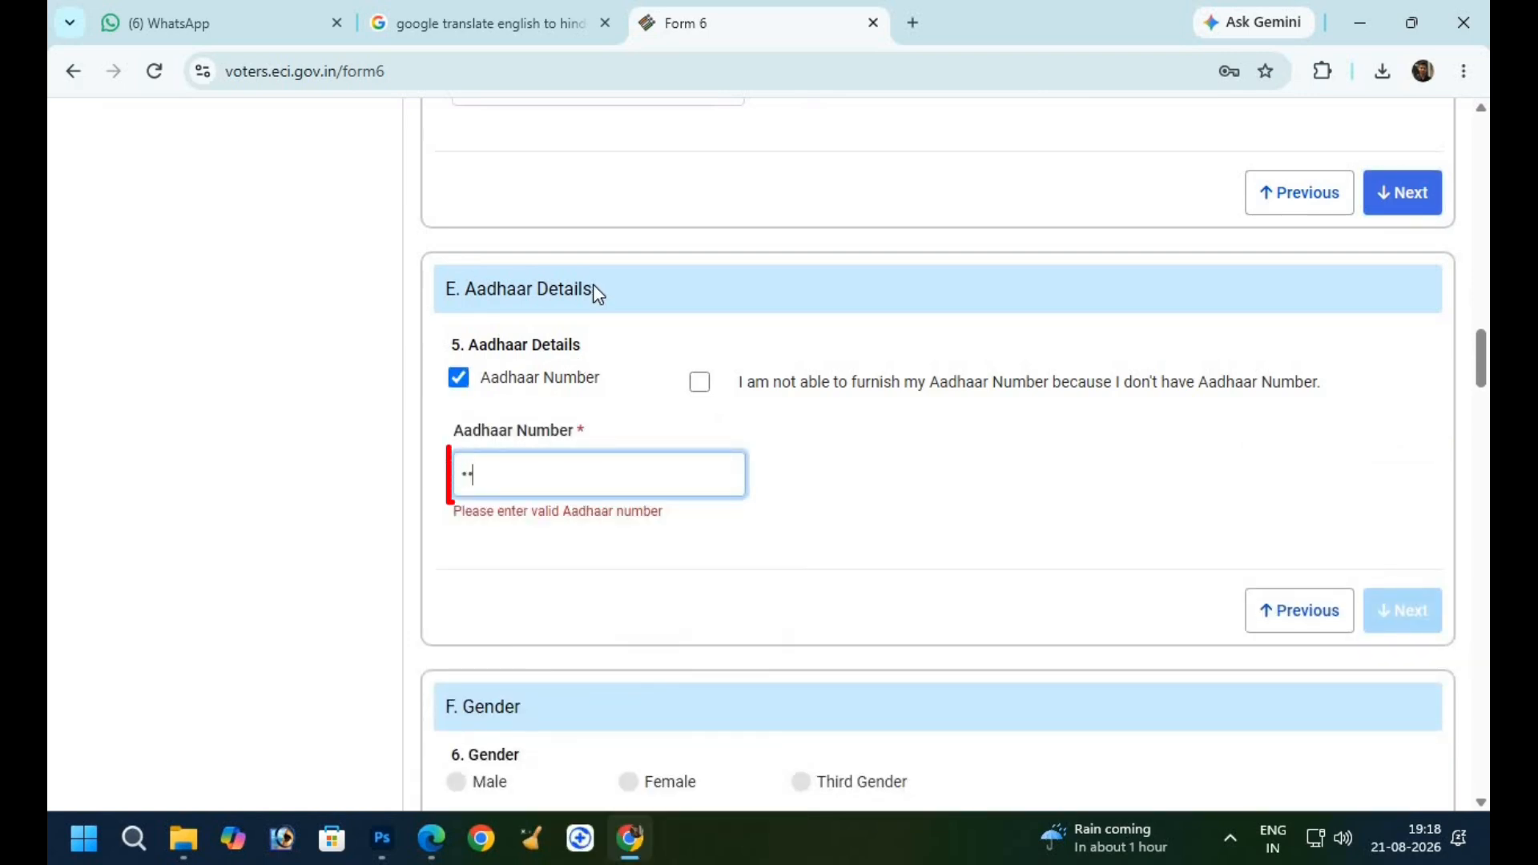
text(•••)
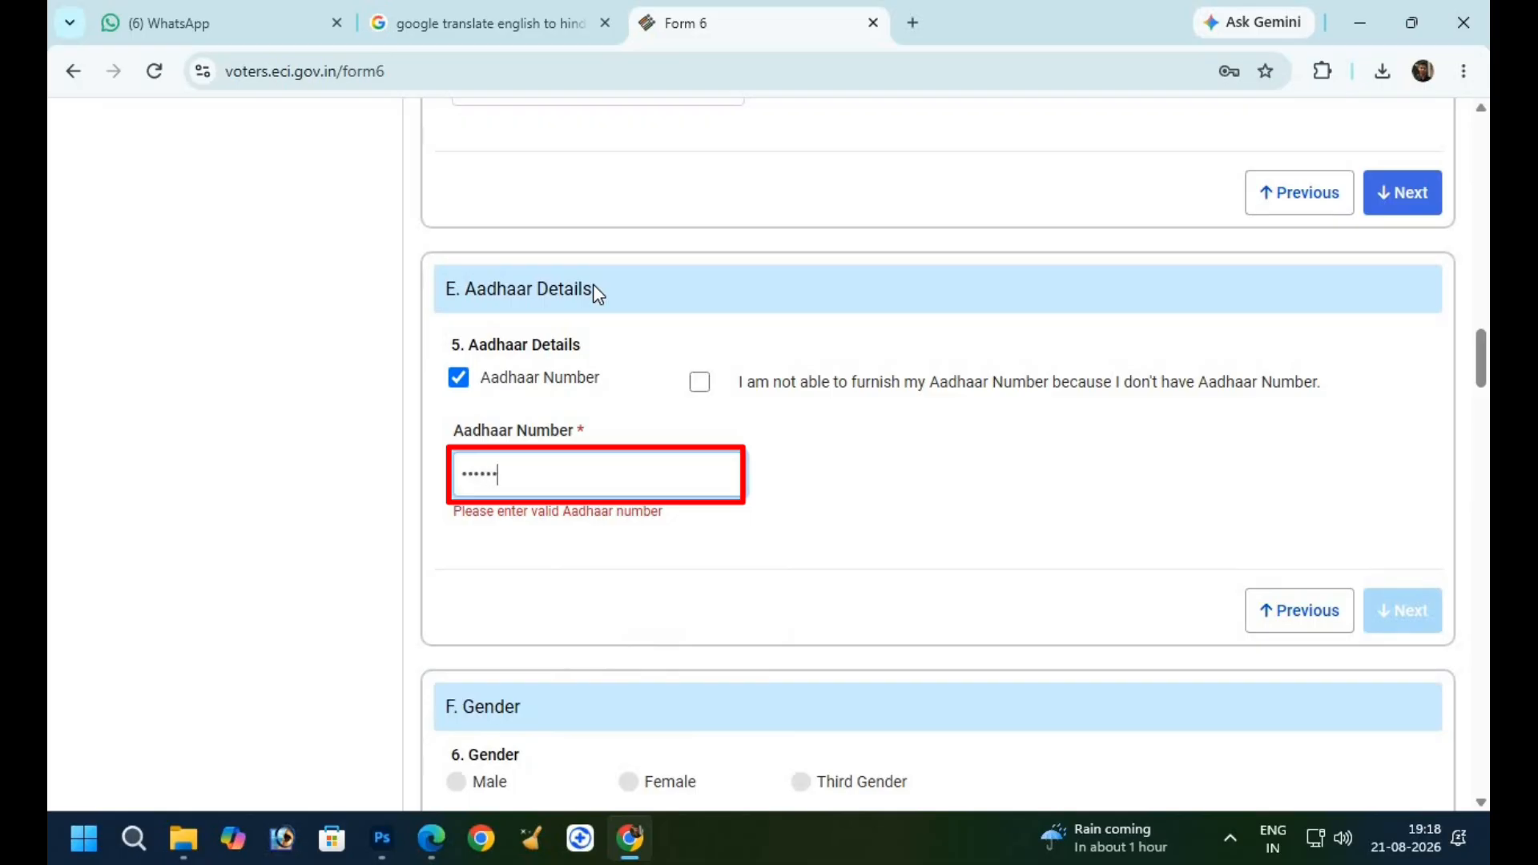
text(•••)
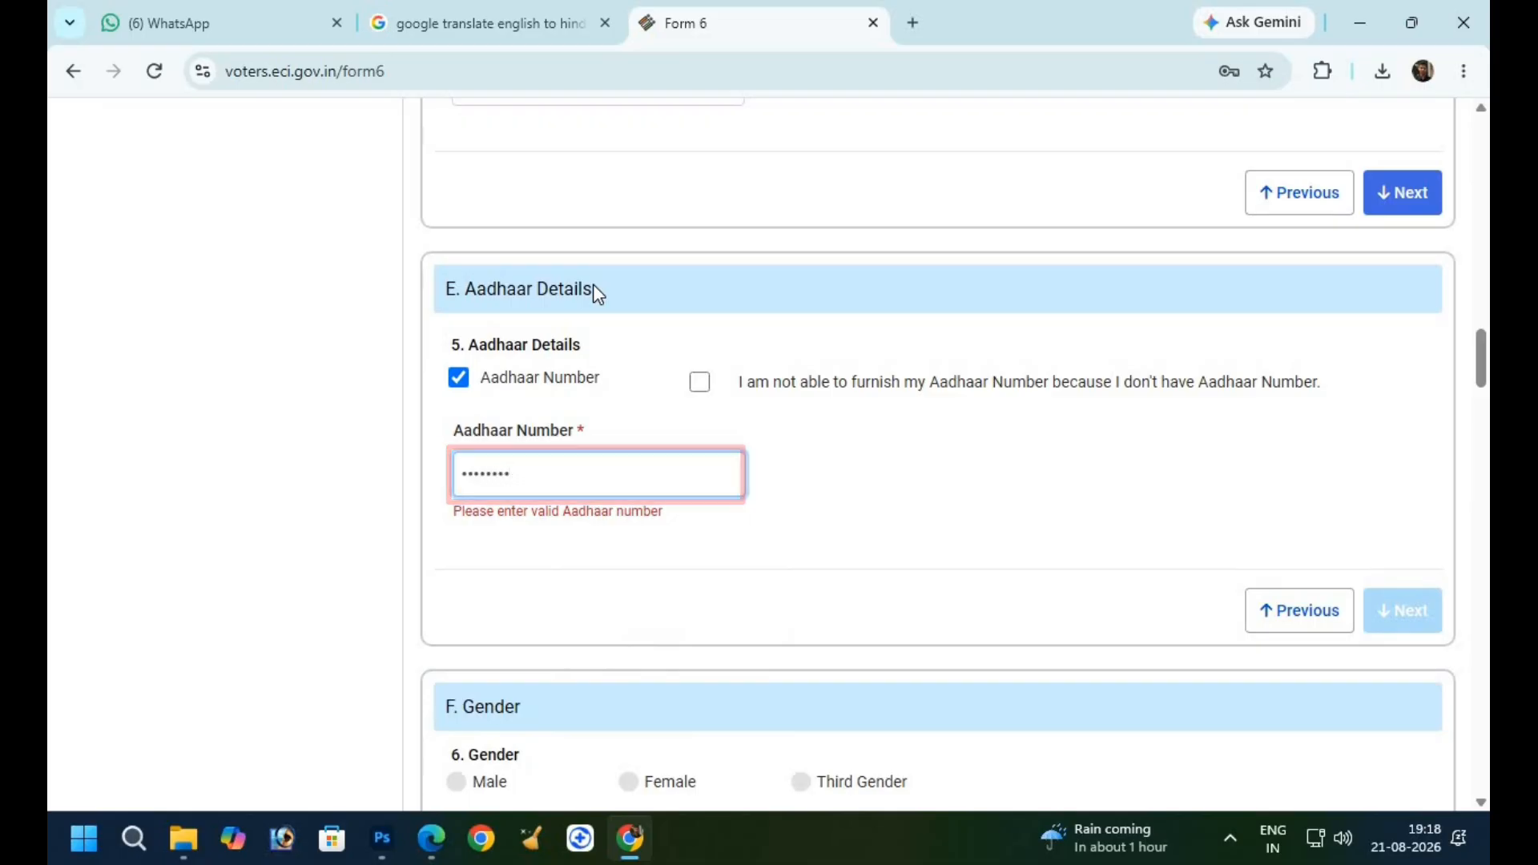
text(••)
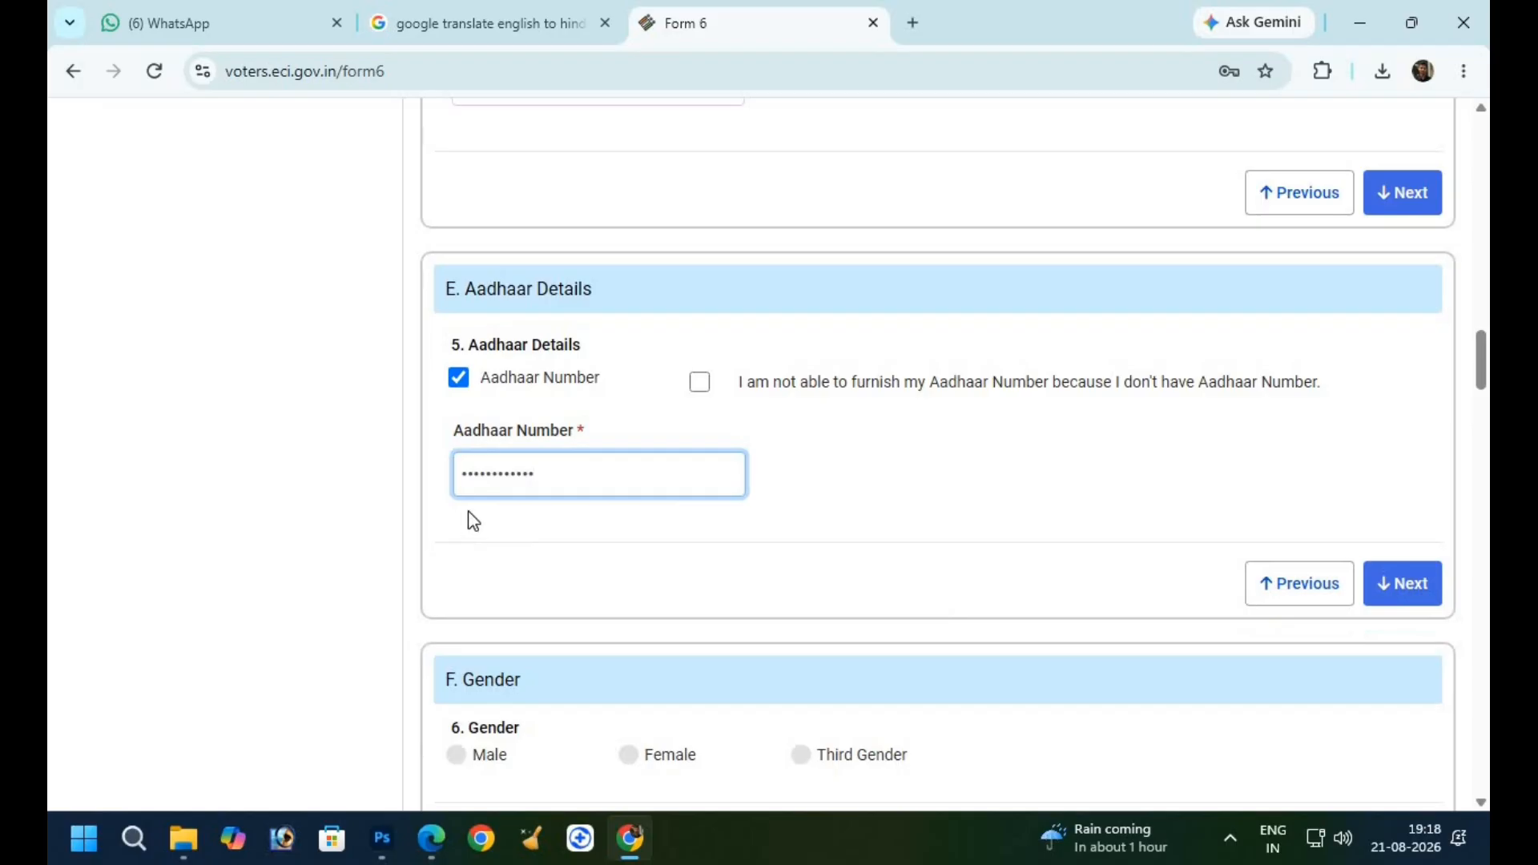
key(BackSpace)
key(BackSpace)
key(BackSpace)
key(BackSpace)
key(BackSpace)
key(BackSpace)
key(BackSpace)
key(BackSpace)
key(BackSpace)
key(BackSpace)
key(BackSpace)
key(BackSpace)
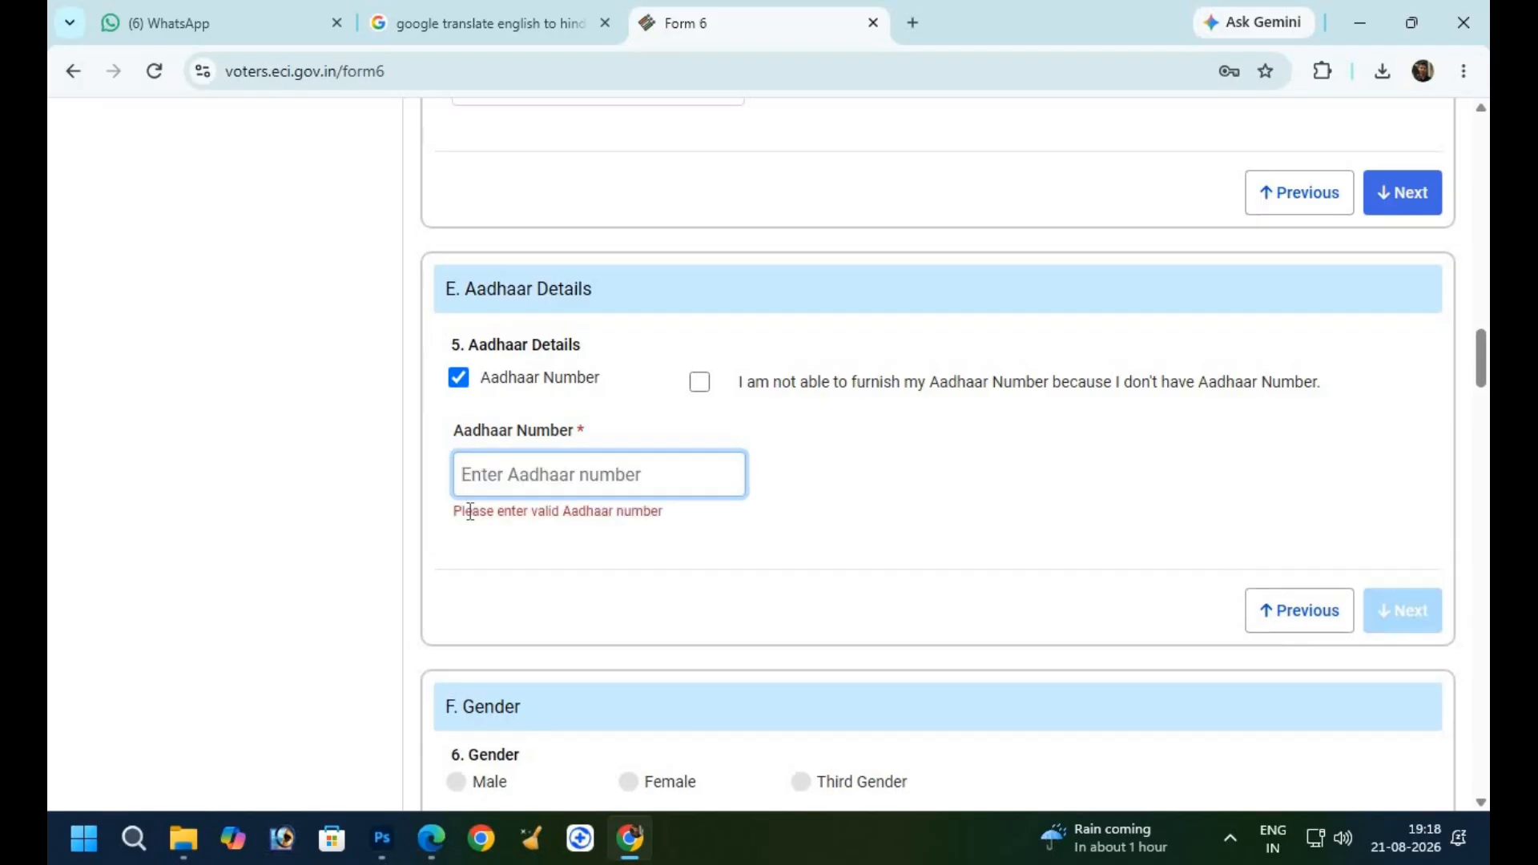
text(•)
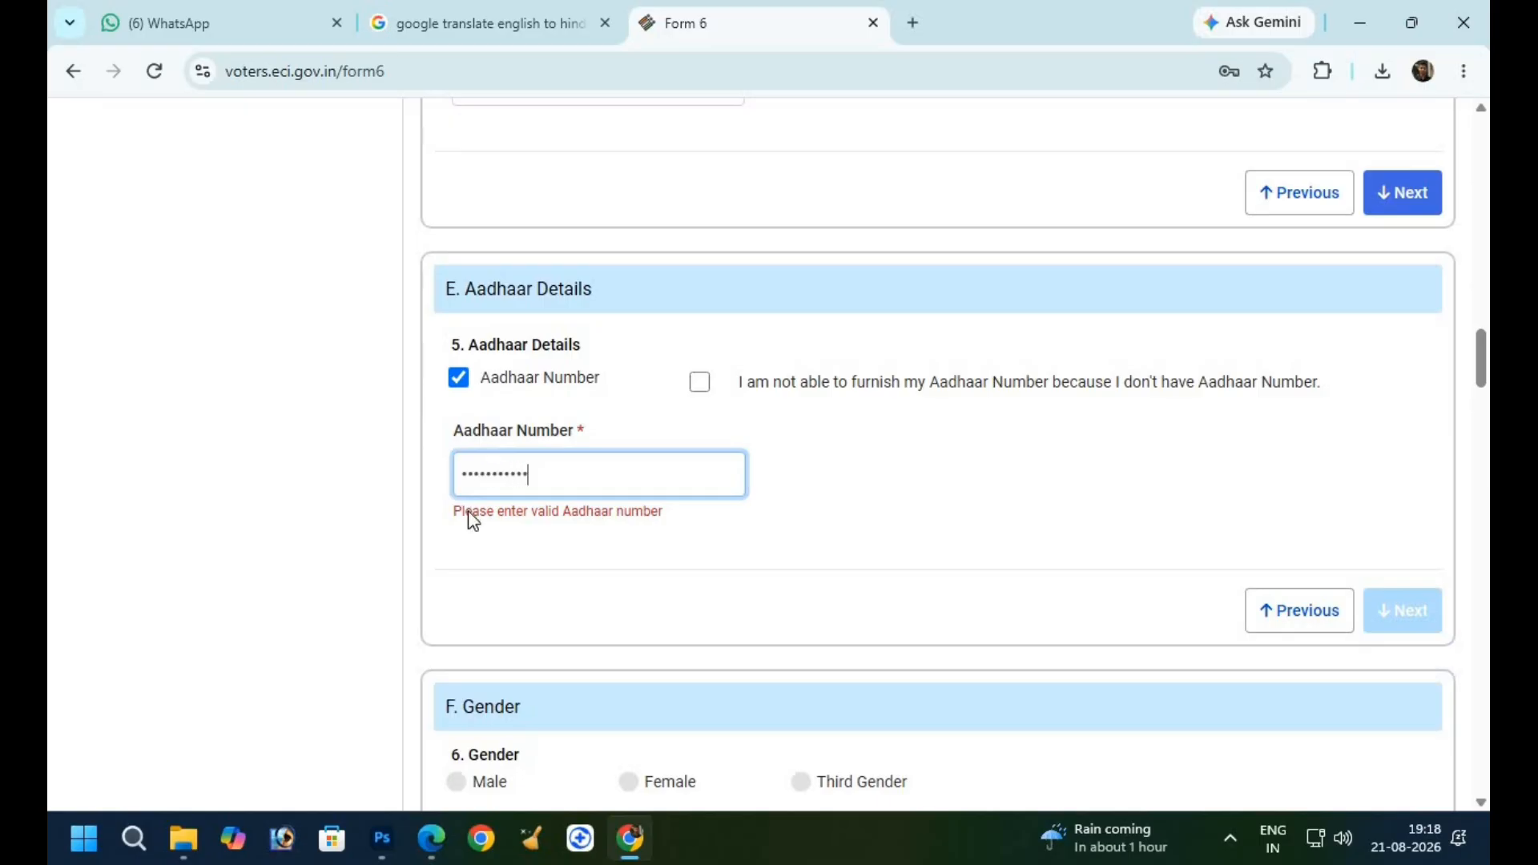
text(•)
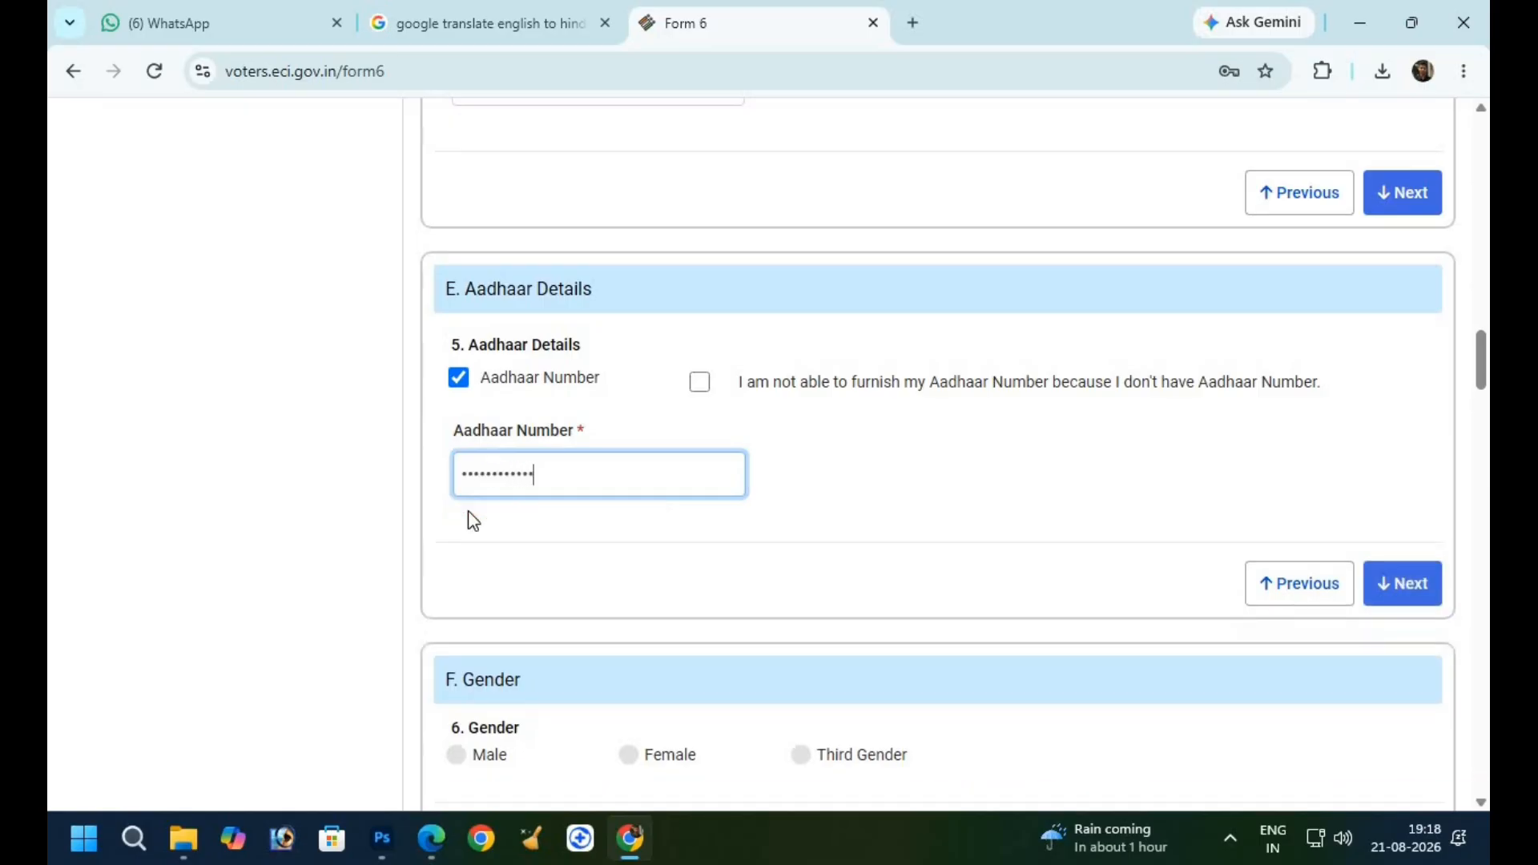
click(1423, 591)
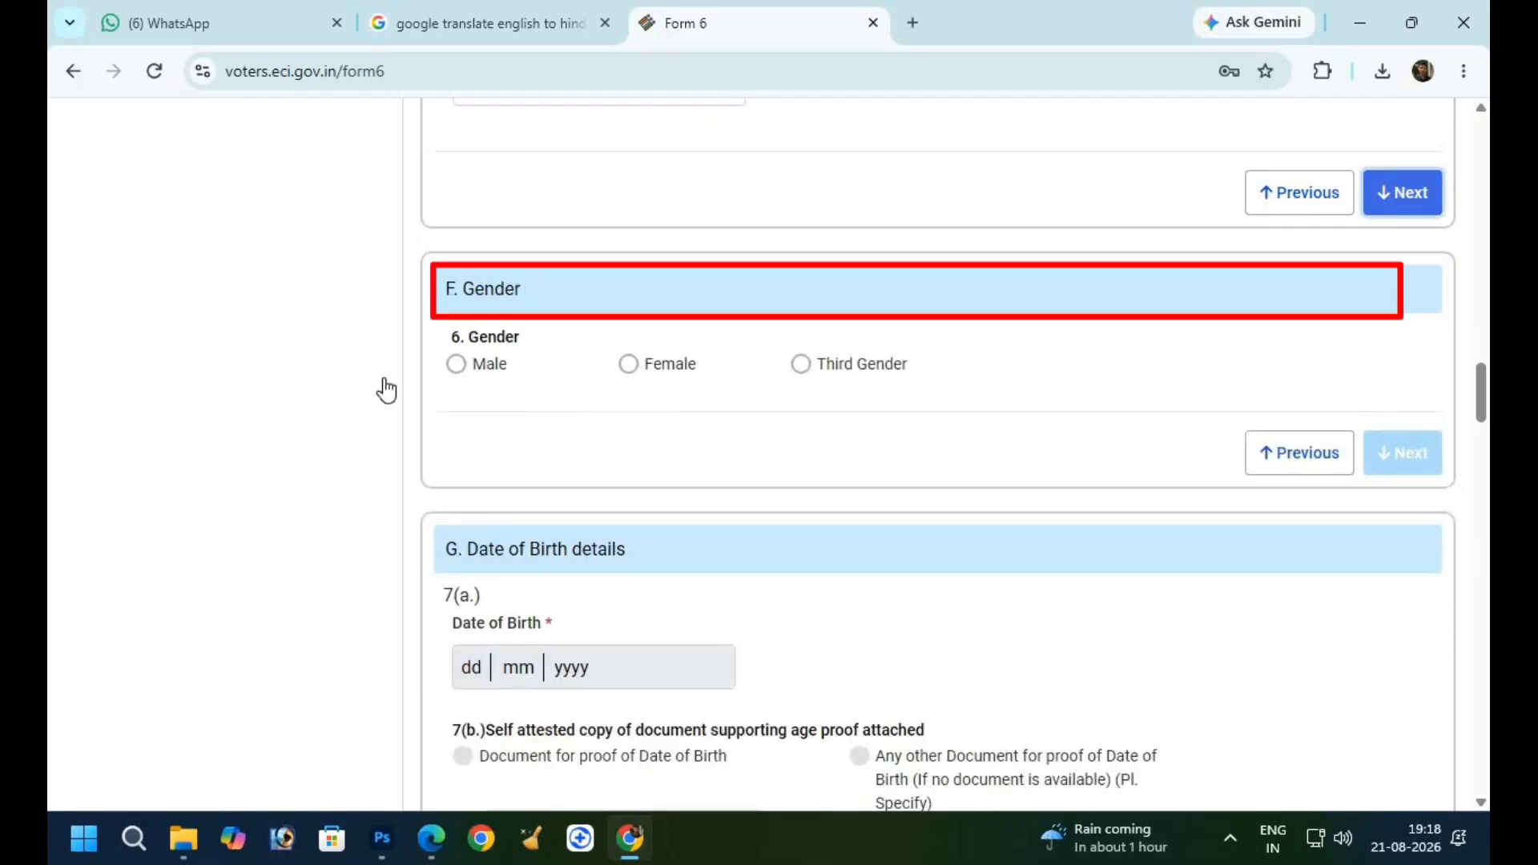
Select Male as the gender and continue to the date of birth details
click(631, 367)
click(458, 365)
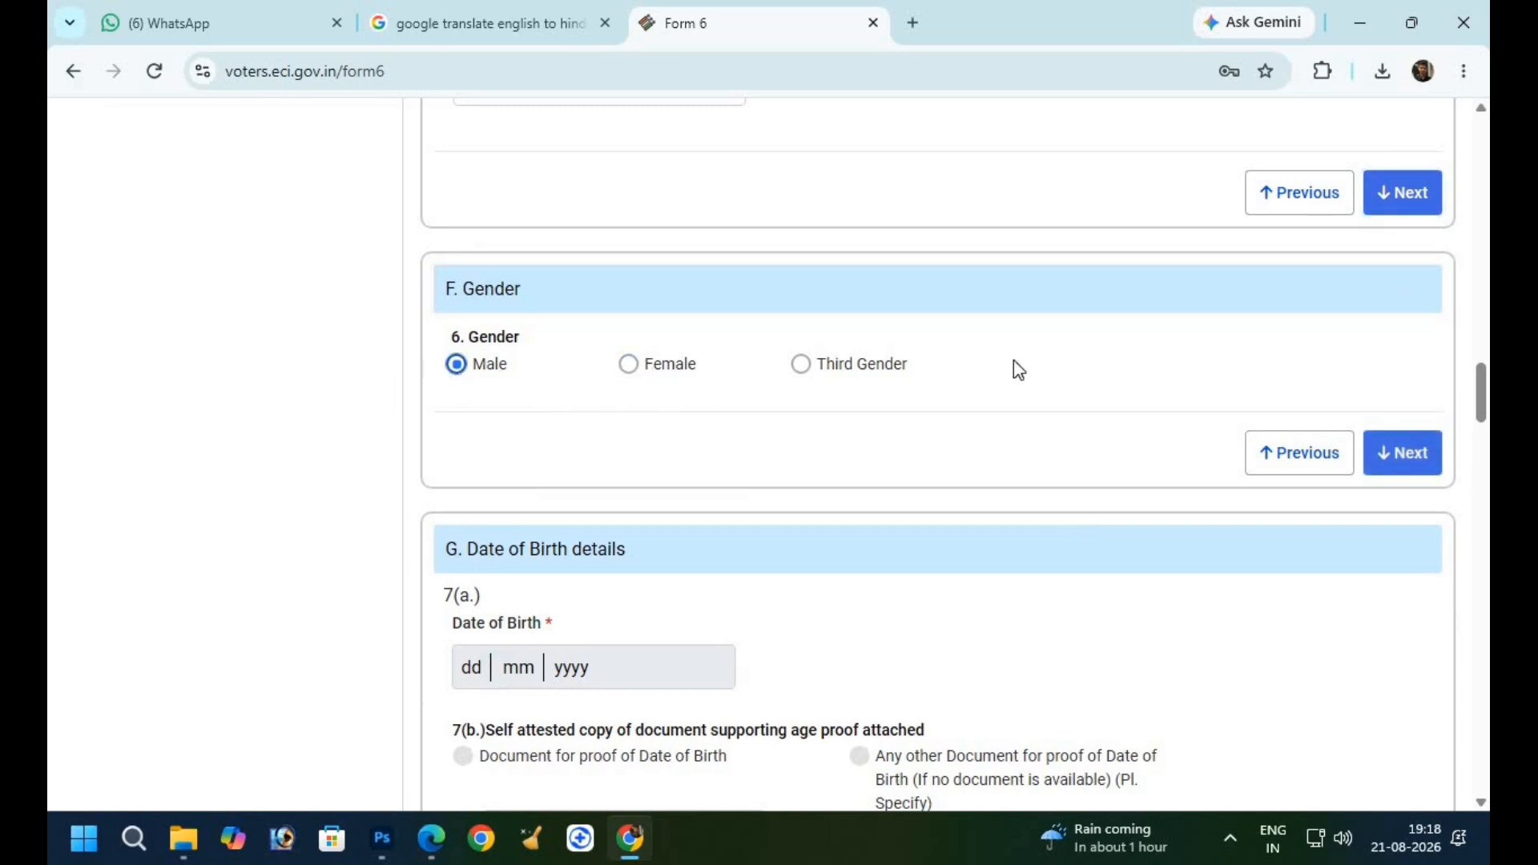
click(1402, 453)
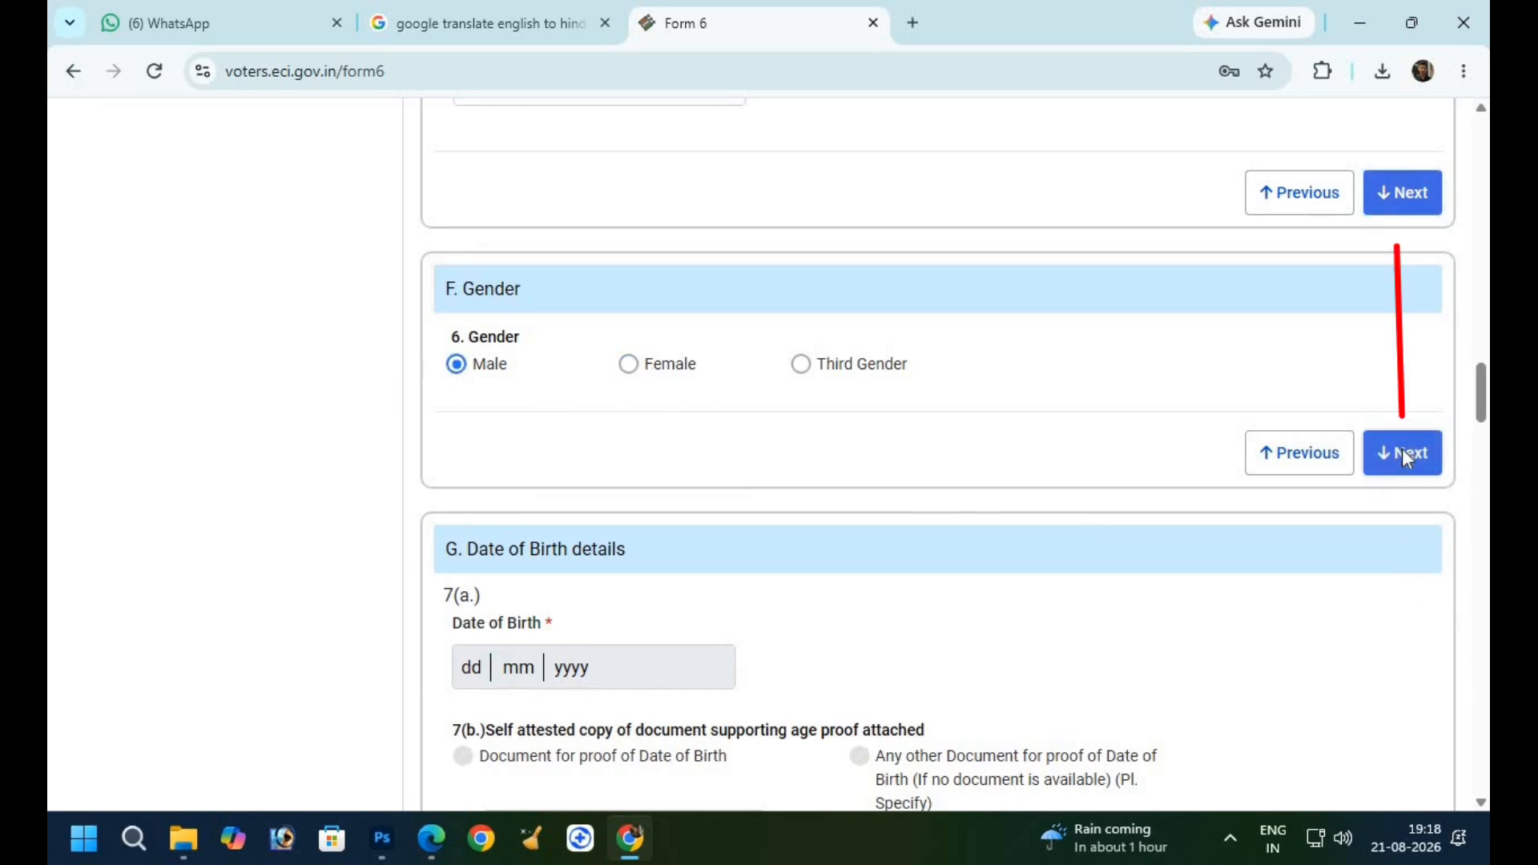
Pick the applicant's date of birth from the calendar picker
drag(468, 309, 677, 299)
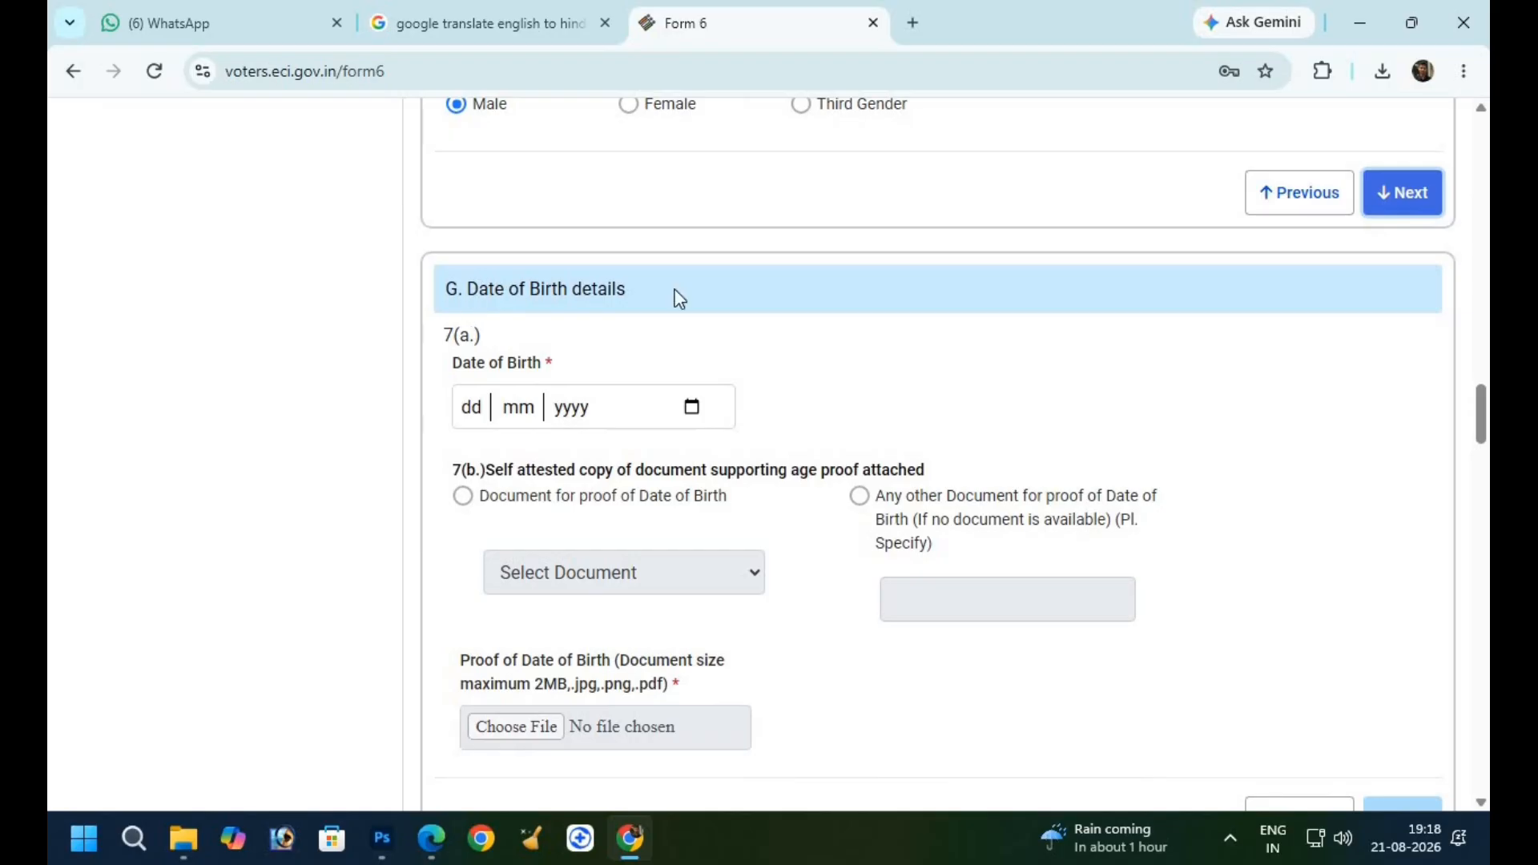
click(693, 415)
click(561, 458)
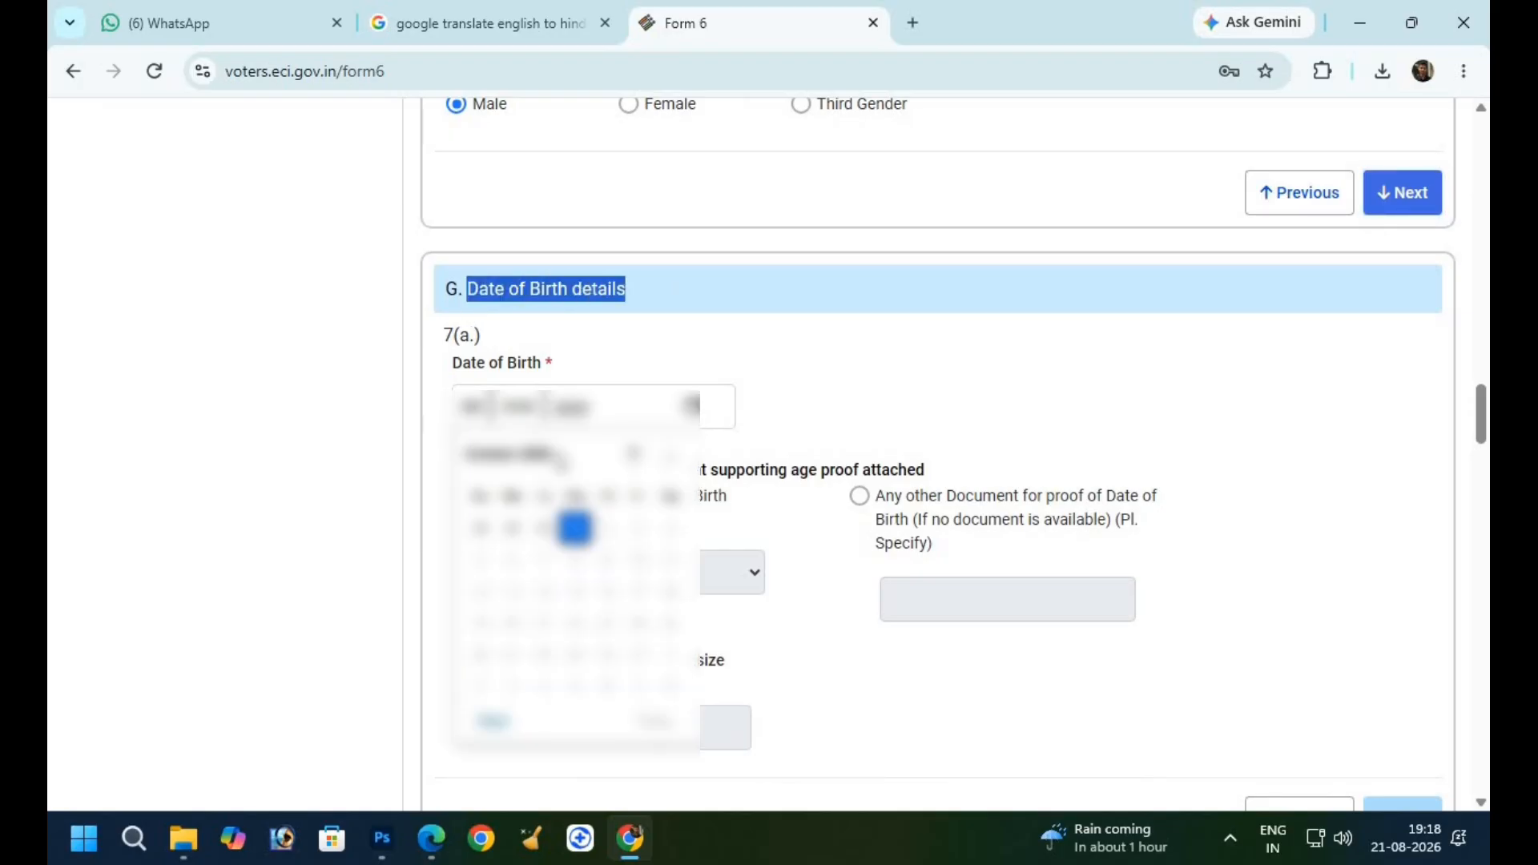
click(494, 580)
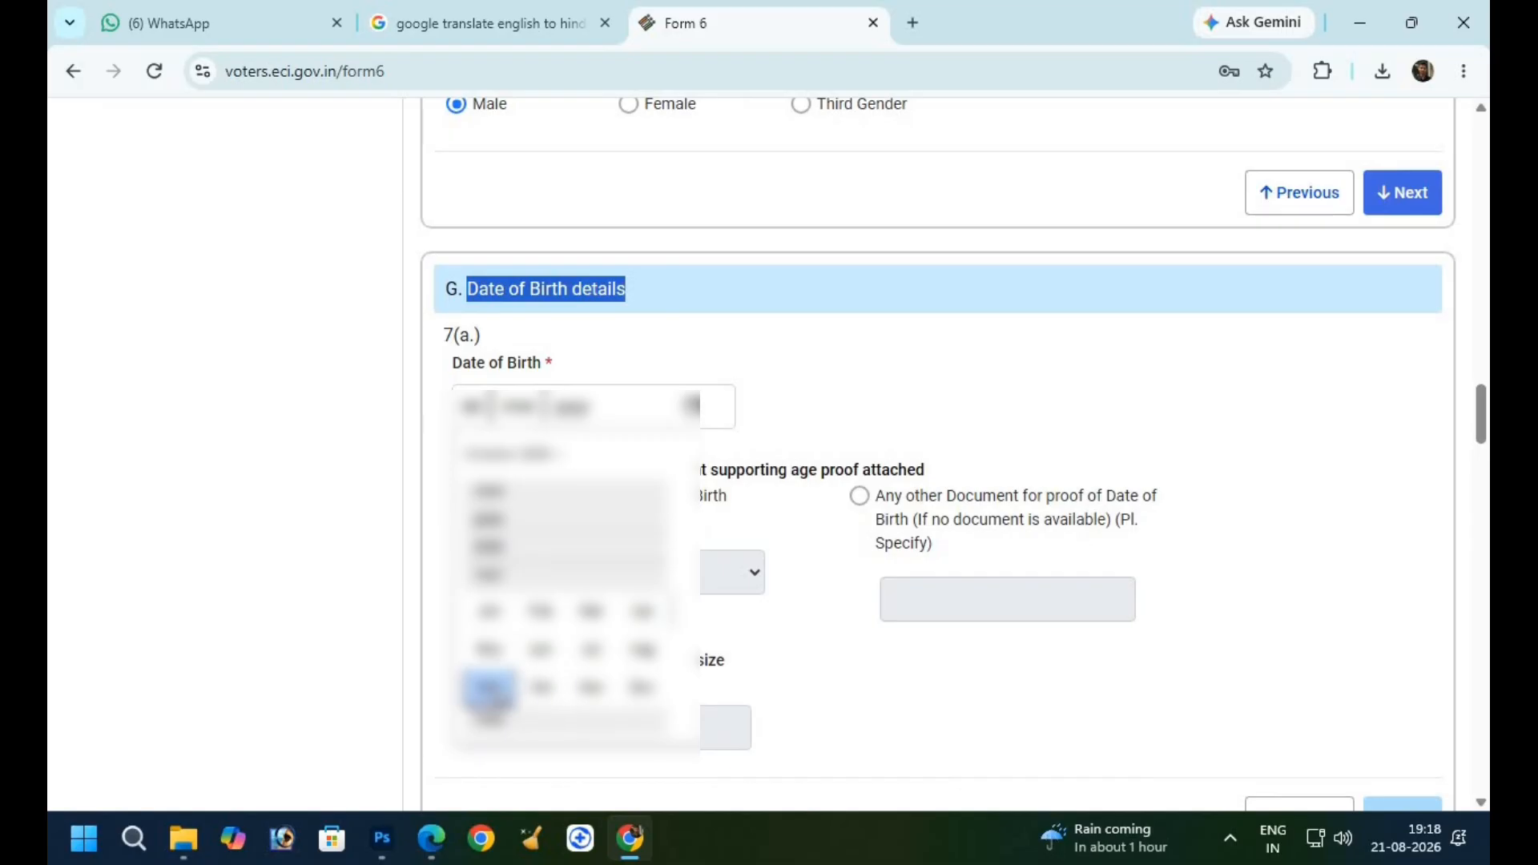
click(488, 688)
click(512, 593)
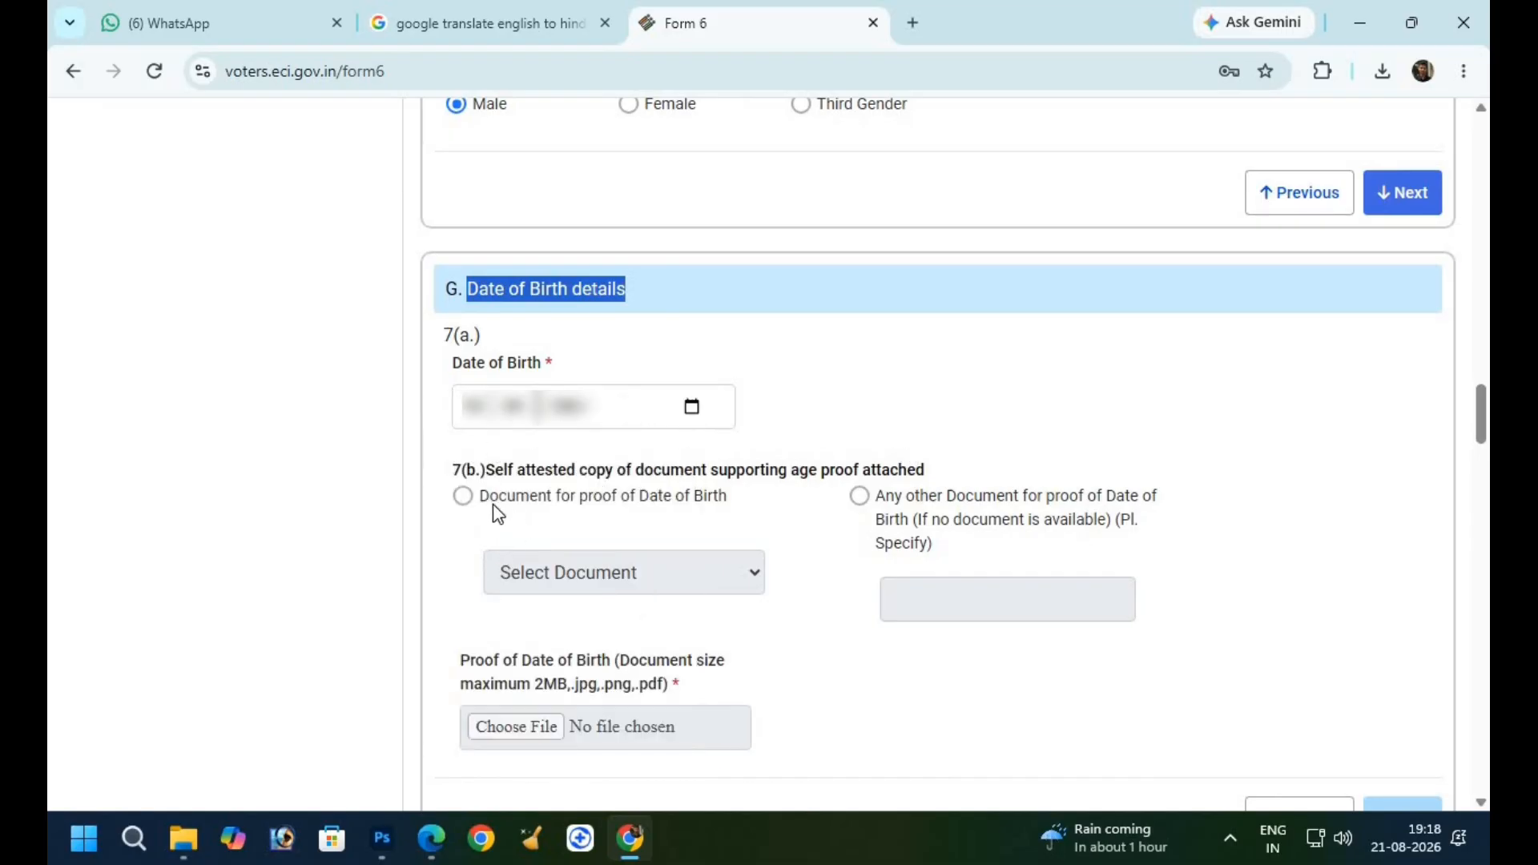
Choose Document for proof of Date of Birth and select Aadhaar Card as the supporting document
drag(499, 504, 729, 503)
click(462, 498)
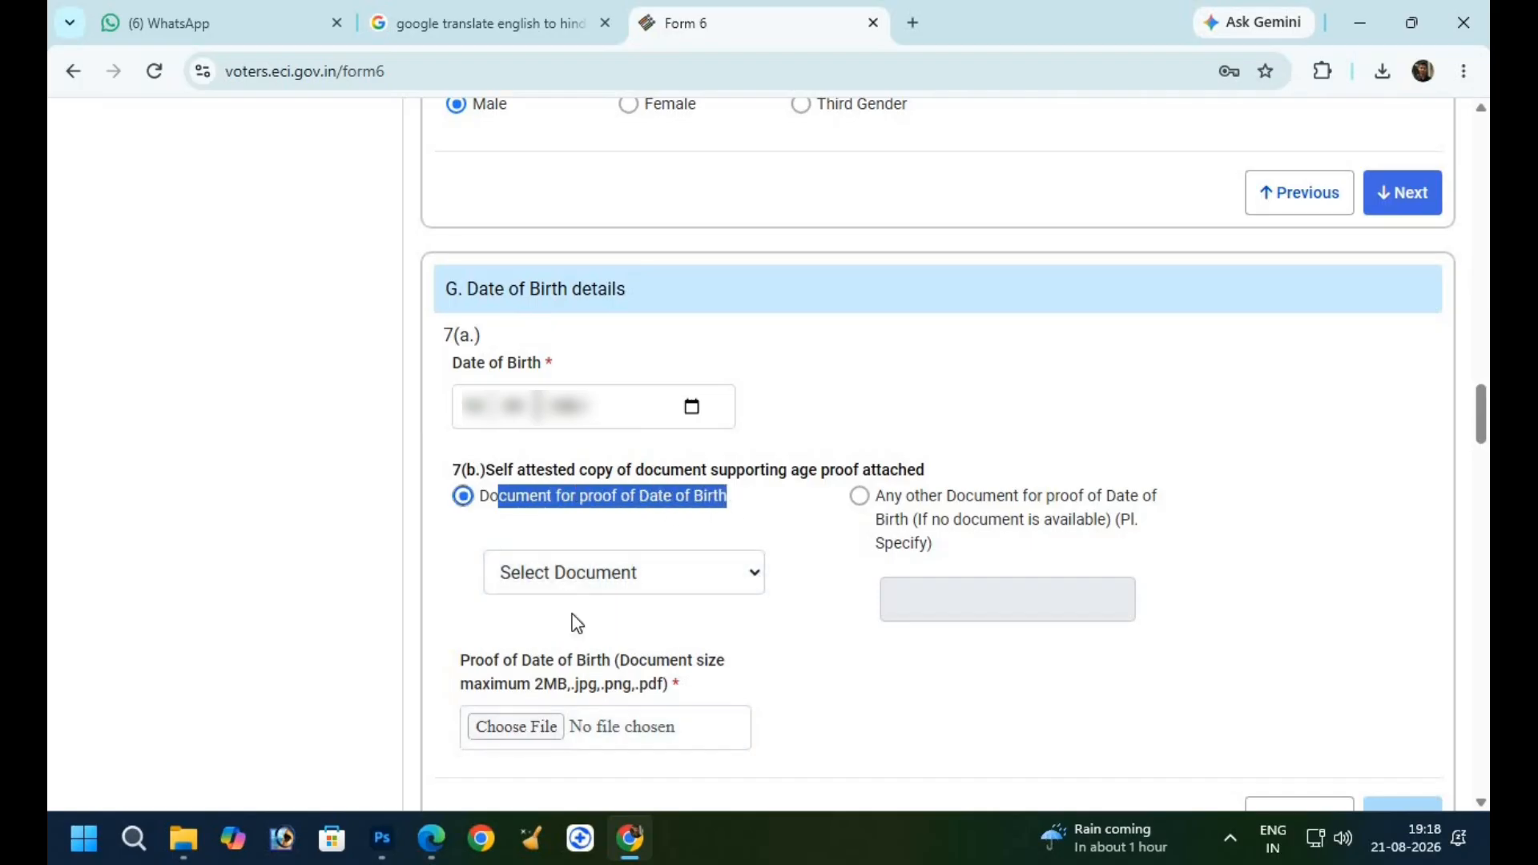
click(573, 579)
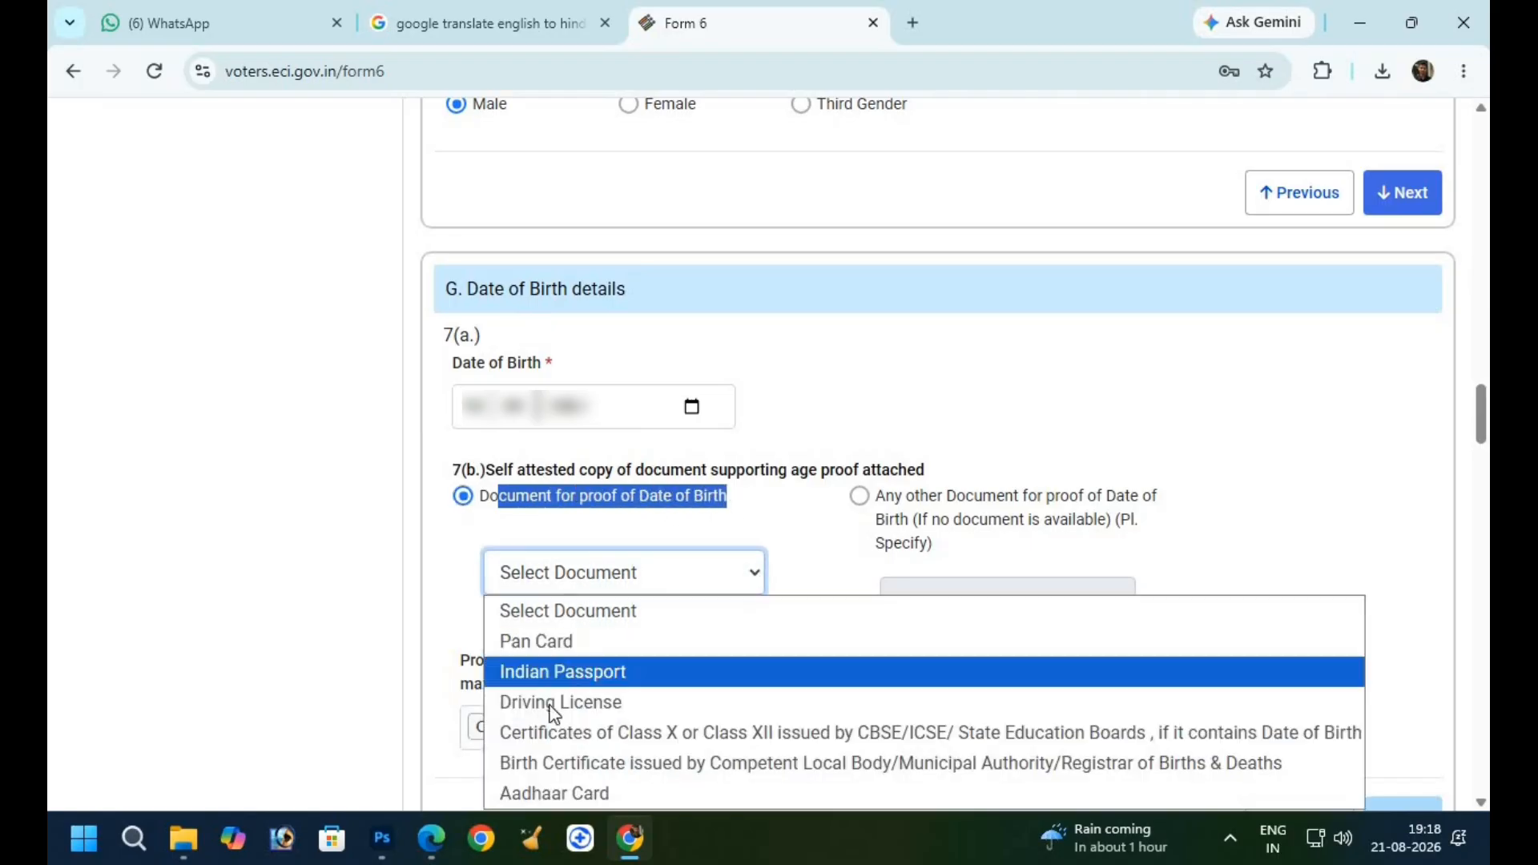
click(535, 791)
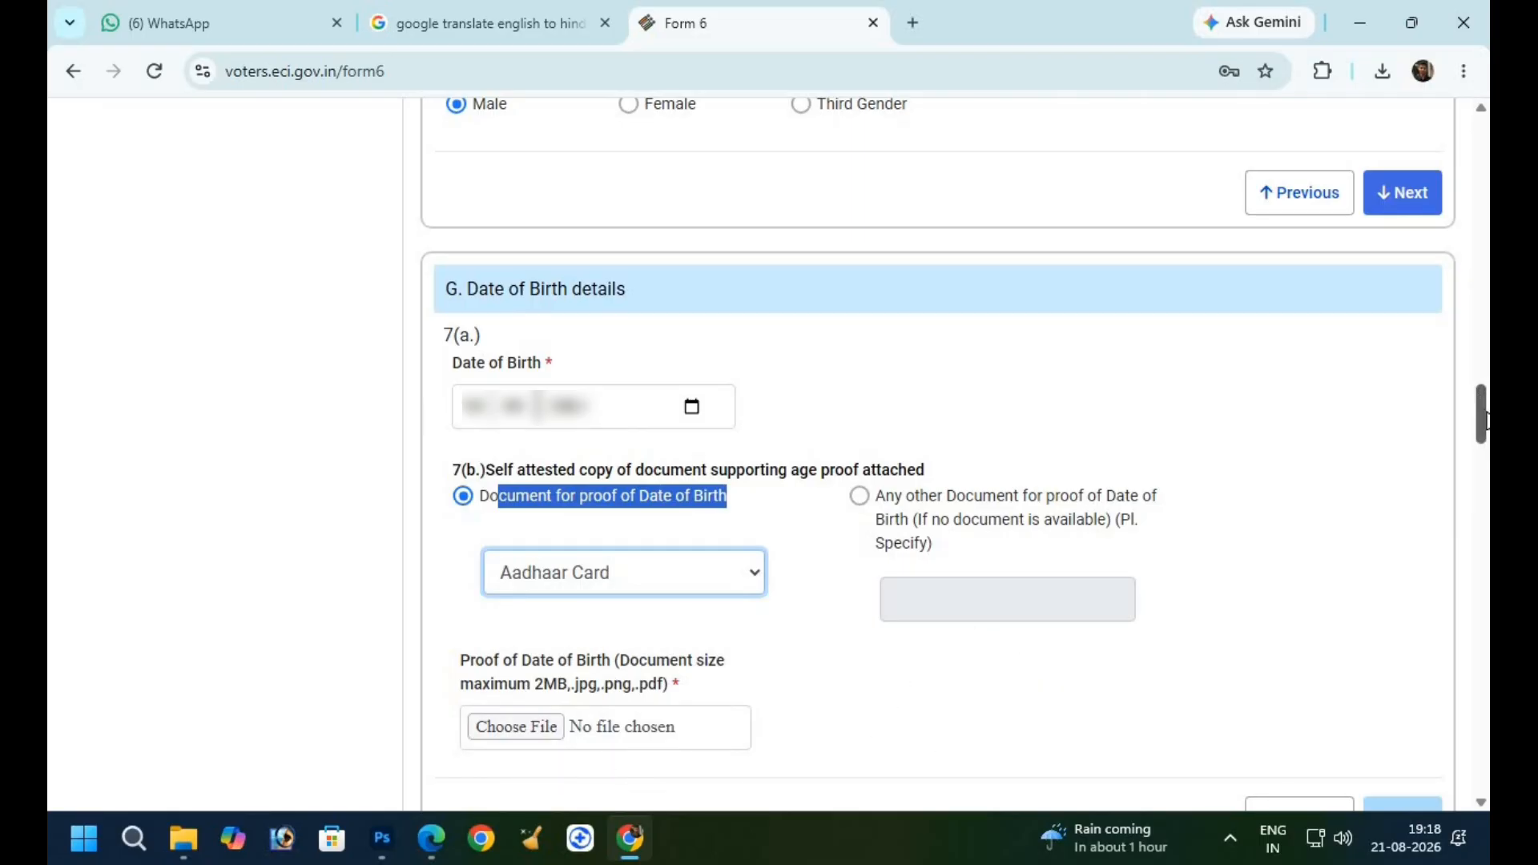
Upload adhar.jpg as the date of birth proof and continue to the present address section
scroll(601, 268, down, 6)
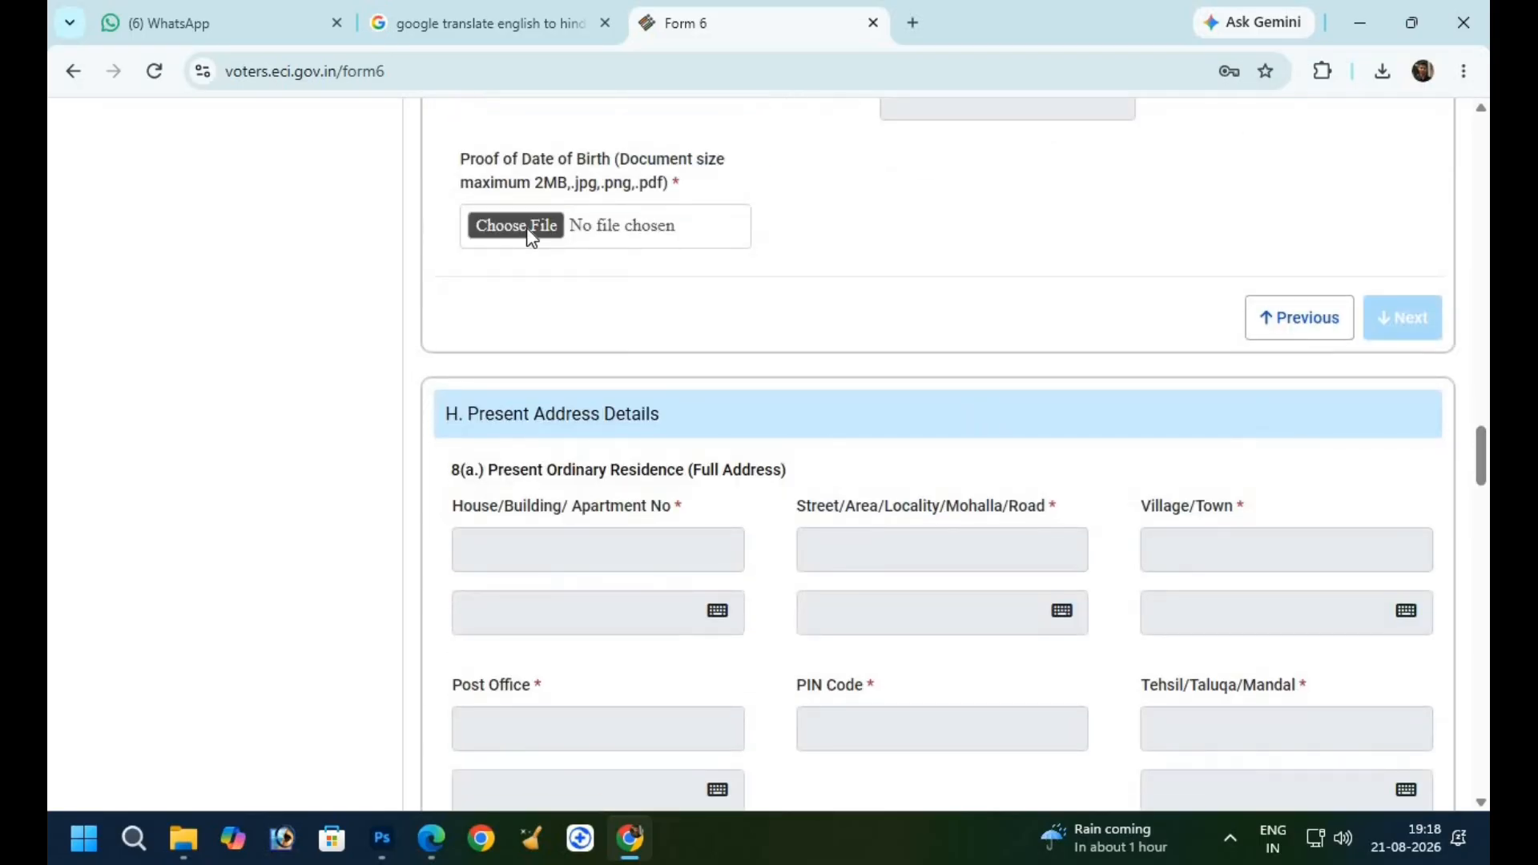
click(517, 226)
text(adhar)
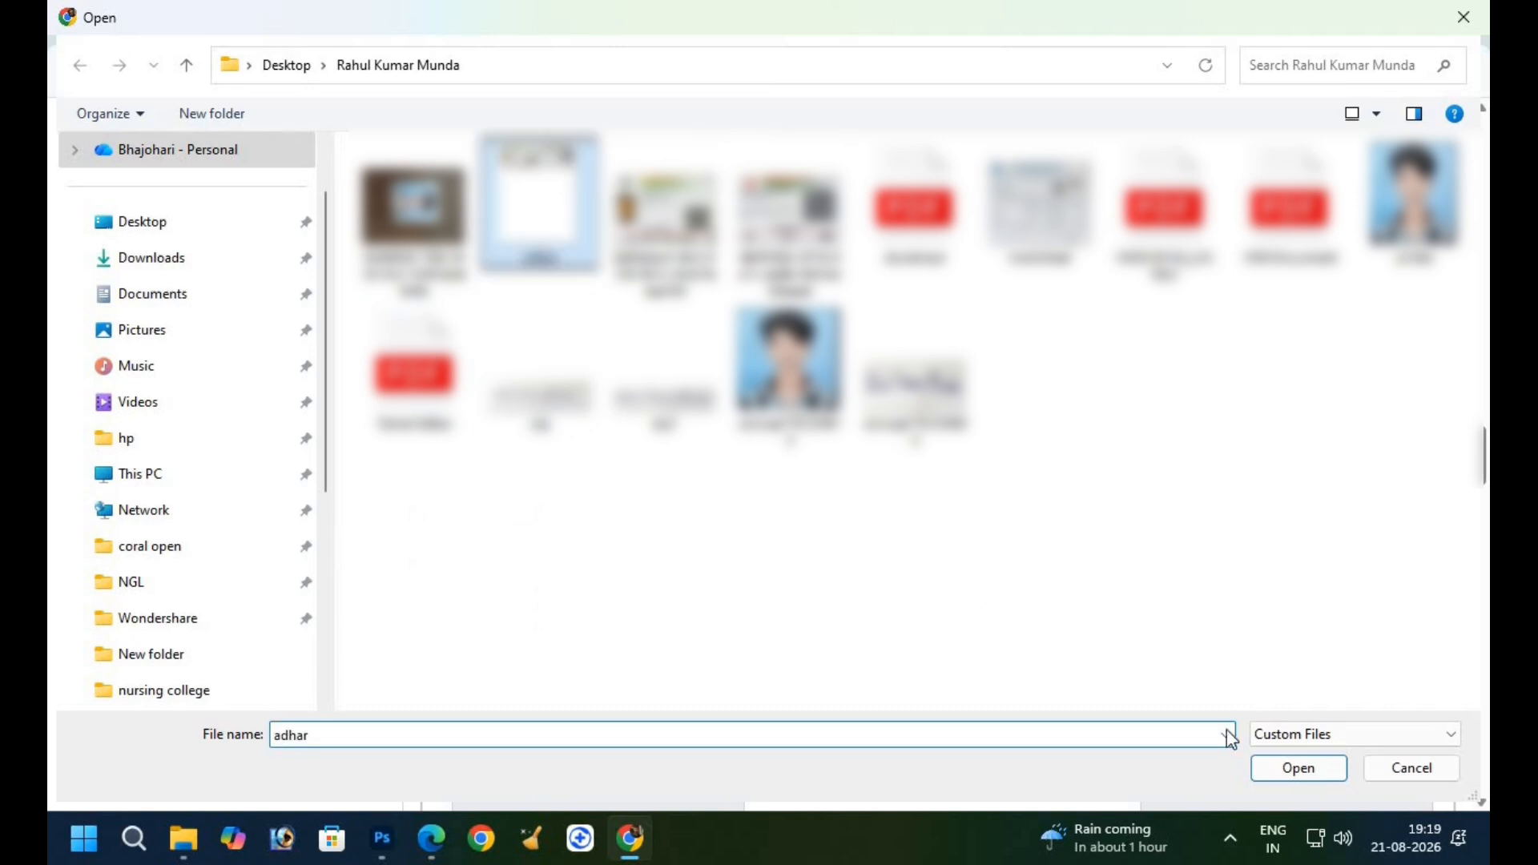
click(1292, 771)
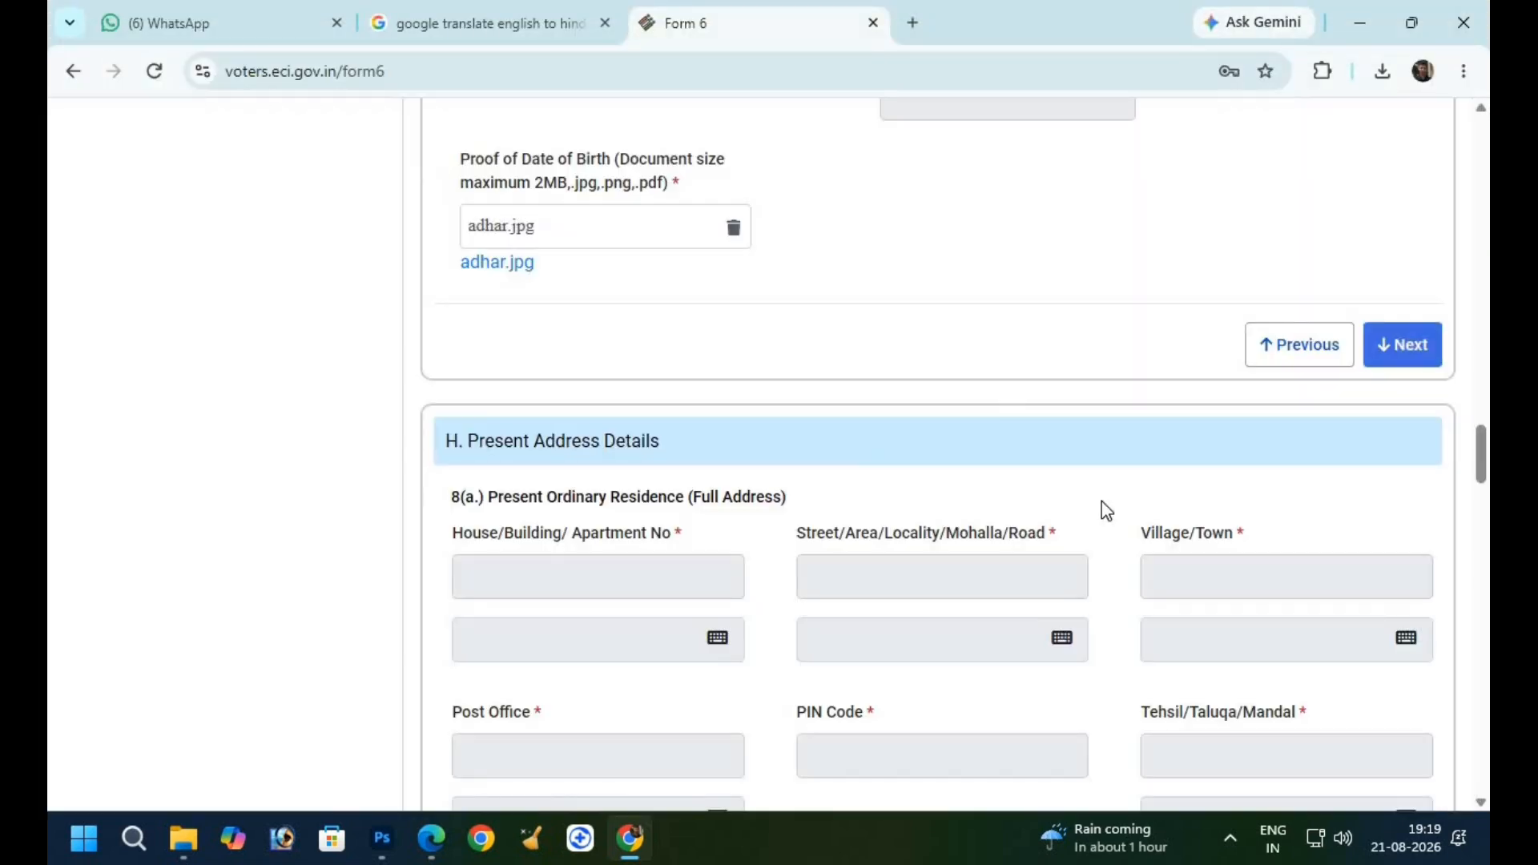
click(1401, 356)
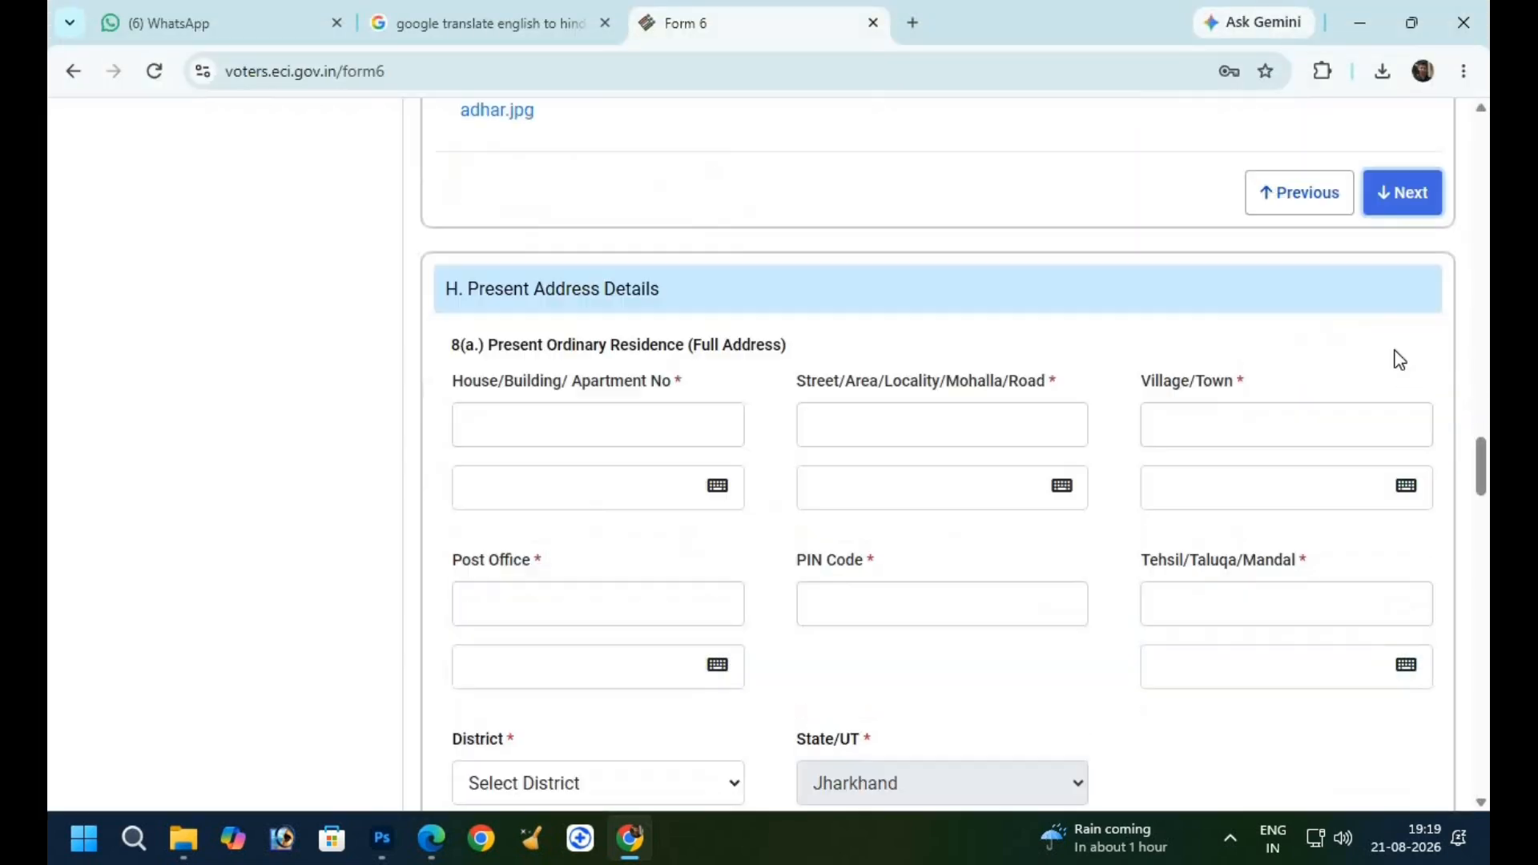
Fill in the house number, street, village/town and post office of the applicant's present address
click(517, 417)
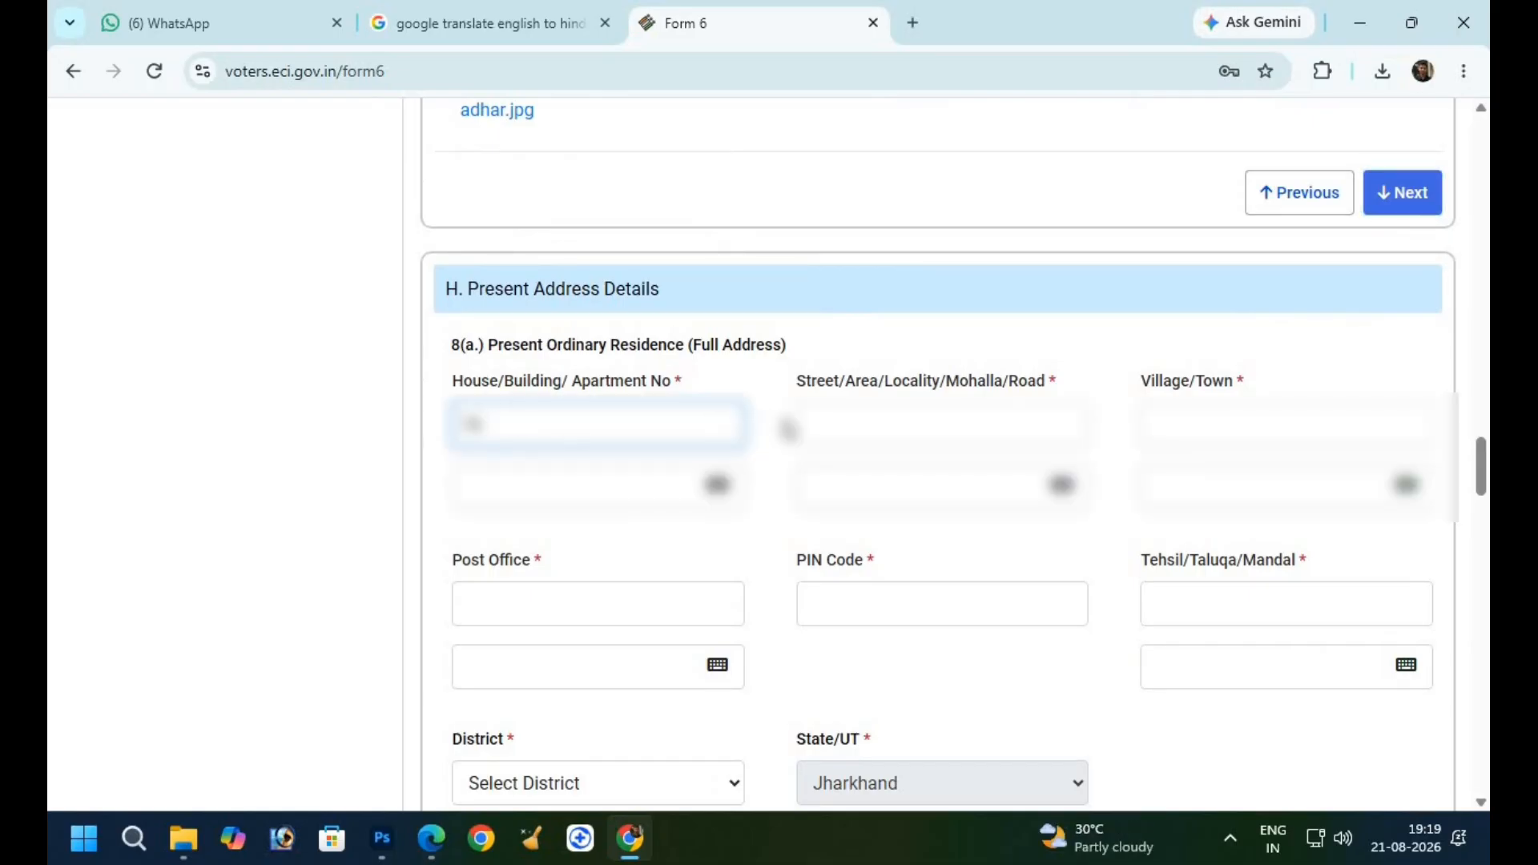
click(905, 422)
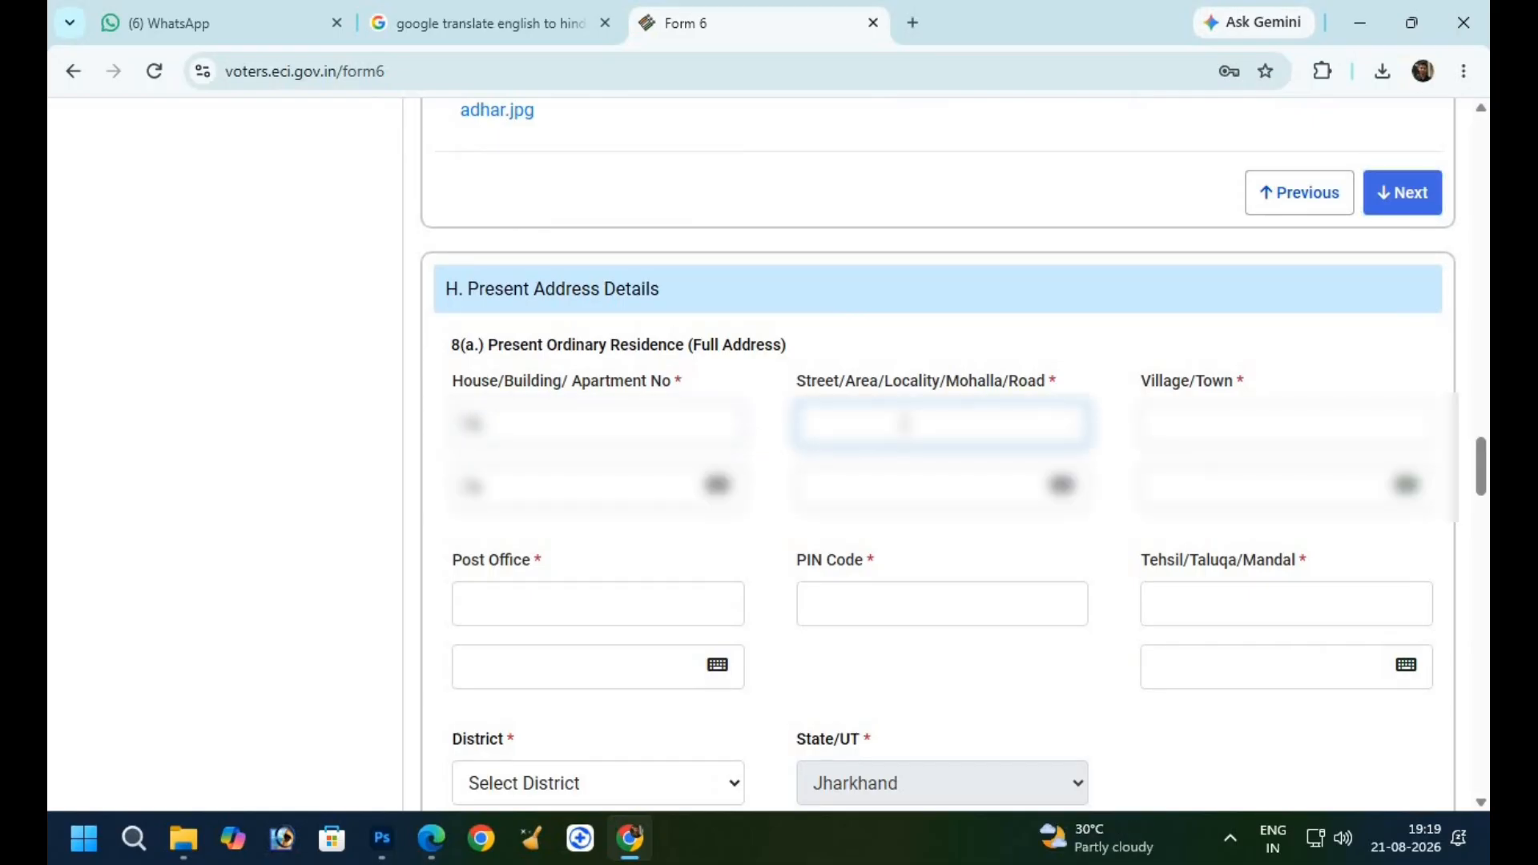
text(Na)
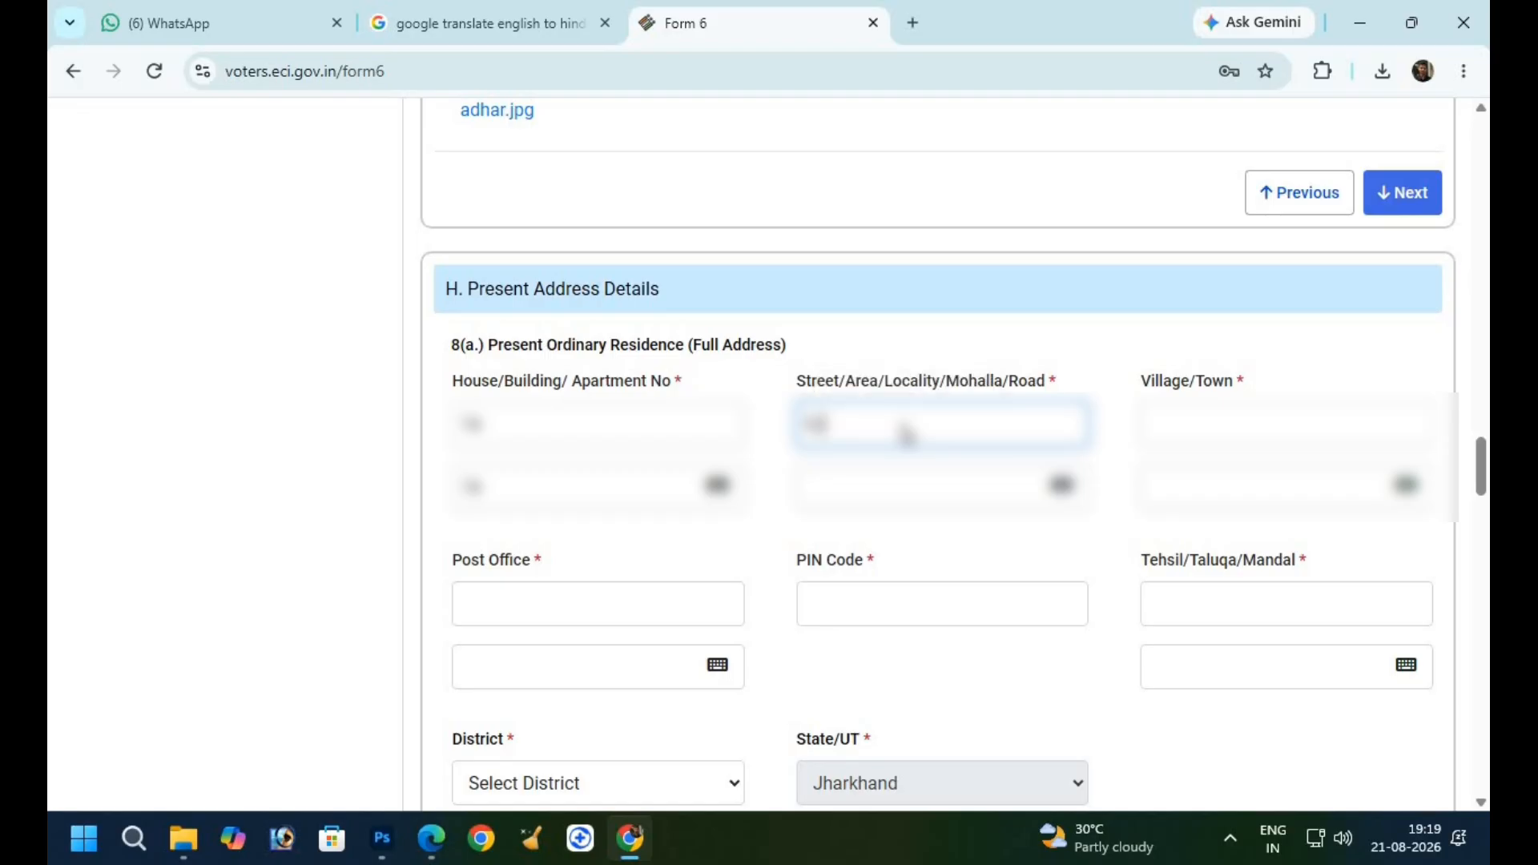
text(rdarpura)
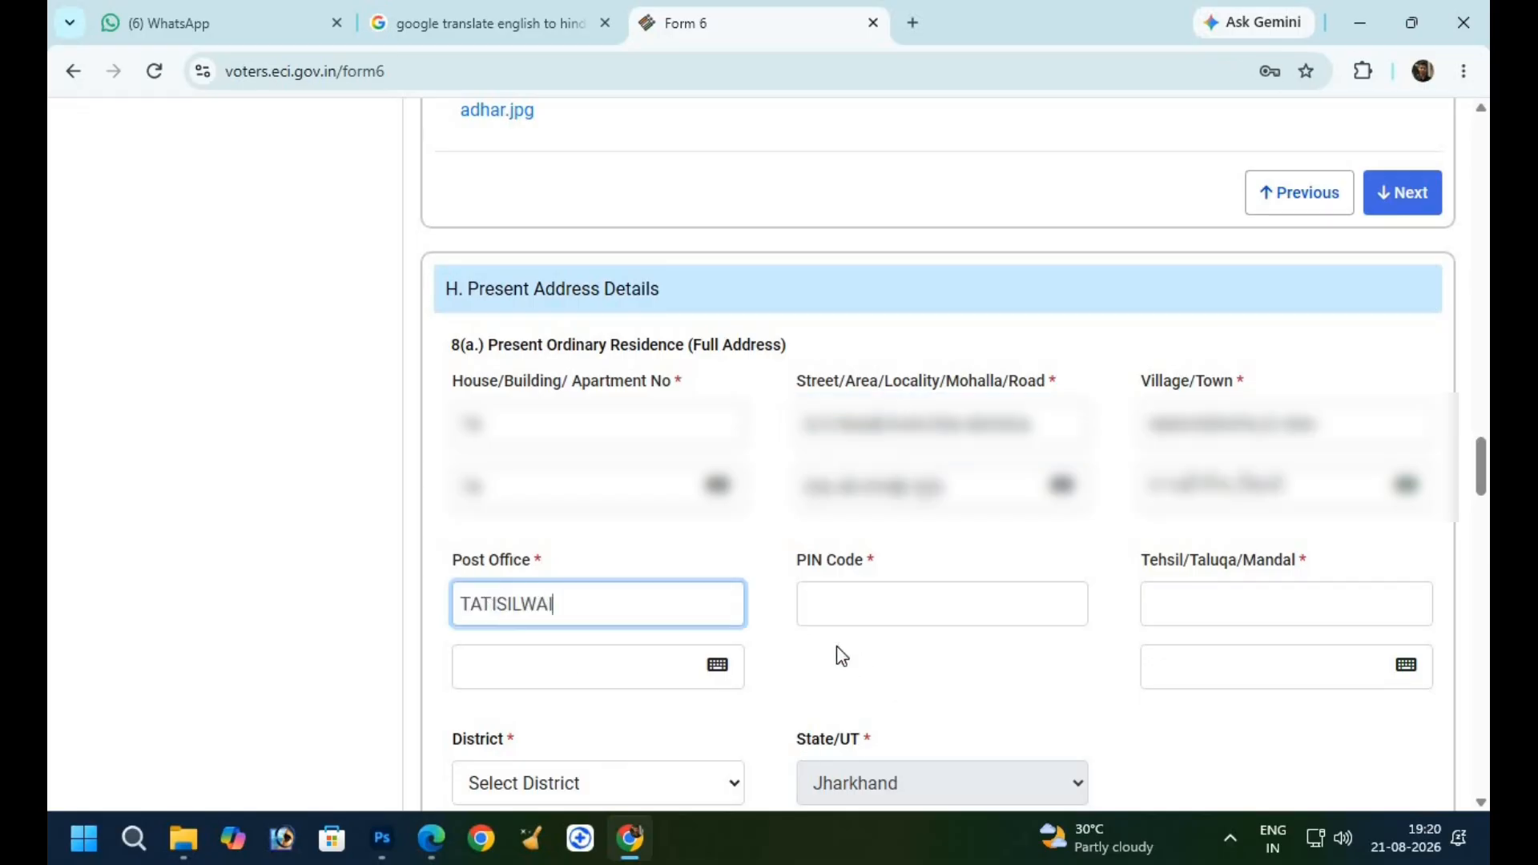
Replace the Hindi post office name with टाटीसिलवे, entered through the on-screen Inscript keyboard
click(521, 675)
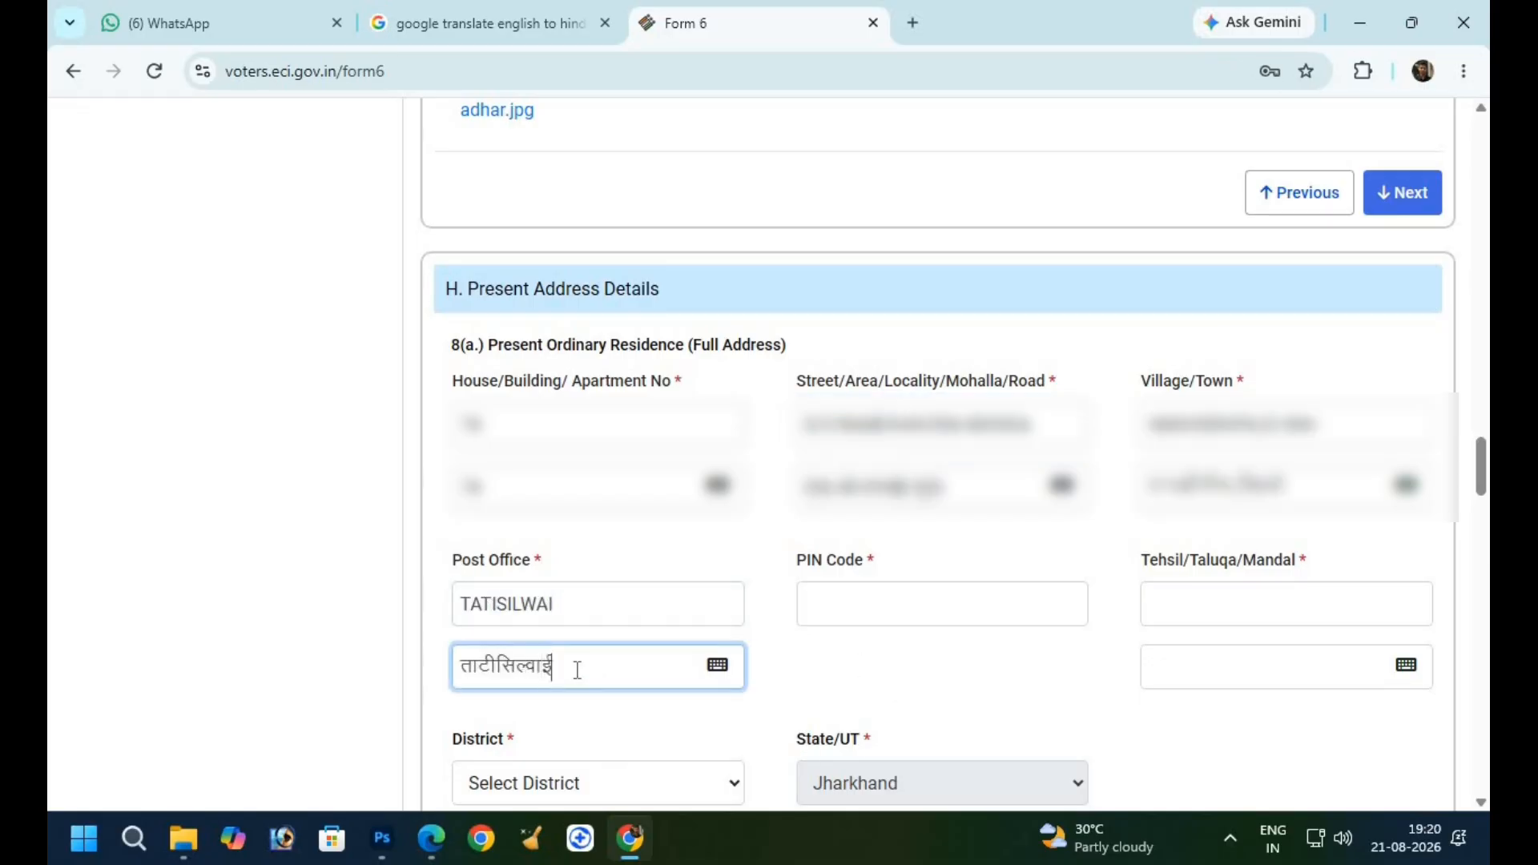
key(BackSpace)
key(BackSpace)
key(BackSpace)
key(BackSpace)
key(BackSpace)
key(BackSpace)
key(BackSpace)
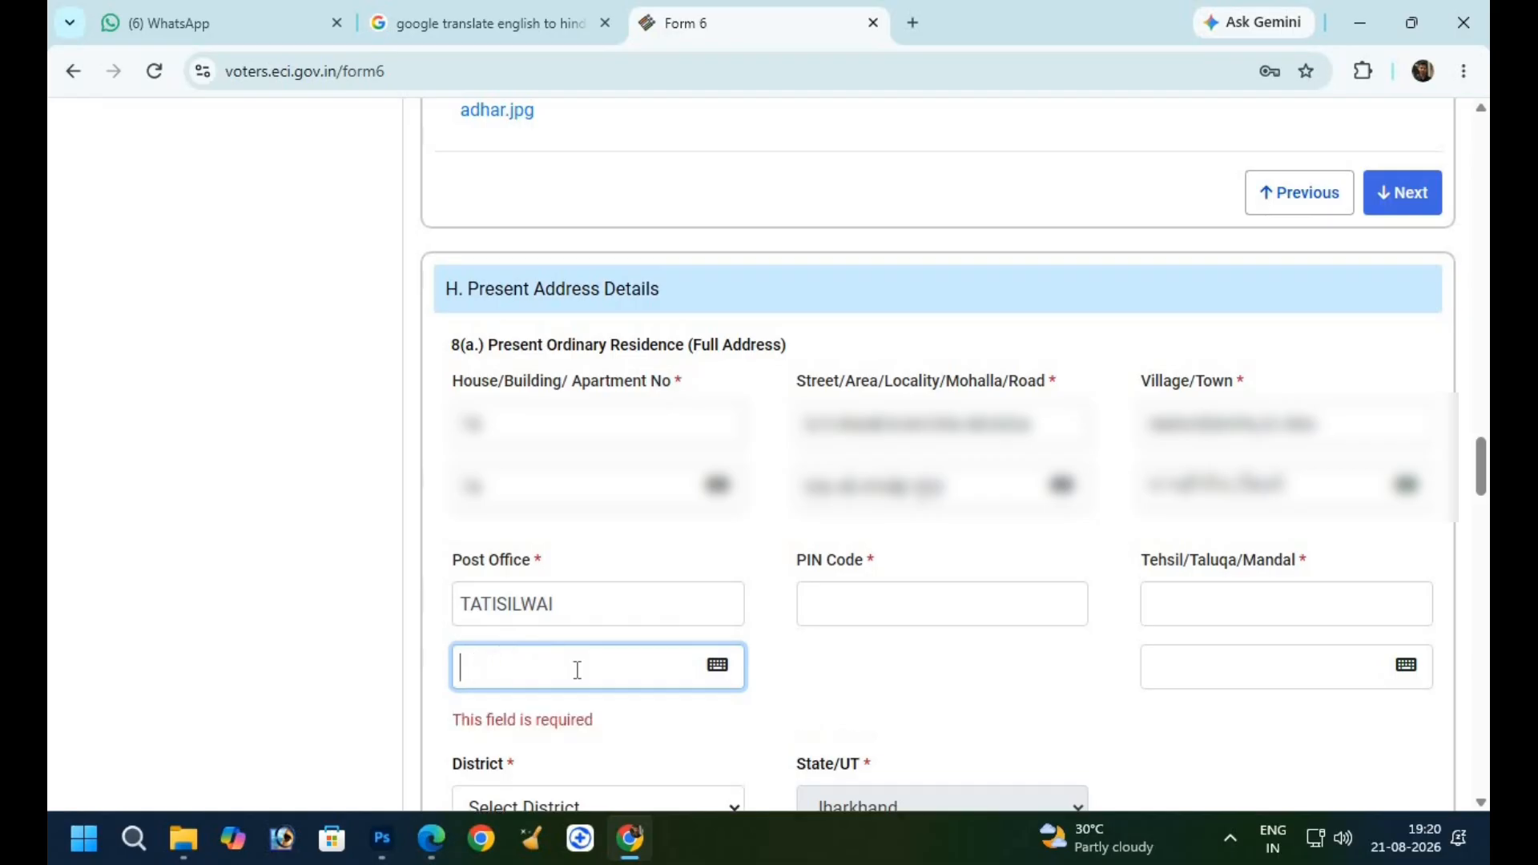
click(718, 667)
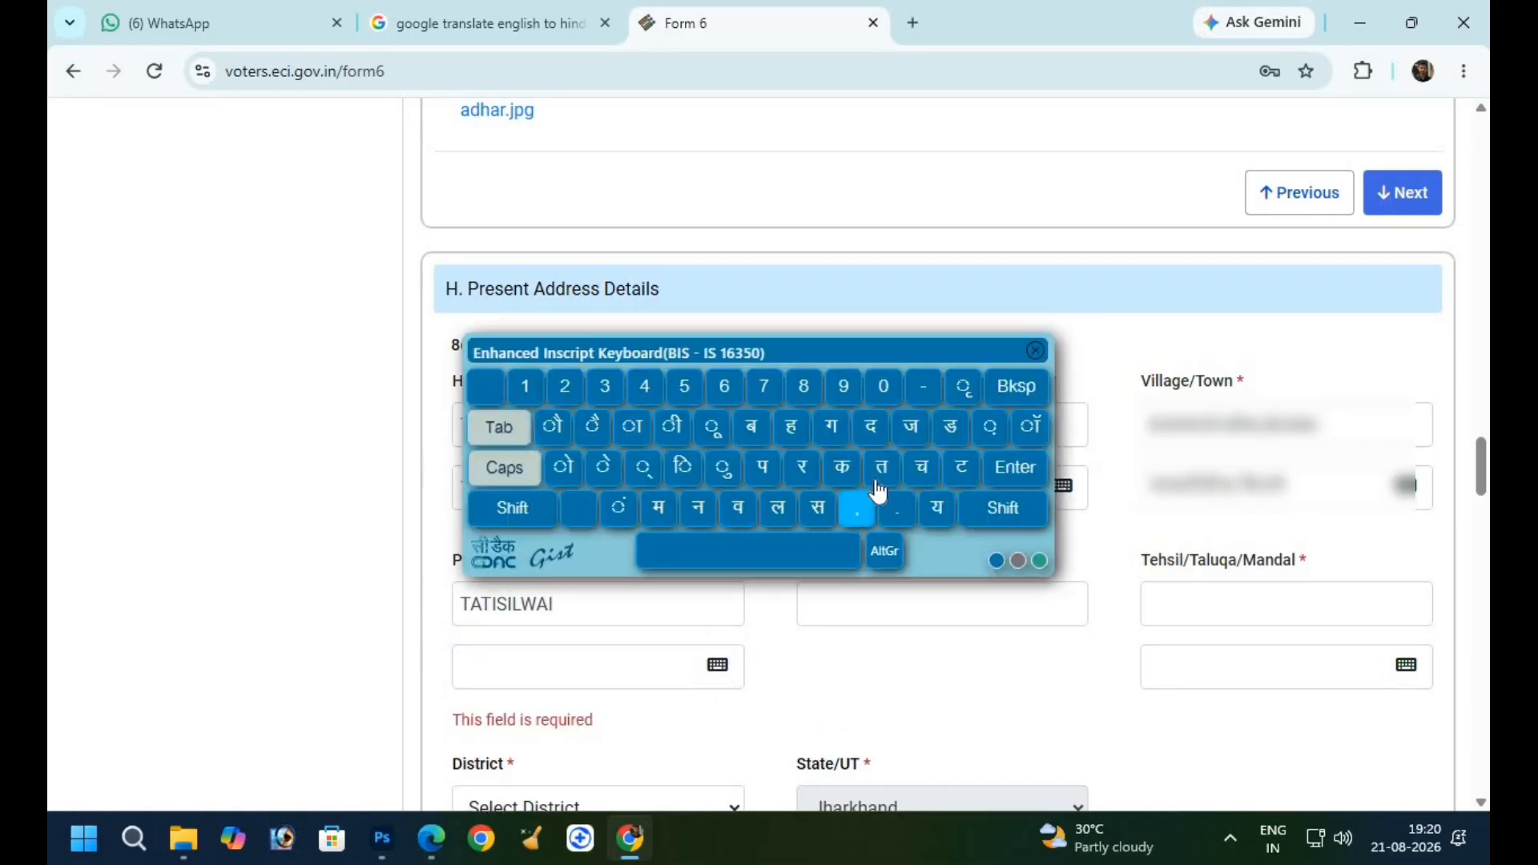
click(575, 657)
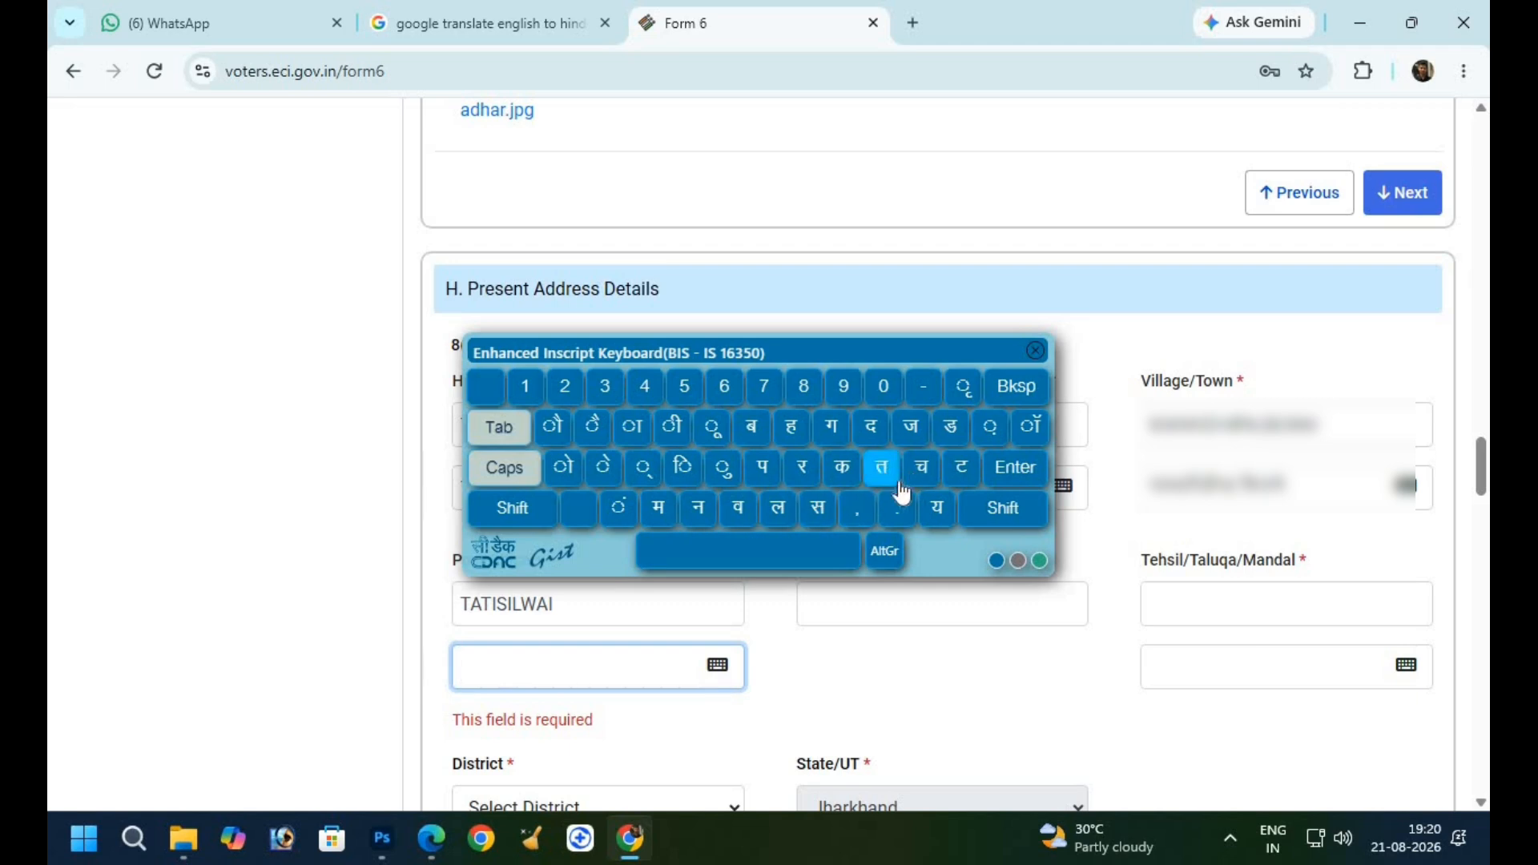
click(962, 467)
click(633, 429)
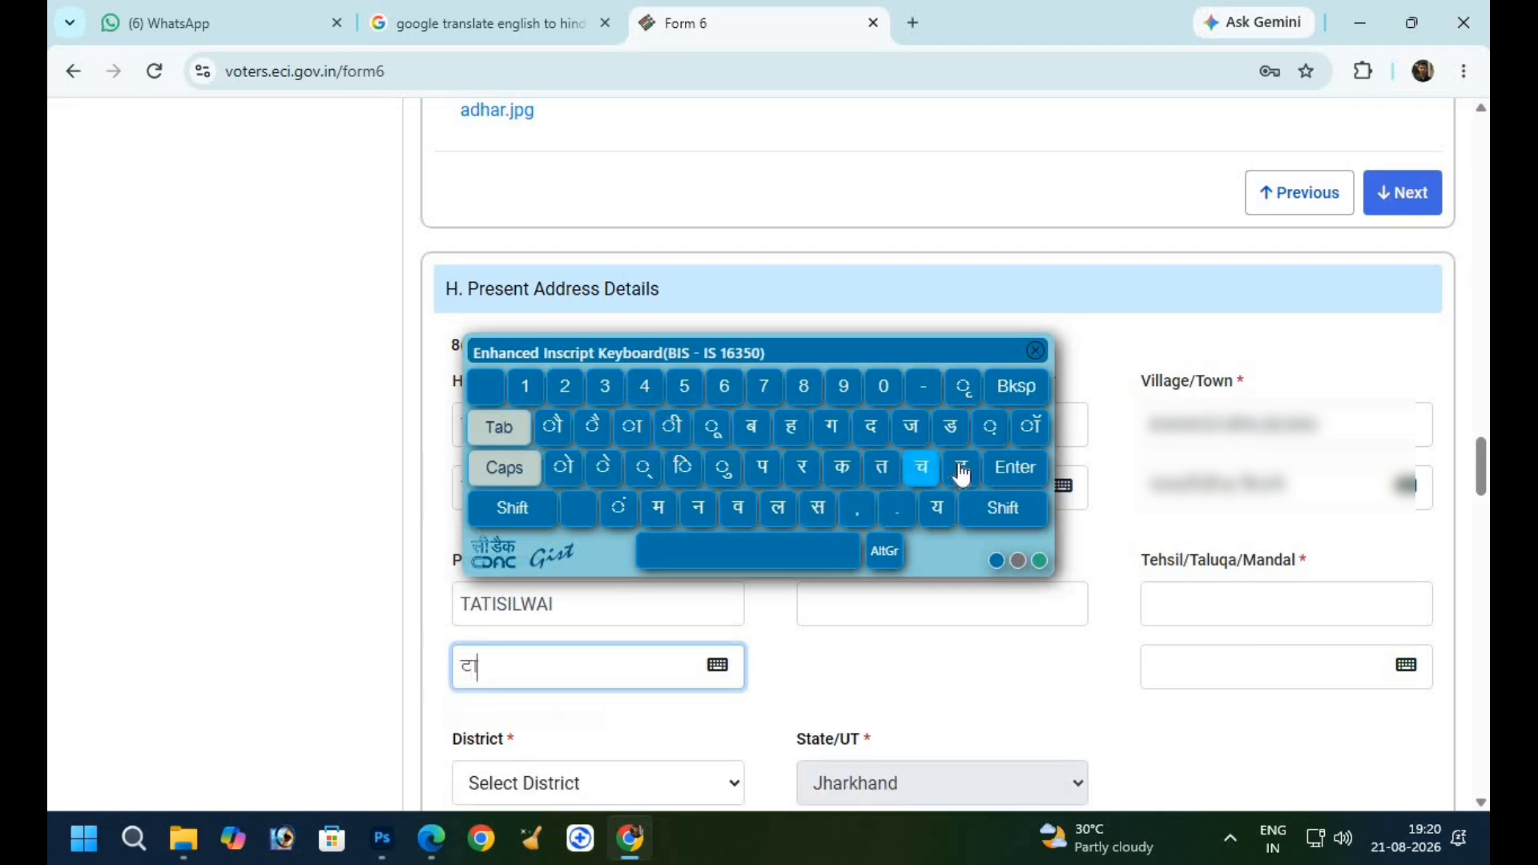
click(962, 469)
click(681, 432)
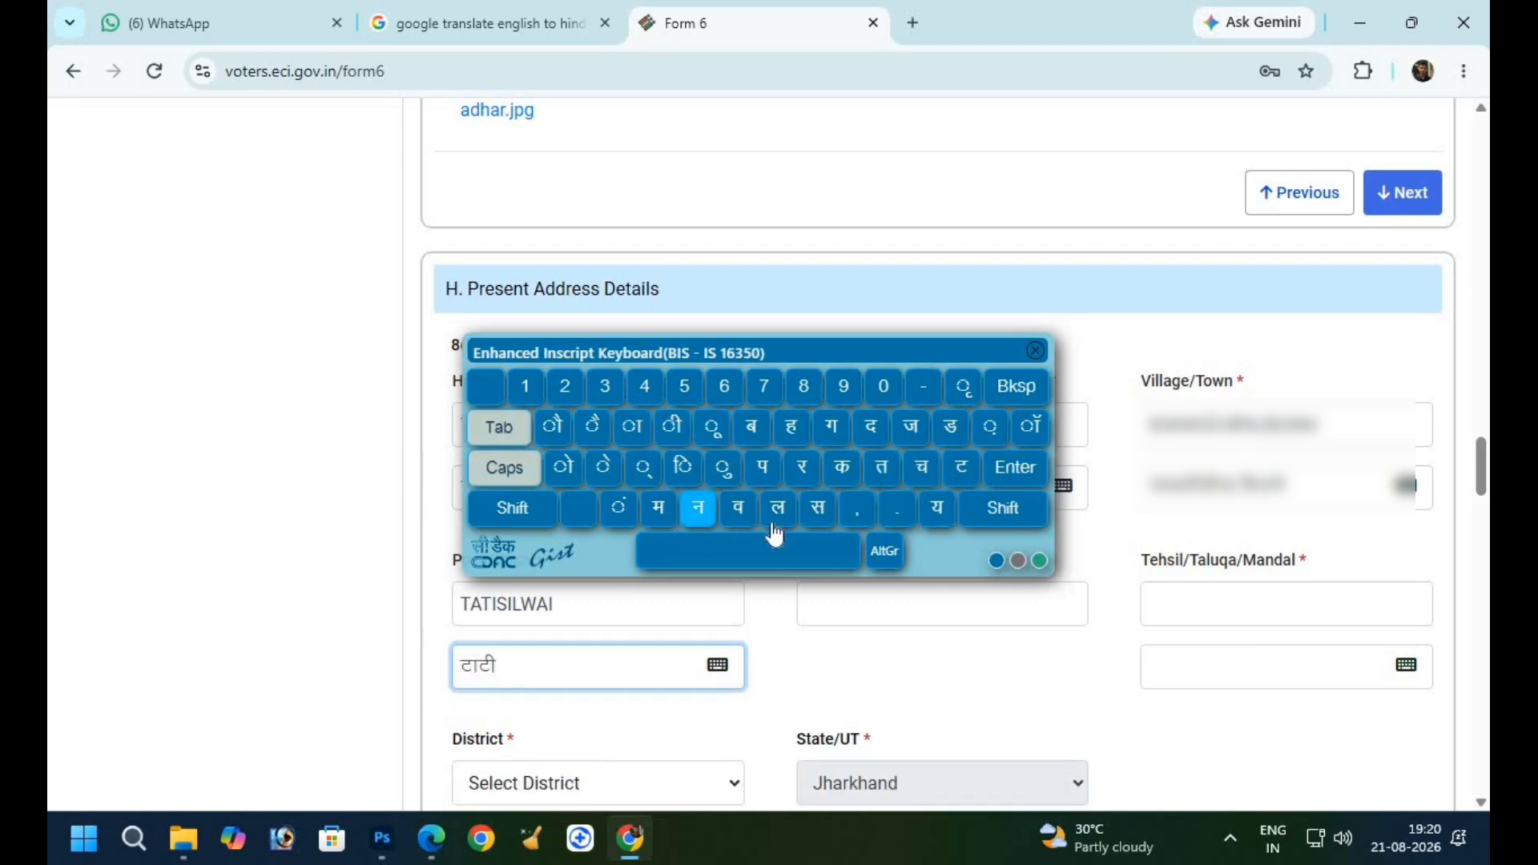
click(818, 508)
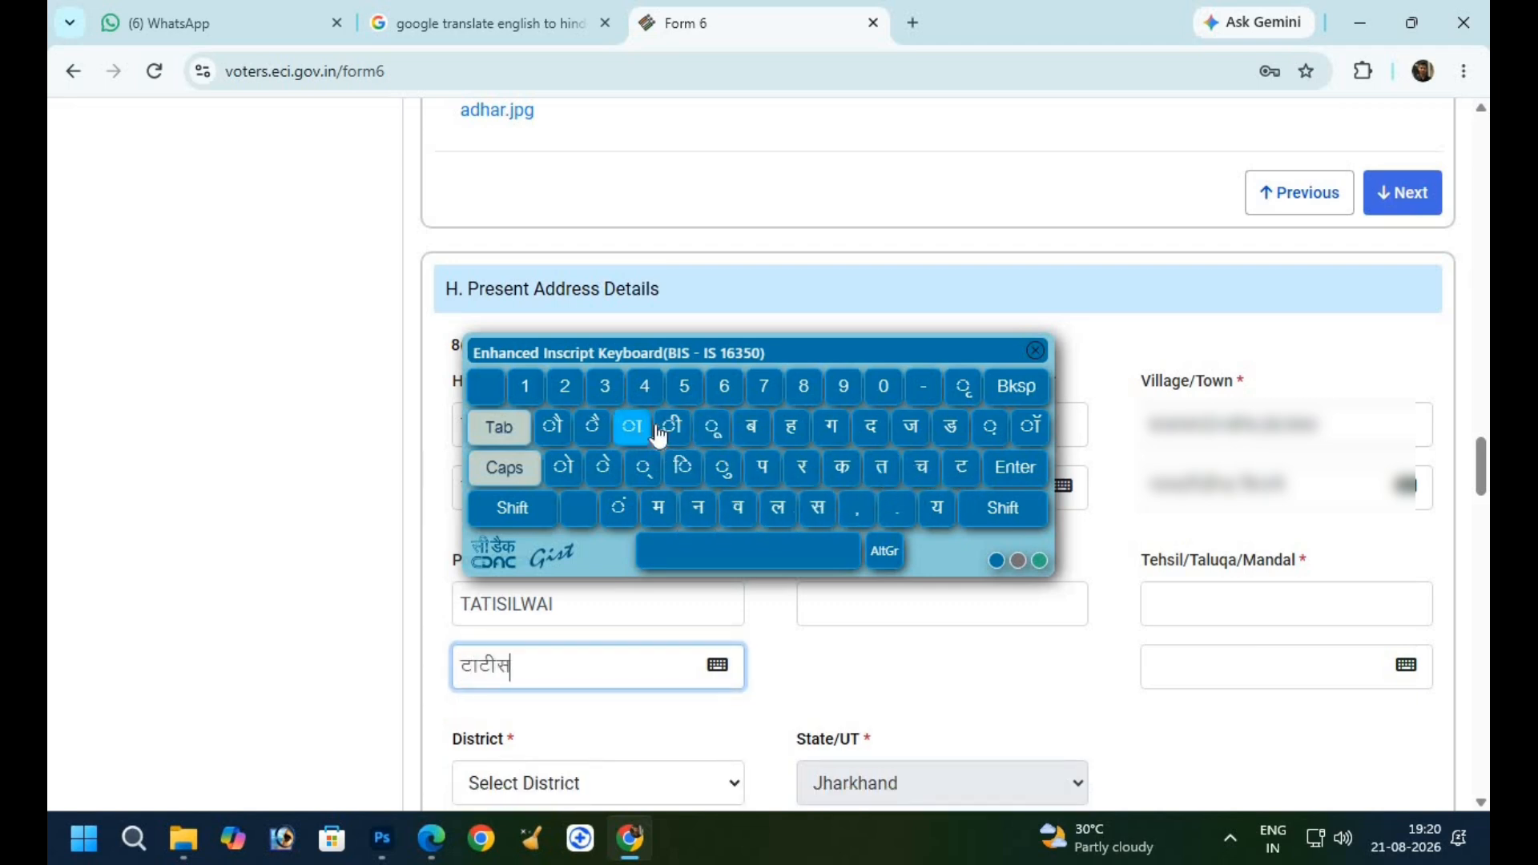
click(683, 468)
click(777, 513)
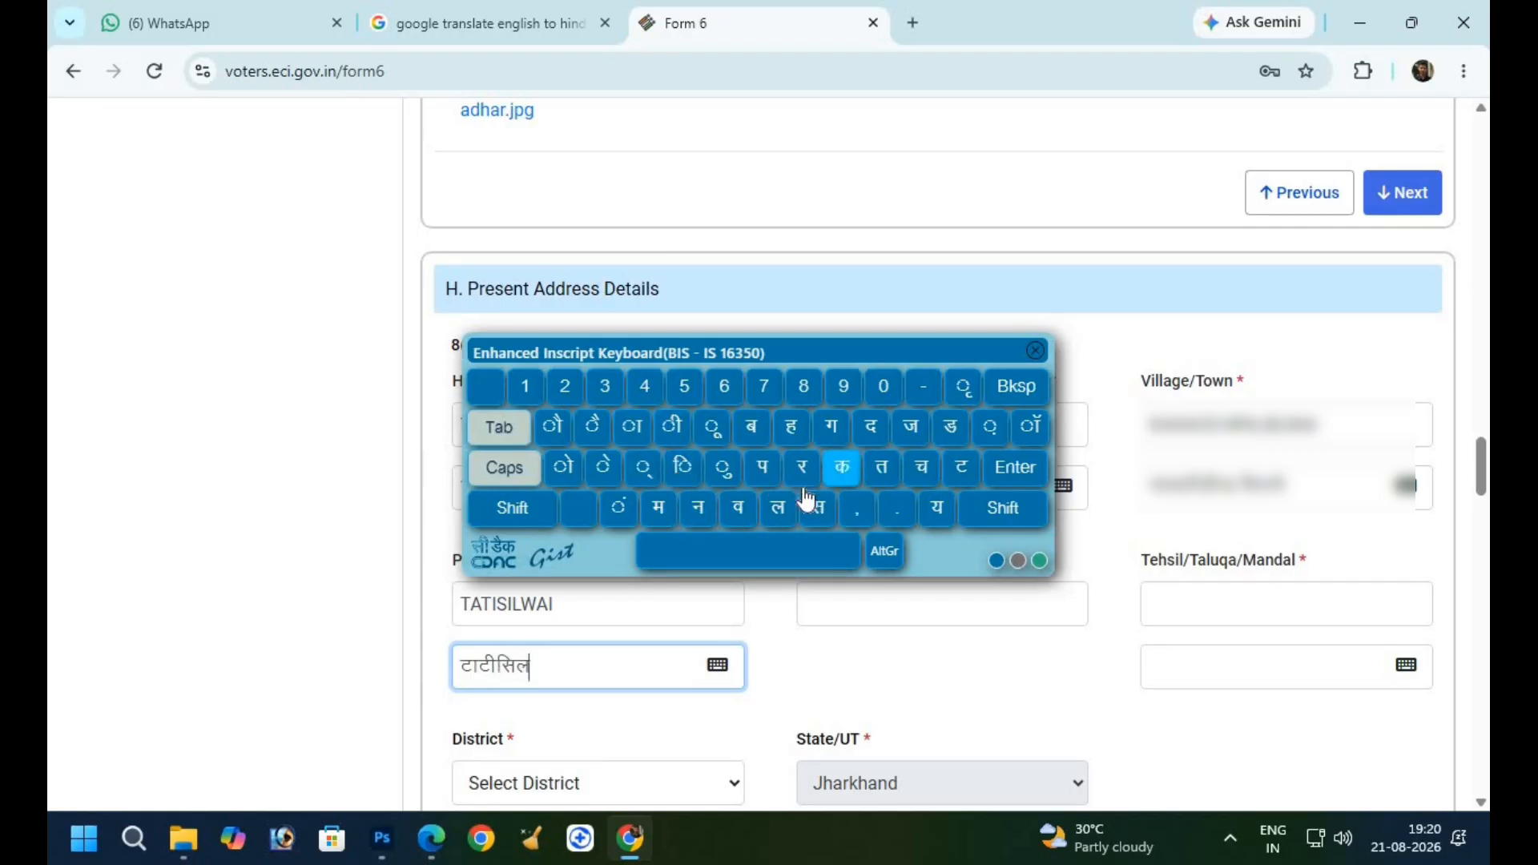
click(738, 508)
click(594, 486)
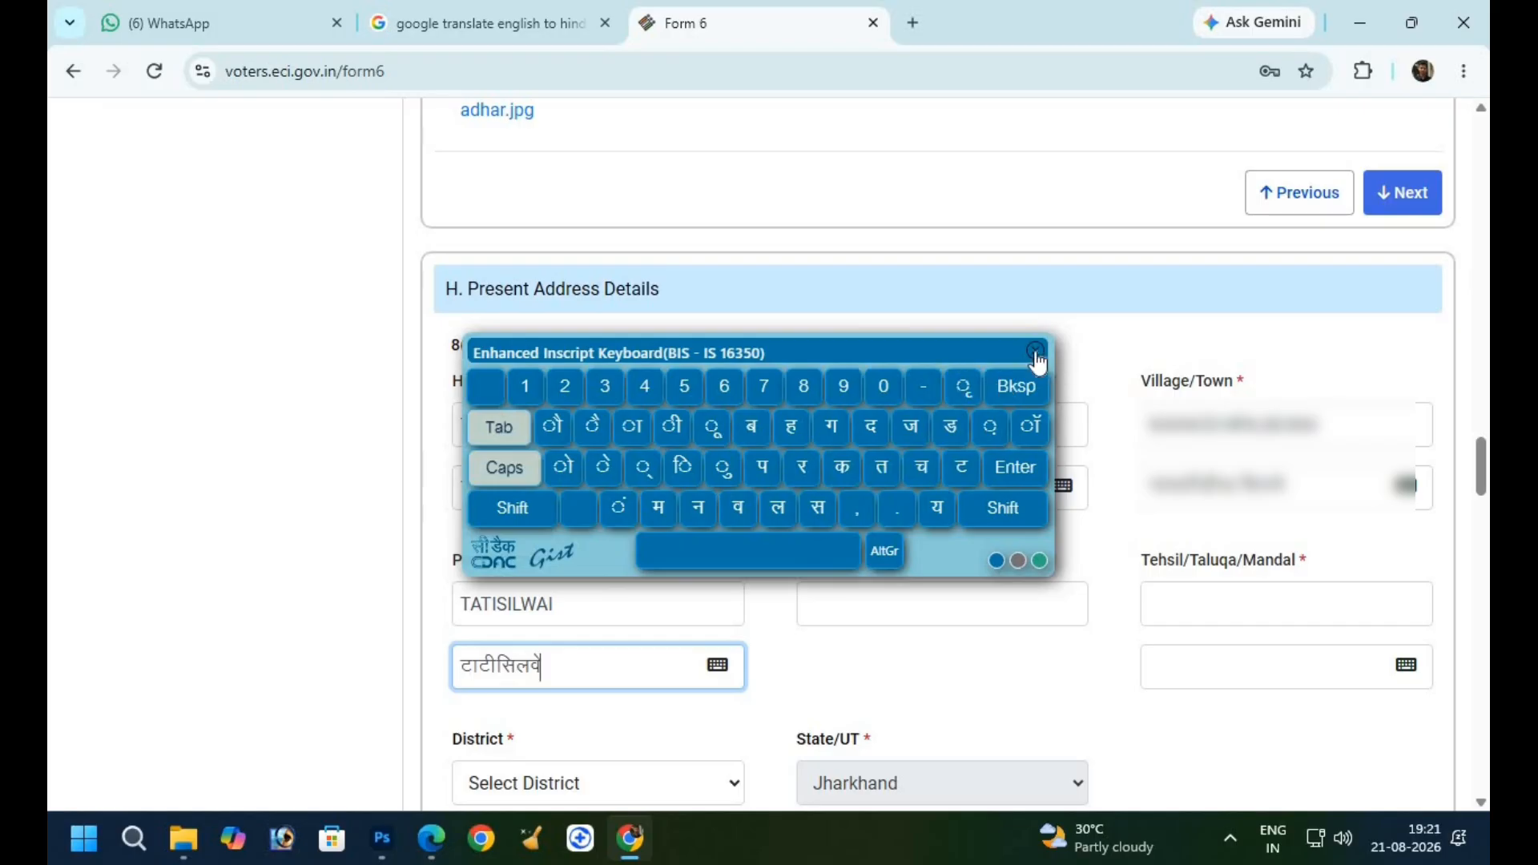
Enter the PIN code 835103 for the present address
click(893, 590)
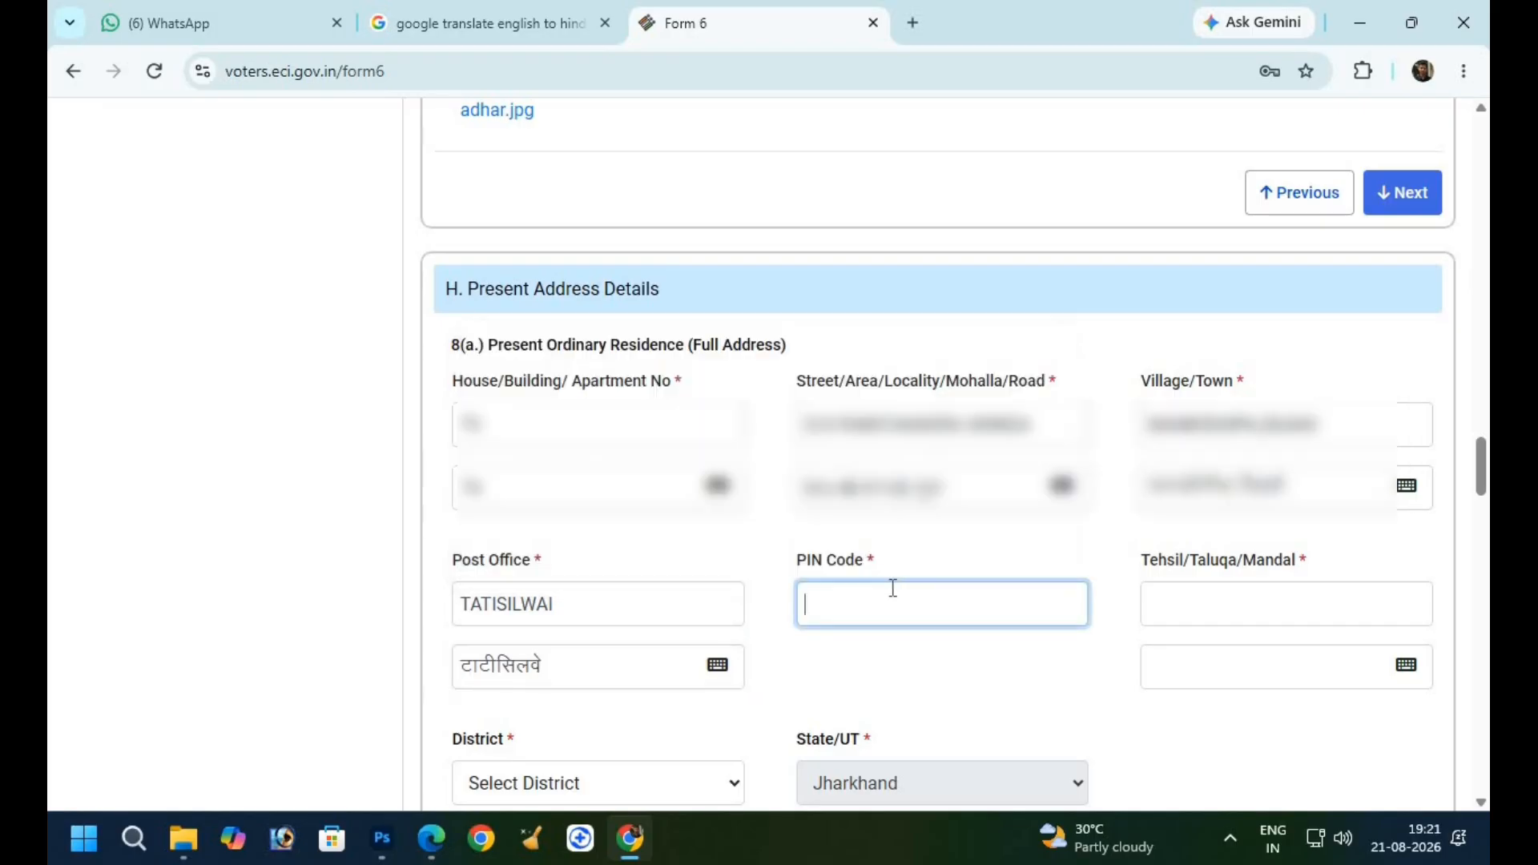
text(8351)
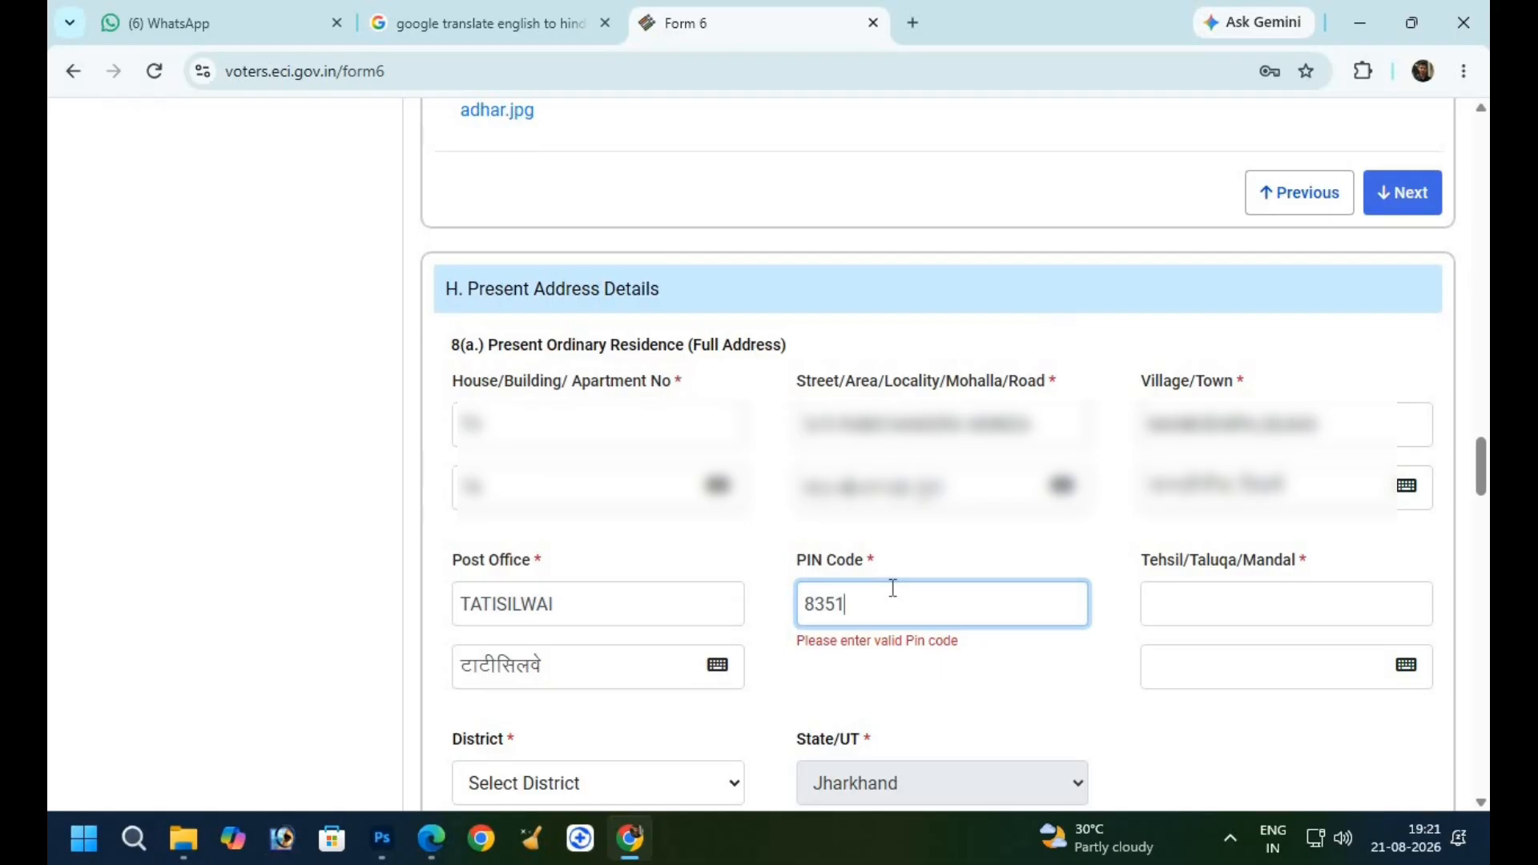
text(03)
Enter NAMKUM as the tehsil and accept its Hindi transliteration नामकुम
click(1207, 606)
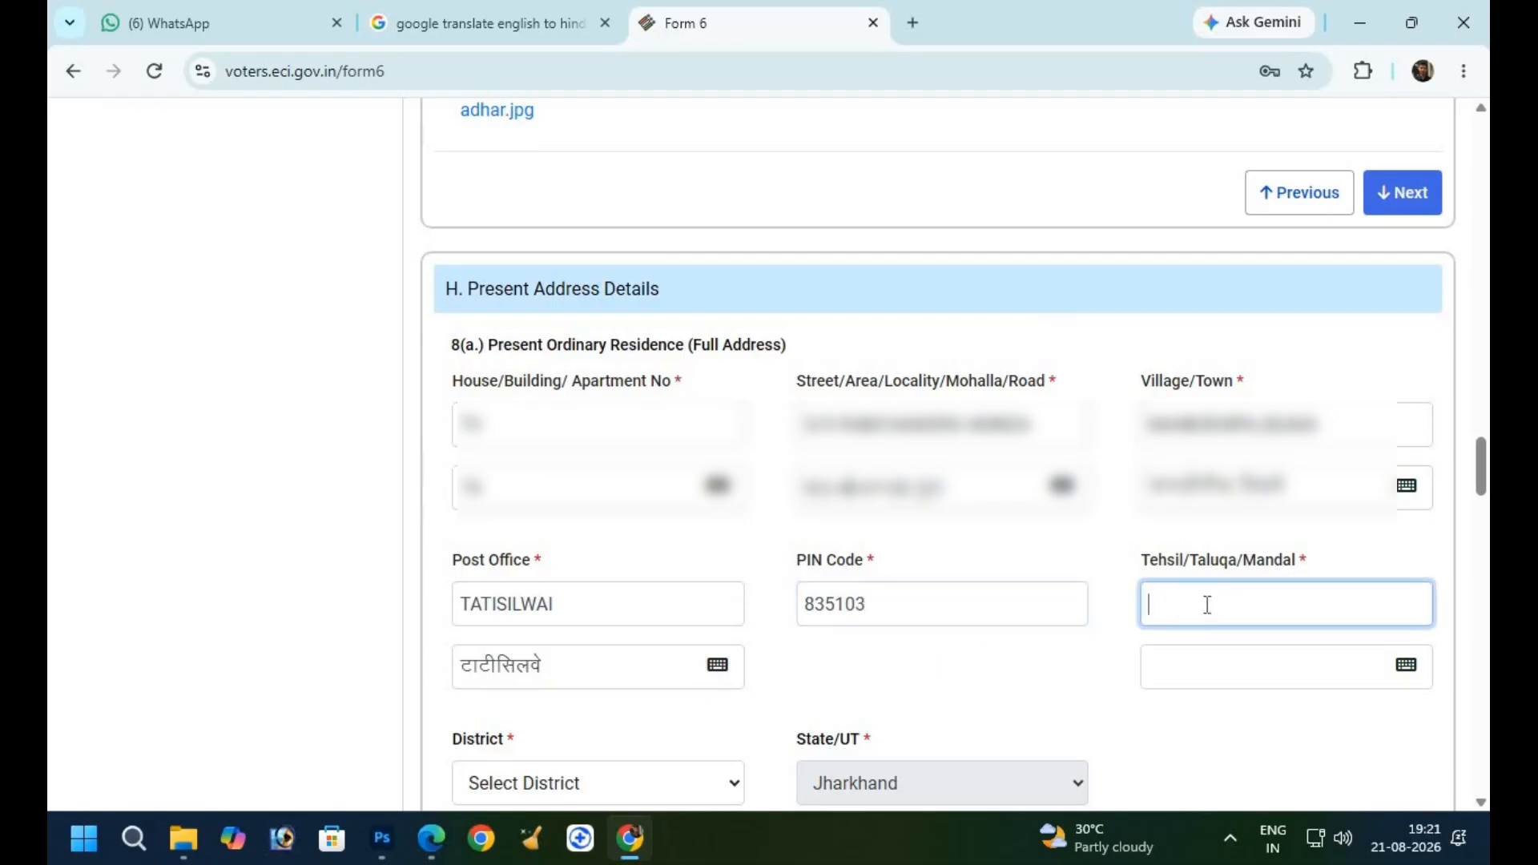
text(NAMK)
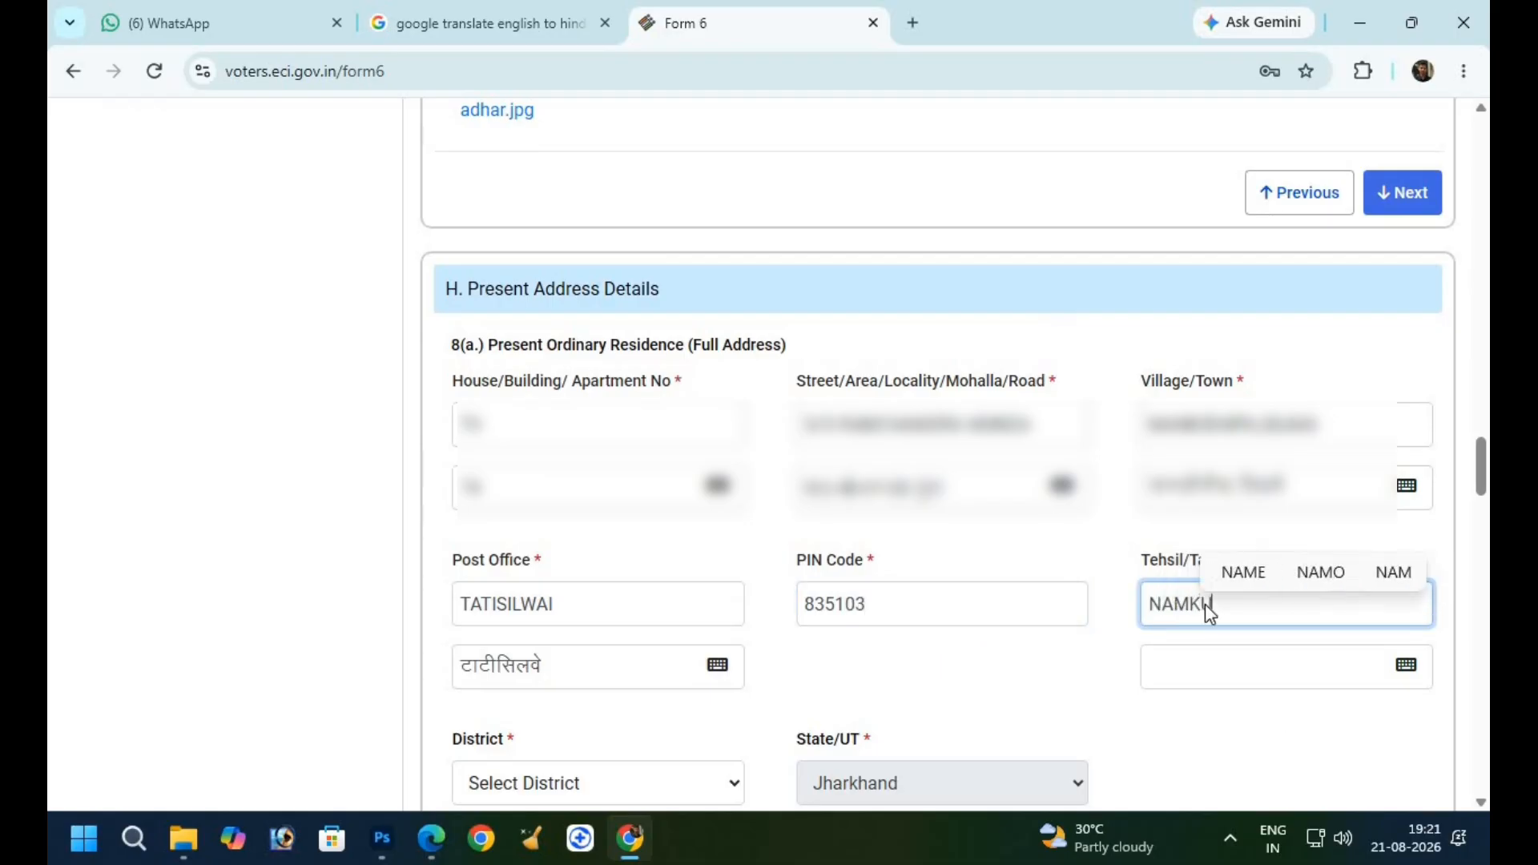
text(UM)
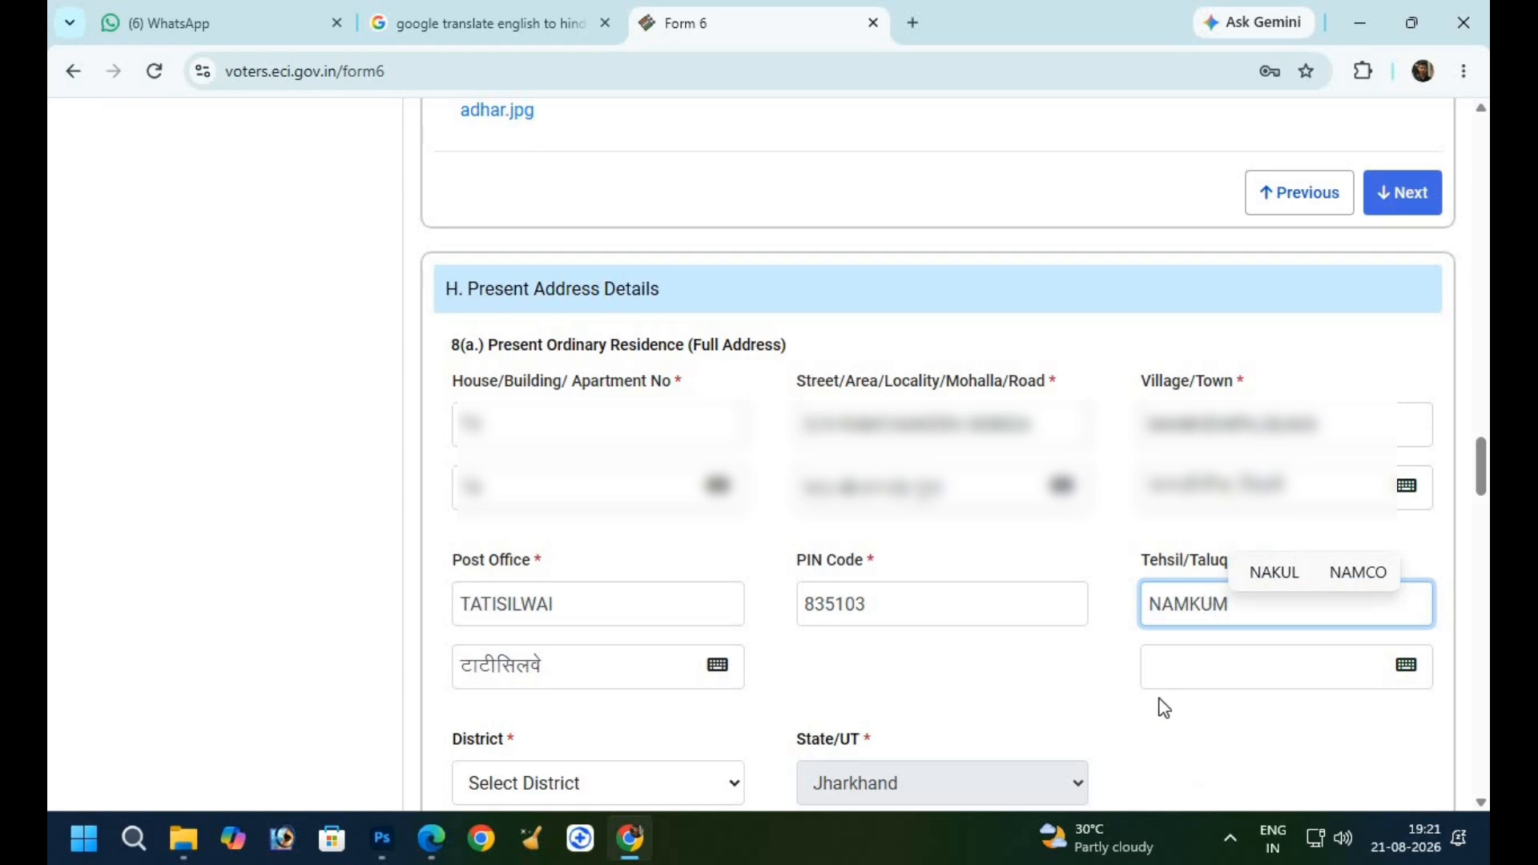
click(1192, 661)
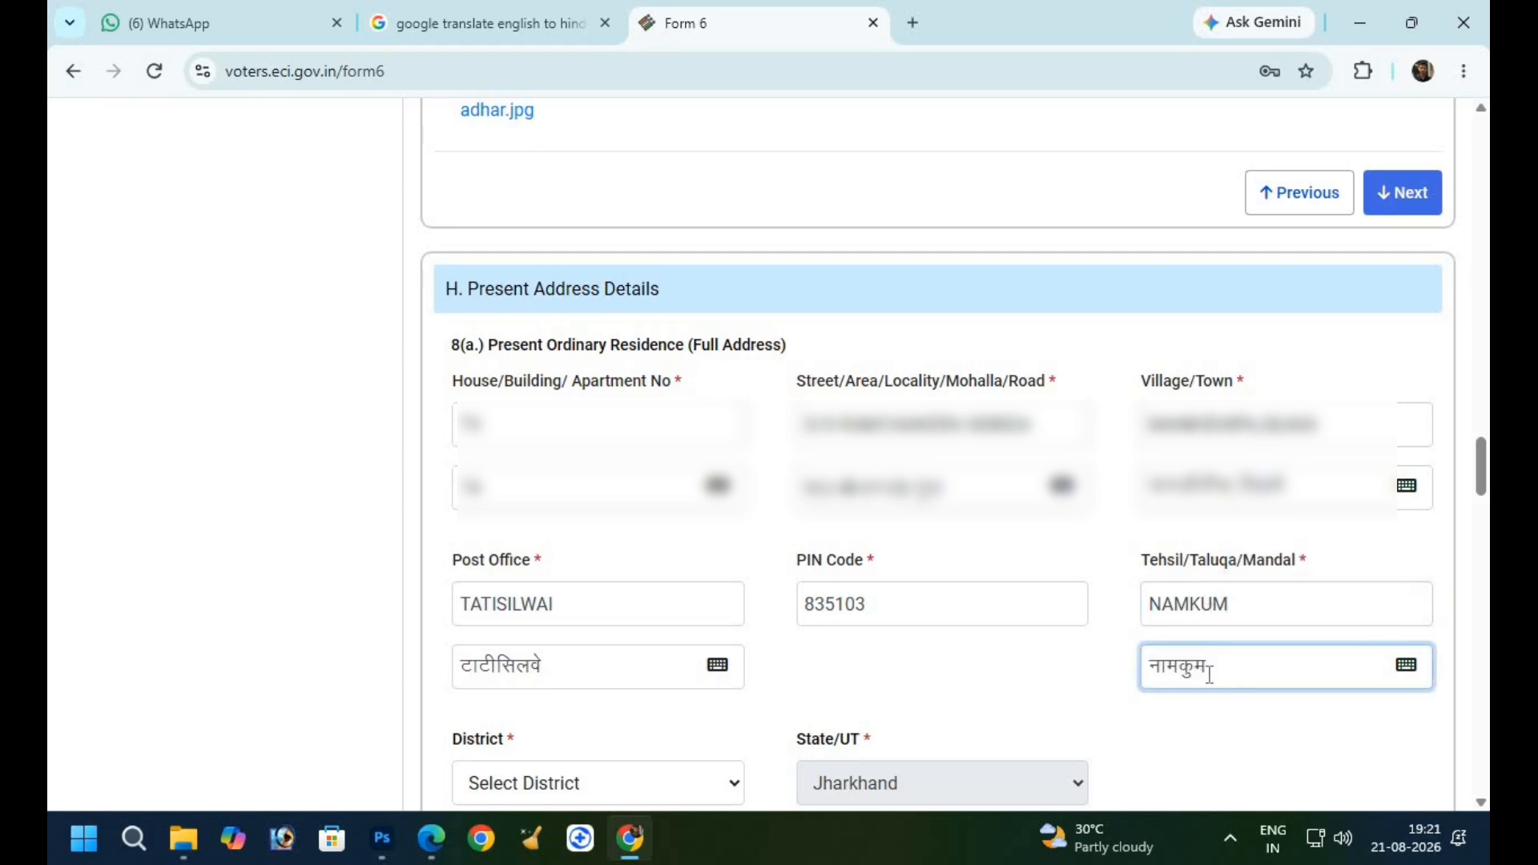
Select Ranchi as the district of the present address
scroll(1482, 497, down, 7)
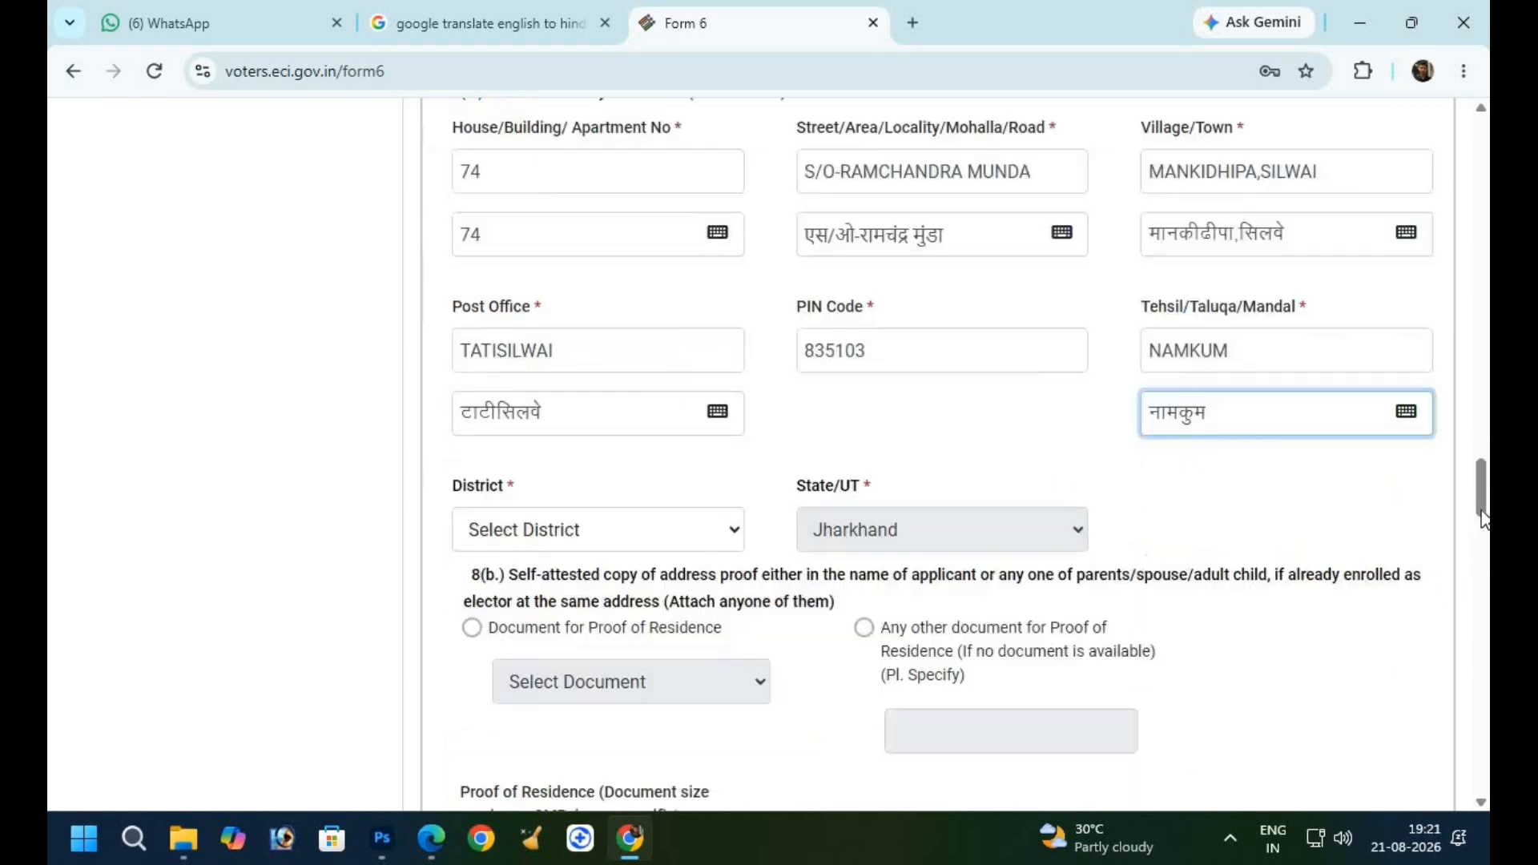
scroll(1481, 474, up, 4)
scroll(1479, 473, up, 1)
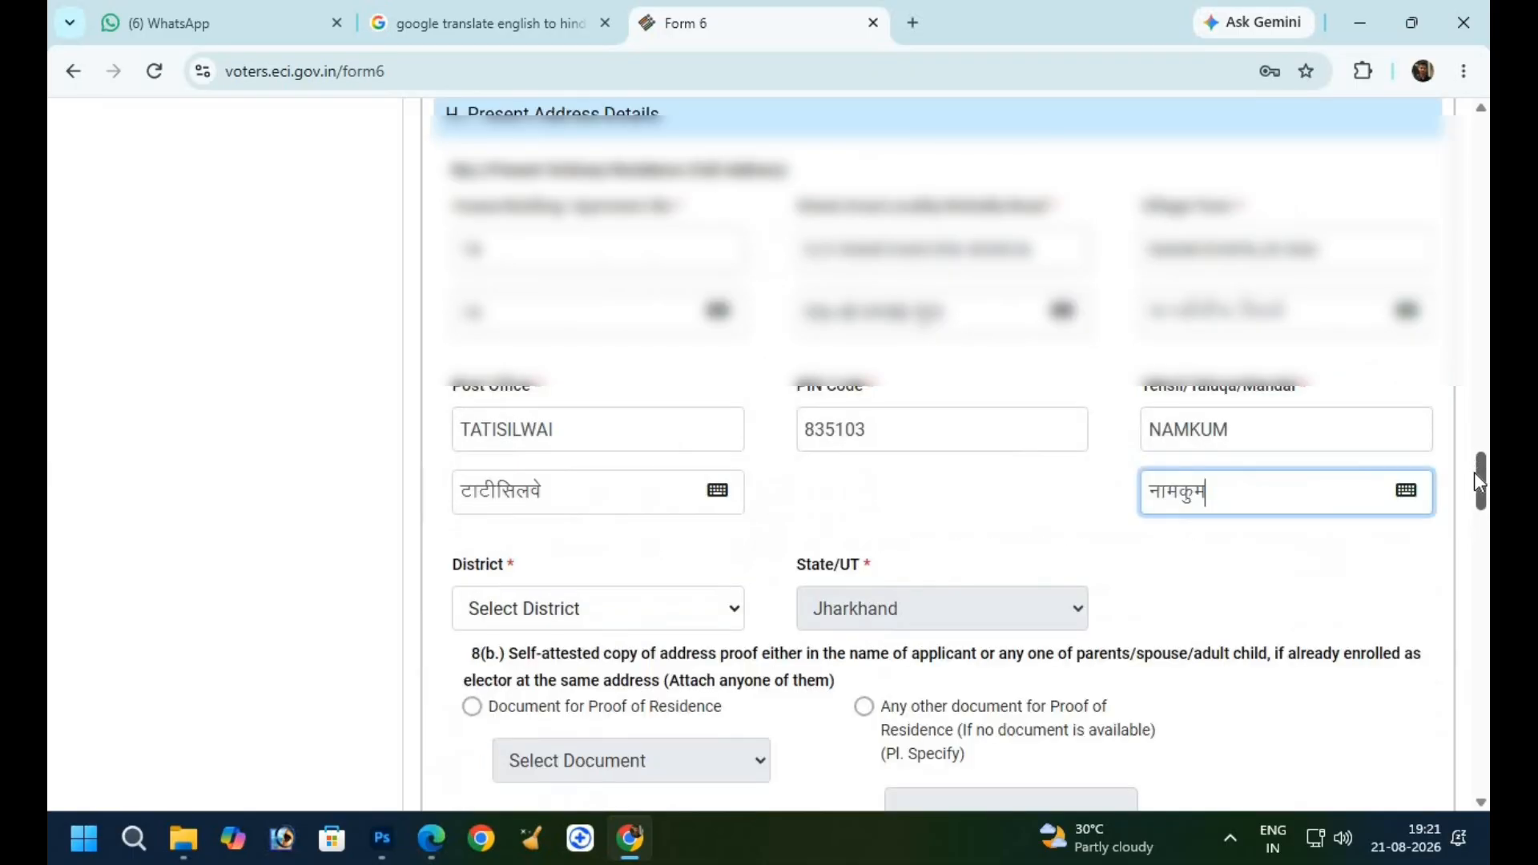
scroll(1474, 472, down, 2)
click(575, 446)
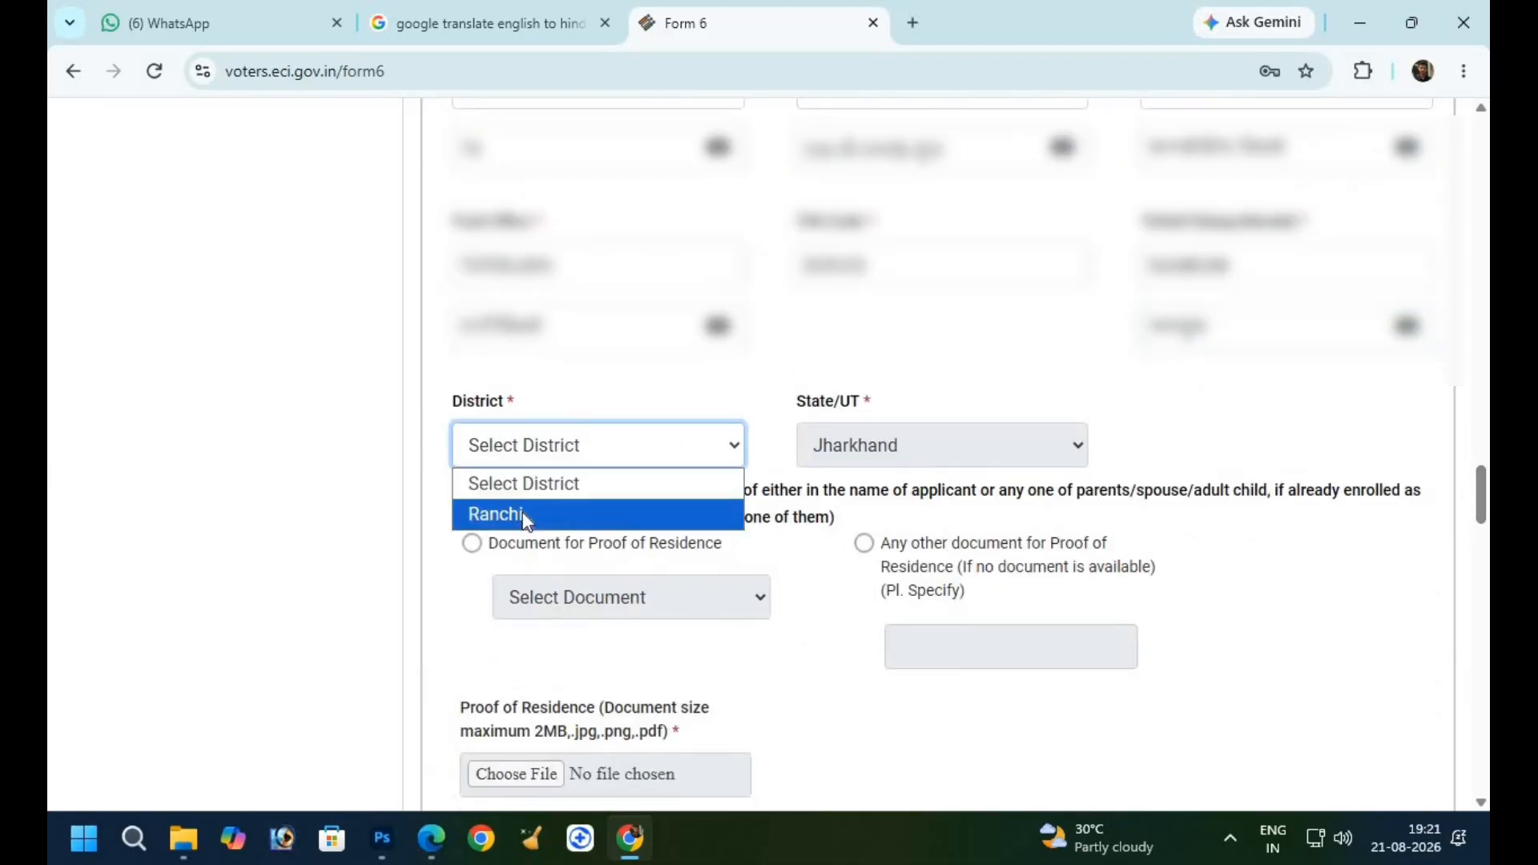
click(521, 518)
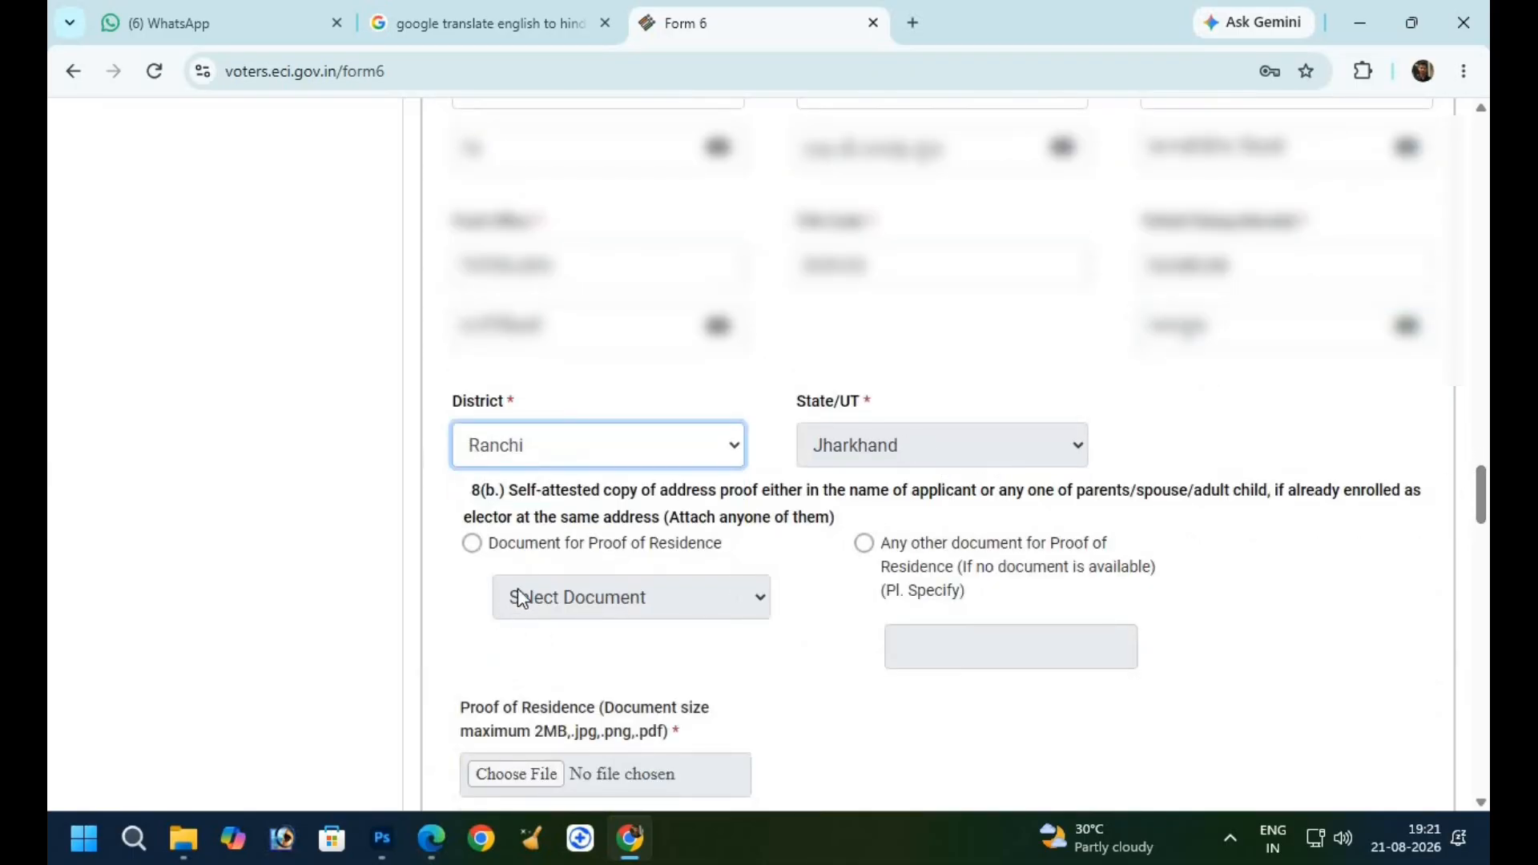
Choose Document for Proof of Residence and select Aadhaar Card as the residence document
drag(498, 544, 723, 547)
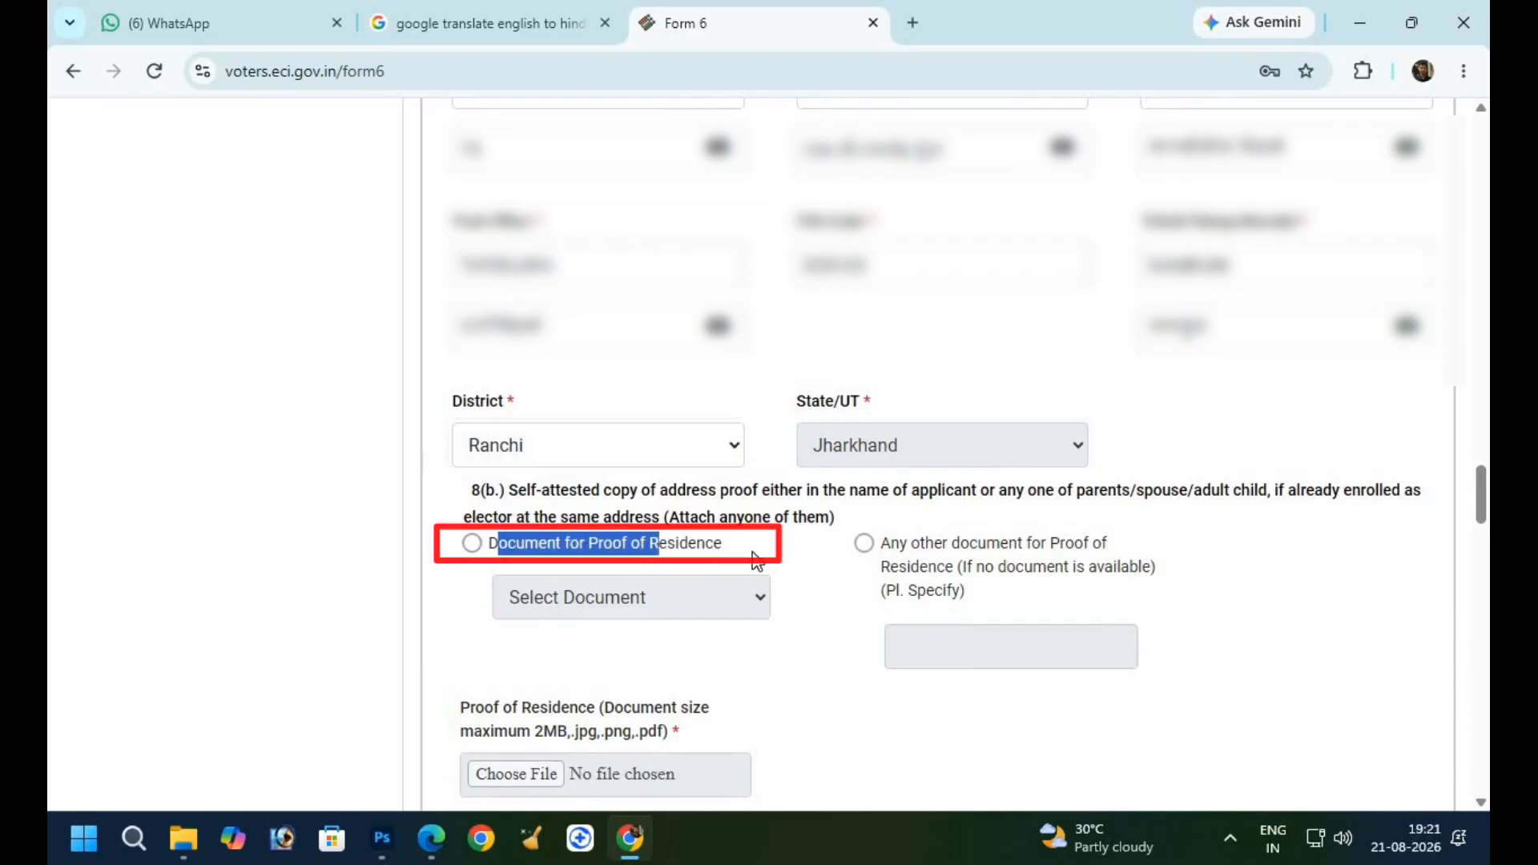
click(473, 543)
click(580, 597)
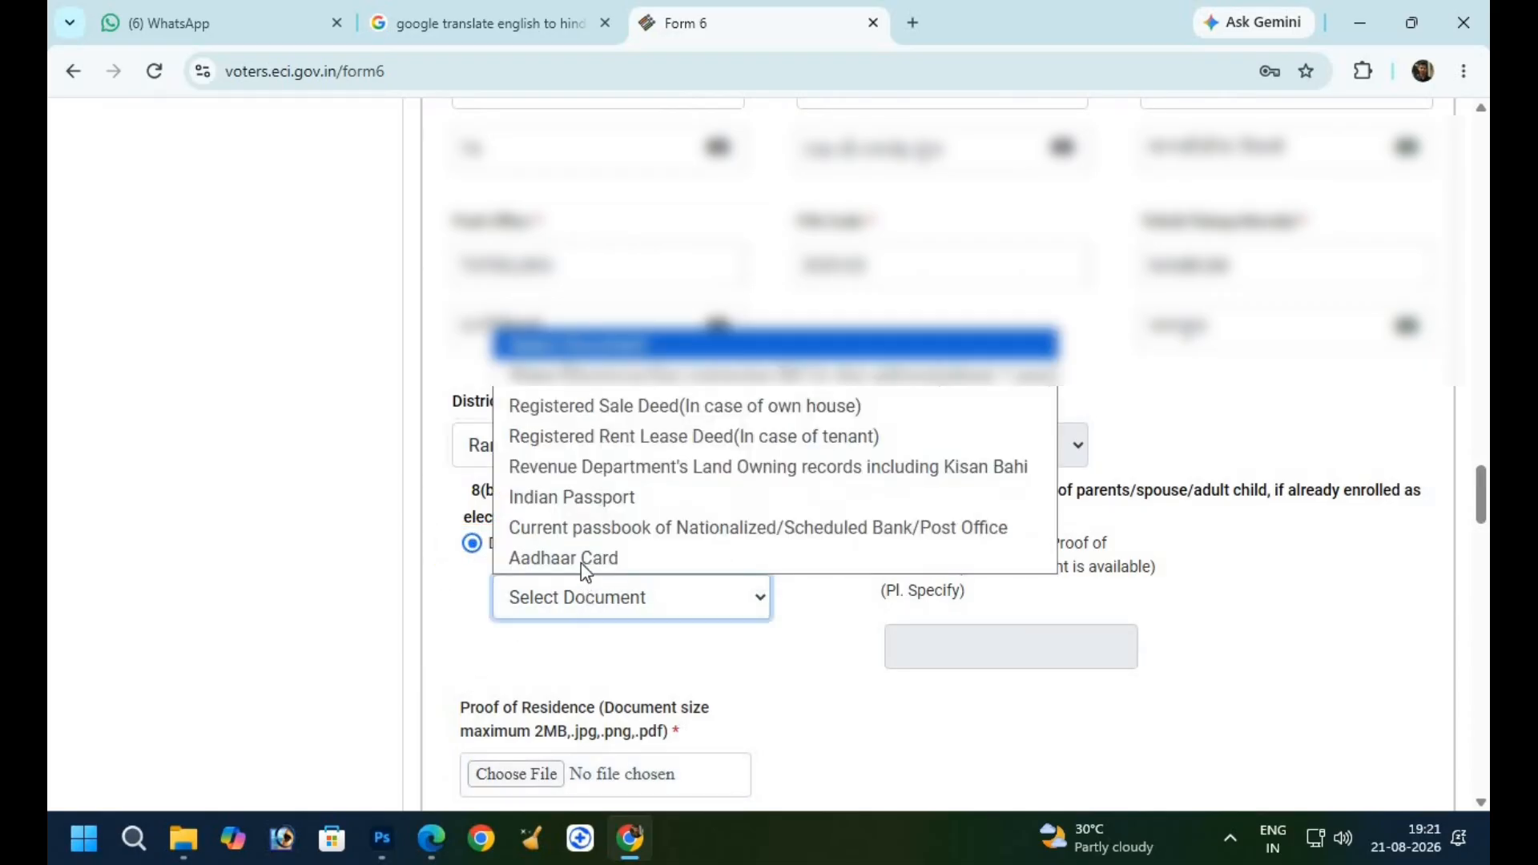
click(578, 559)
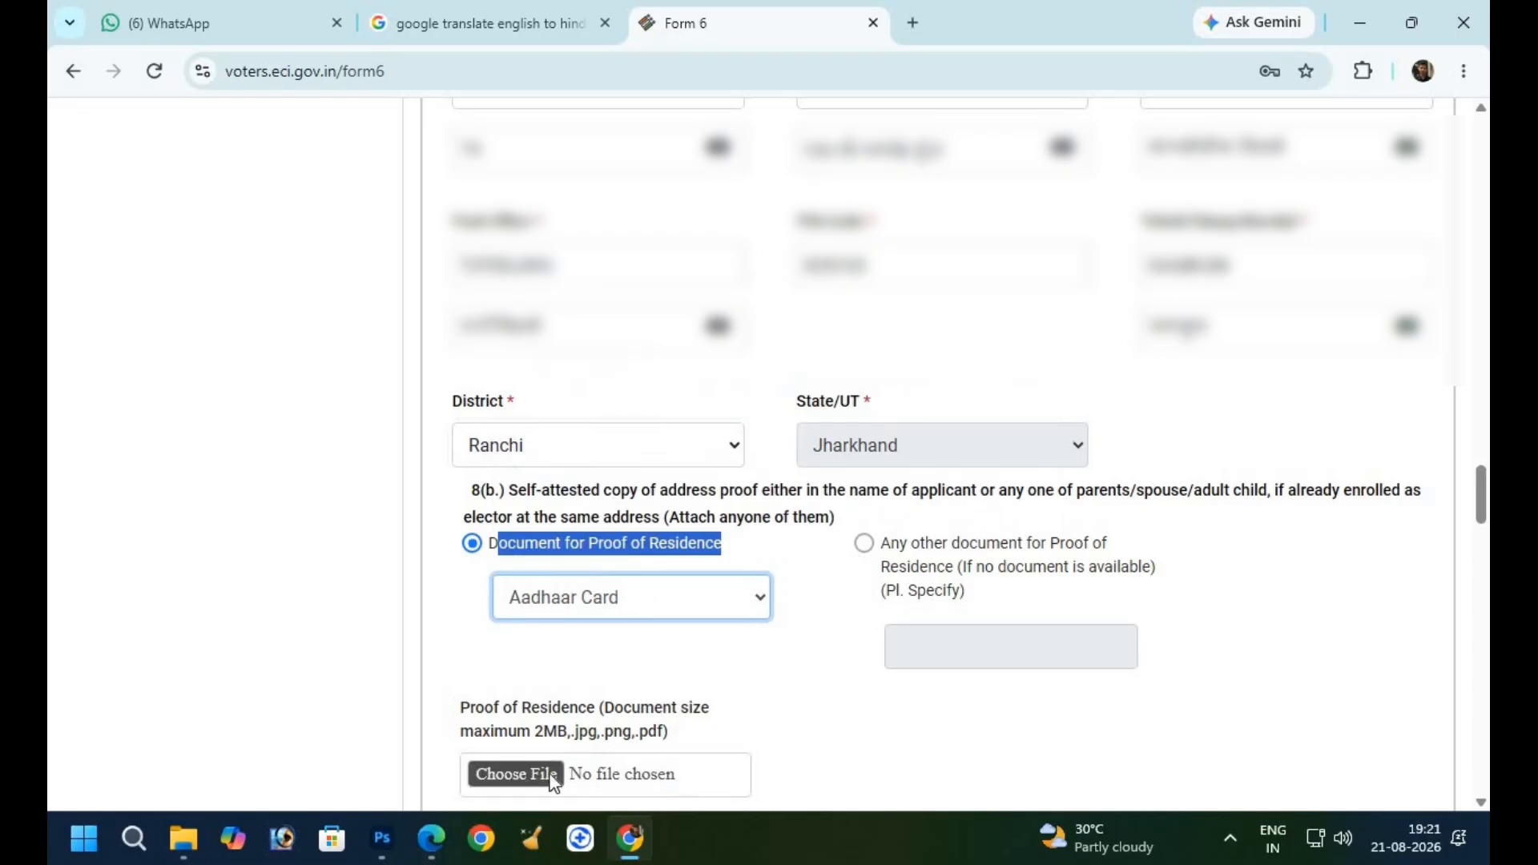
Upload adhar.jpg as the proof of residence and continue to the disability section
drag(532, 731, 635, 732)
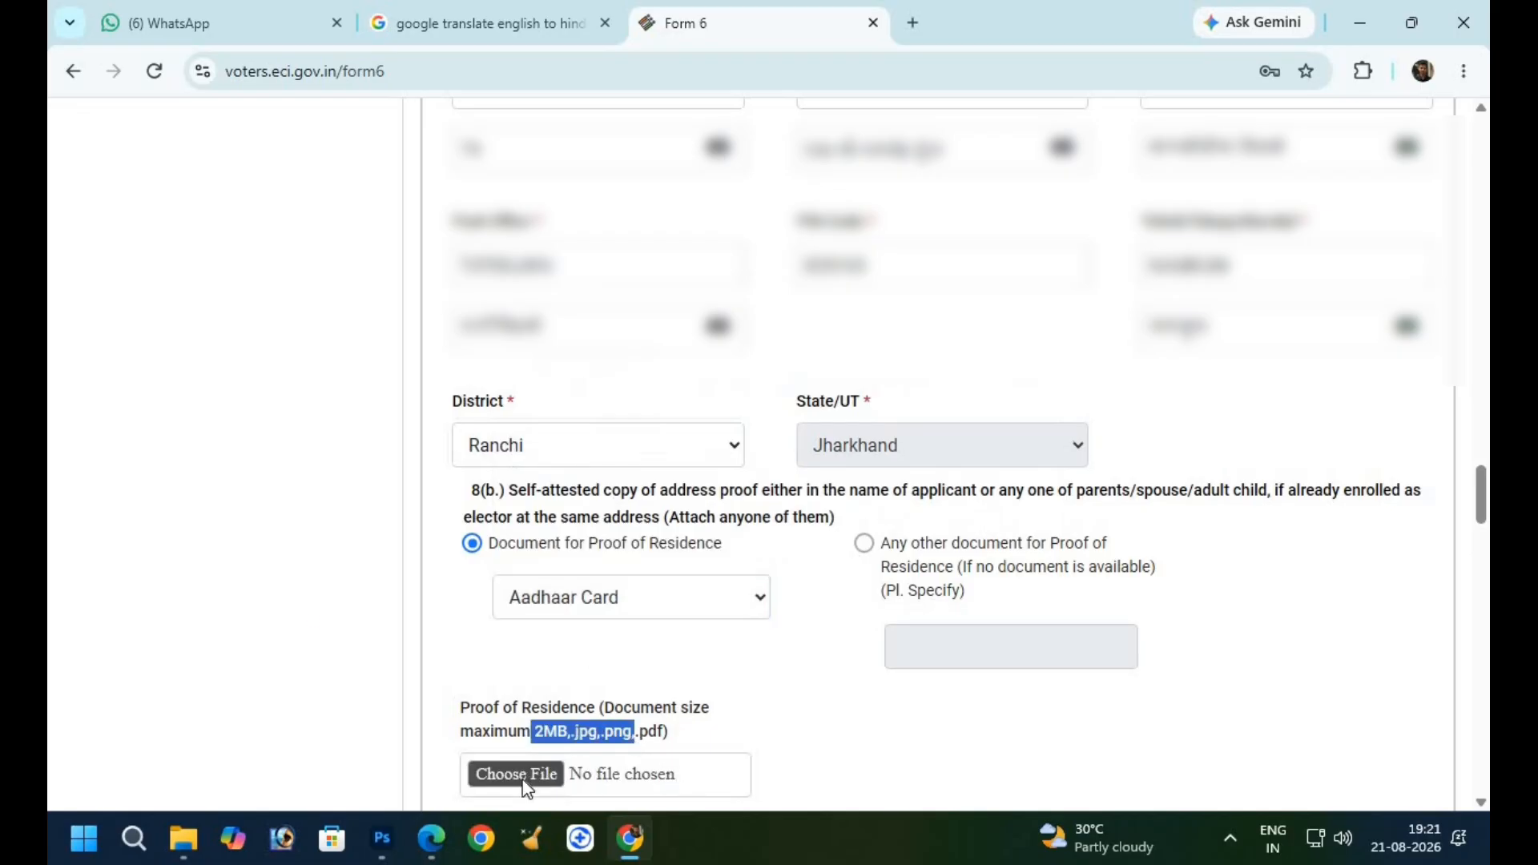
click(520, 774)
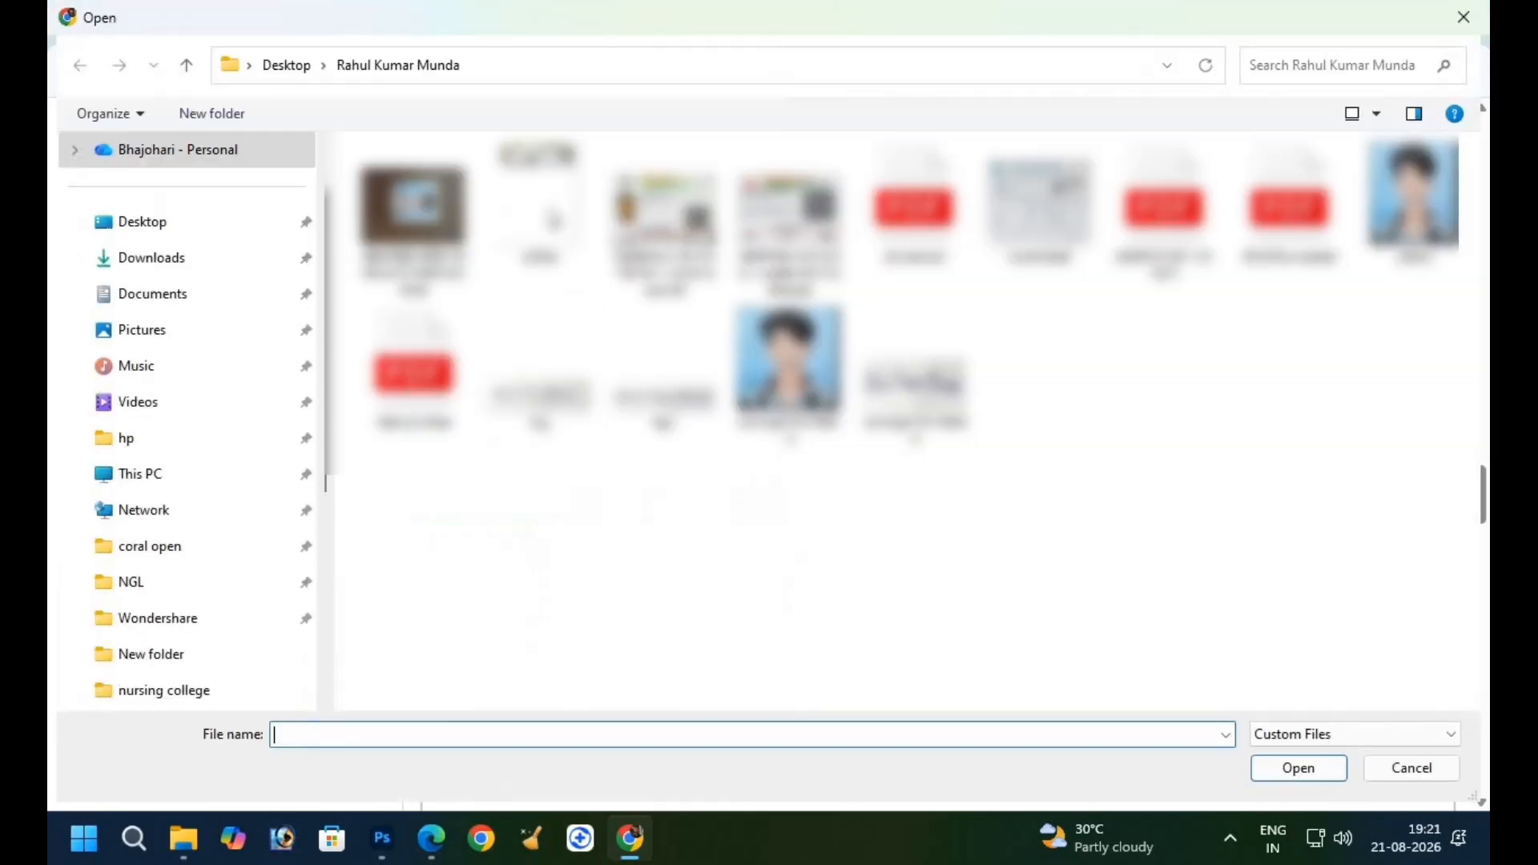
click(543, 204)
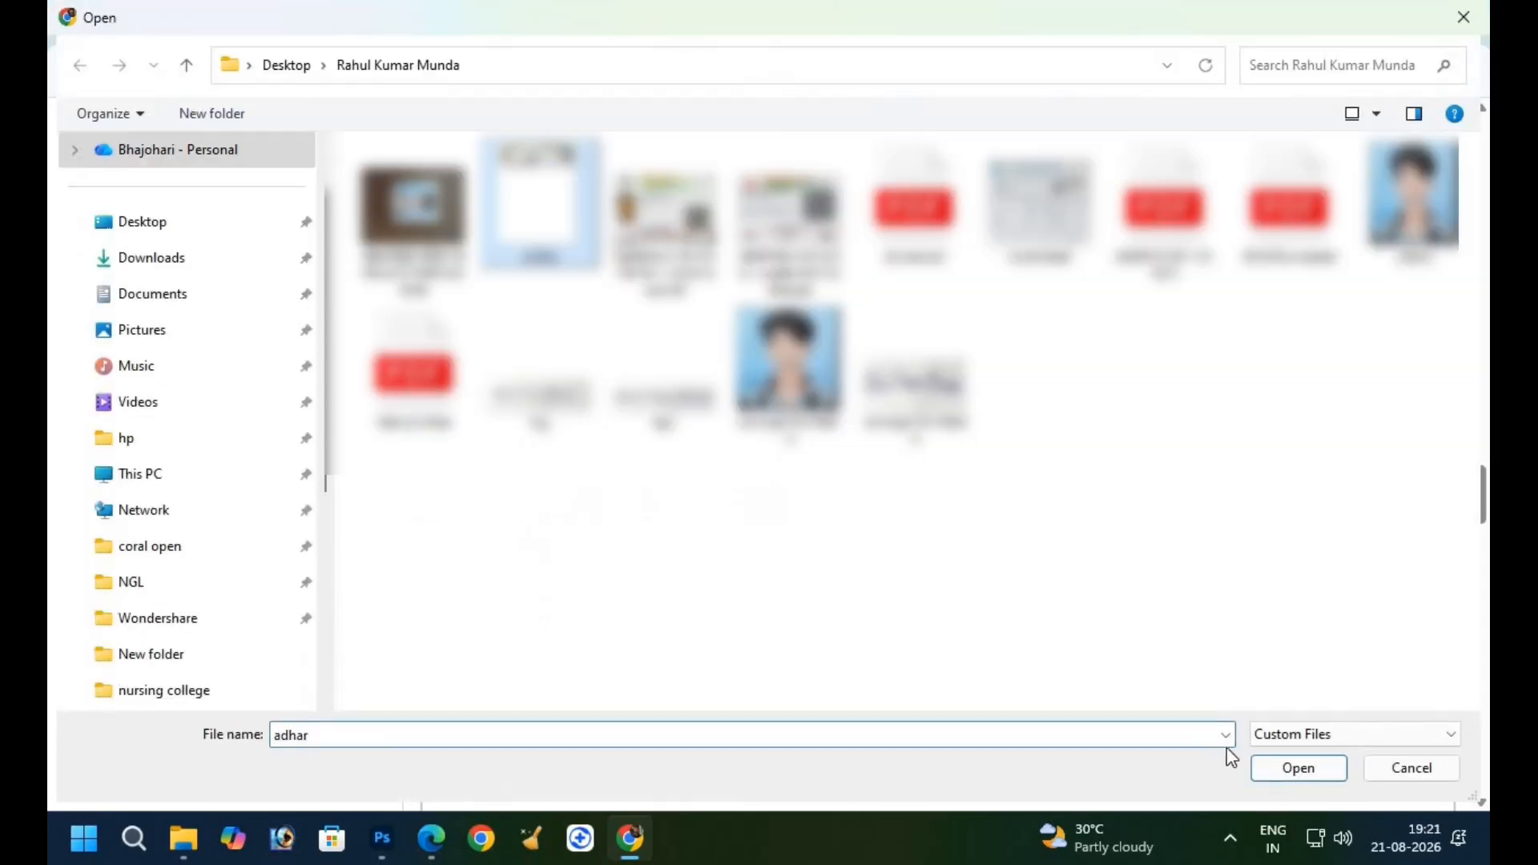
click(1274, 767)
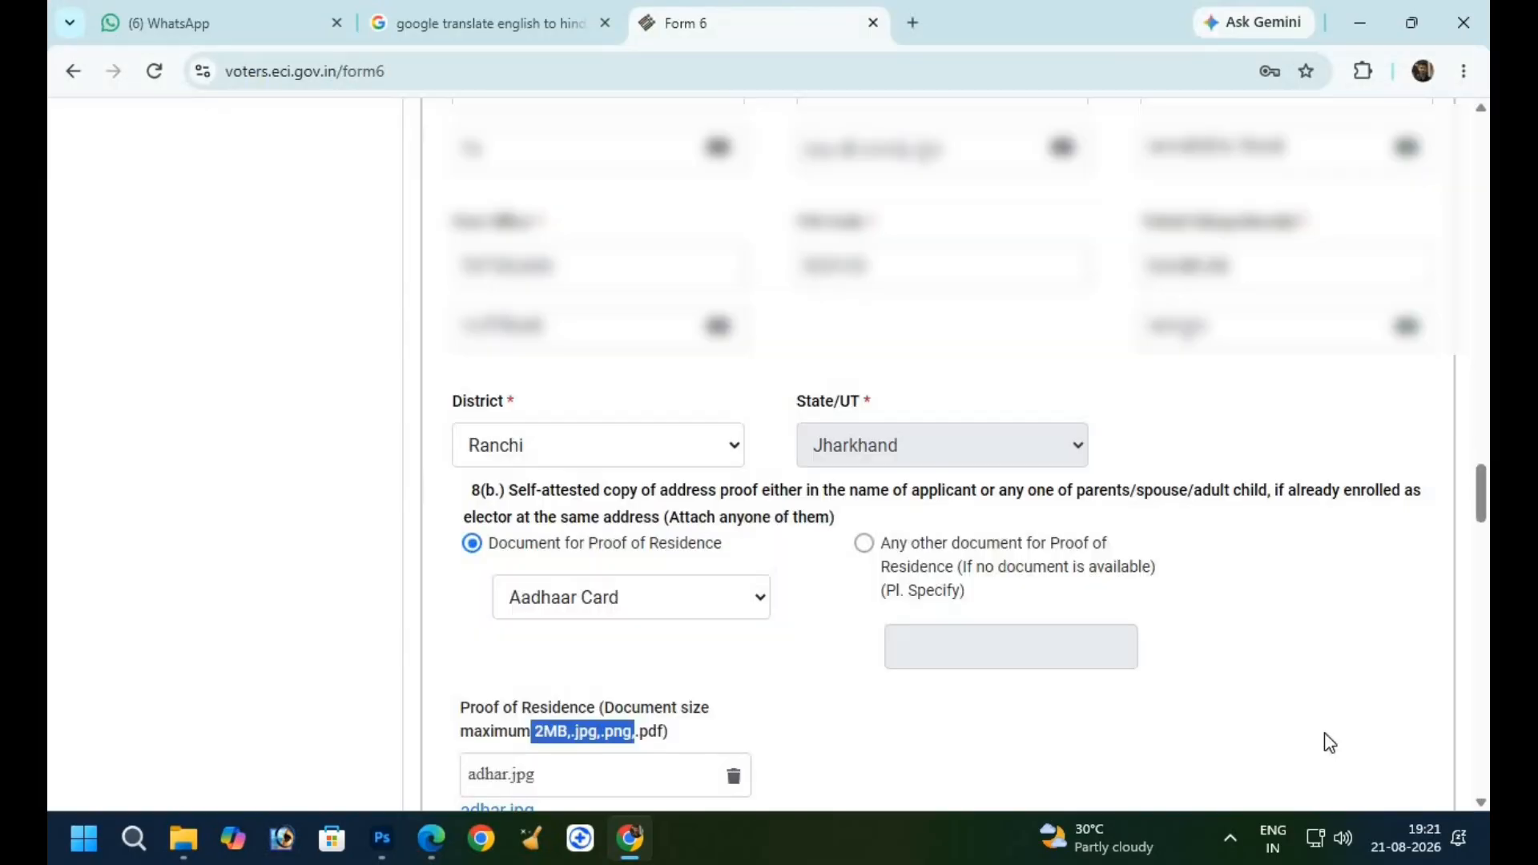
scroll(1483, 516, down, 3)
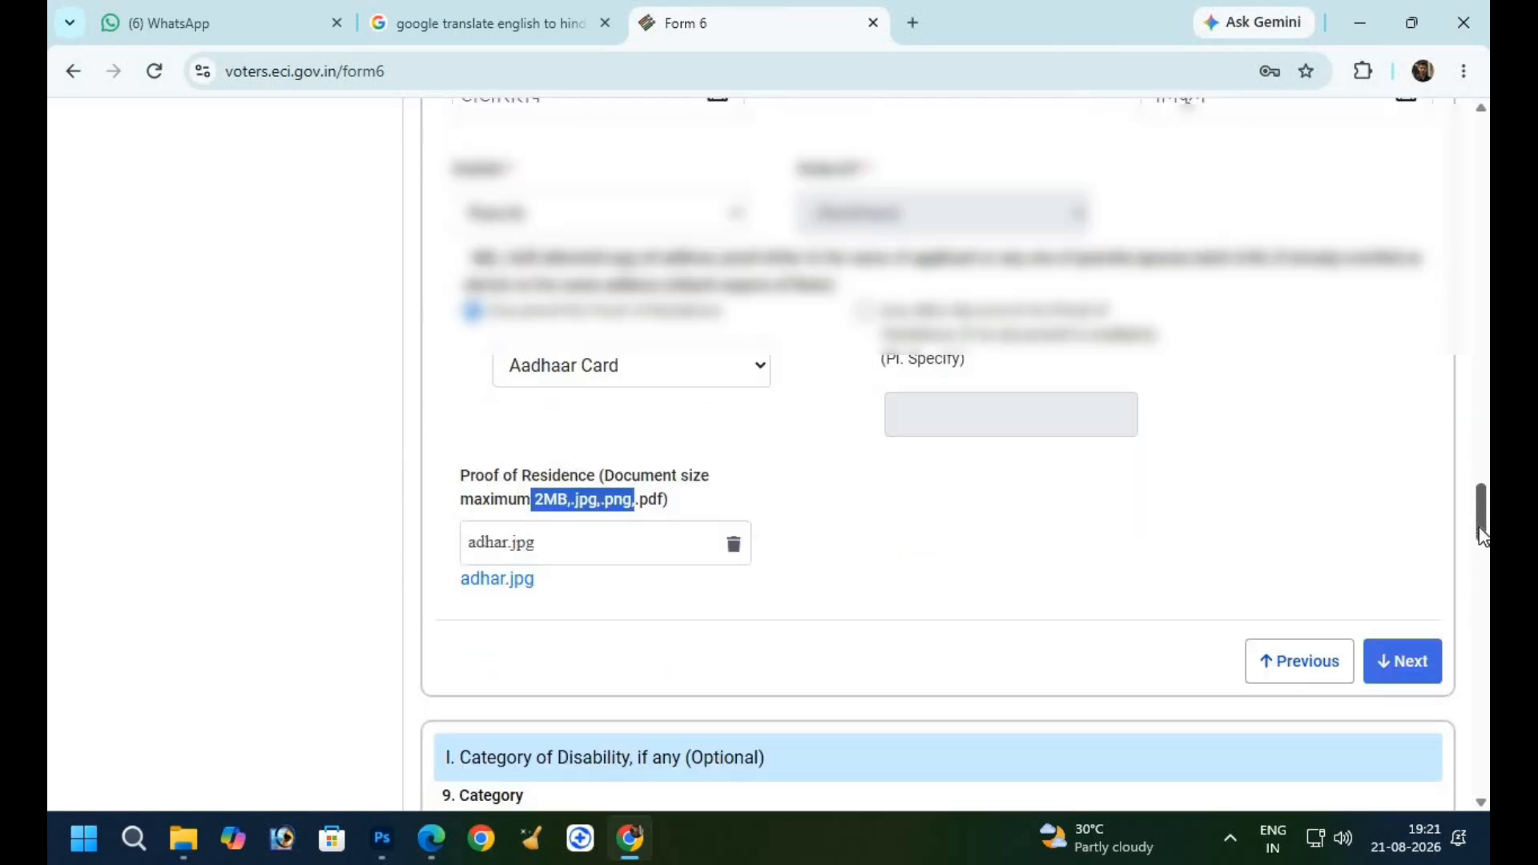
click(1412, 662)
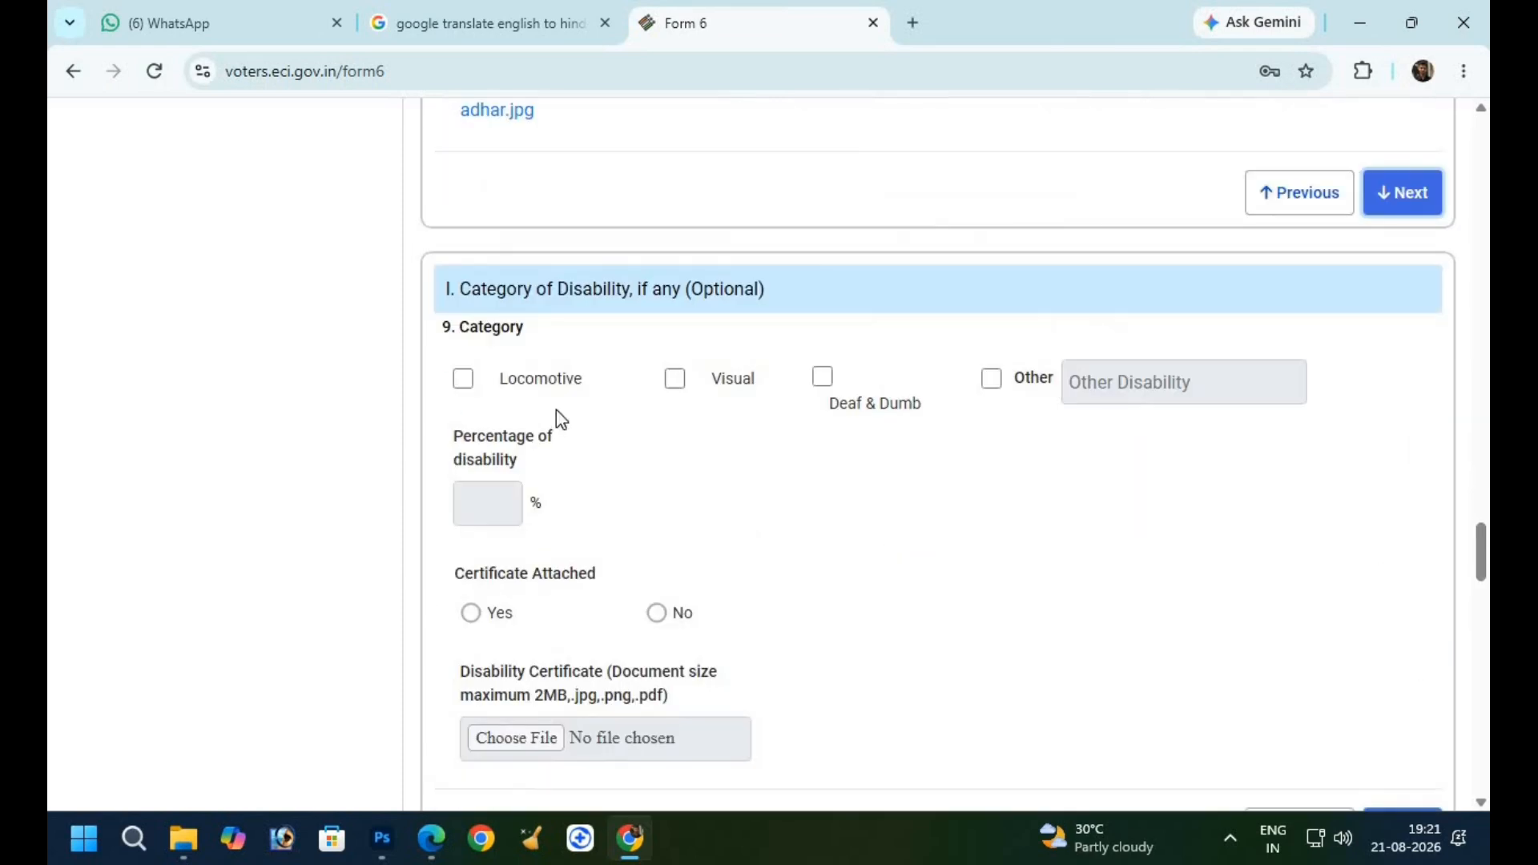
Skip the optional disability category section and continue to the family member details
drag(568, 293, 743, 292)
drag(475, 292, 769, 290)
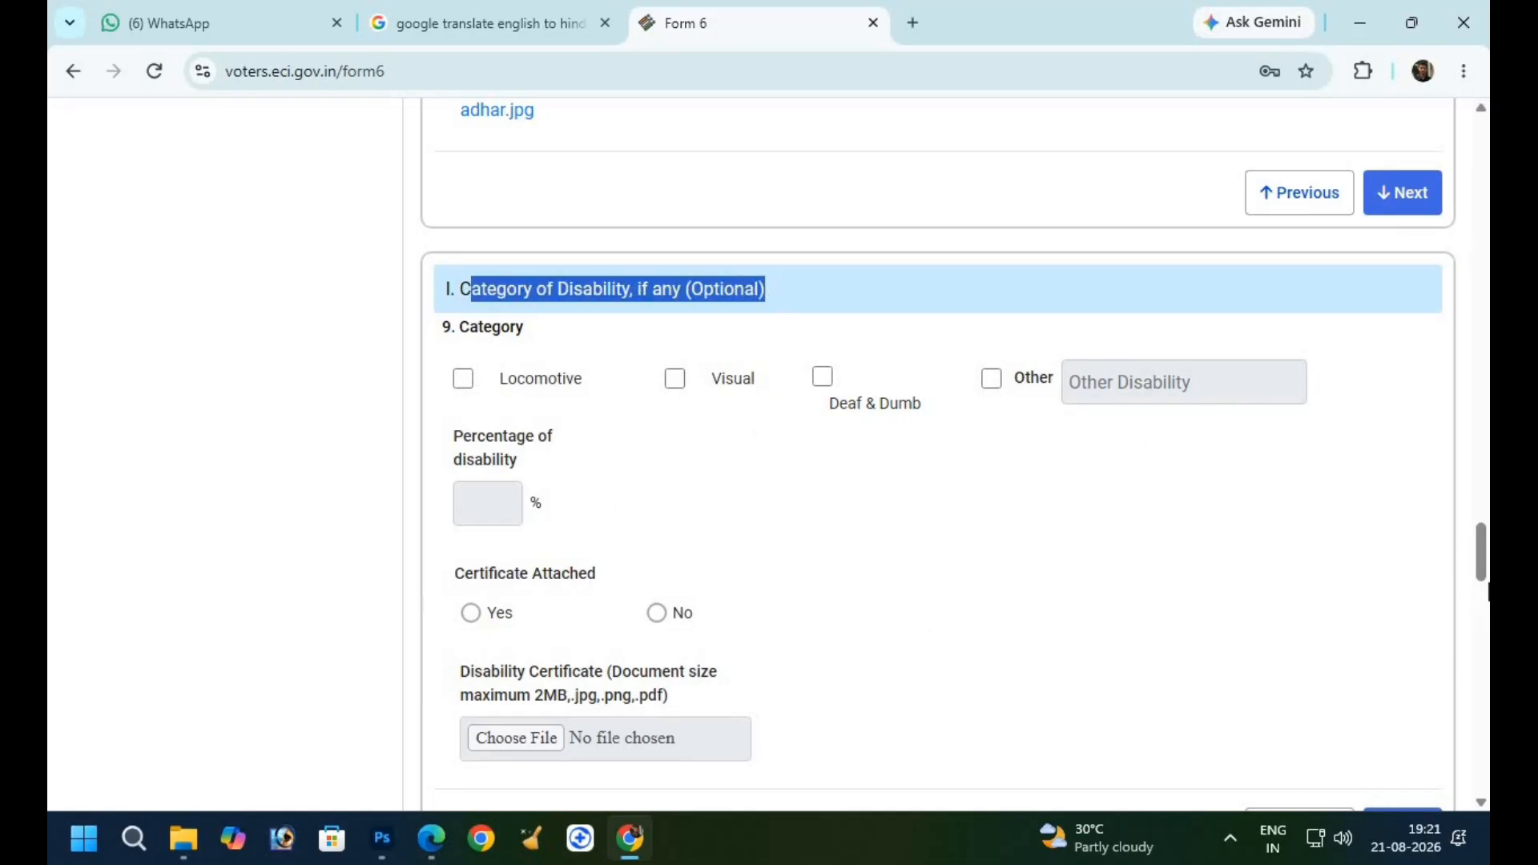
scroll(1485, 561, down, 3)
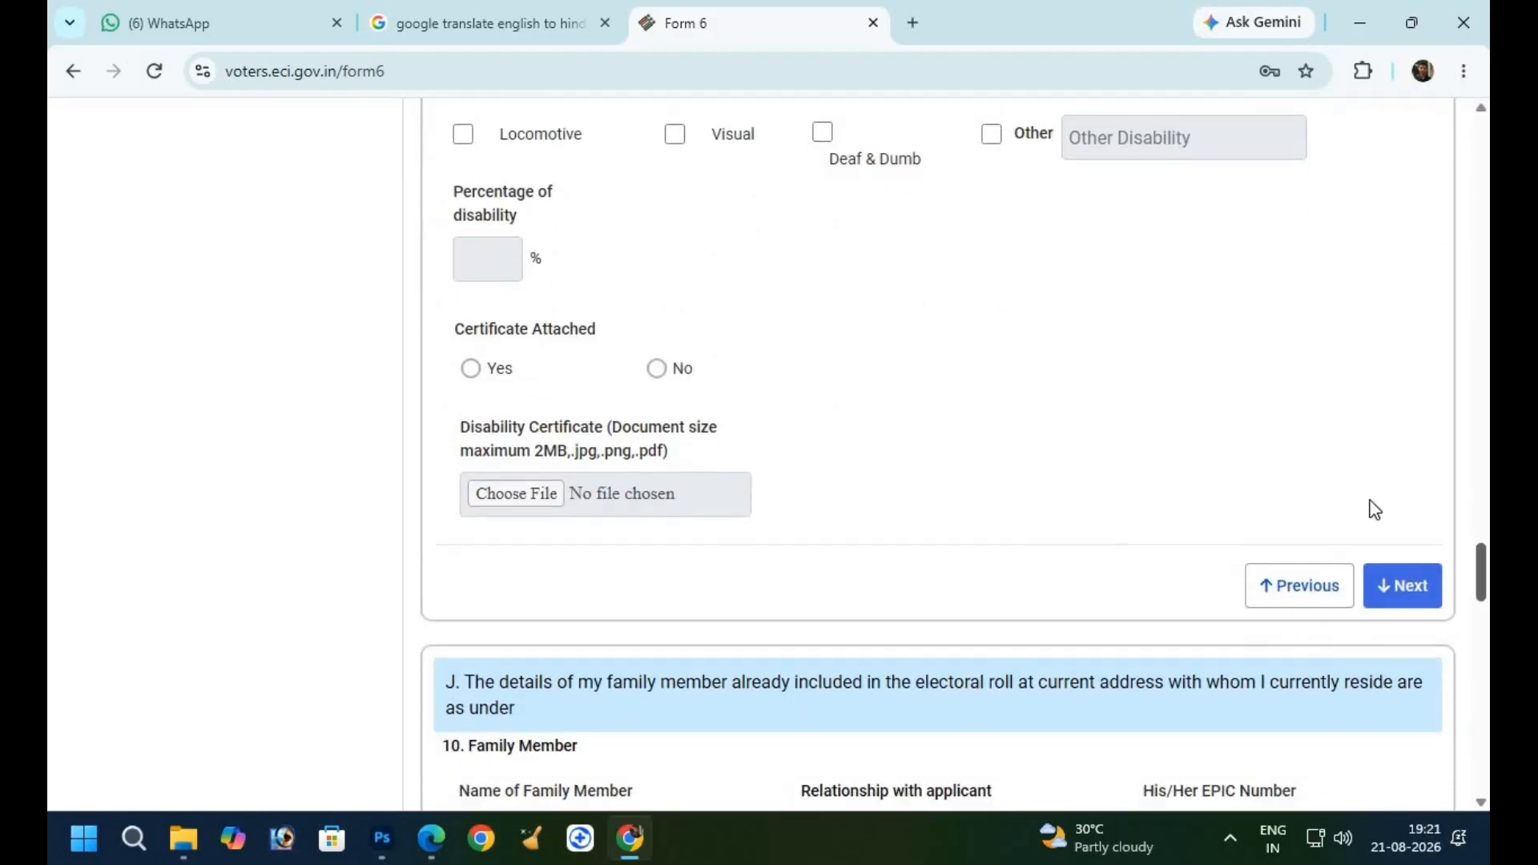
click(1406, 591)
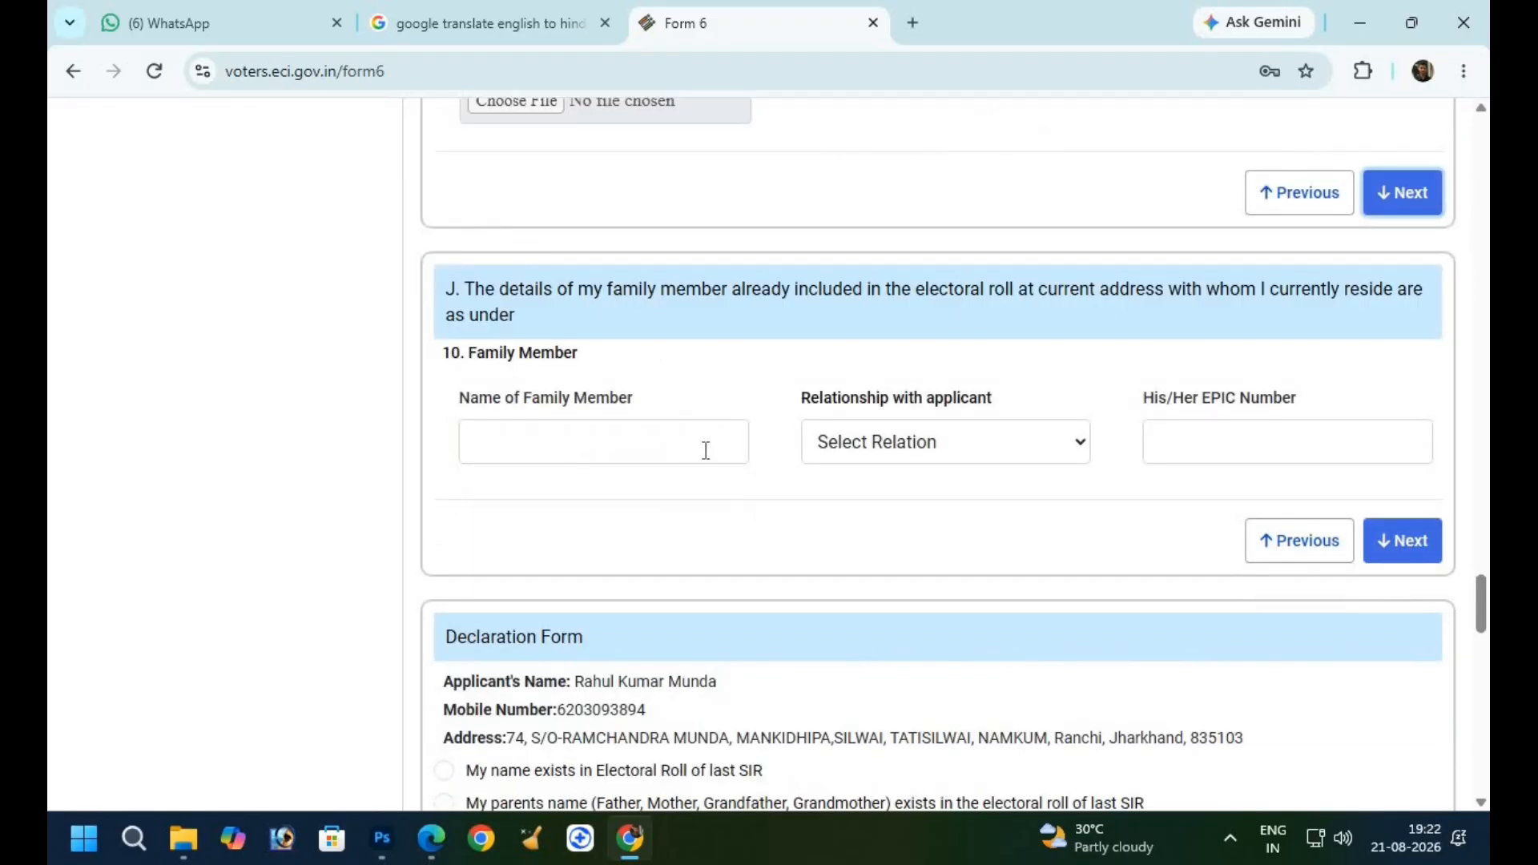
Enter the full name of the family member already on the electoral roll
click(532, 453)
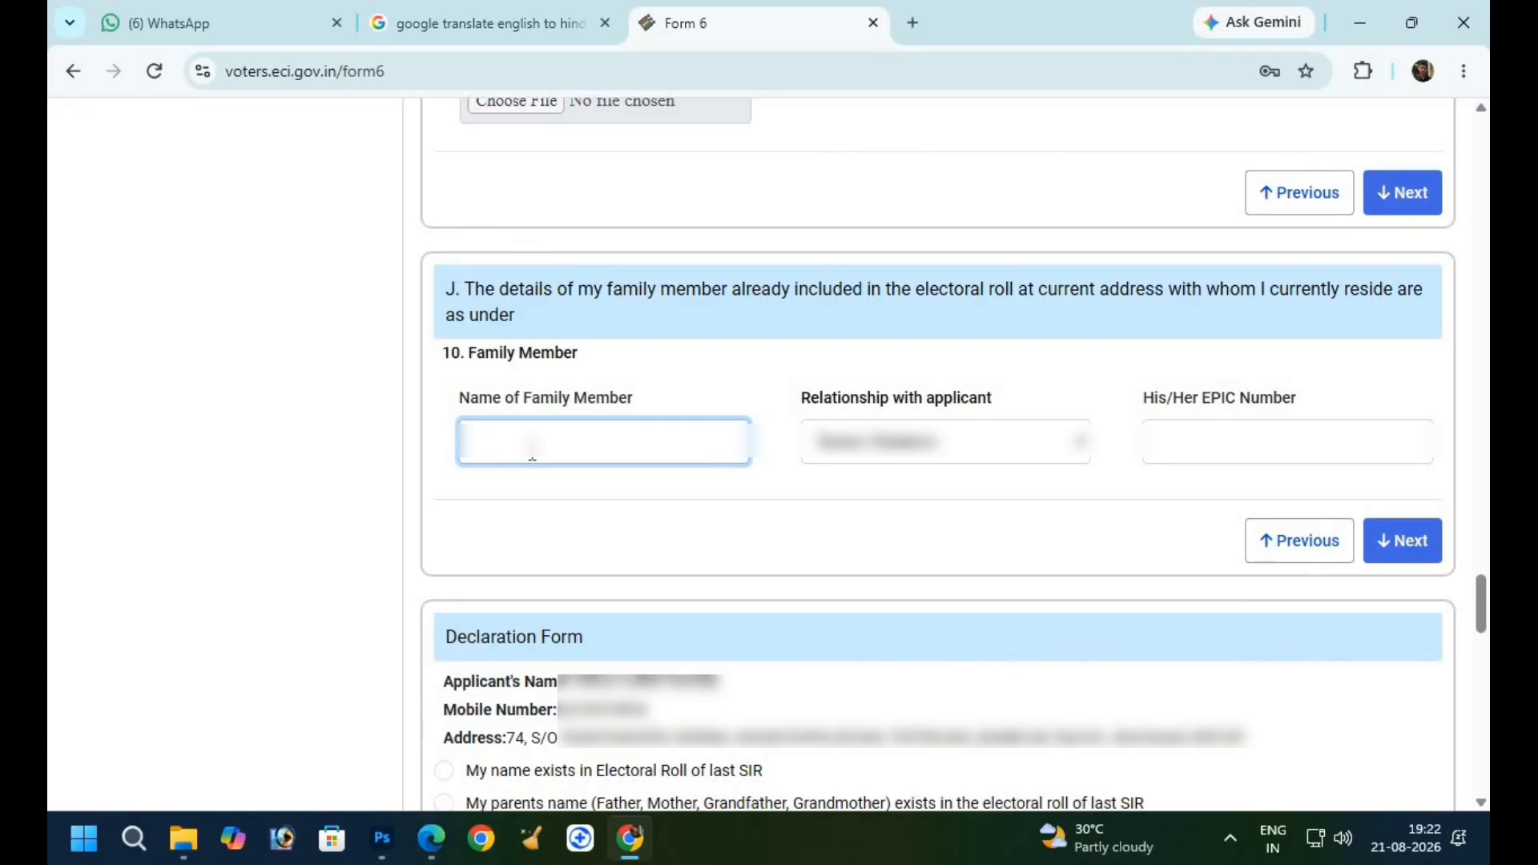
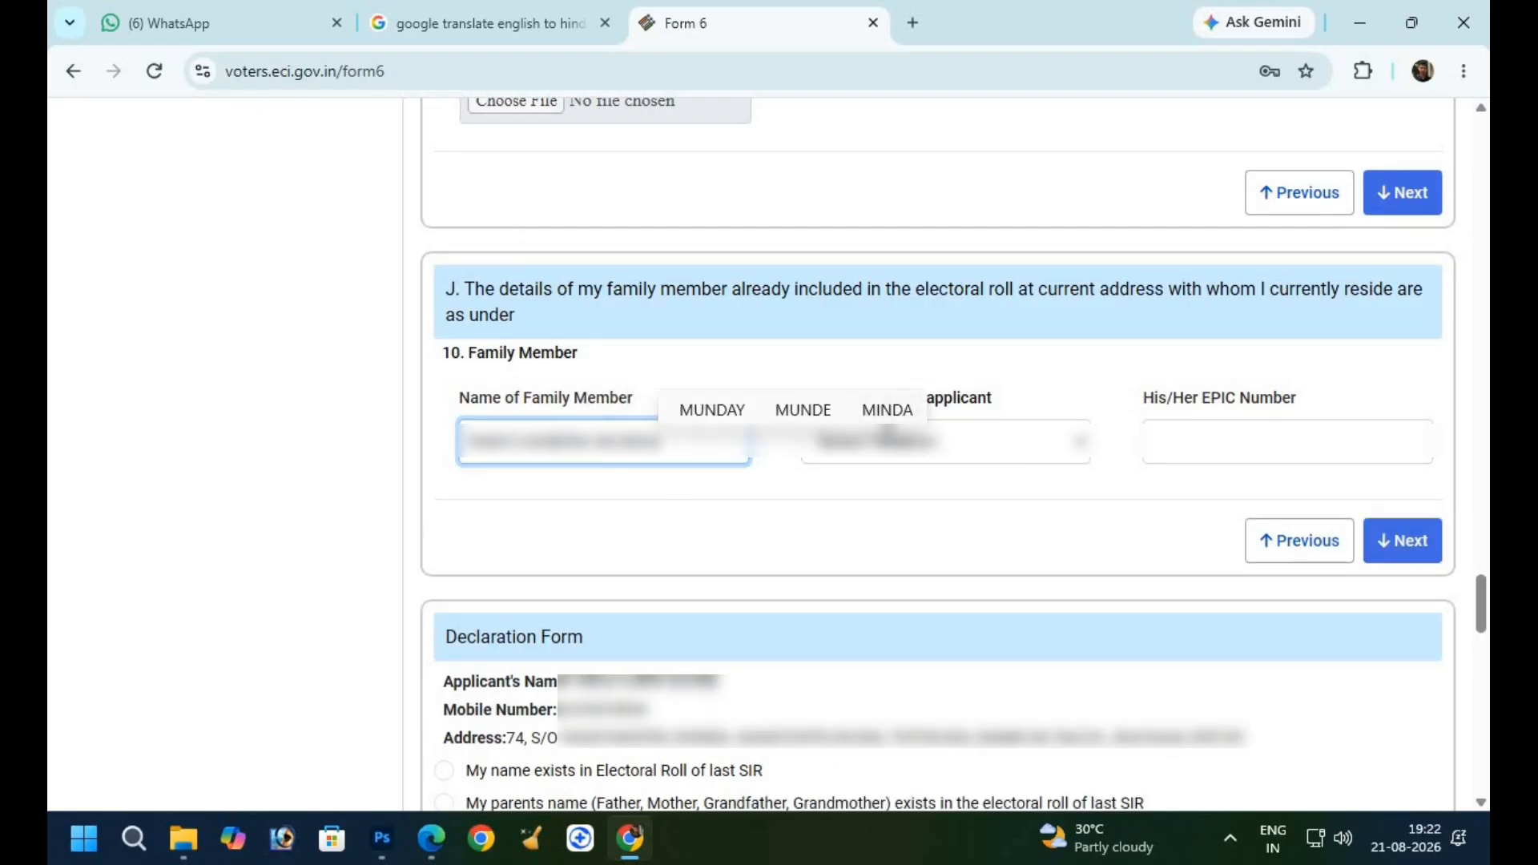
Set the relationship with the applicant to Father, enter the family member's EPIC number, and continue
click(896, 455)
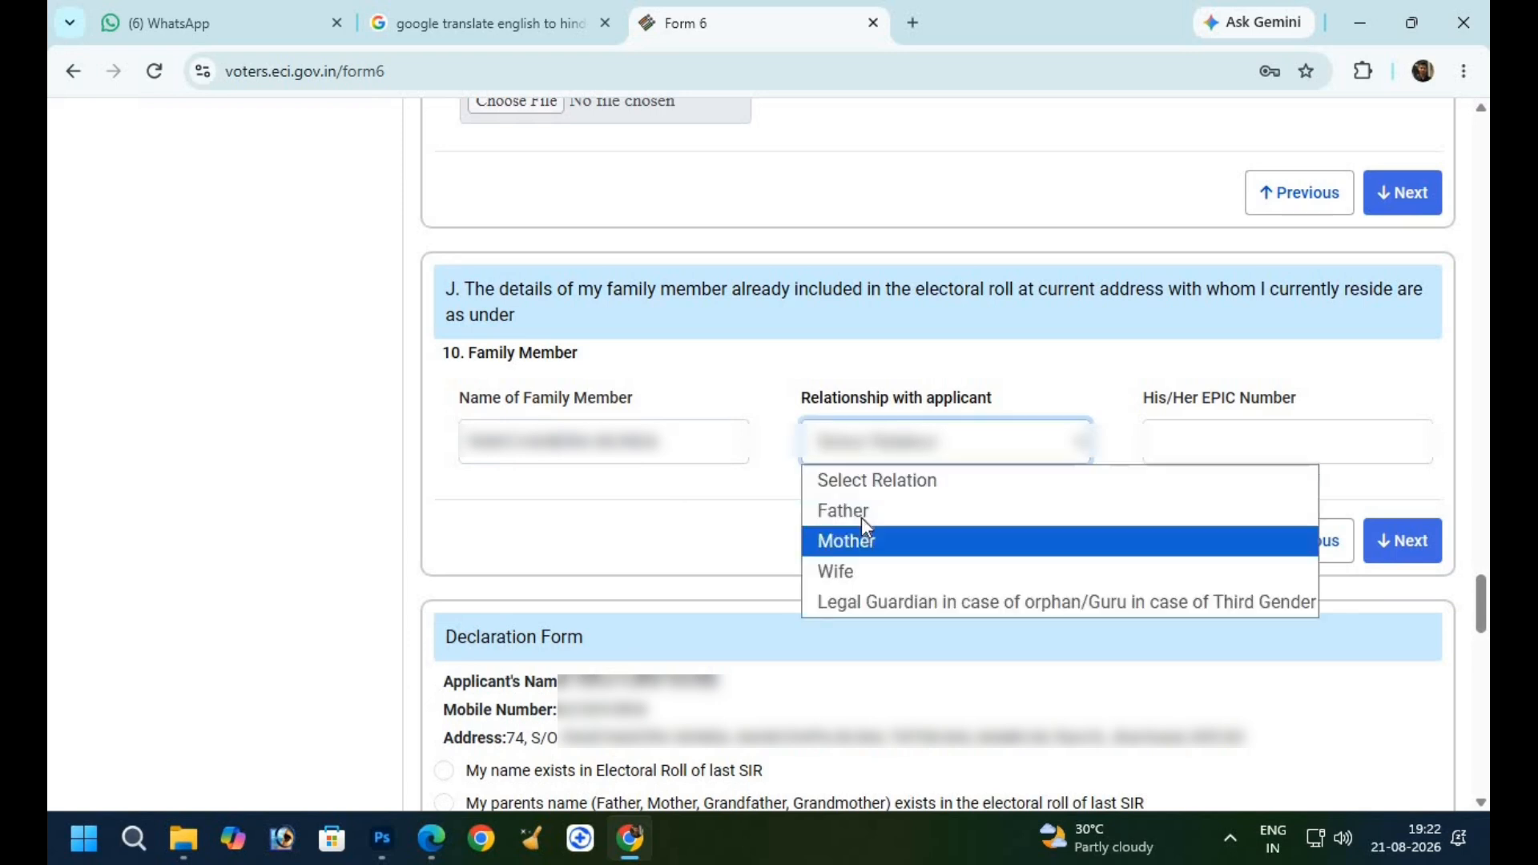
click(935, 513)
click(1185, 437)
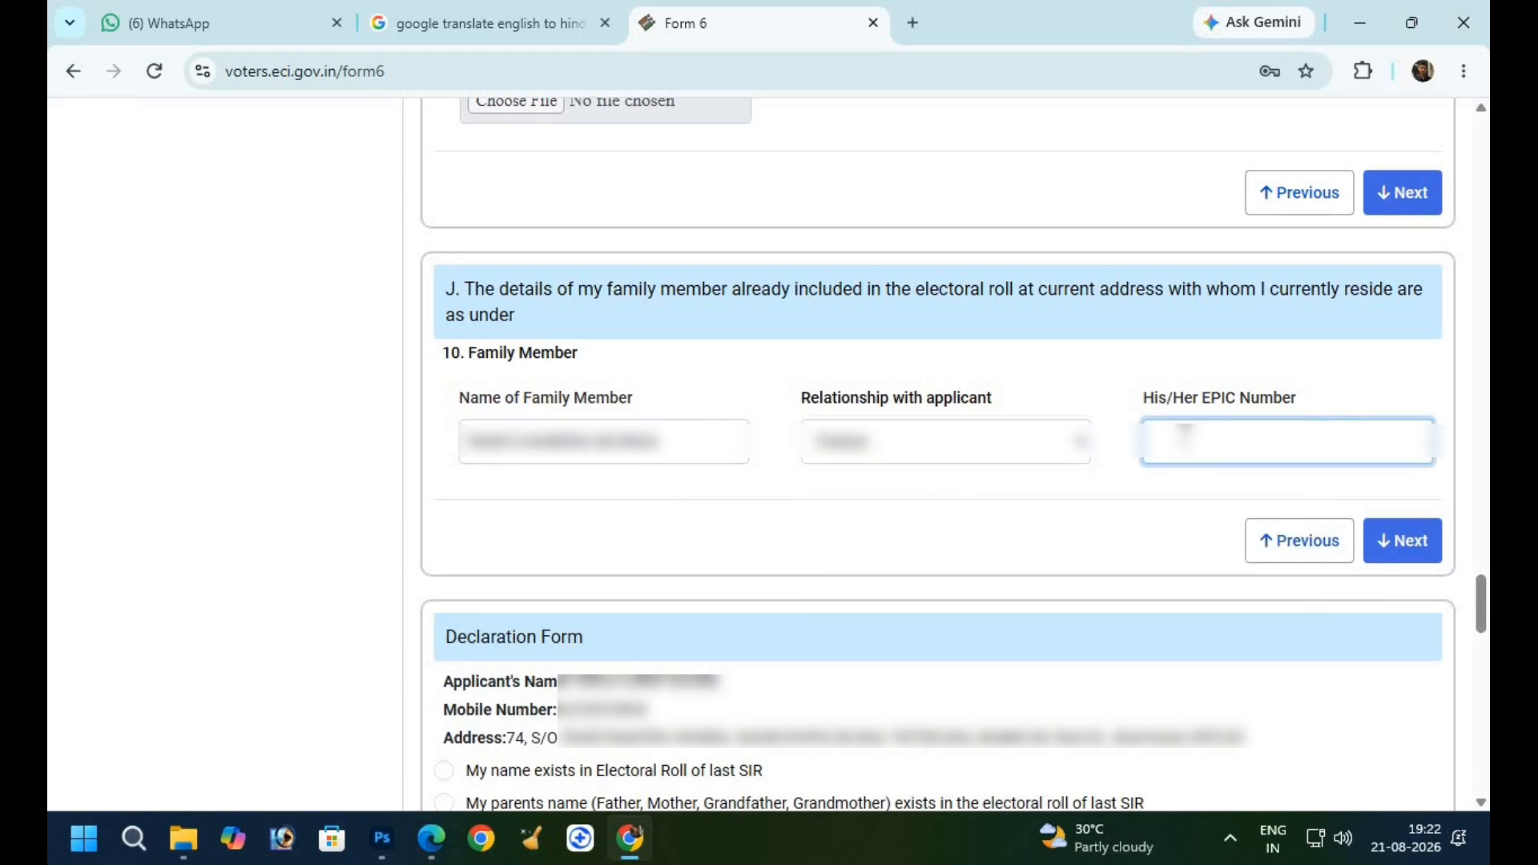
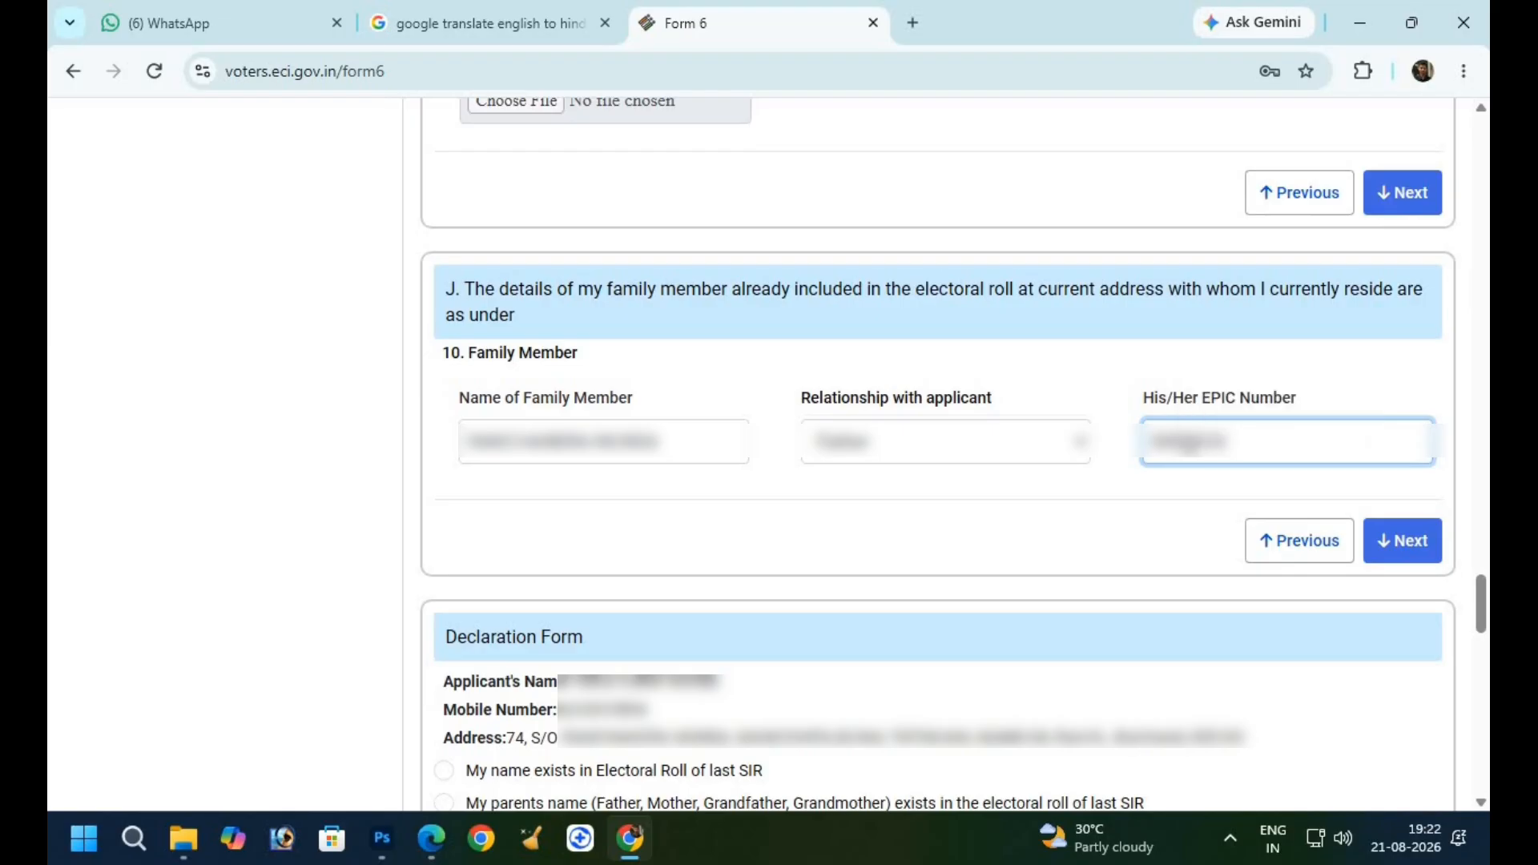
click(1411, 551)
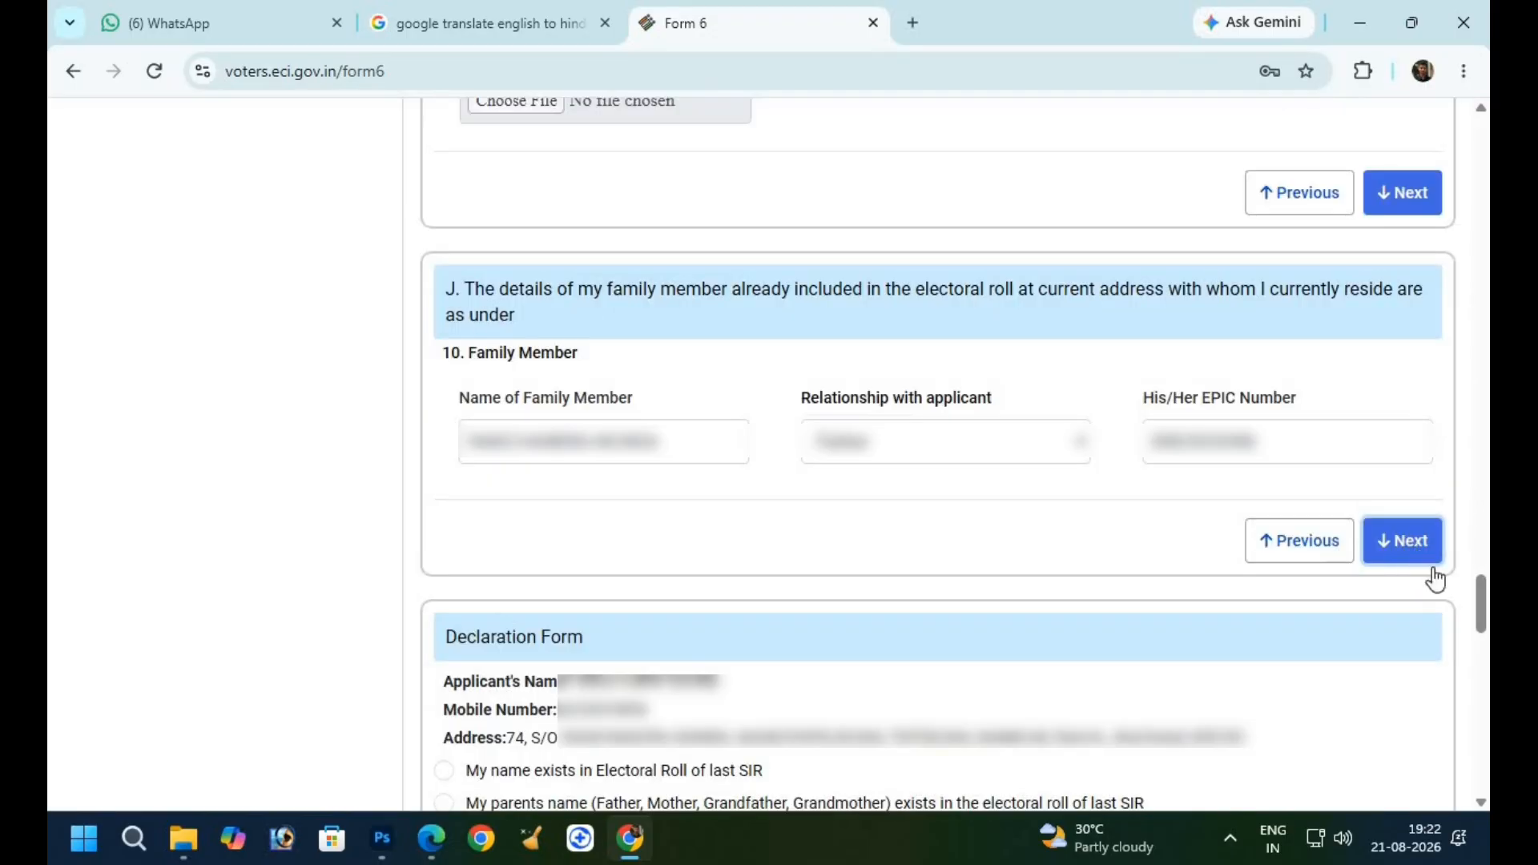
Translate the first two declaration options into Hindi in the Google Translate tab to understand them
drag(1481, 602, 1487, 659)
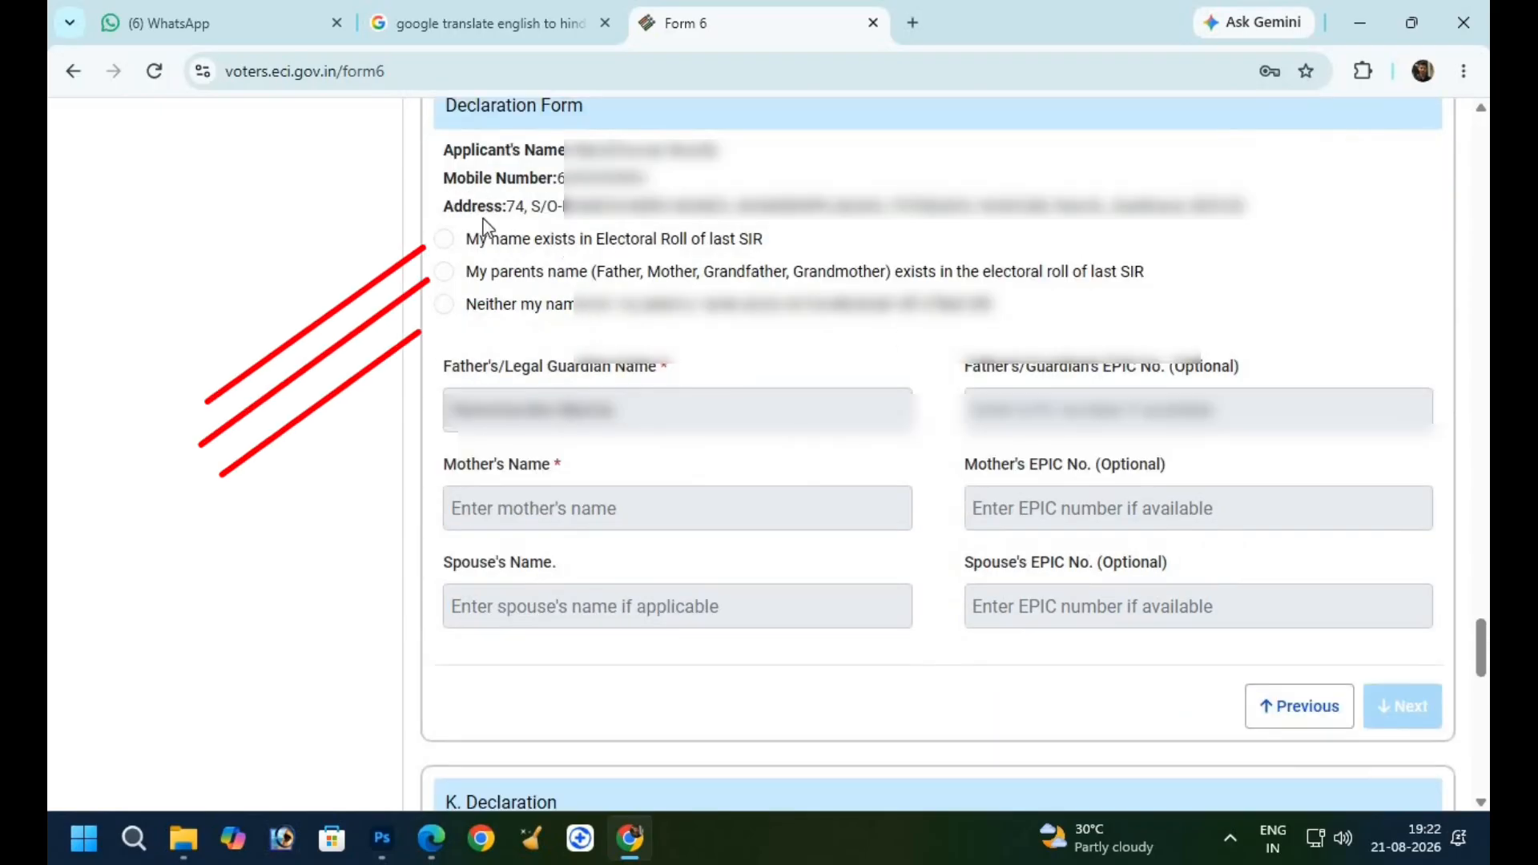
drag(473, 245, 783, 241)
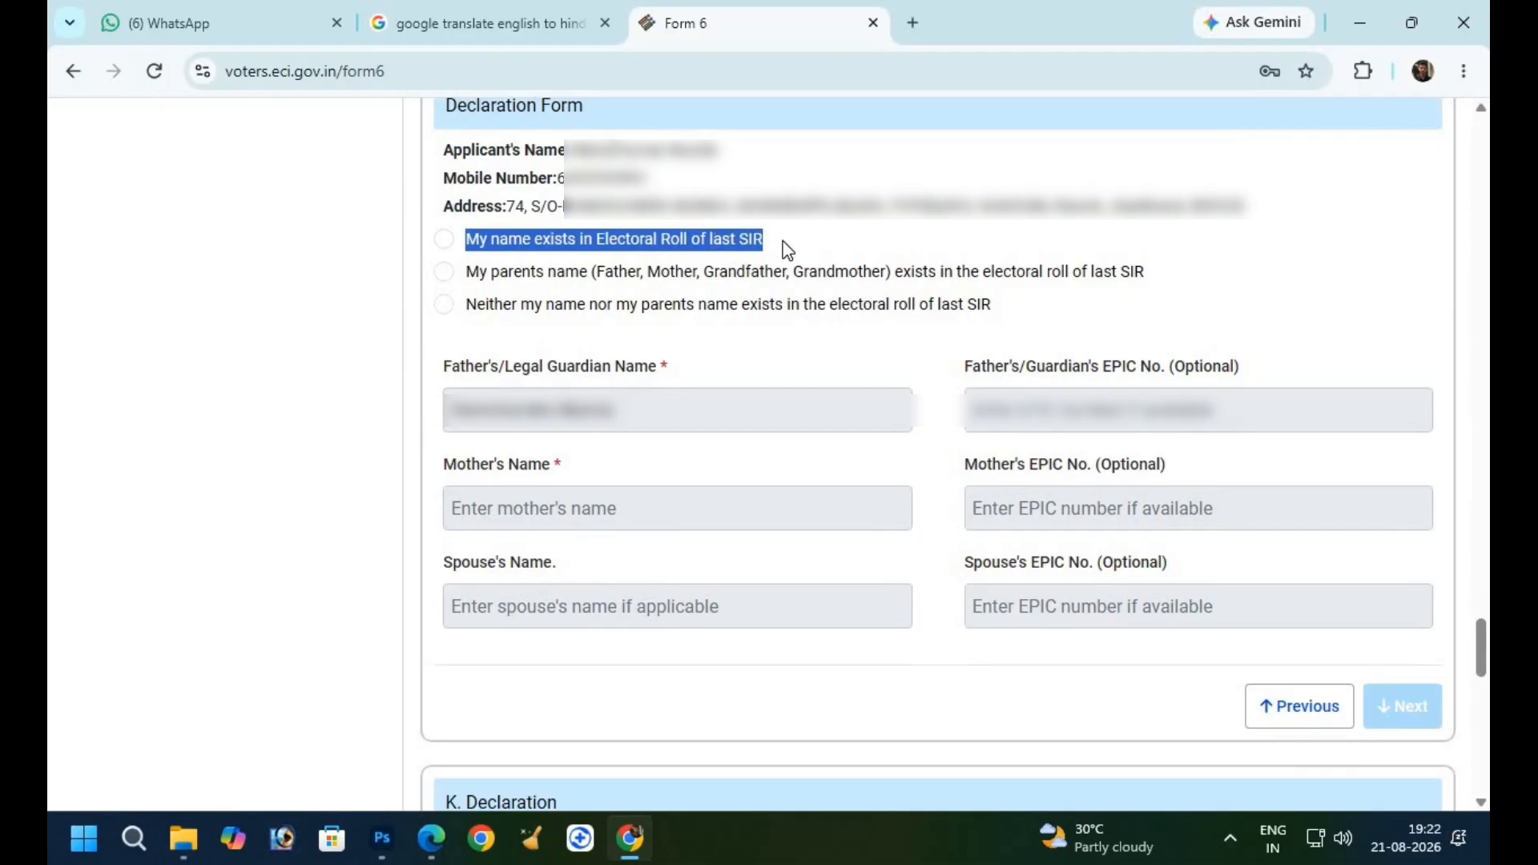
drag(1483, 659, 1483, 651)
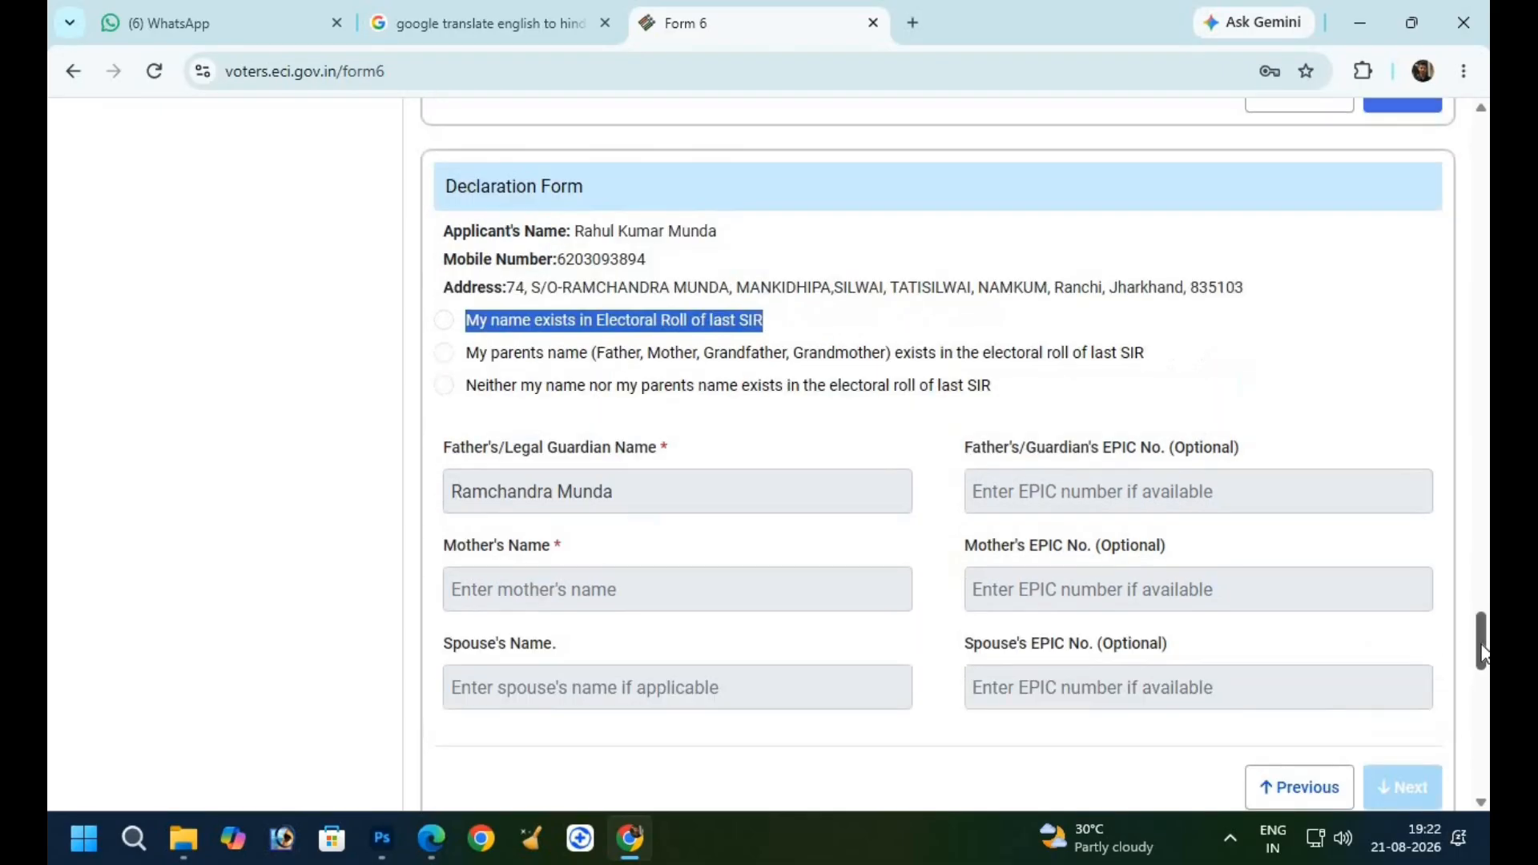
click(814, 311)
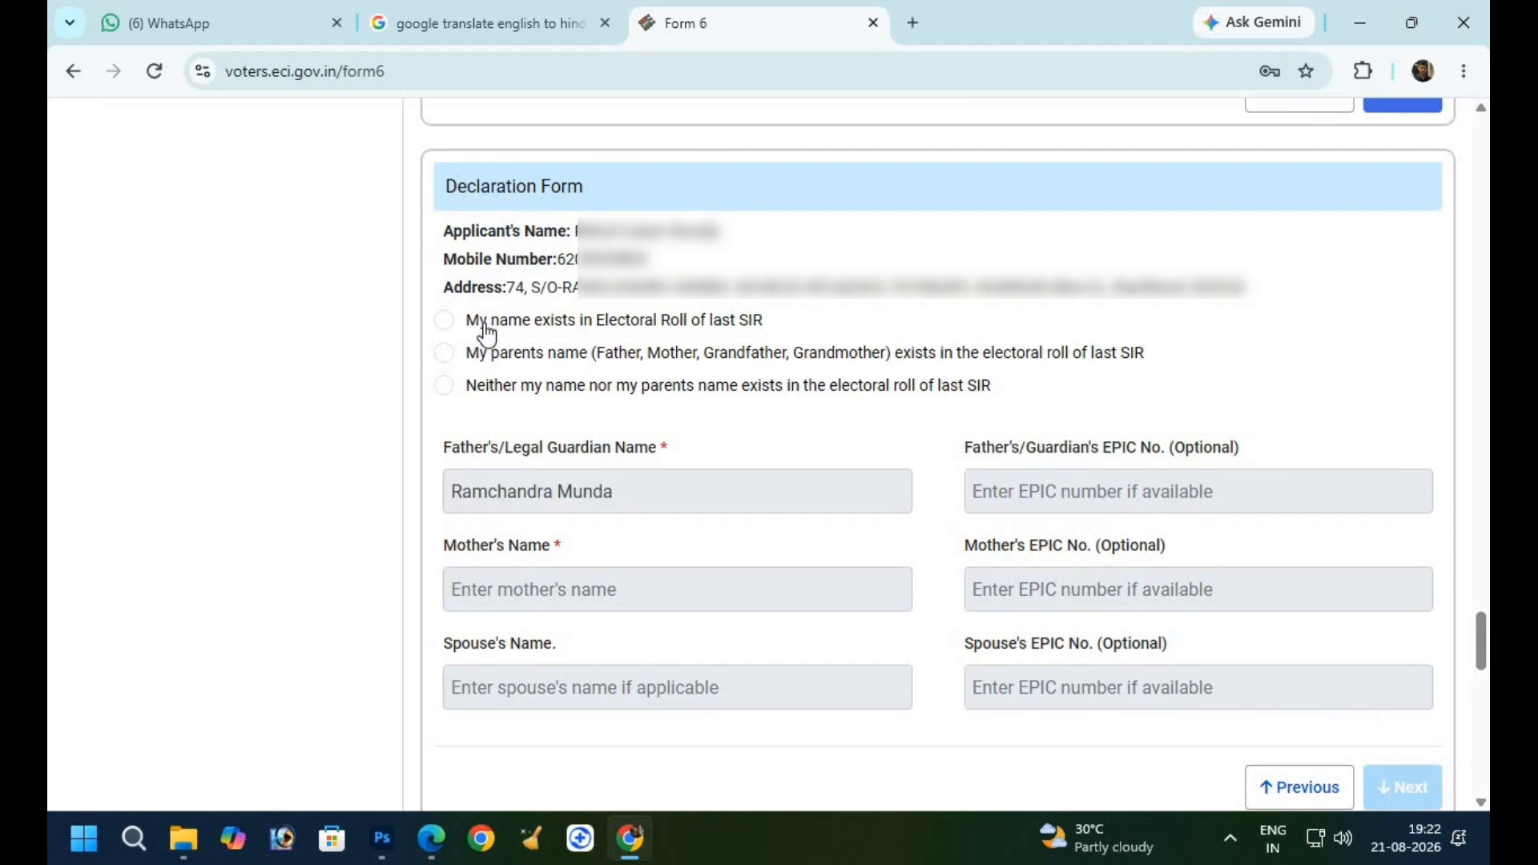
drag(471, 330, 766, 326)
key(ctrl+c)
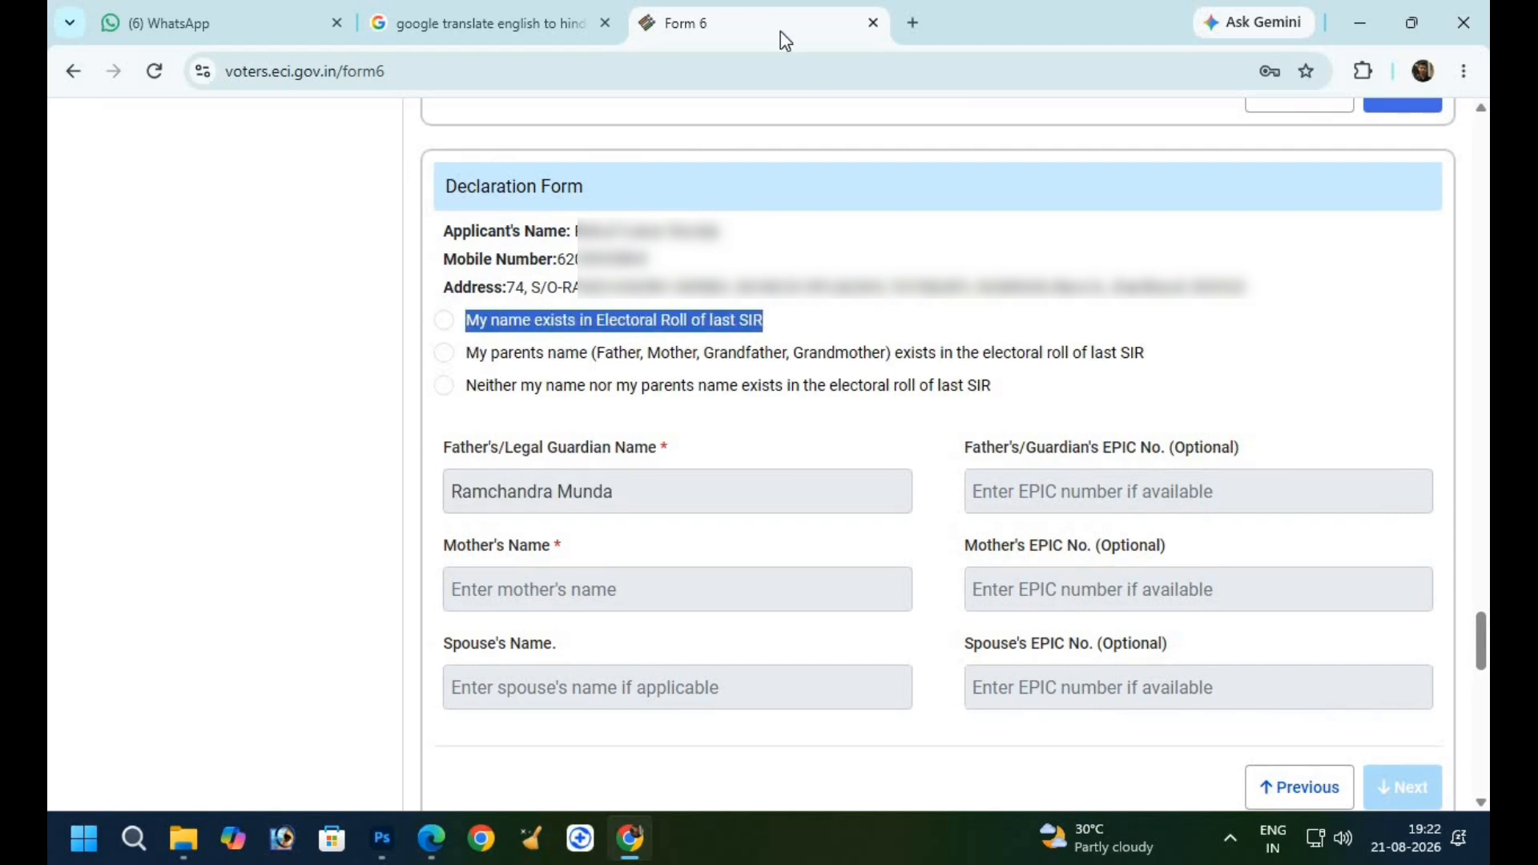
click(425, 22)
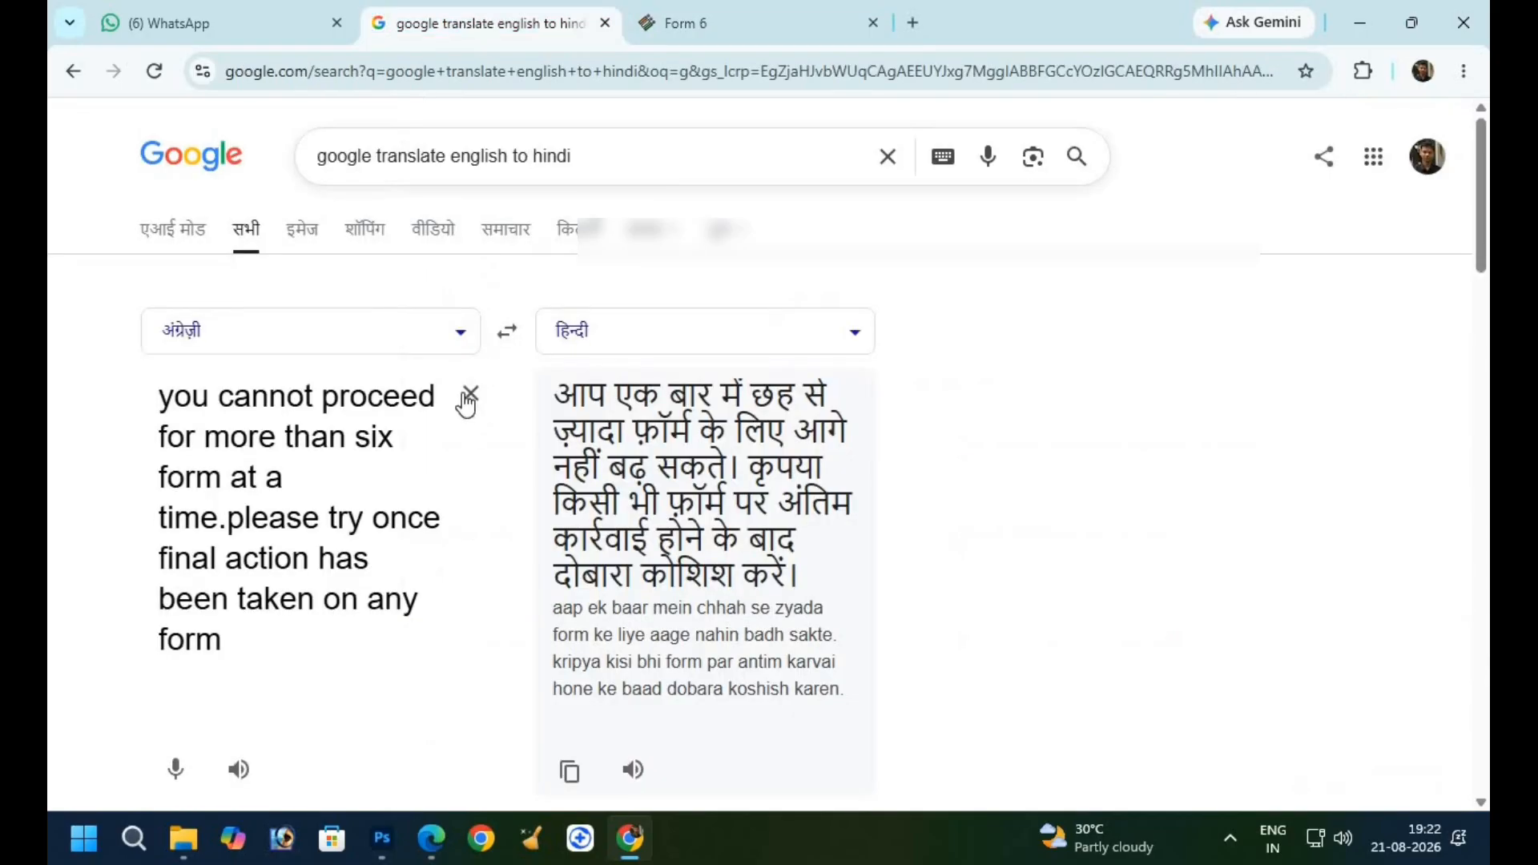
key(ctrl+a)
key(BackSpace)
key(ctrl+v)
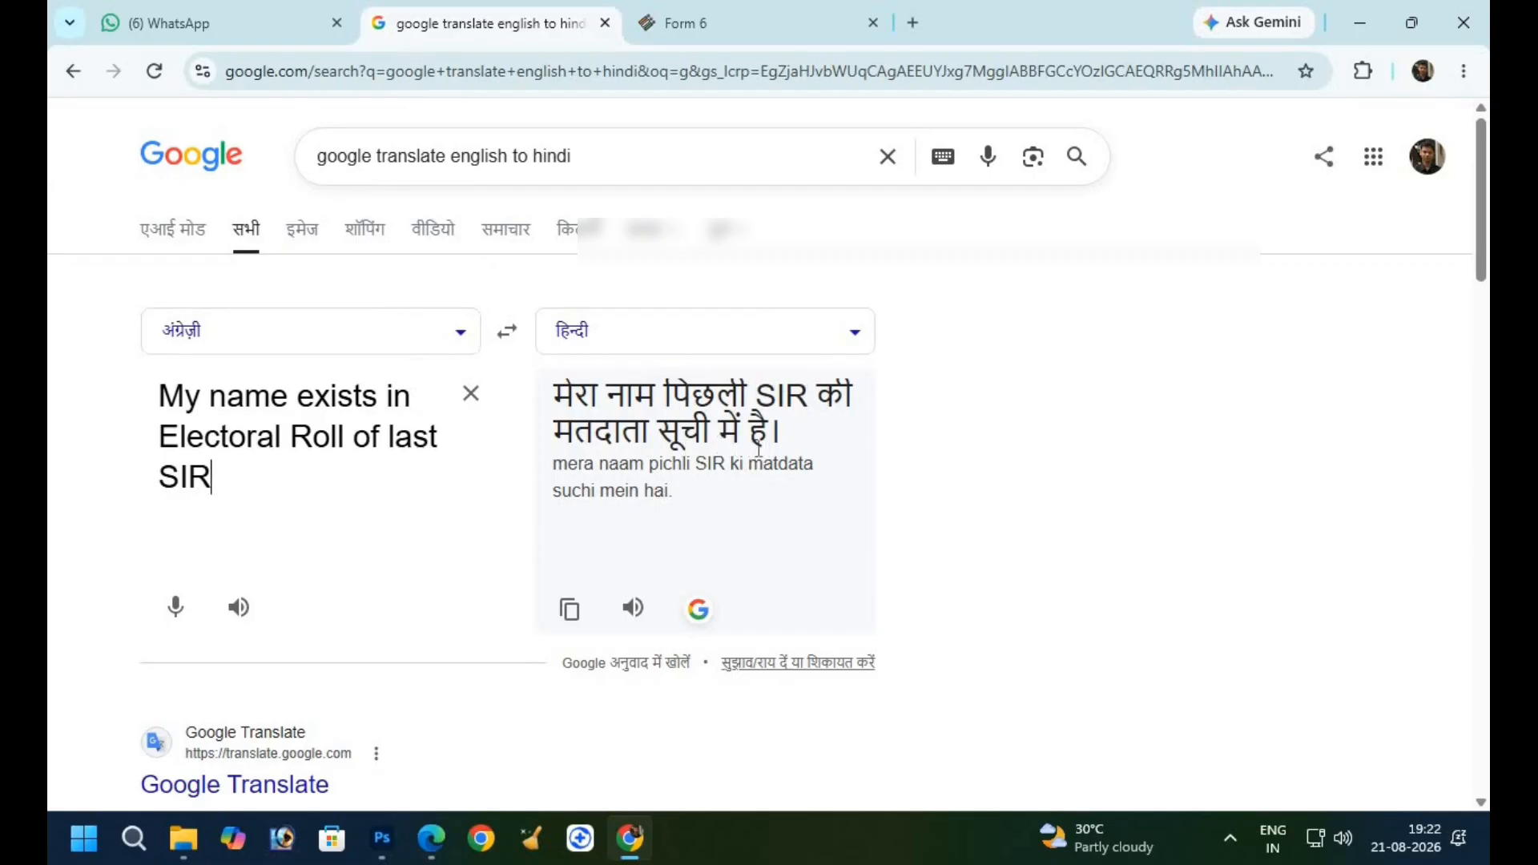
click(699, 25)
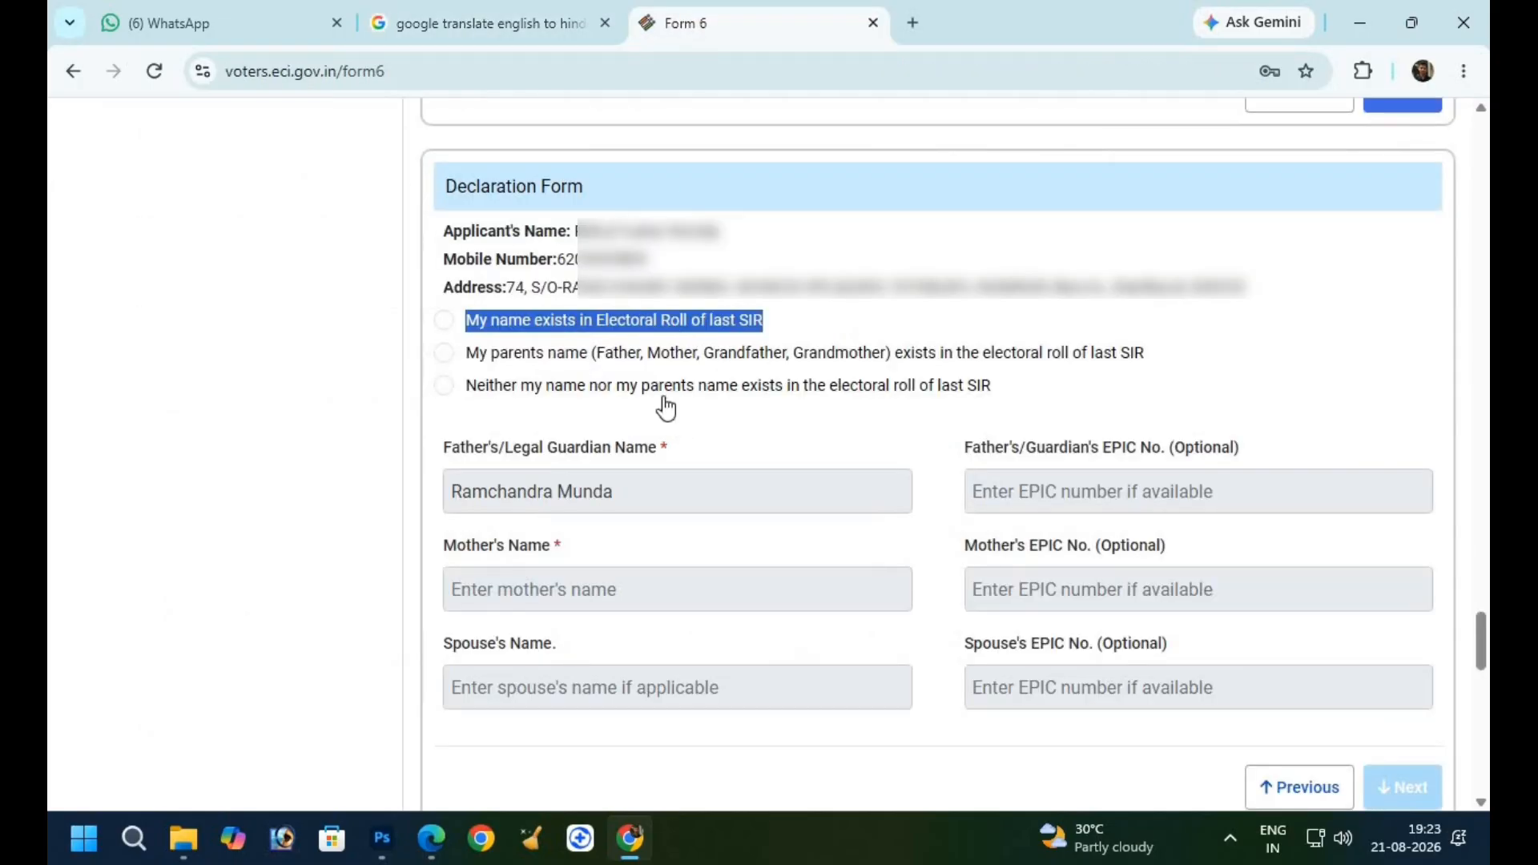
drag(468, 357, 1156, 376)
key(ctrl+c)
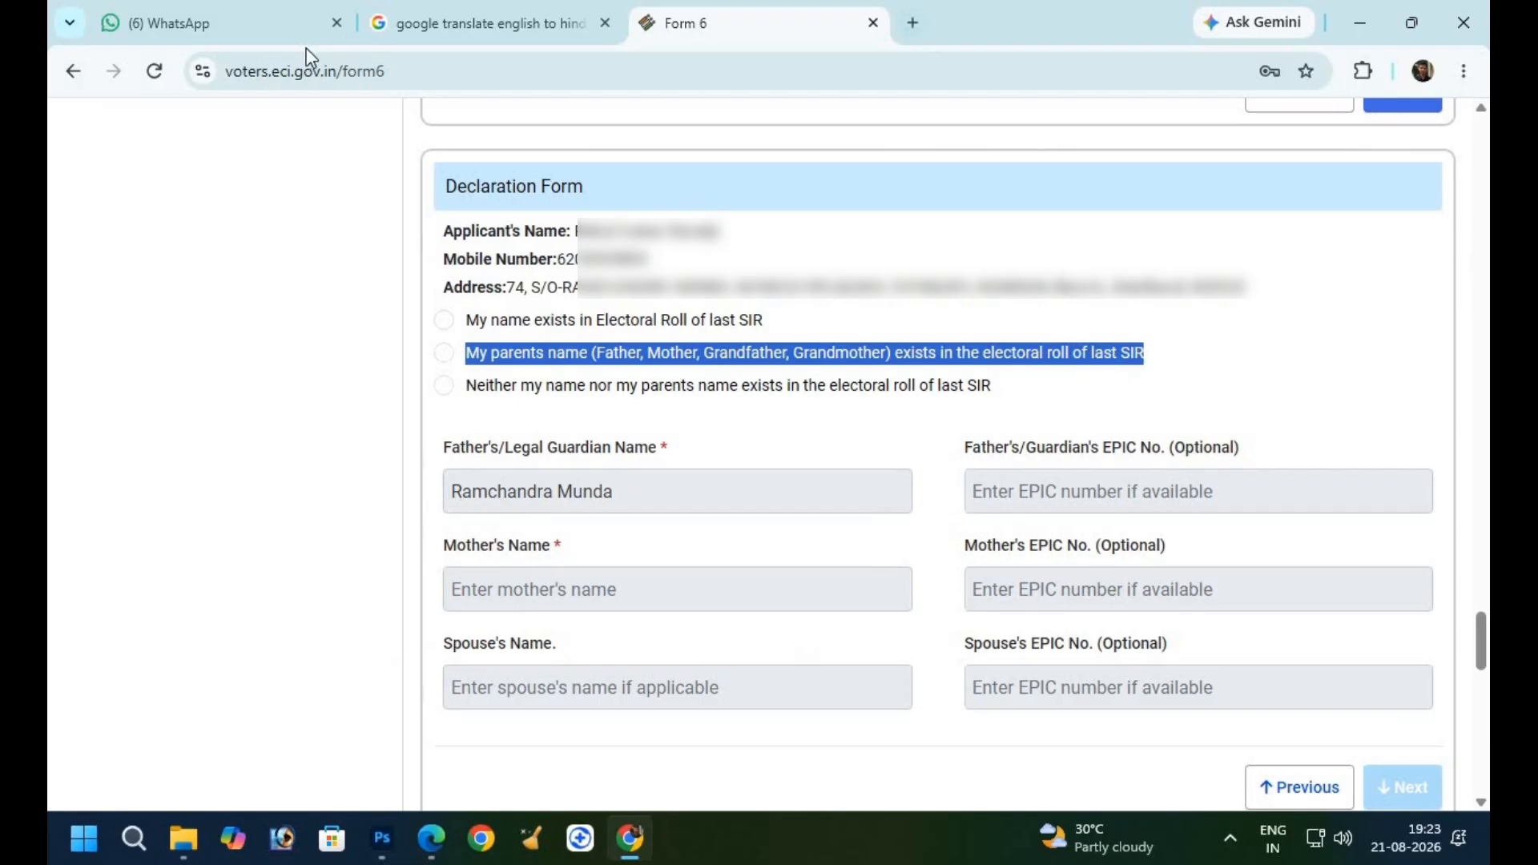
click(474, 27)
click(473, 396)
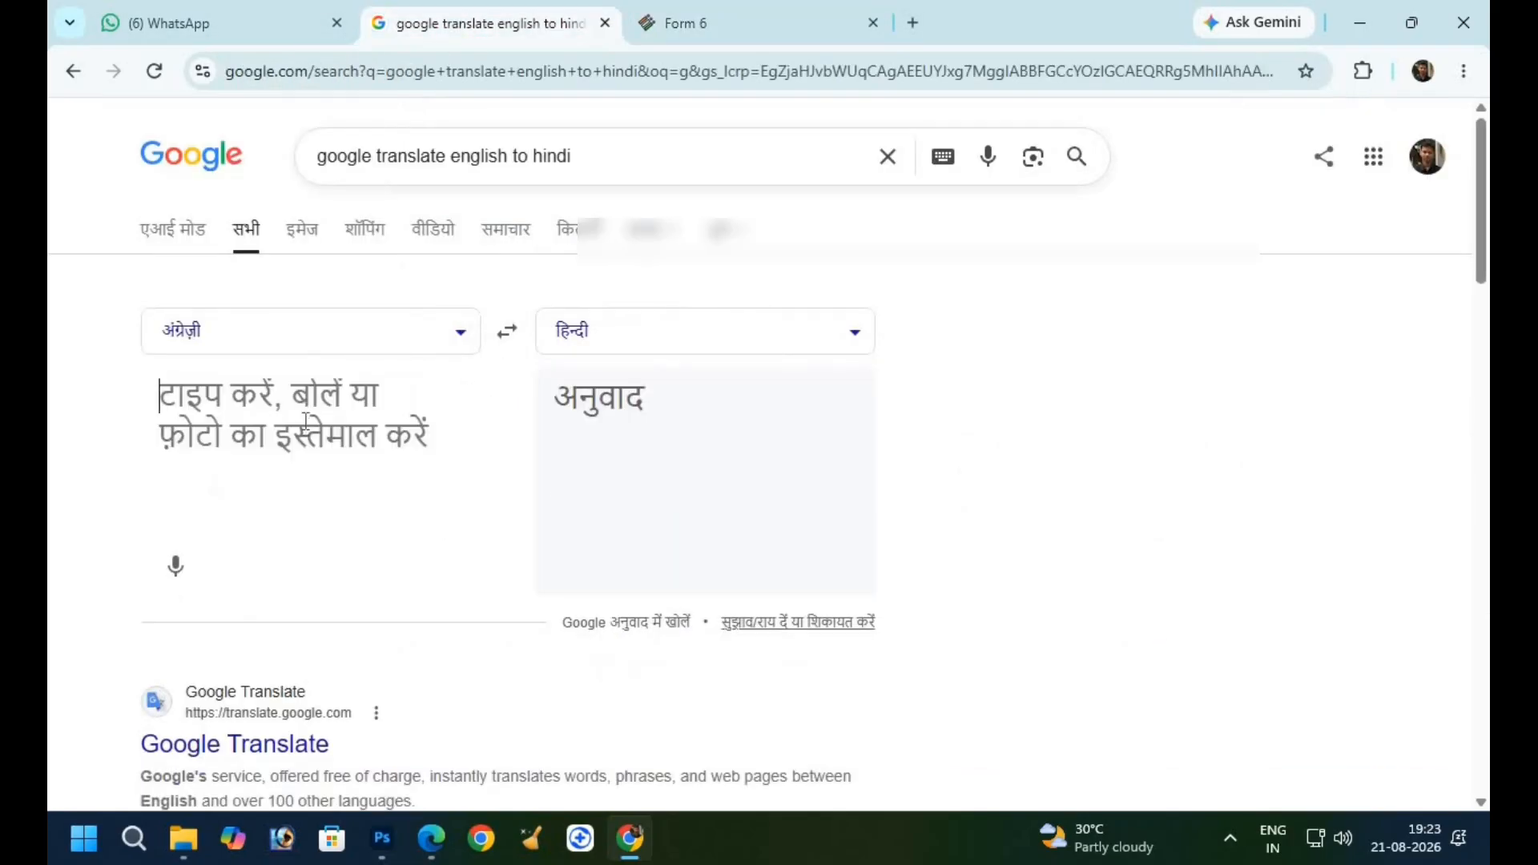
key(ctrl+v)
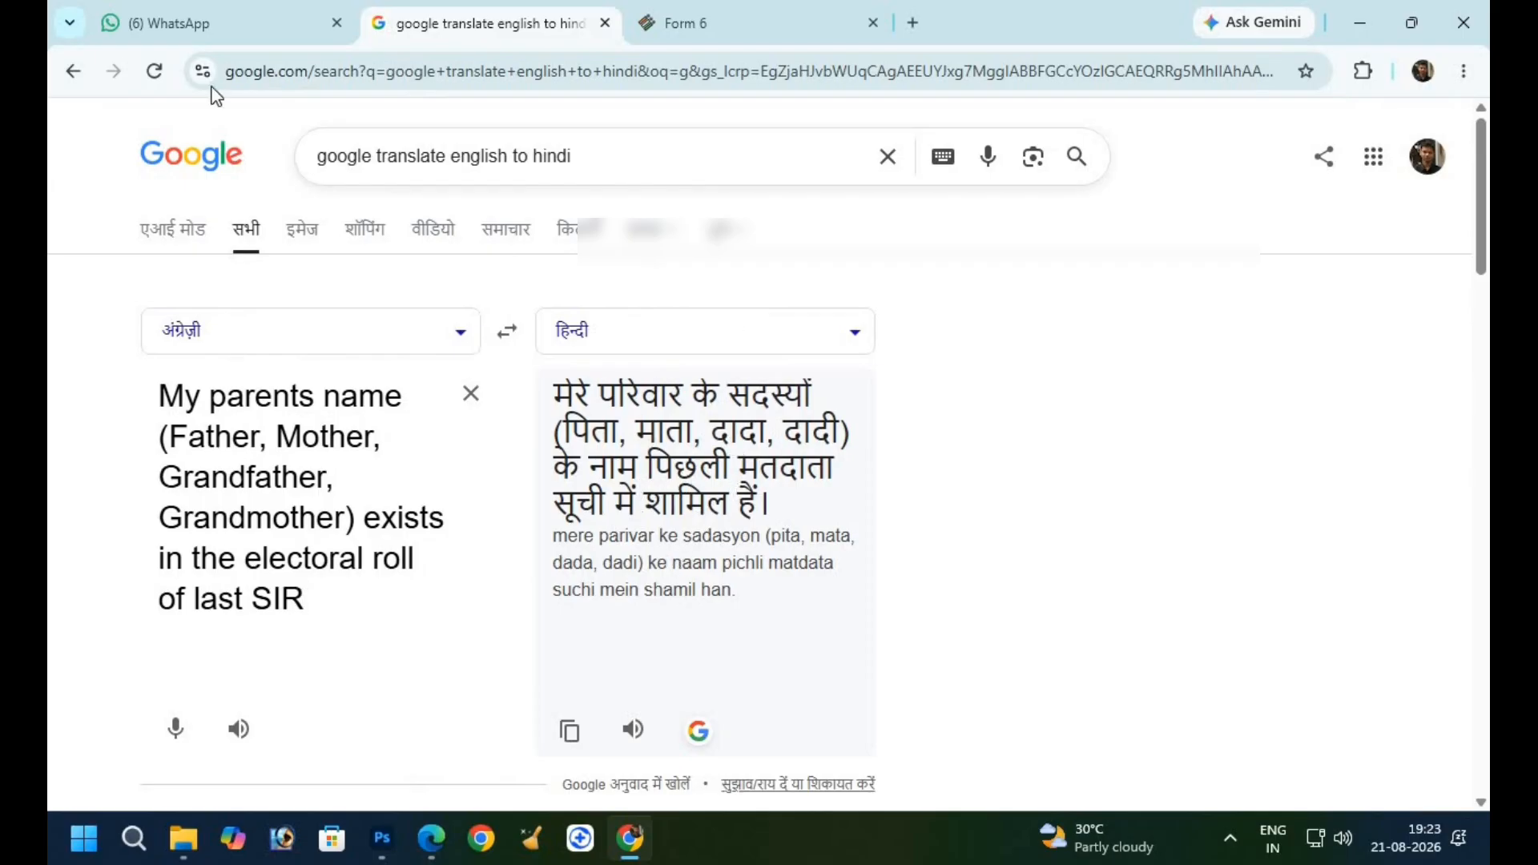
click(710, 17)
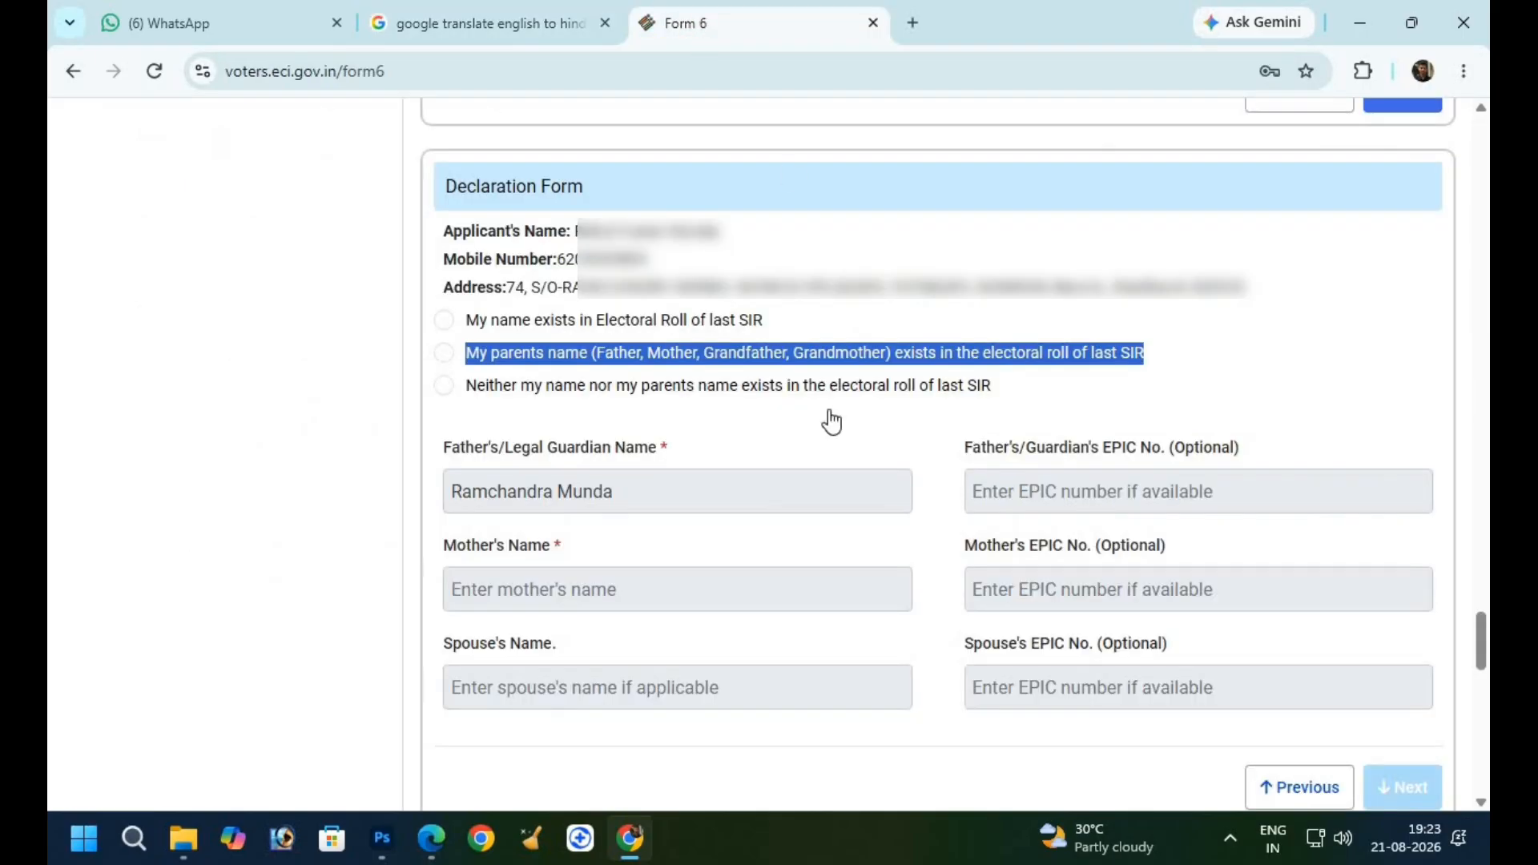
click(461, 367)
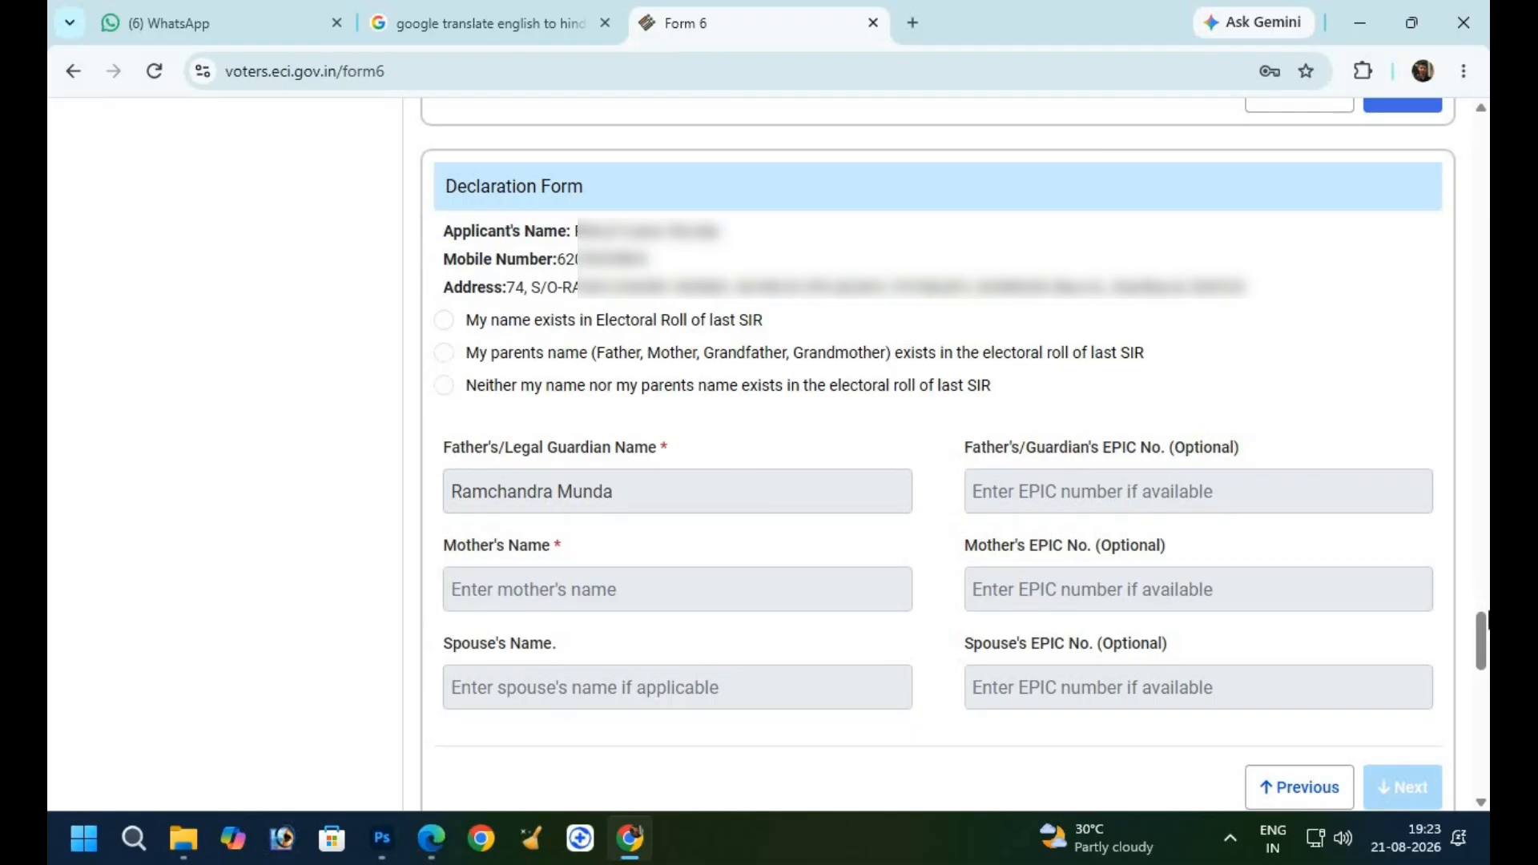
Declare that the parents' names exist in the electoral roll of last SIR, choosing SIR 2002/2003/2005
drag(1481, 639, 1479, 602)
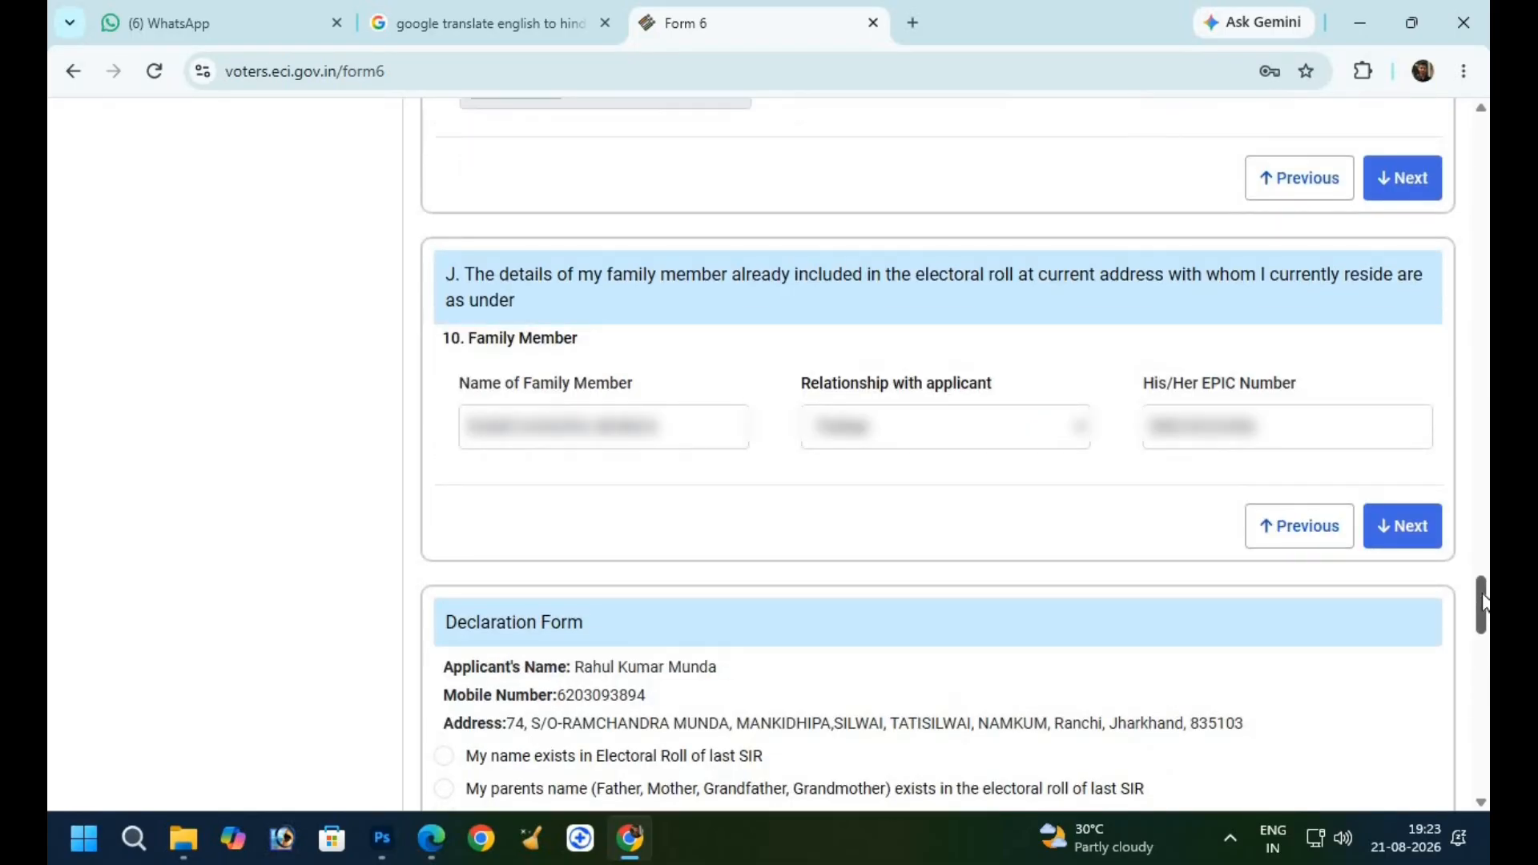
click(1409, 527)
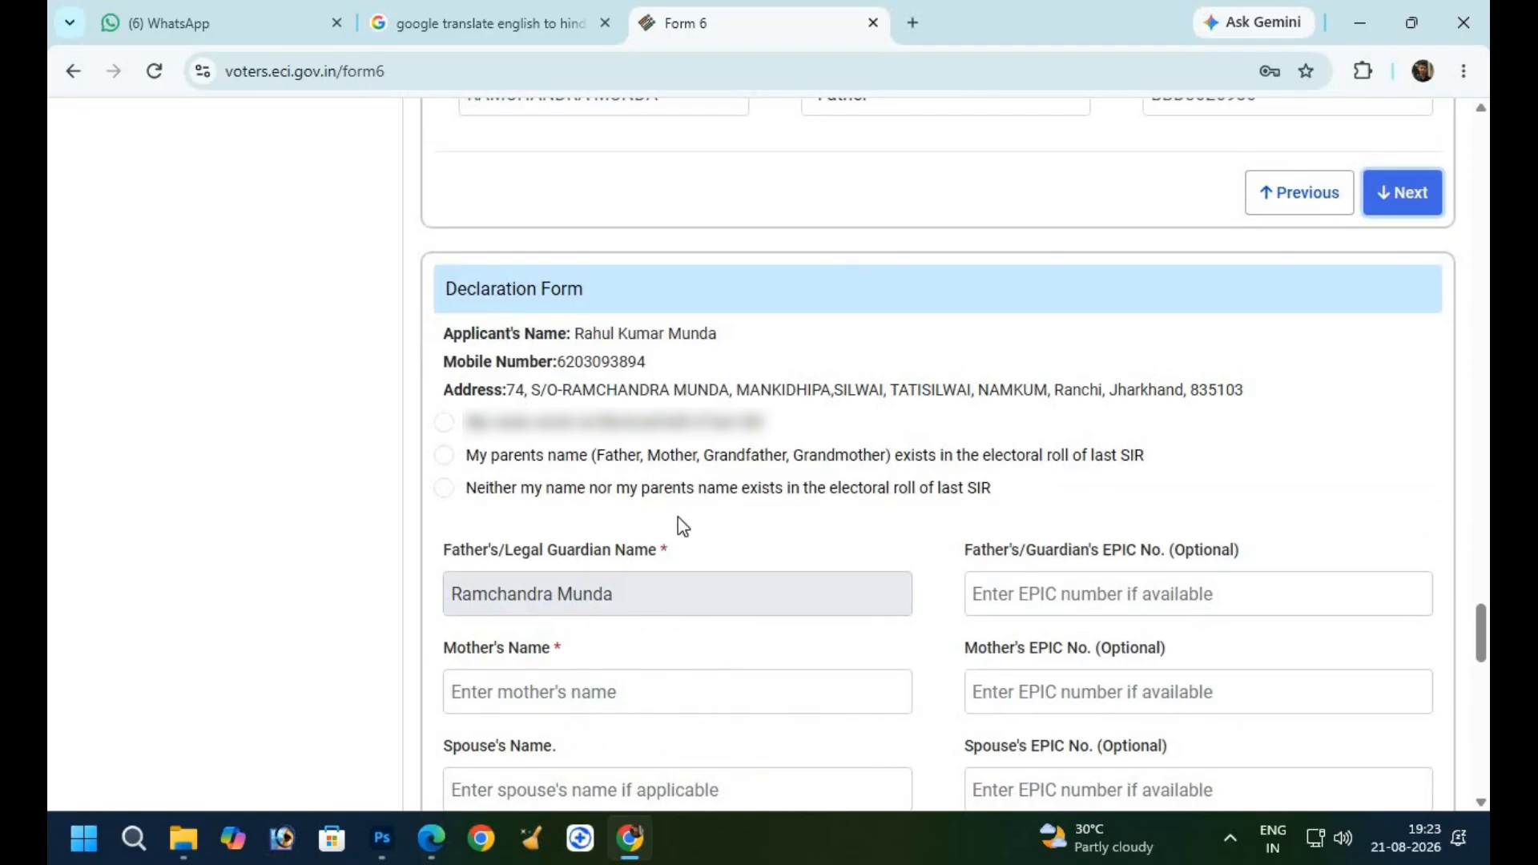
click(459, 457)
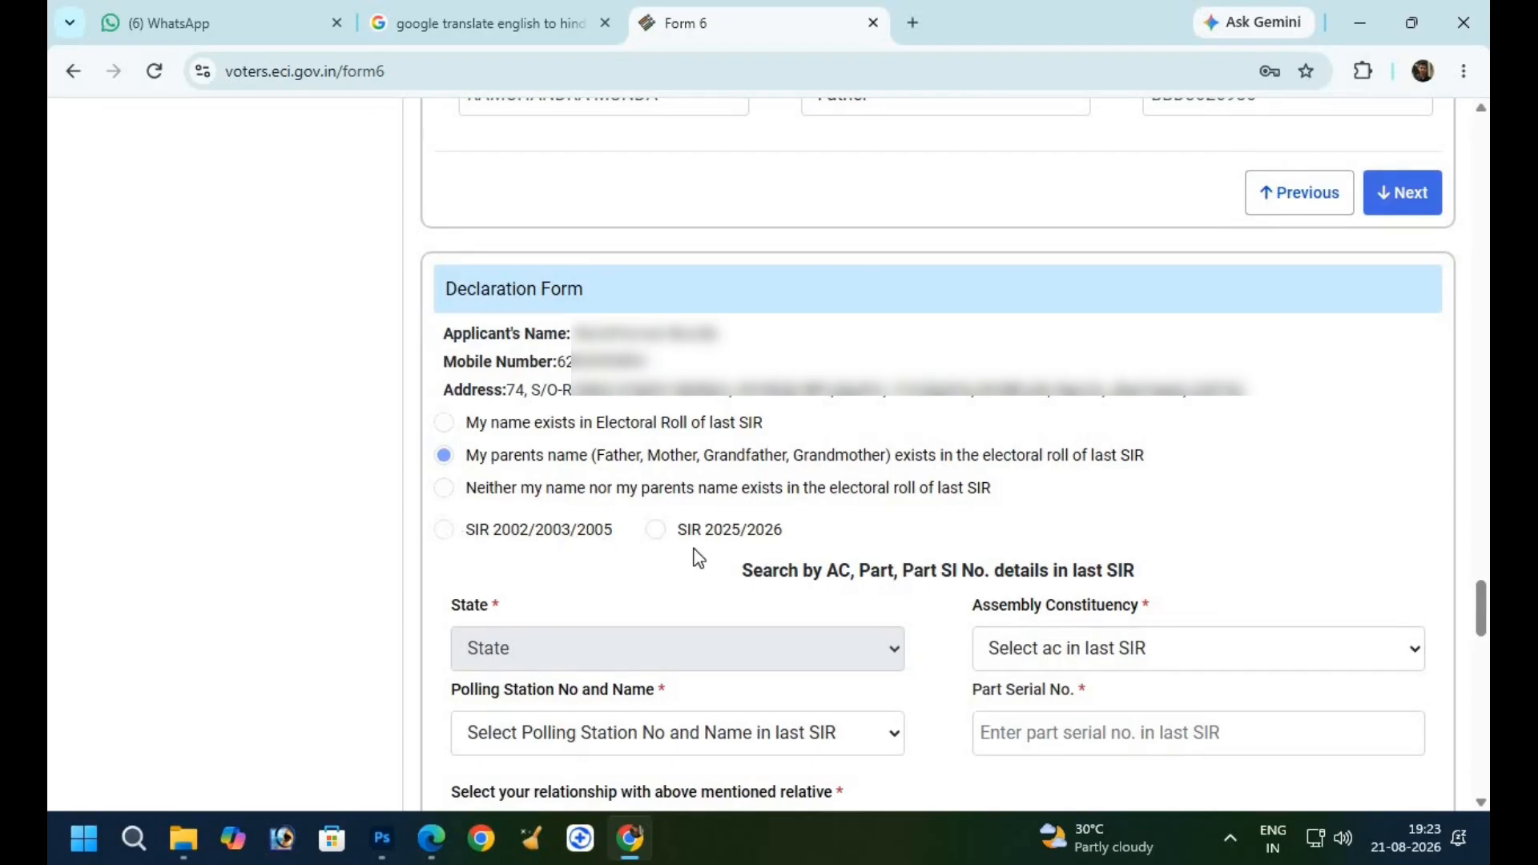
click(445, 530)
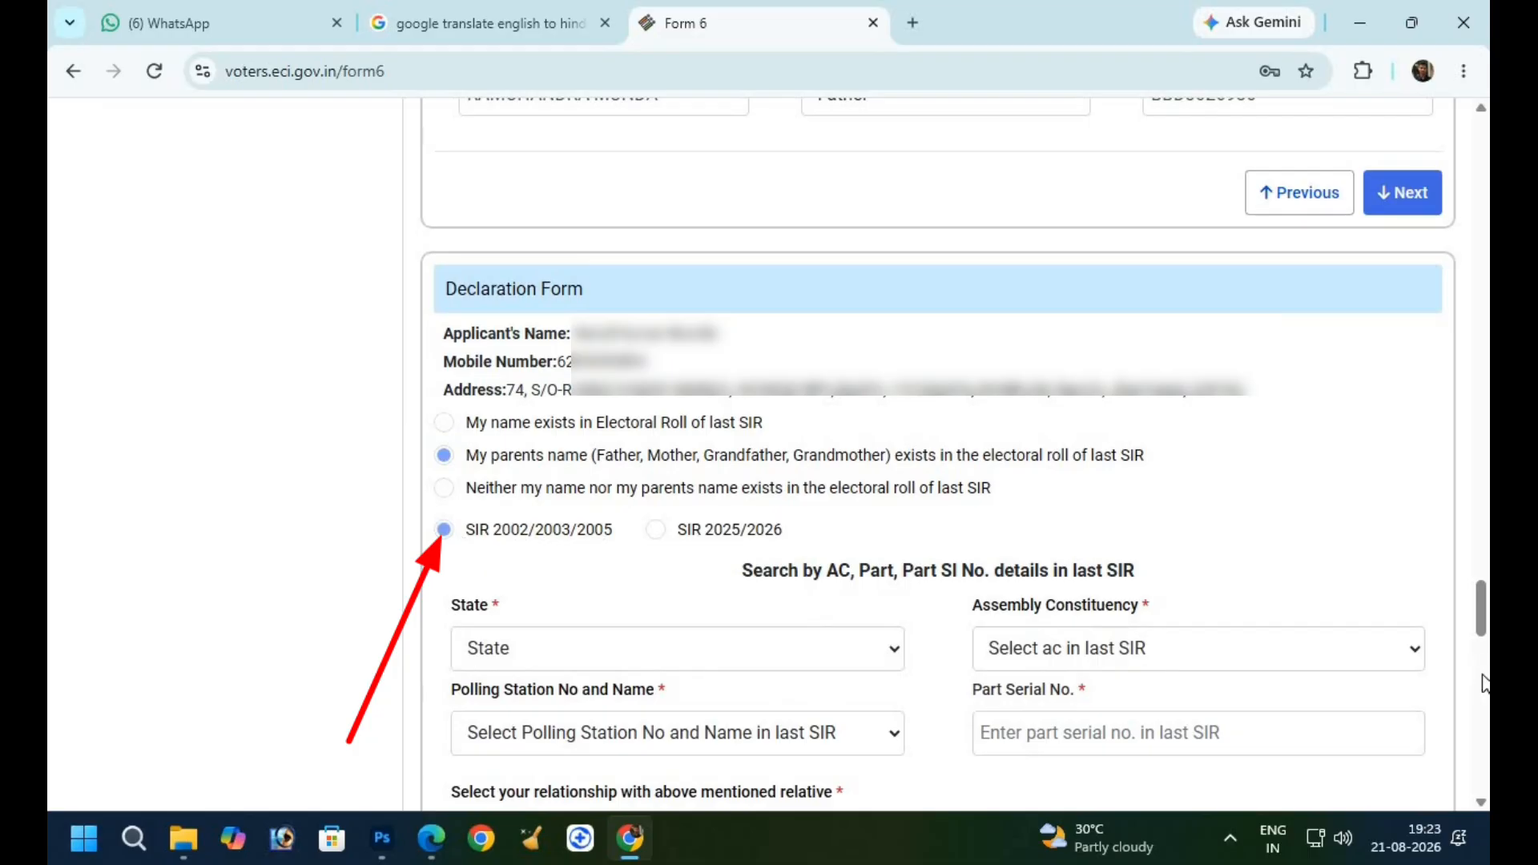
Set the State for the last SIR search to JHARKHAND
scroll(1483, 648, down, 3)
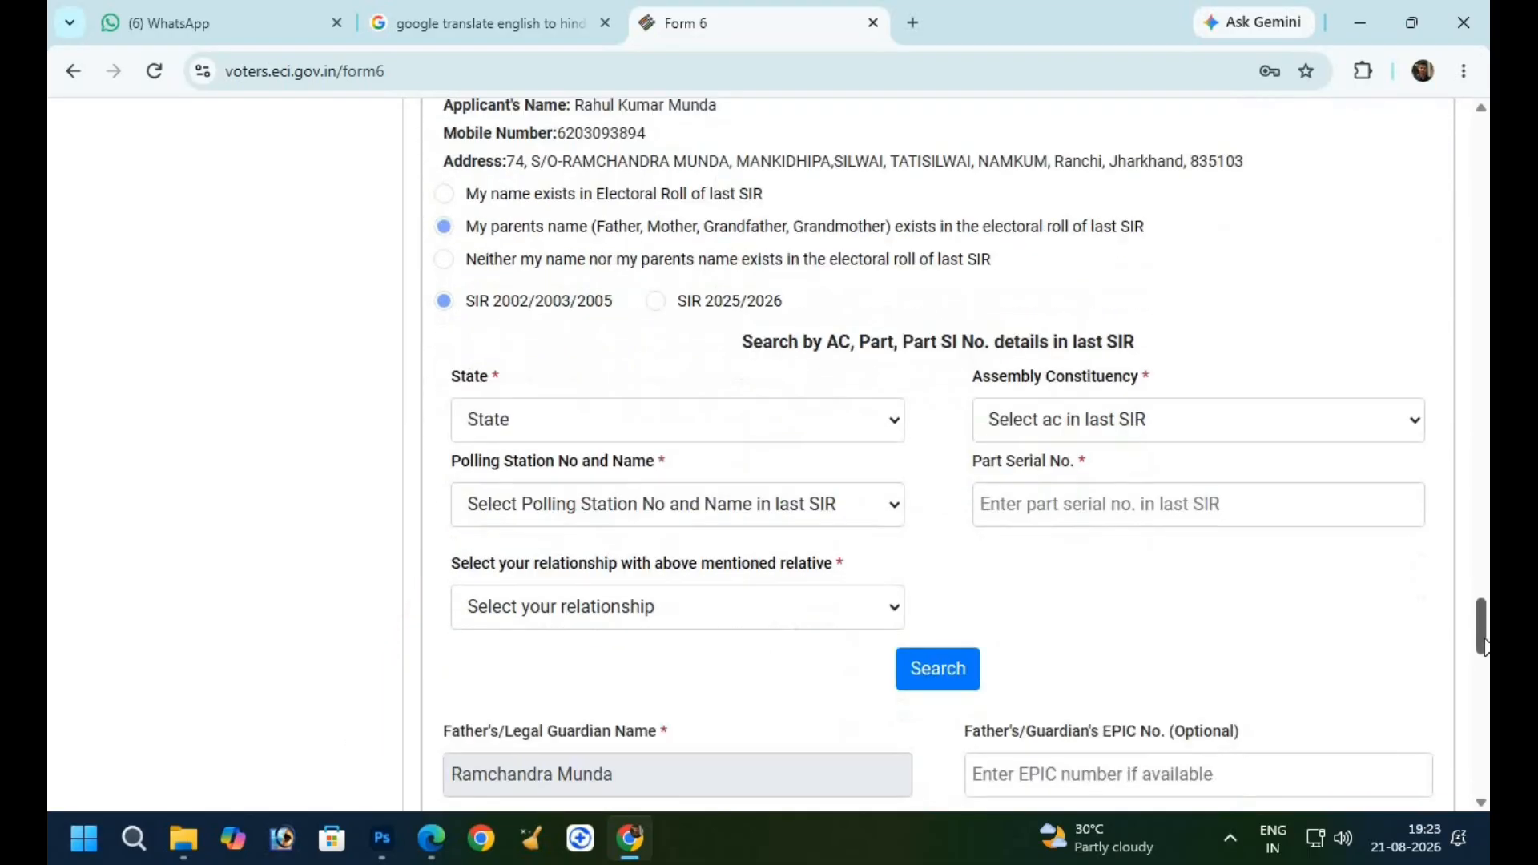
click(602, 433)
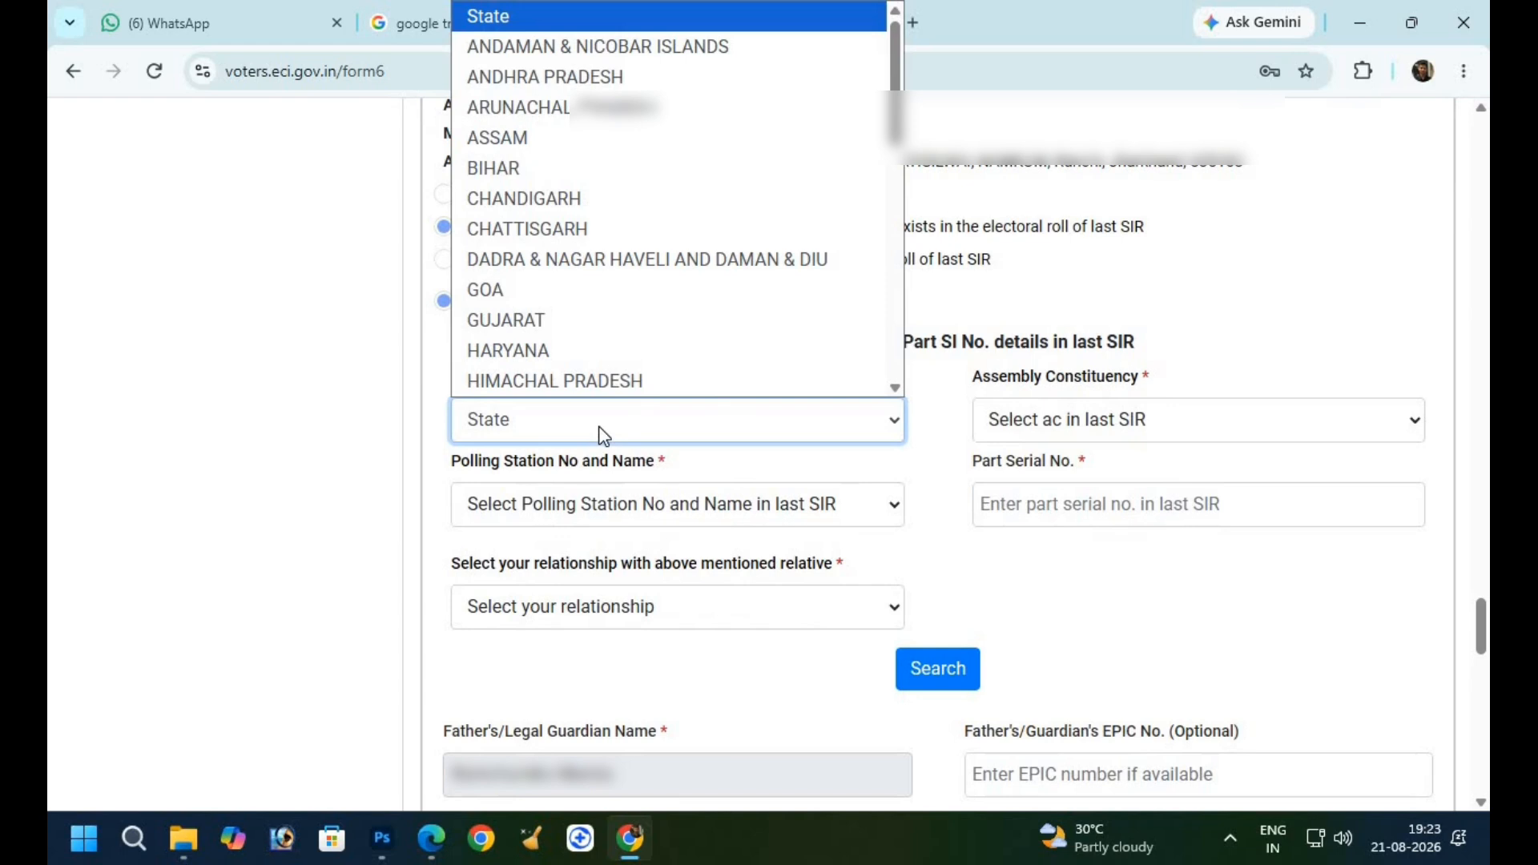
key(Down)
key(Down)
key(Down)
key(Down)
key(Down)
key(Down)
key(Down)
key(Down)
key(Down)
key(Down)
key(Down)
key(Down)
key(Down)
key(Down)
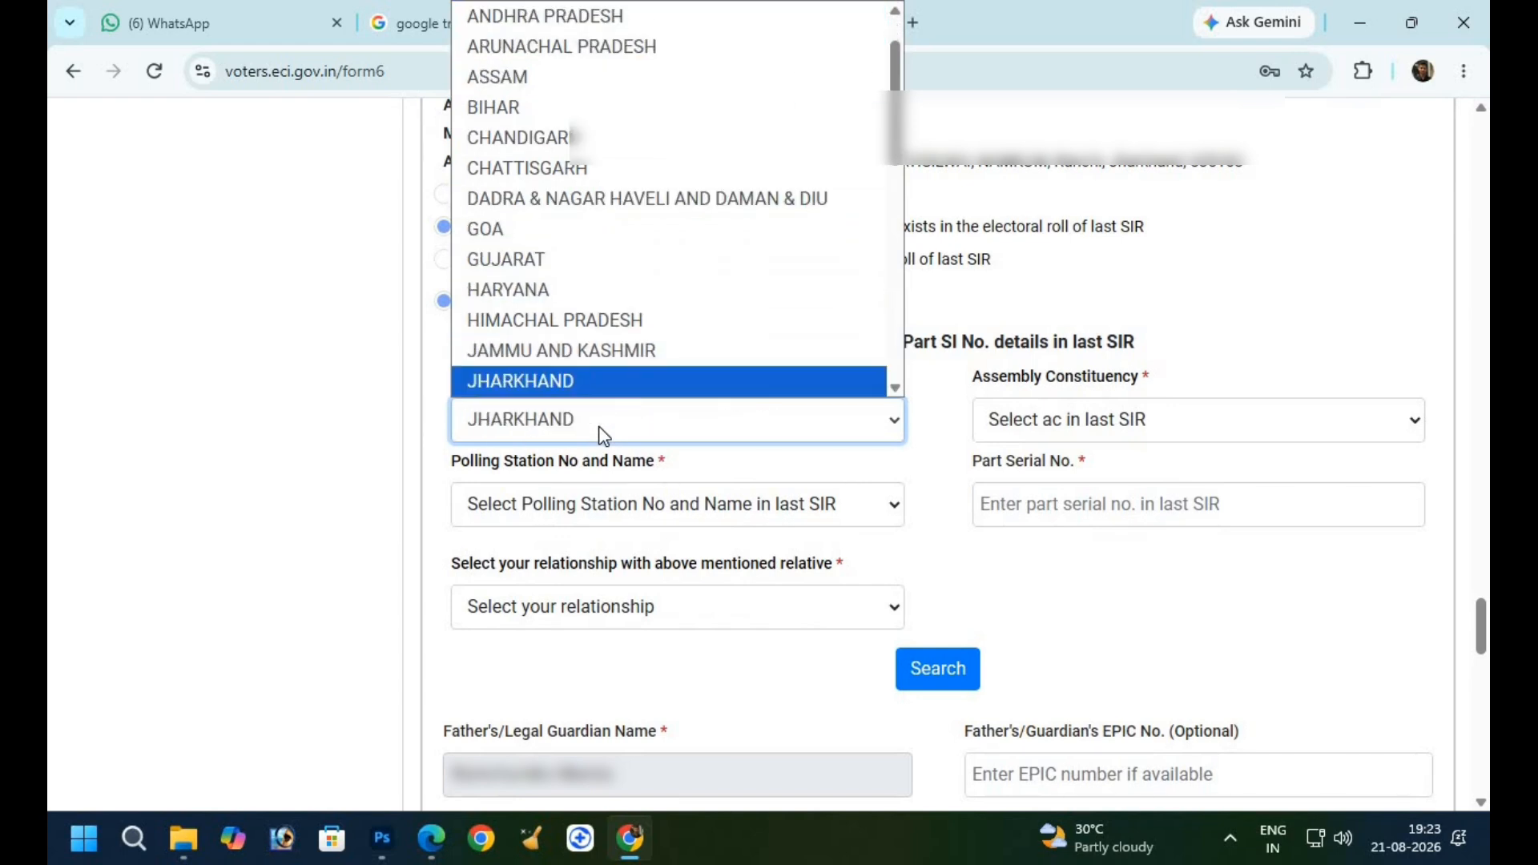
key(Return)
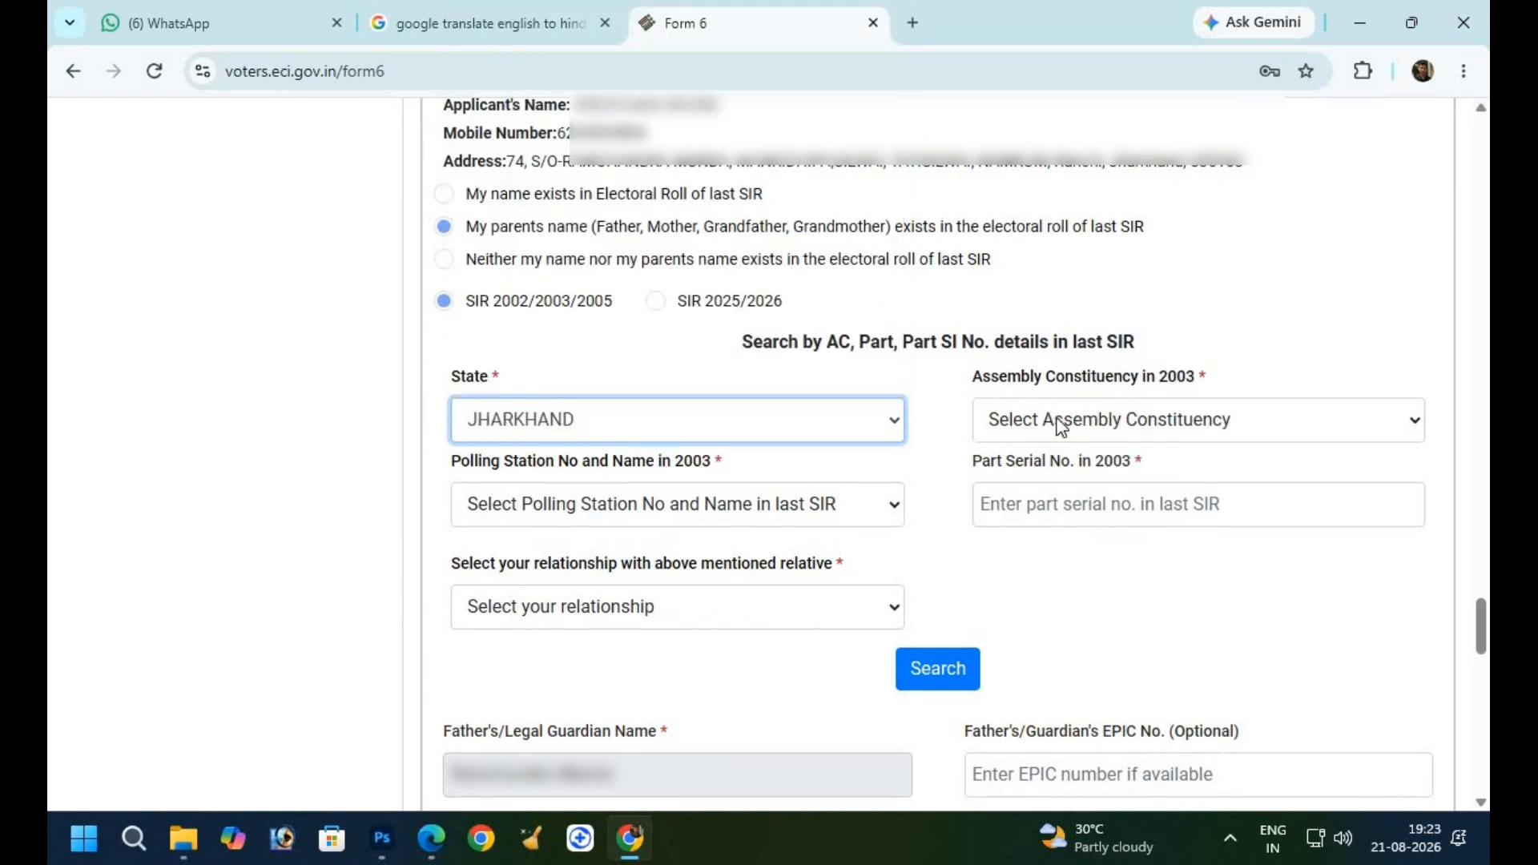
Set the Assembly Constituency in 2003 to 62-KHIJRI
click(1063, 421)
key(Down)
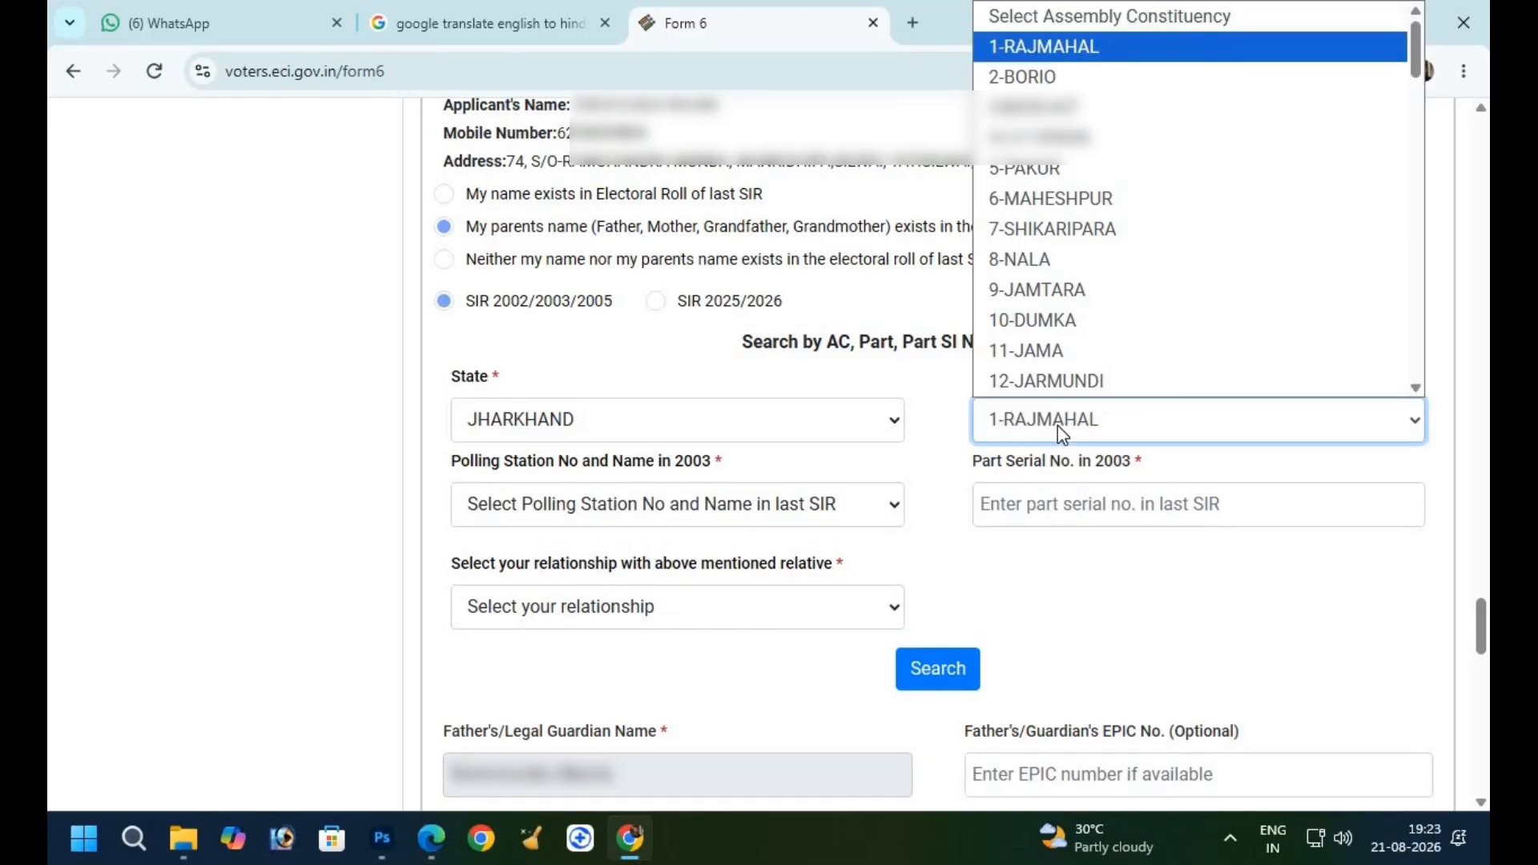
key(Down)
key(Down)
key(Down)
key(Down)
key(Down)
key(Down)
key(Down)
key(Down)
key(Down)
key(Down)
key(Down)
key(Down)
key(Down)
key(Down)
key(Down)
key(Down)
key(Down)
key(Down)
key(Down)
key(Down)
key(Down)
key(Down)
key(Down)
key(Down)
key(Down)
key(Down)
key(Down)
key(Down)
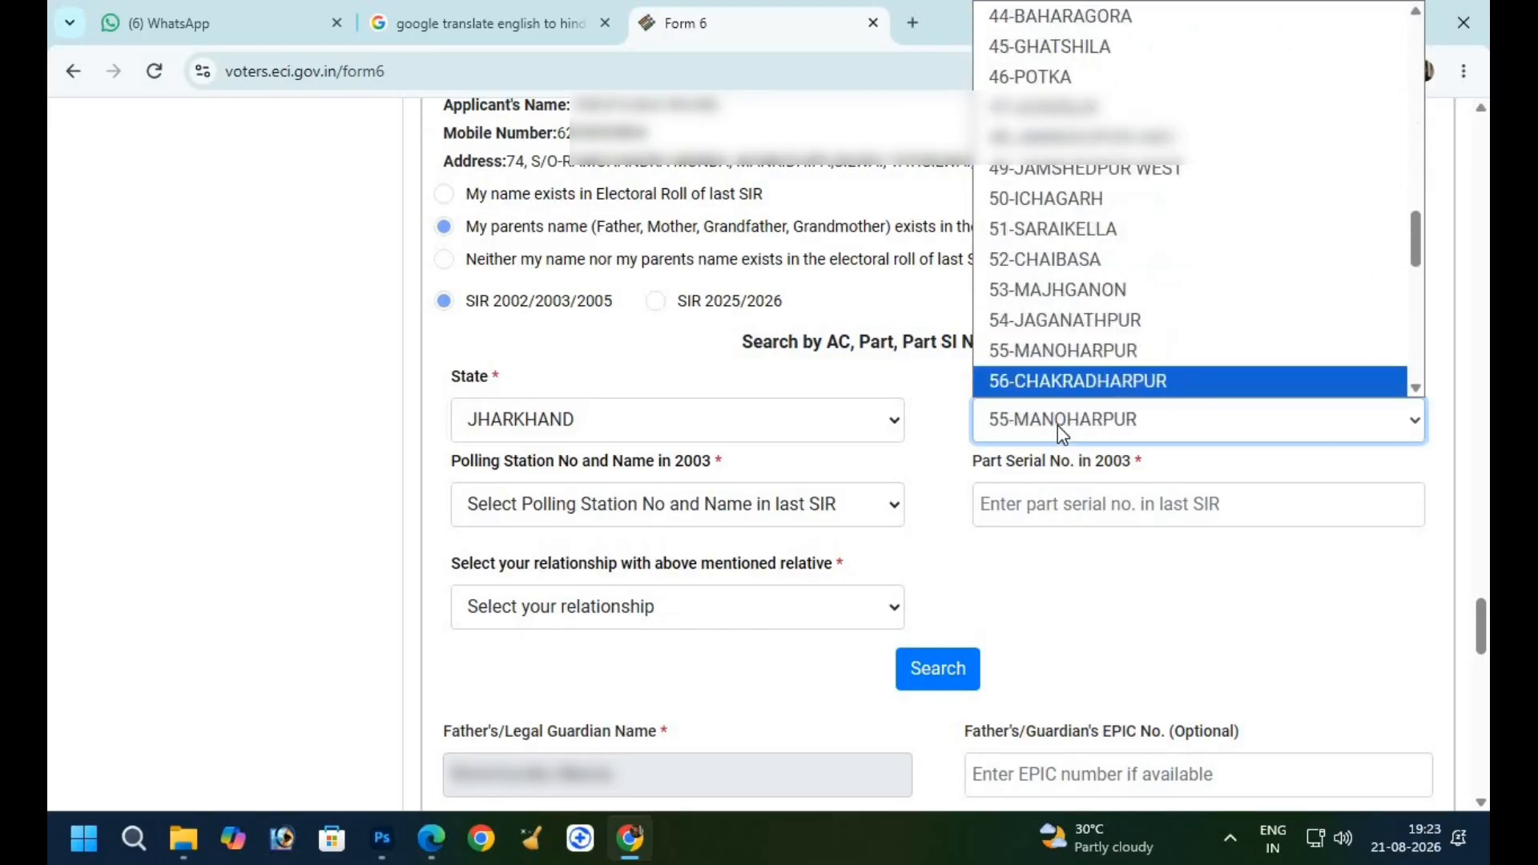
key(Down)
key(Down)
key(Down)
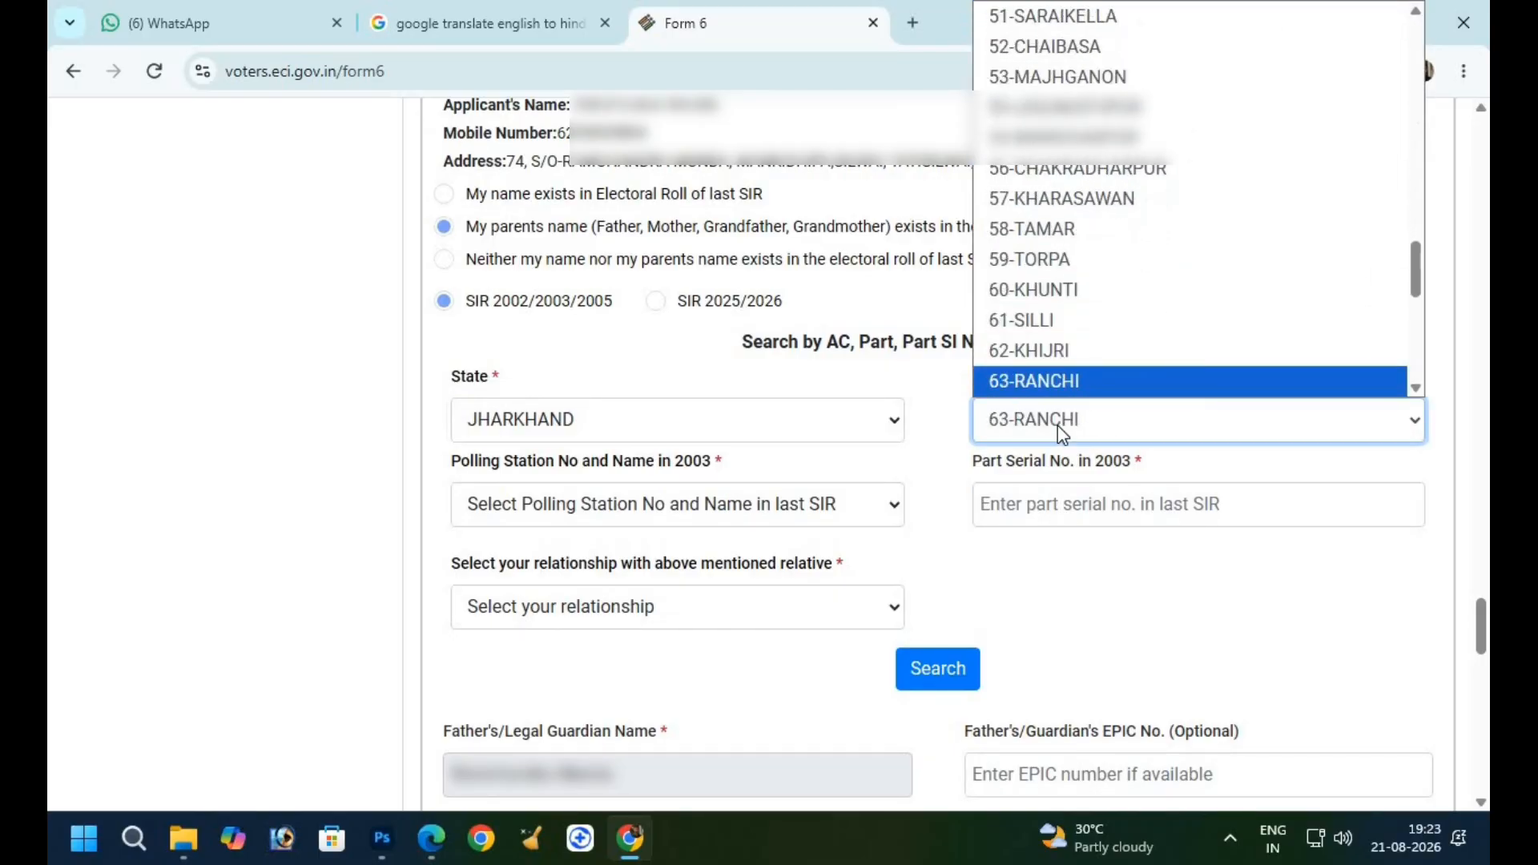
key(Up)
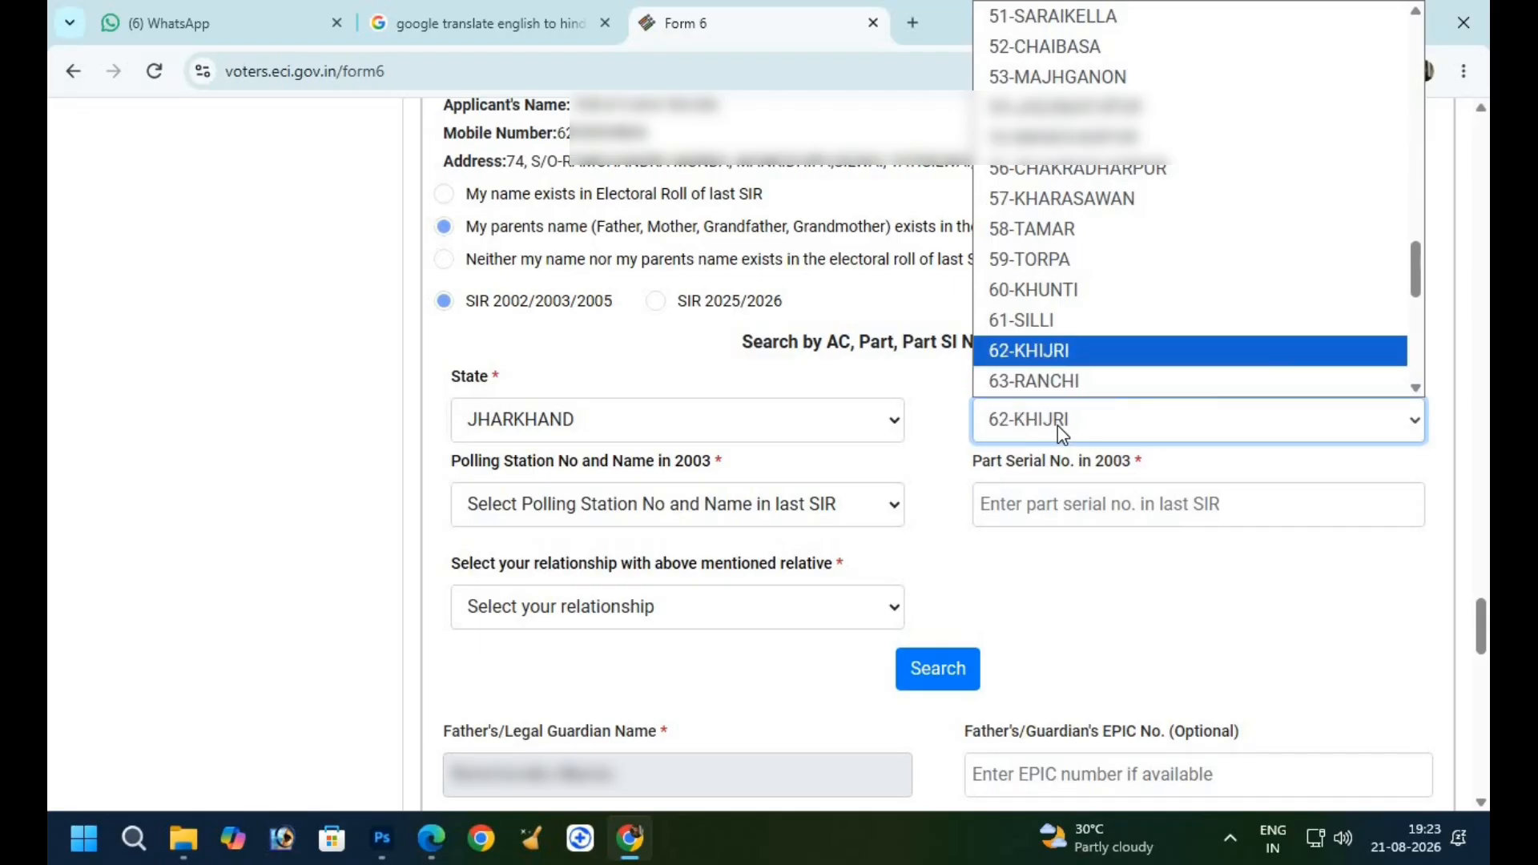
key(Return)
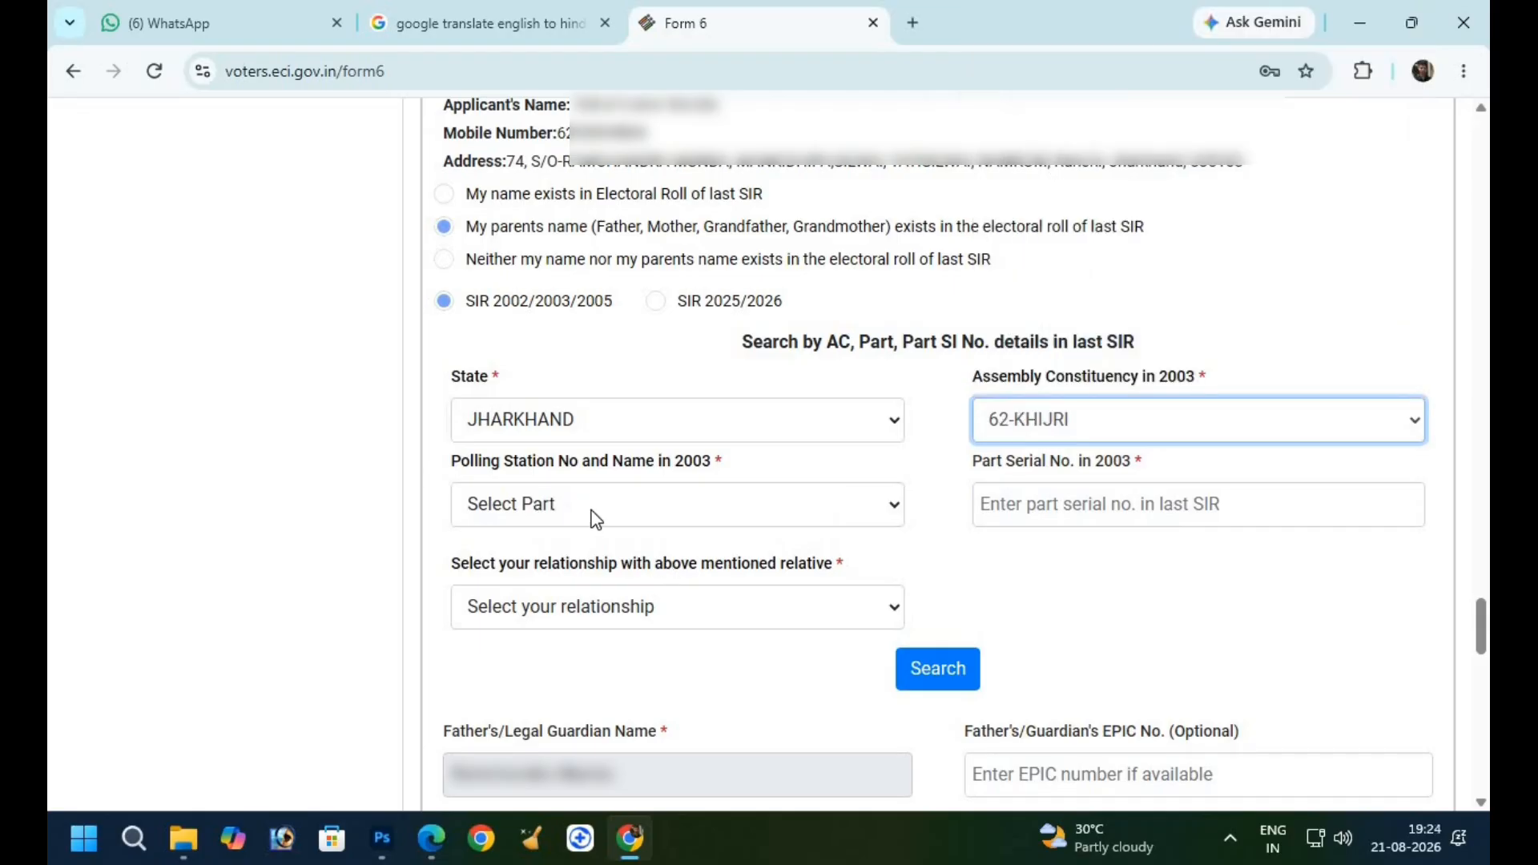
Set the Polling Station No and Name in 2003 to 111-PRIMARY SCHOOL, SILVE (SOUTH)
click(596, 517)
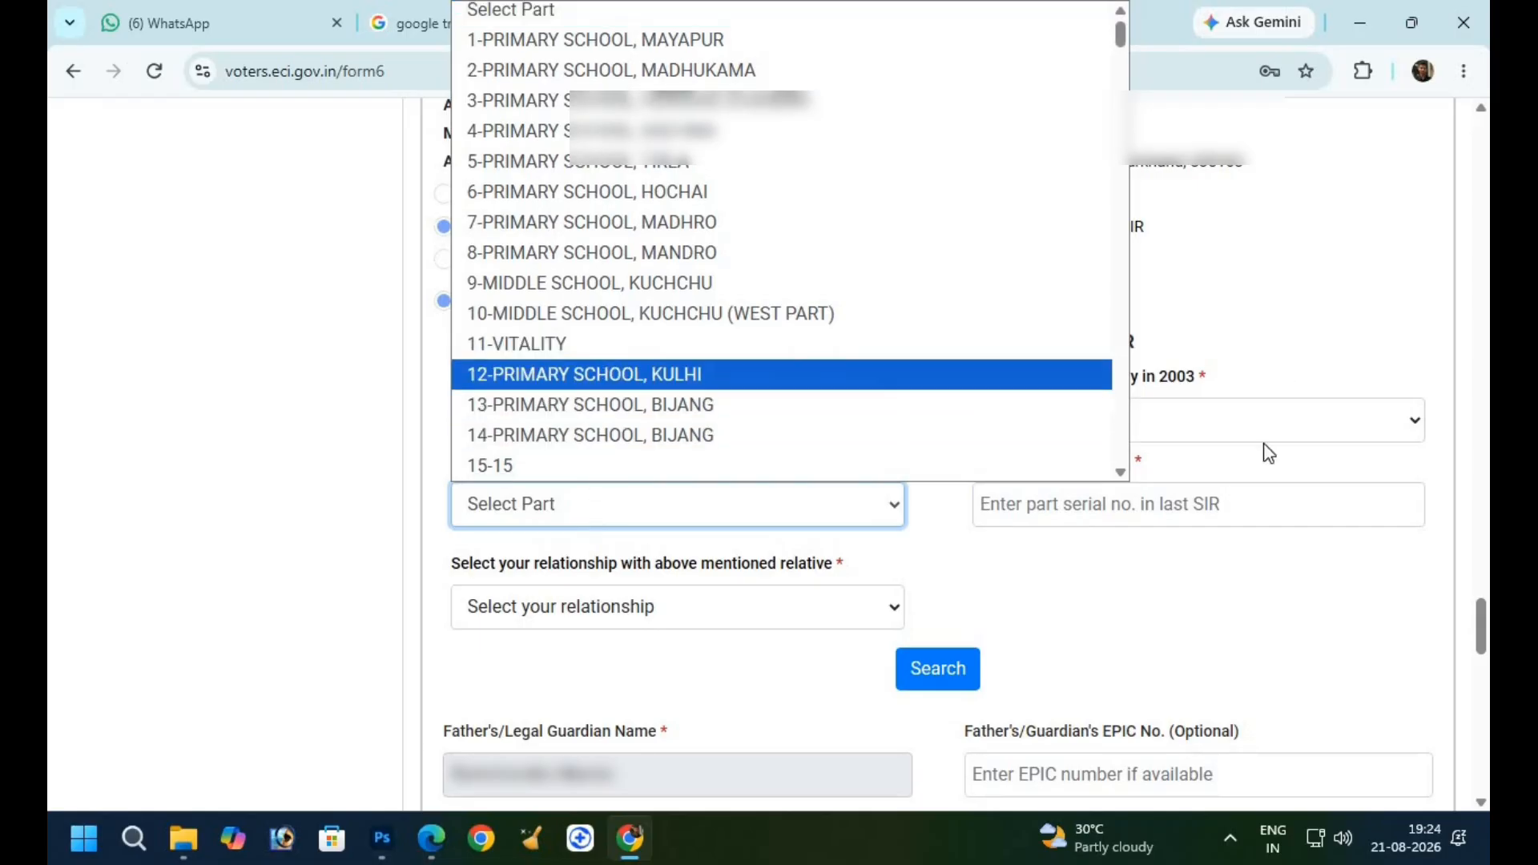
click(1122, 472)
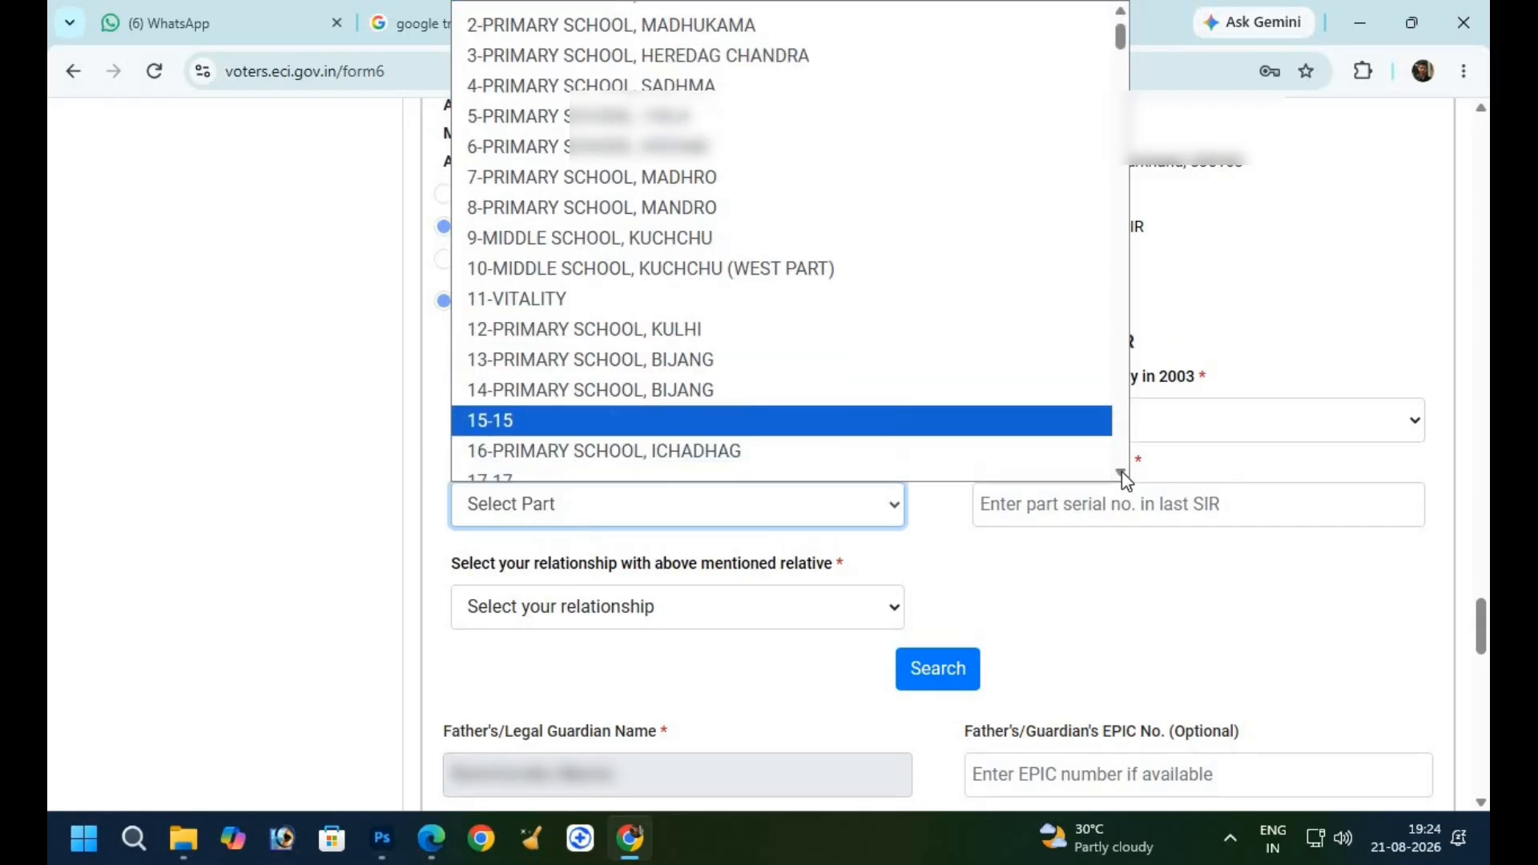
click(1122, 472)
click(1122, 472)
click(1122, 472)
click(1121, 472)
click(1122, 472)
click(1122, 472)
click(1121, 473)
click(1121, 473)
click(1121, 473)
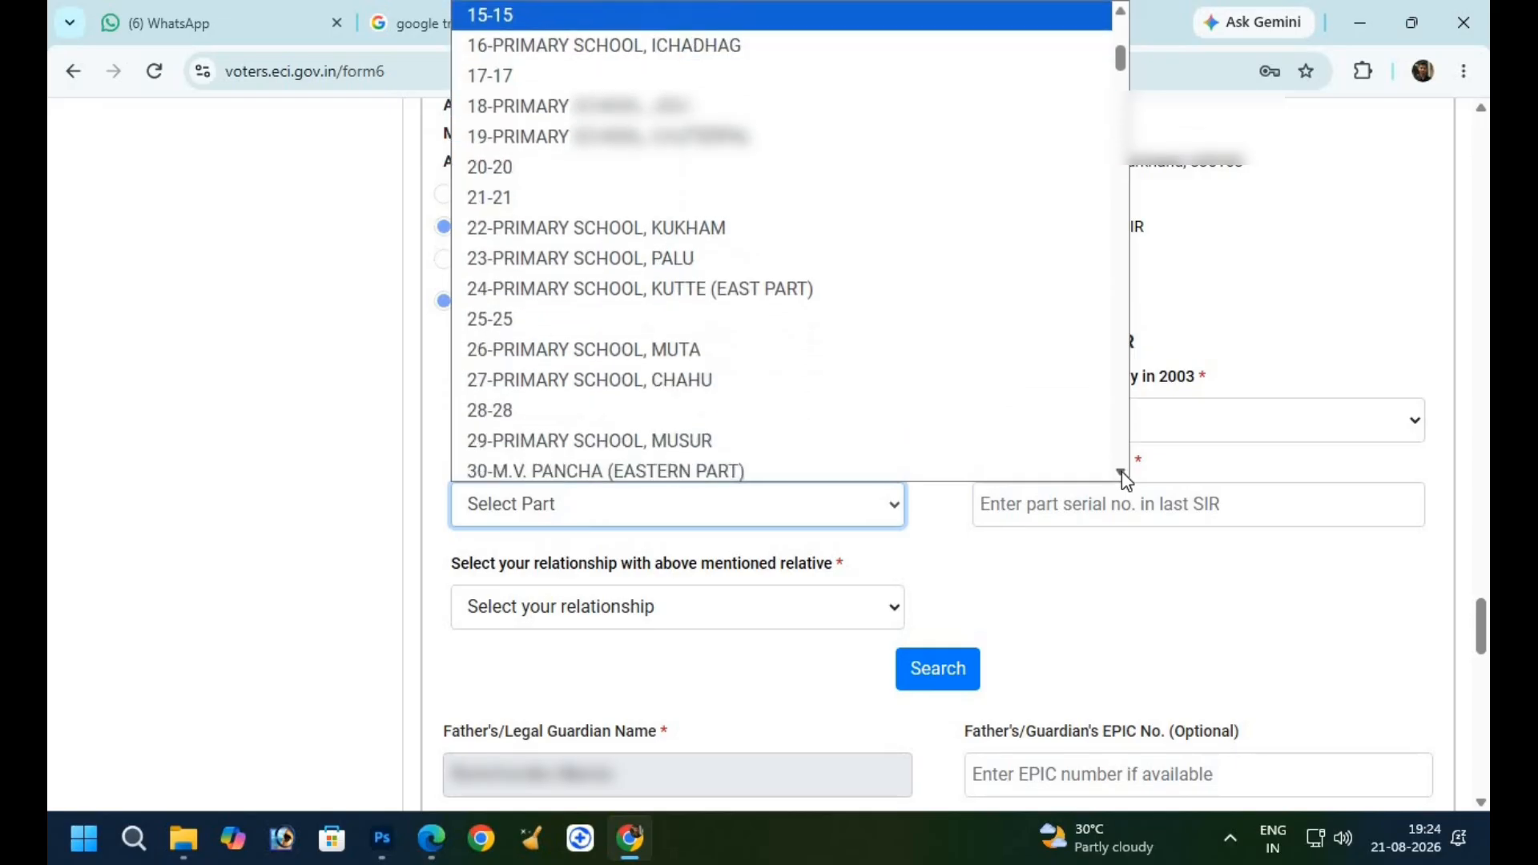
click(1122, 473)
click(1121, 473)
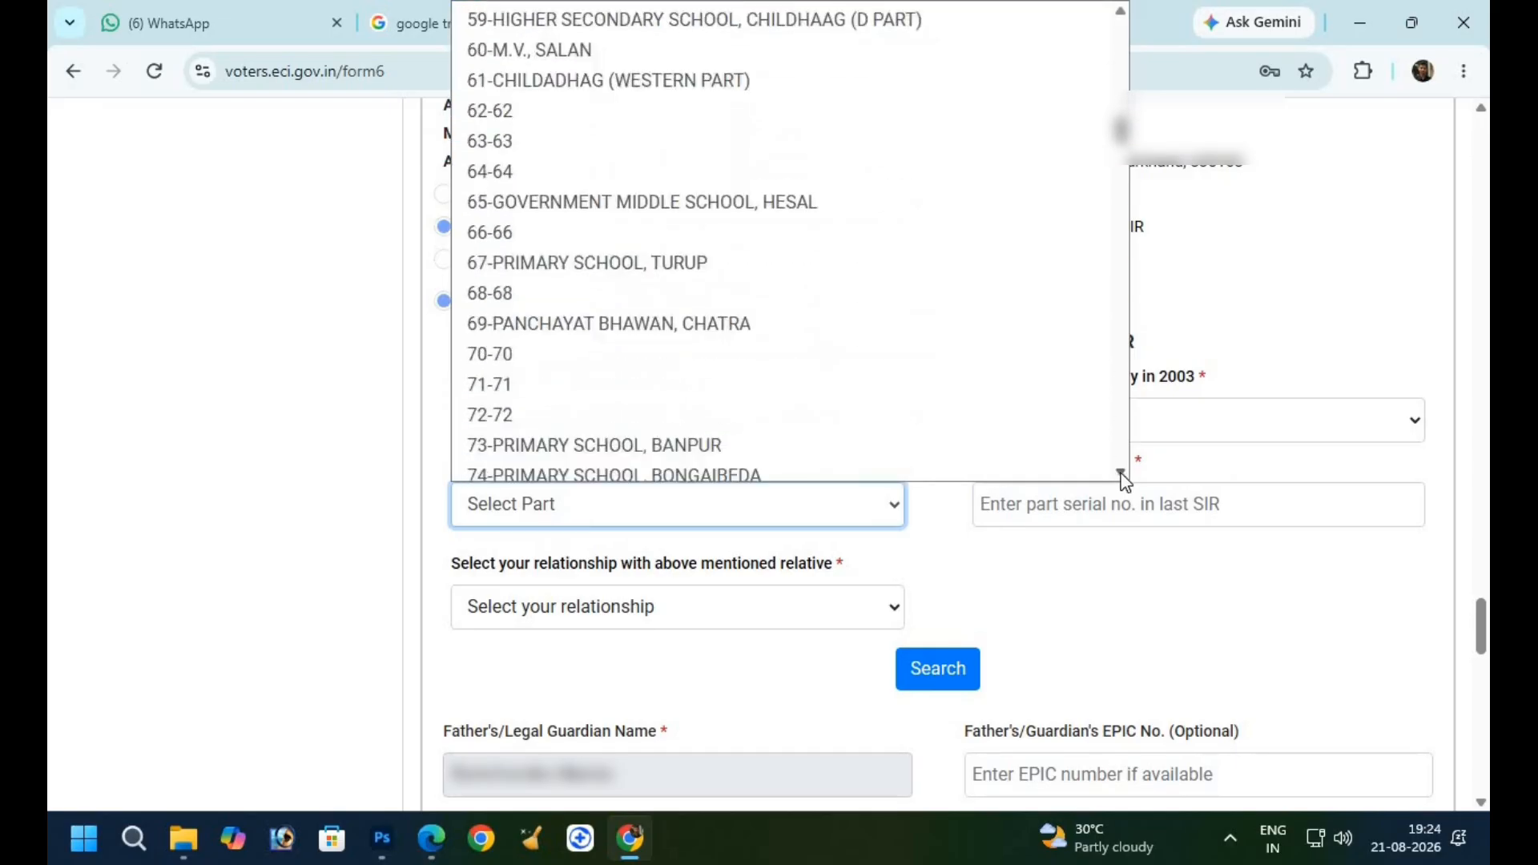
click(1122, 473)
click(1121, 473)
click(1122, 473)
click(1121, 473)
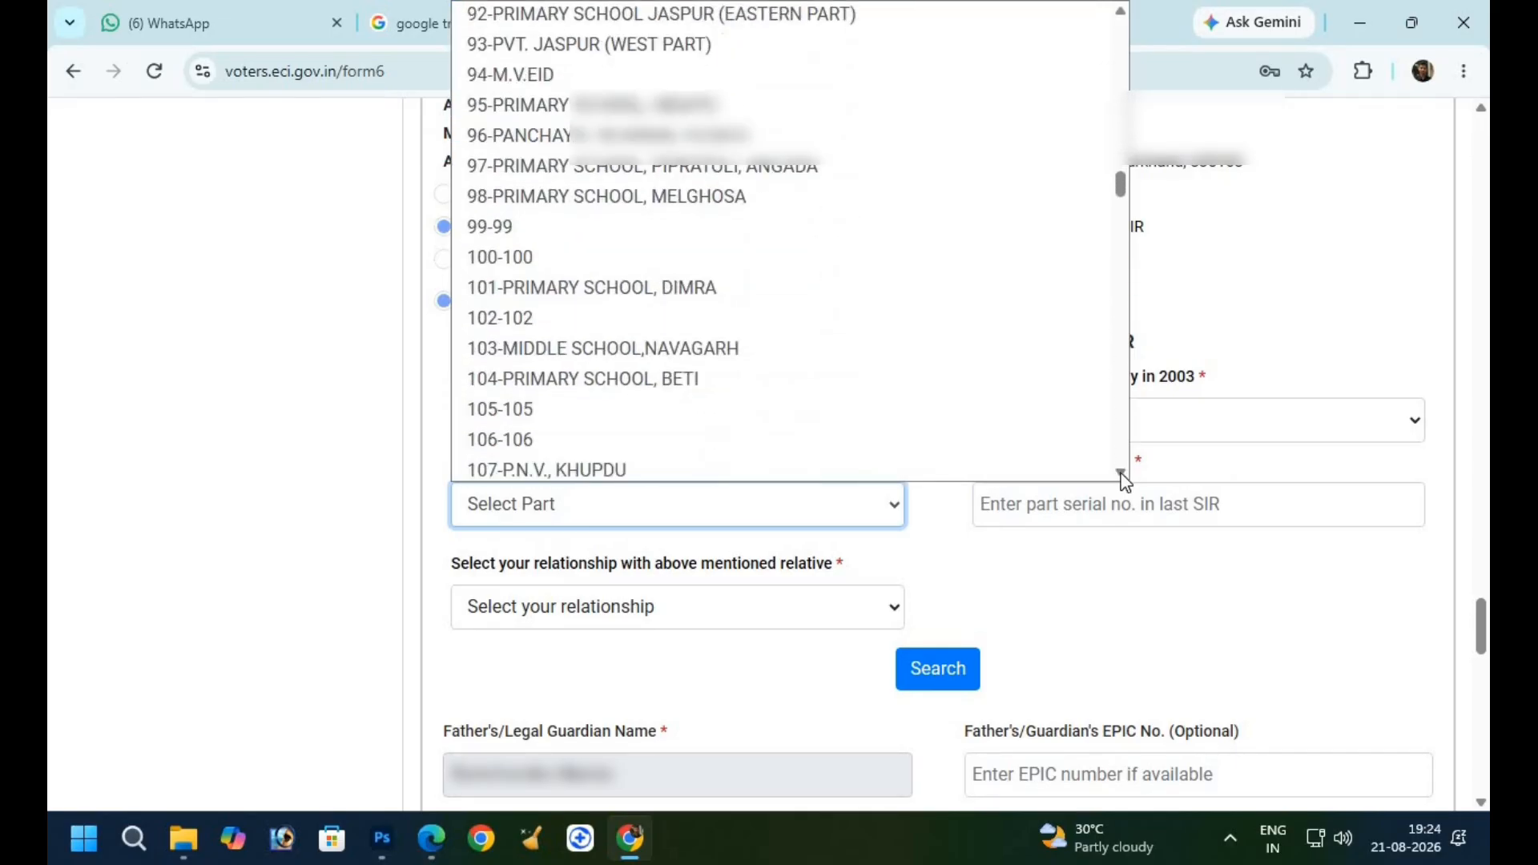
click(1122, 473)
click(1122, 472)
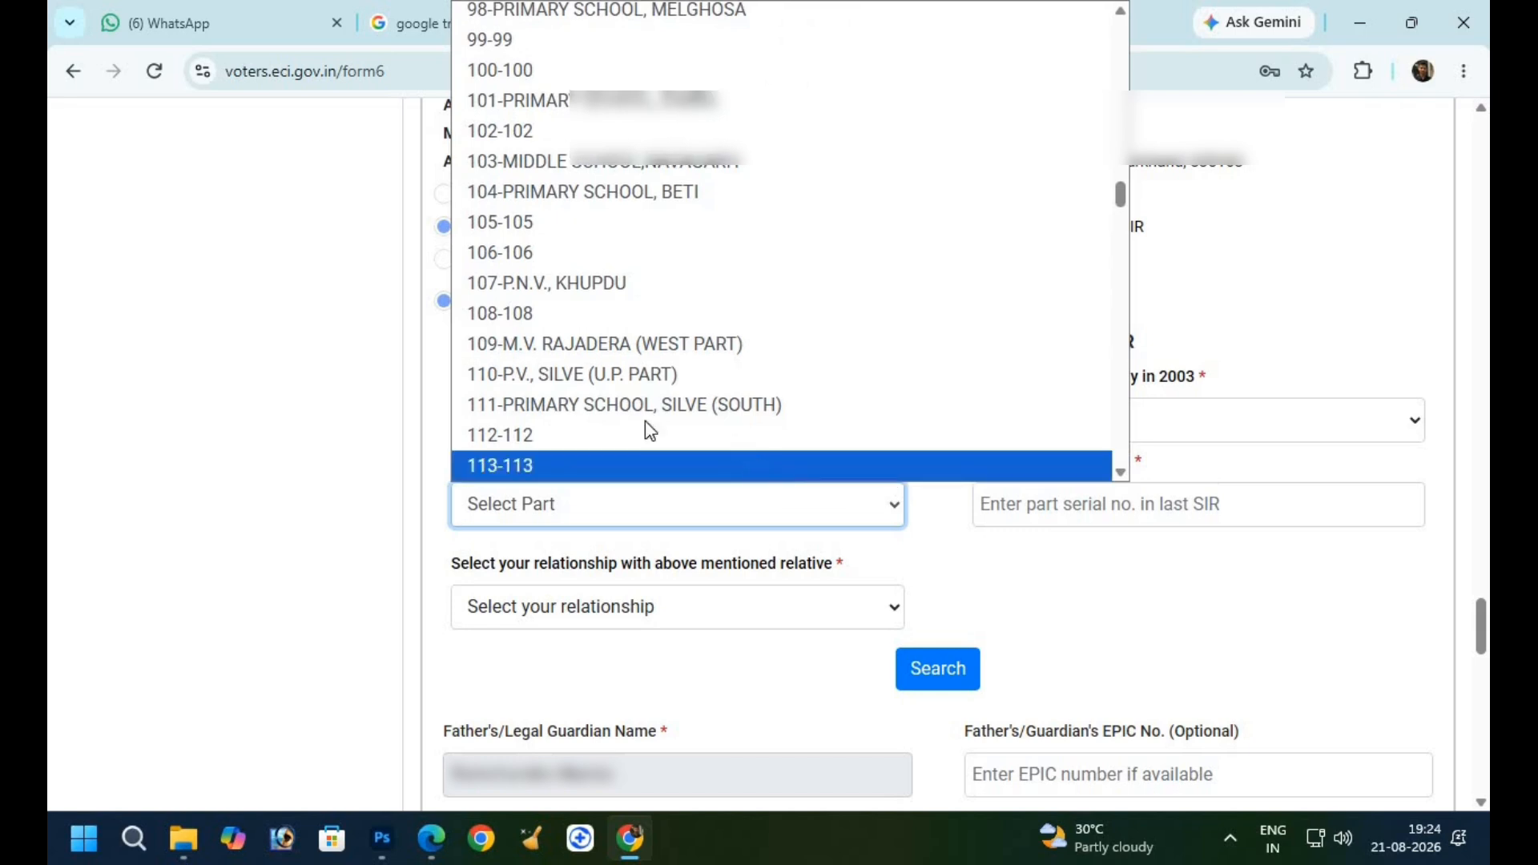
click(559, 405)
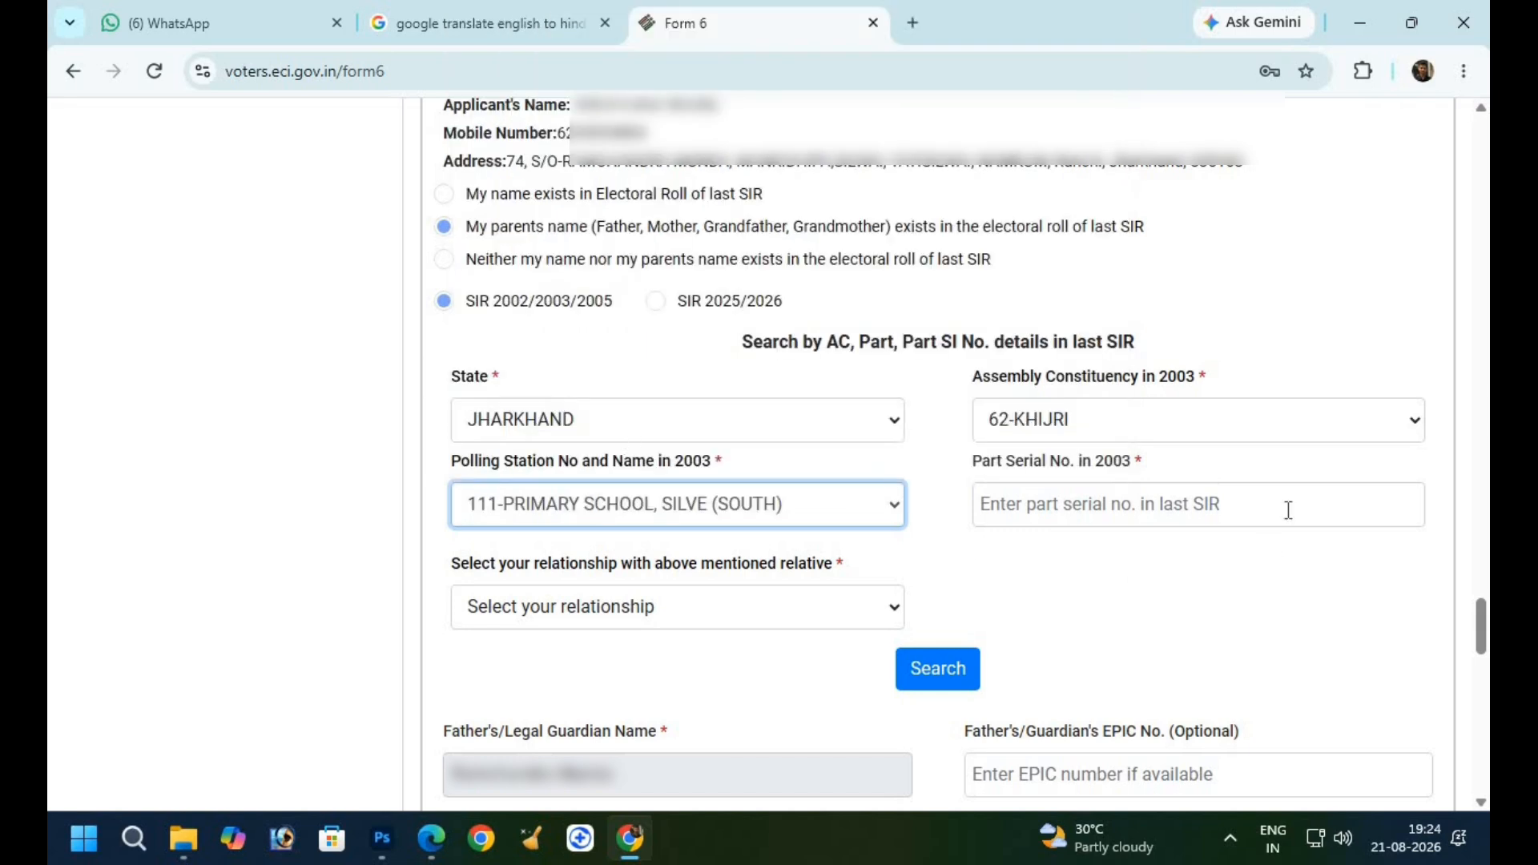
Enter the part serial number in 2003 and set the relationship with the mentioned relative to Father
click(1014, 510)
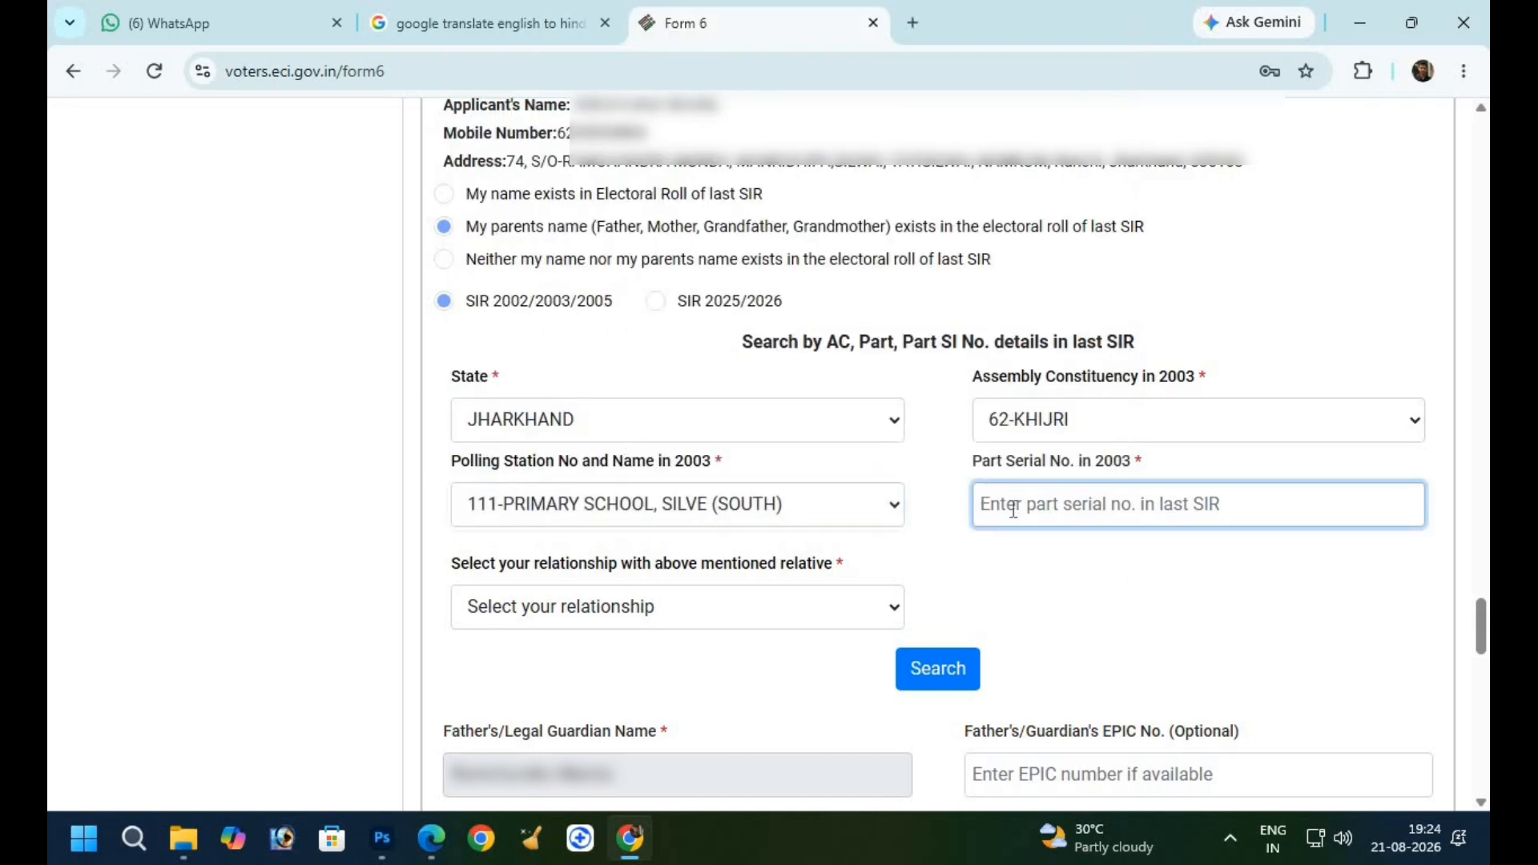
text(877)
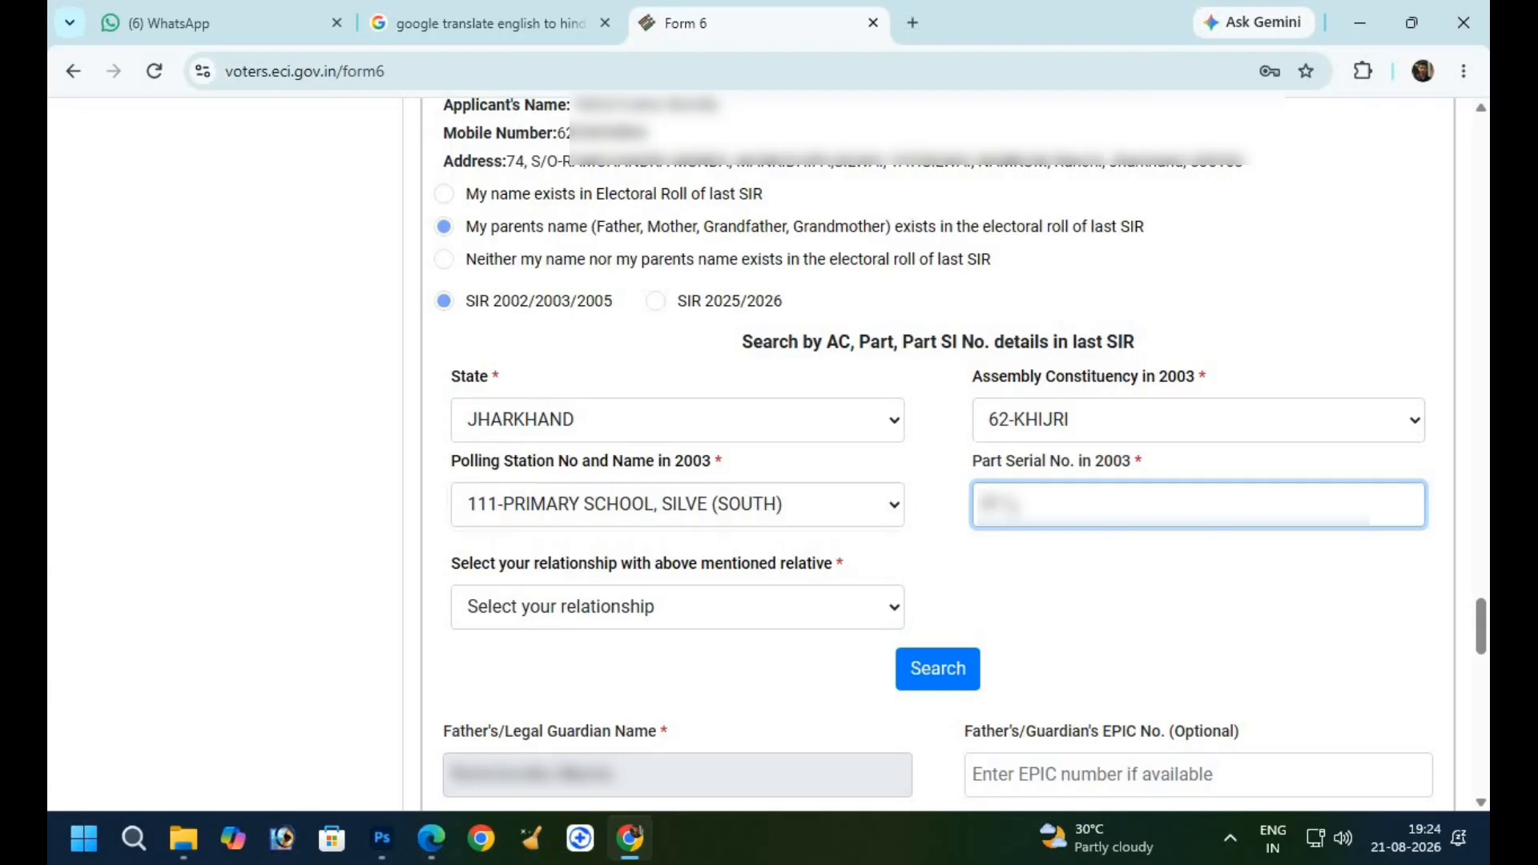
click(589, 607)
click(528, 676)
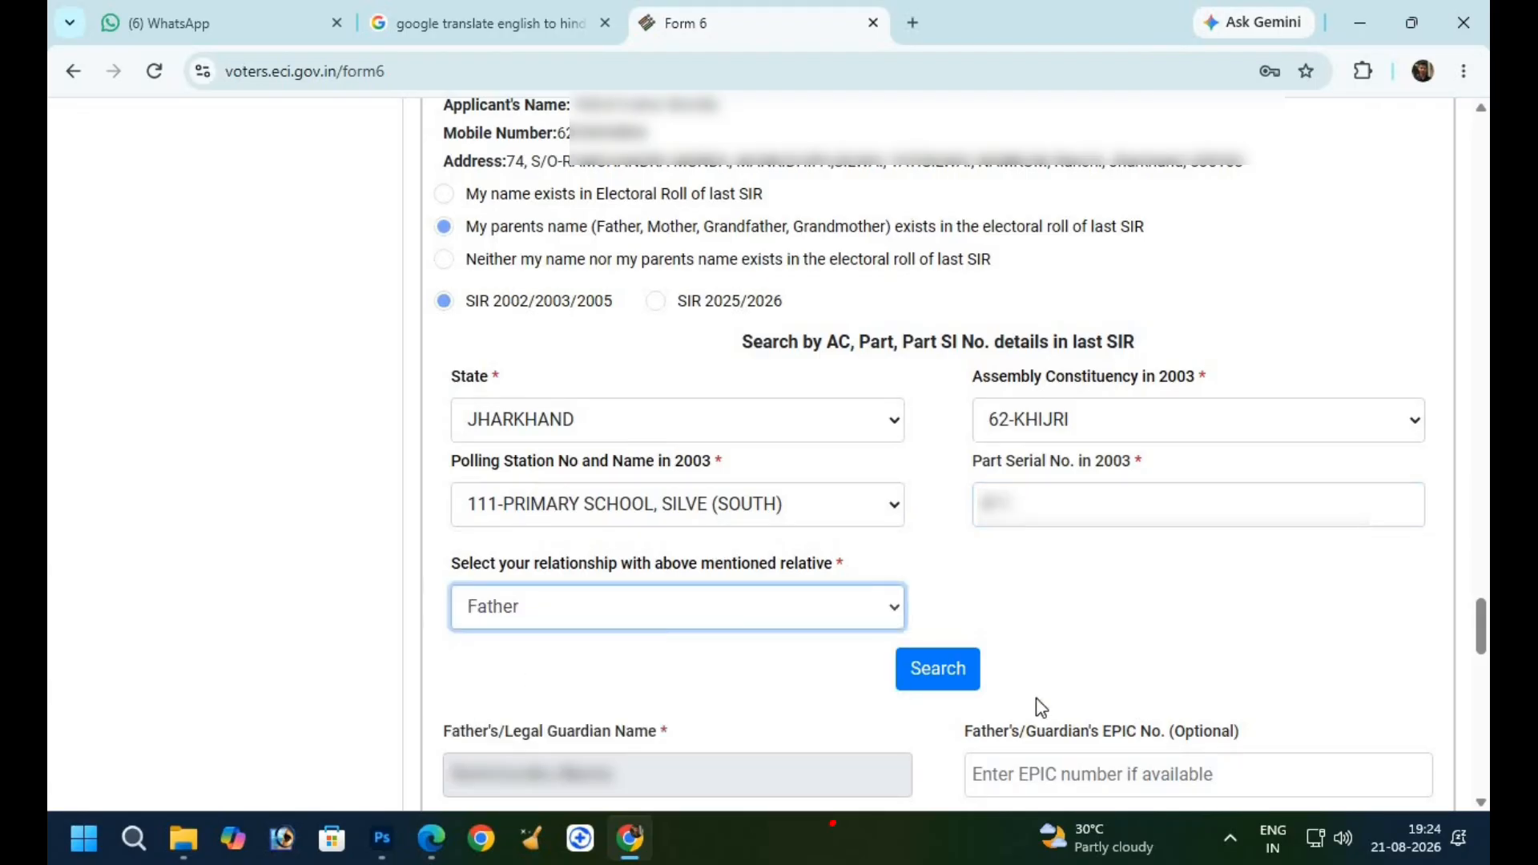
Search the last SIR roll with these details and decline saving the address in the browser
click(946, 678)
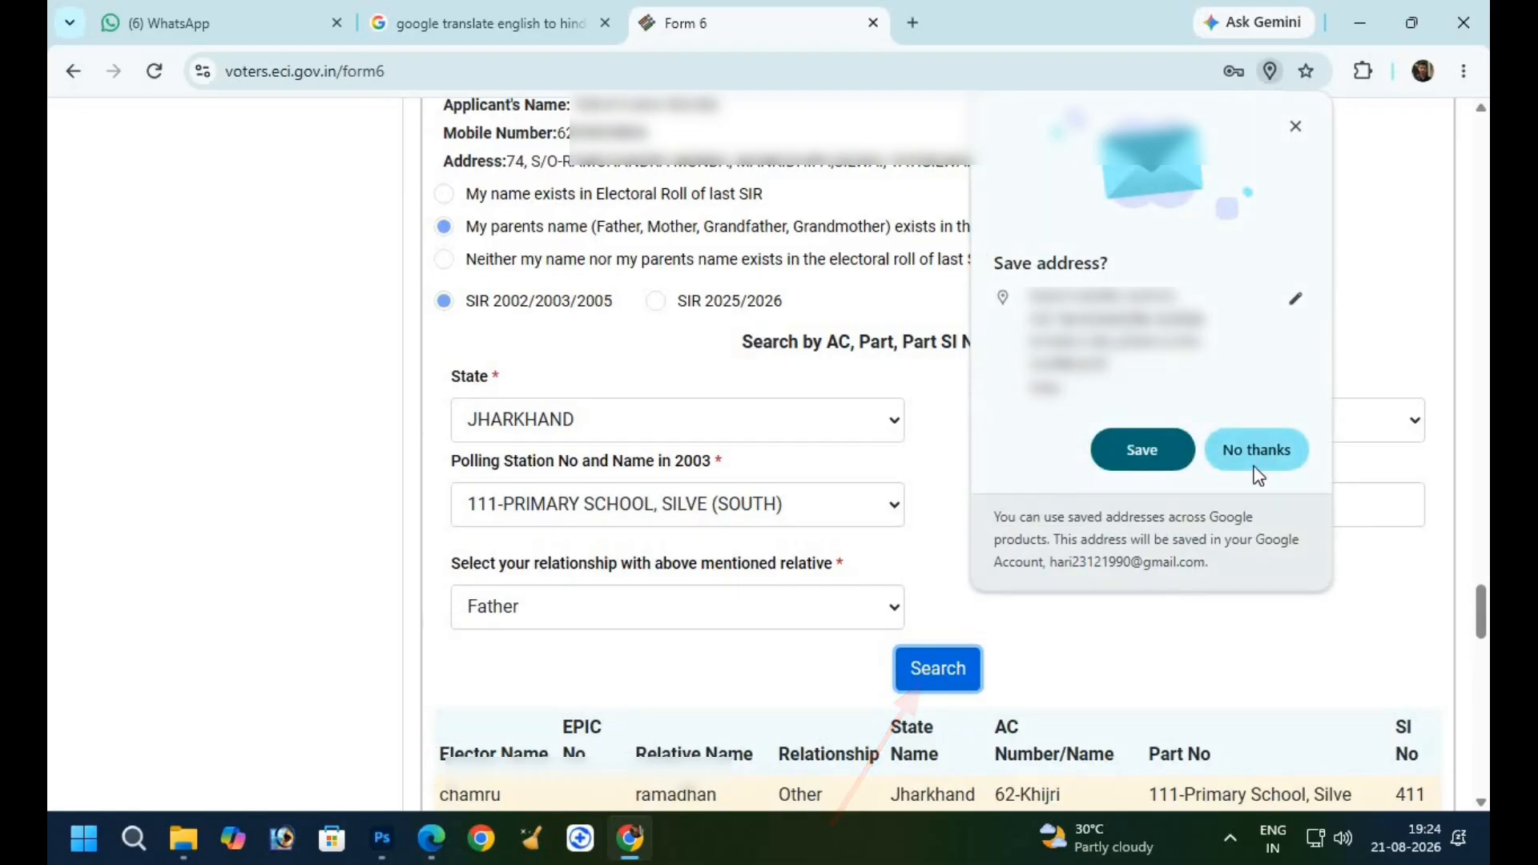
click(1257, 449)
Confirm that the relative's name exists in the 2003 Electoral Roll of Jharkhand and continue
scroll(1410, 638, down, 3)
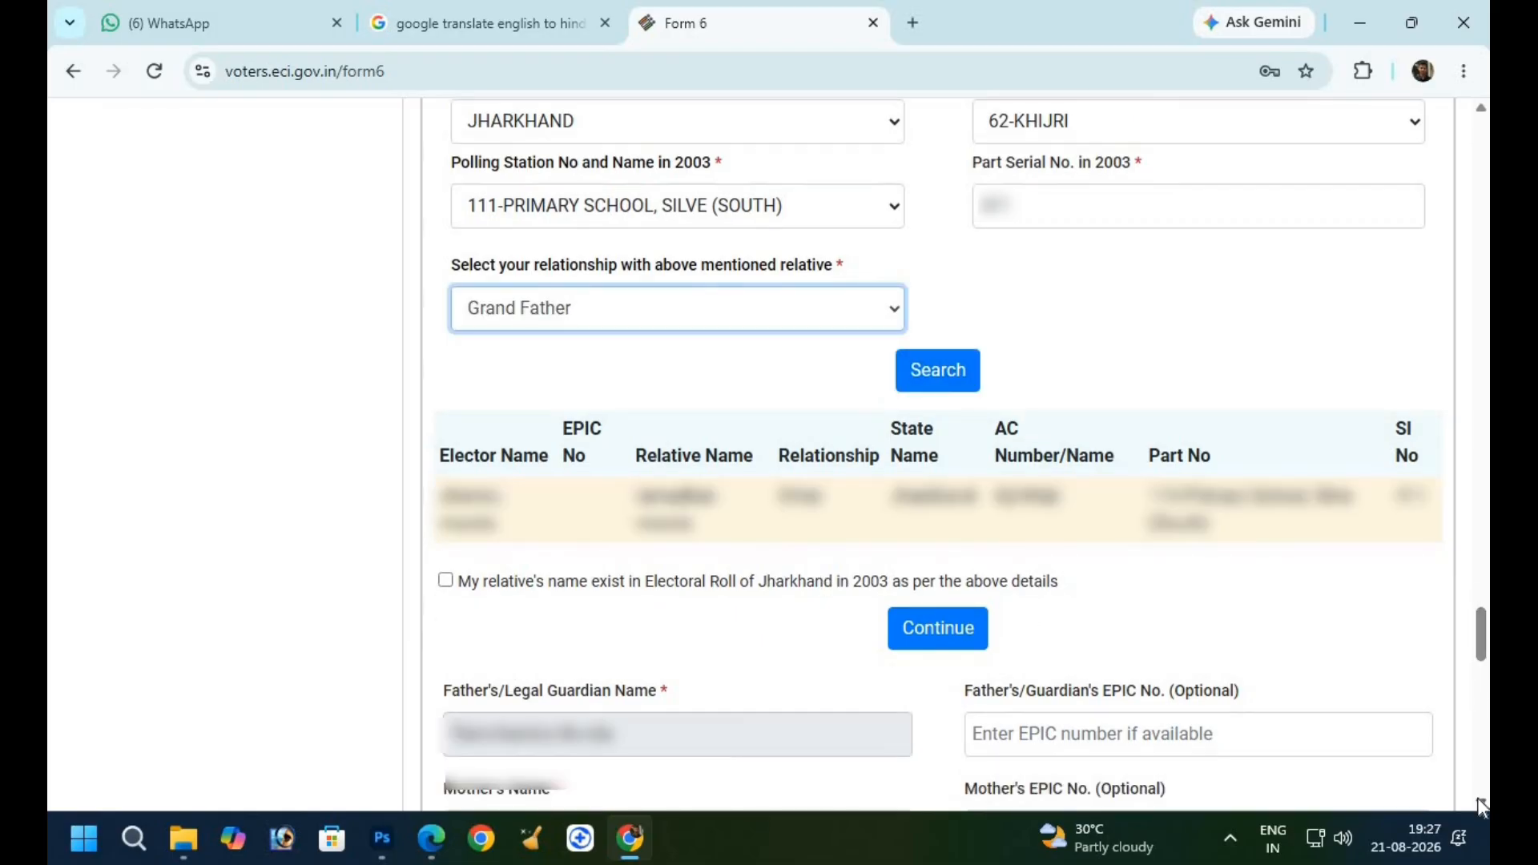
click(446, 580)
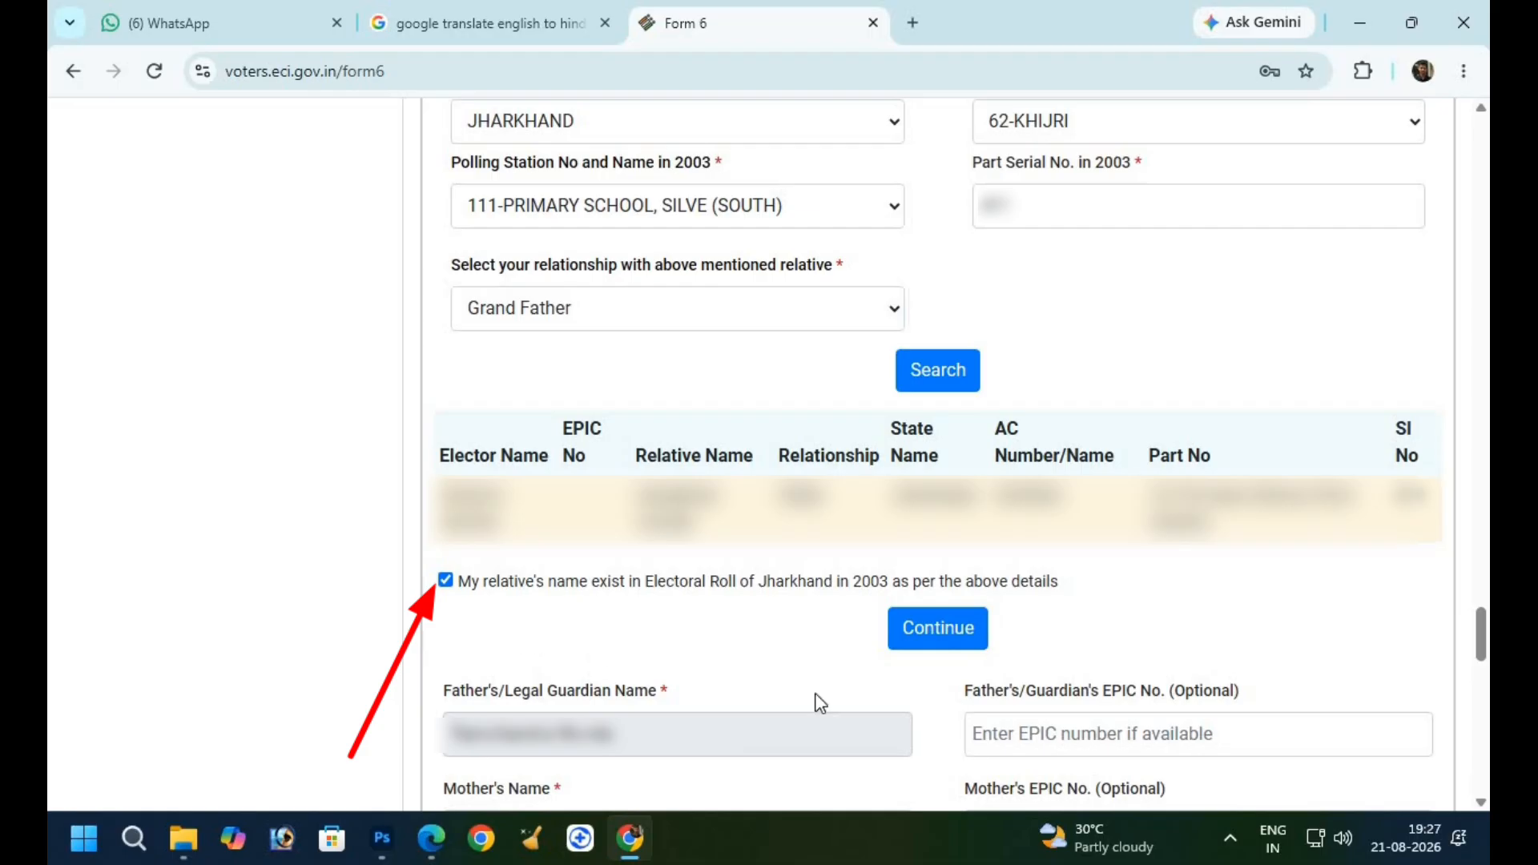
click(934, 629)
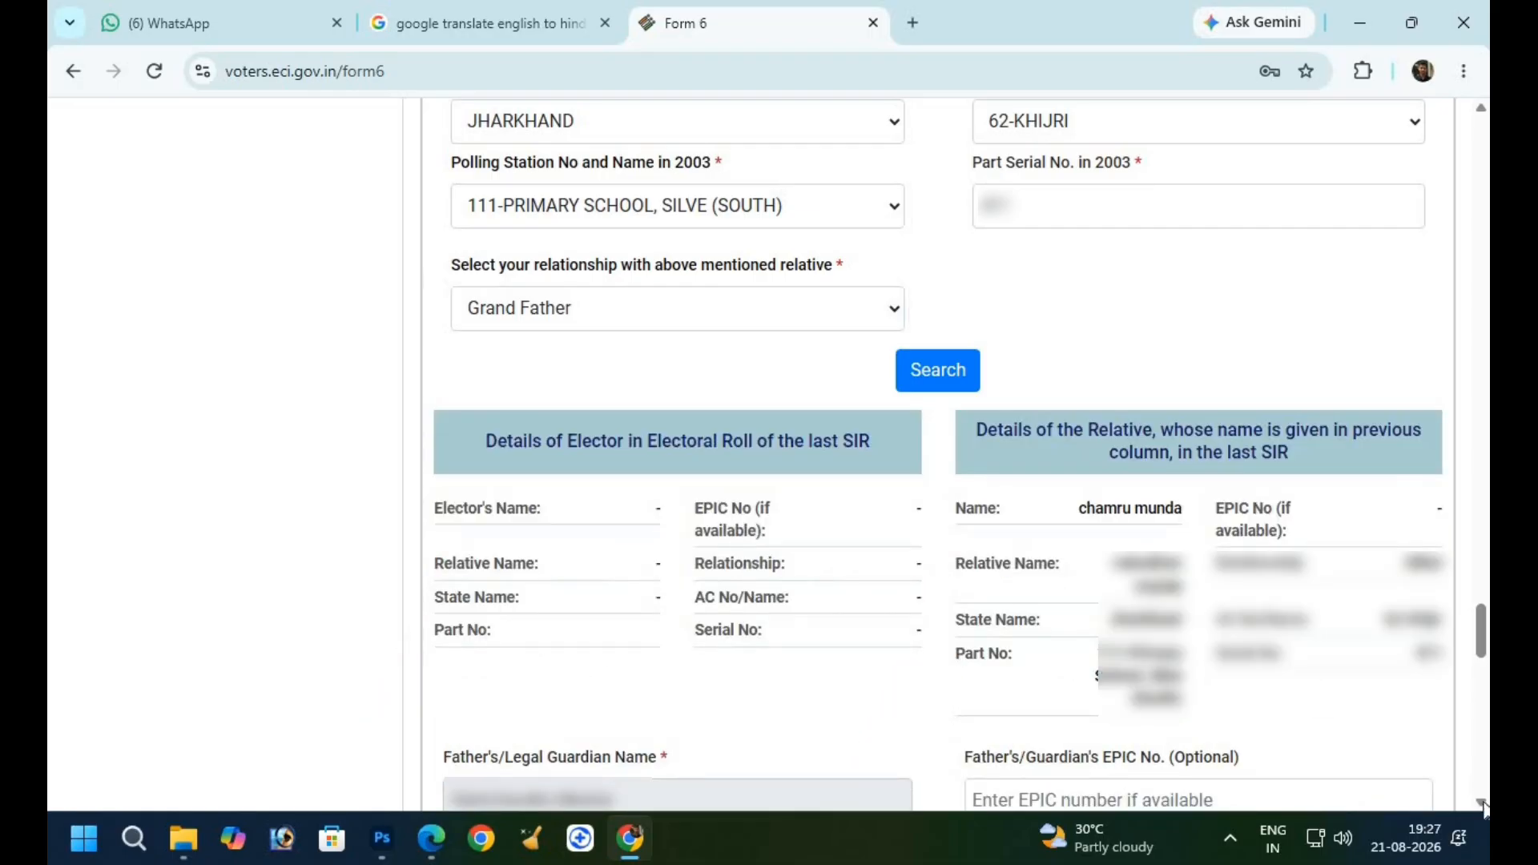
Enter the father's/guardian's EPIC number in the optional field
scroll(1481, 805, down, 3)
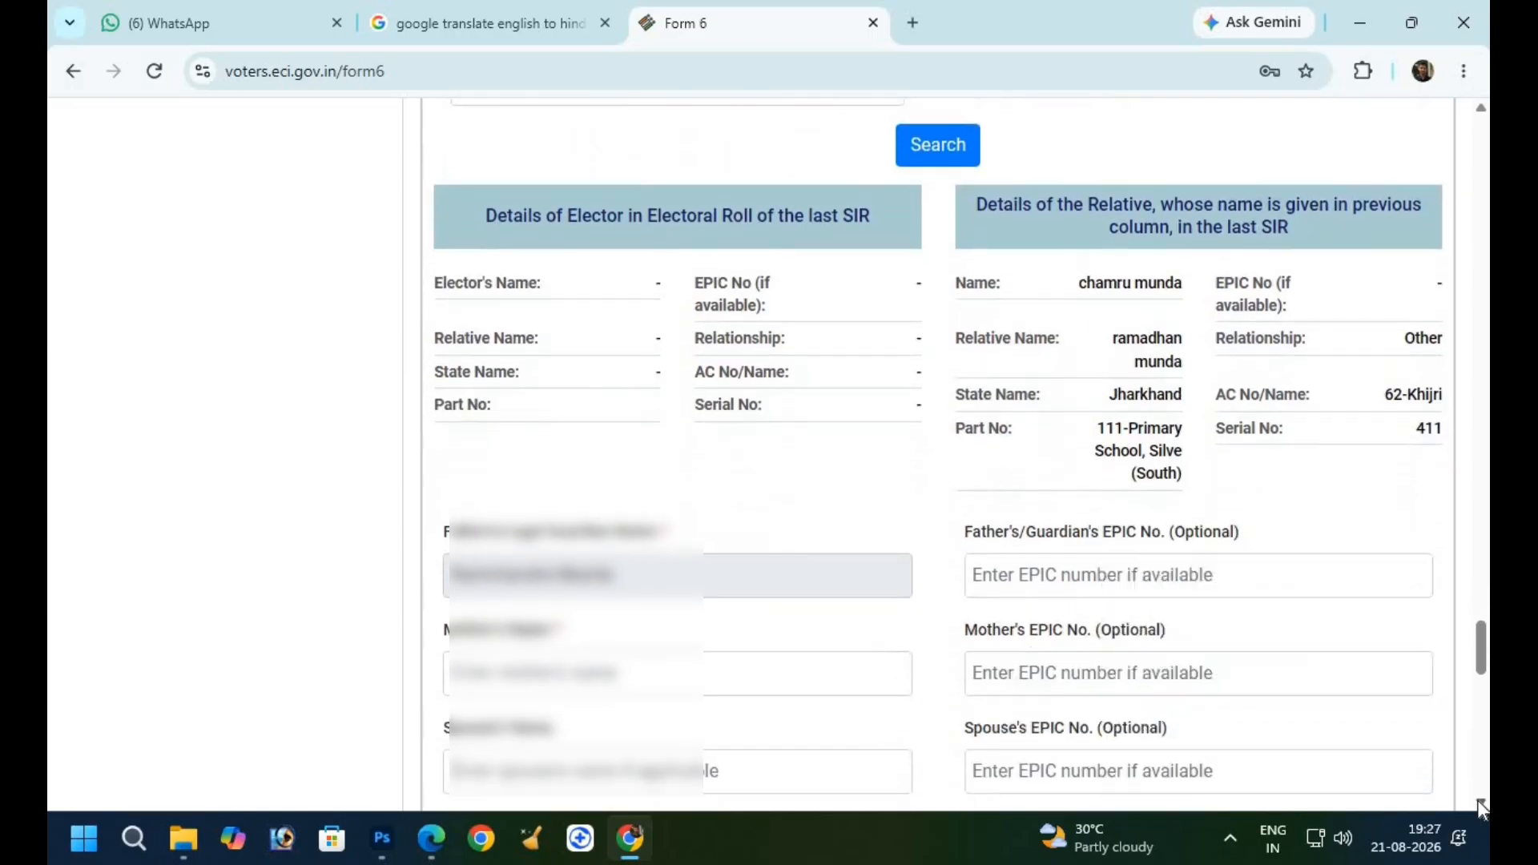
scroll(1478, 800, down, 1)
scroll(1478, 800, down, 1)
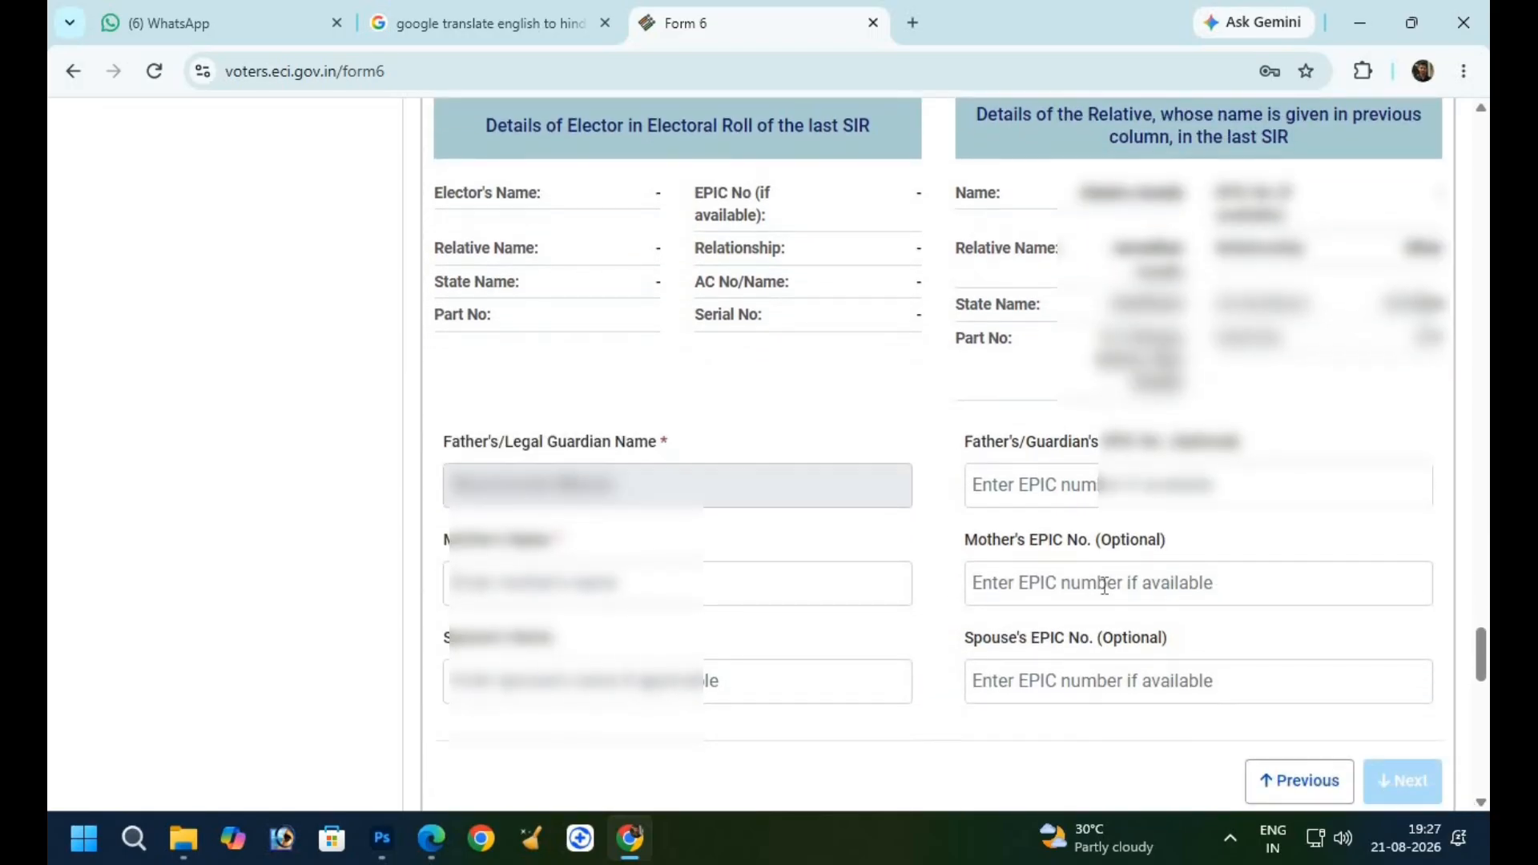
click(1021, 484)
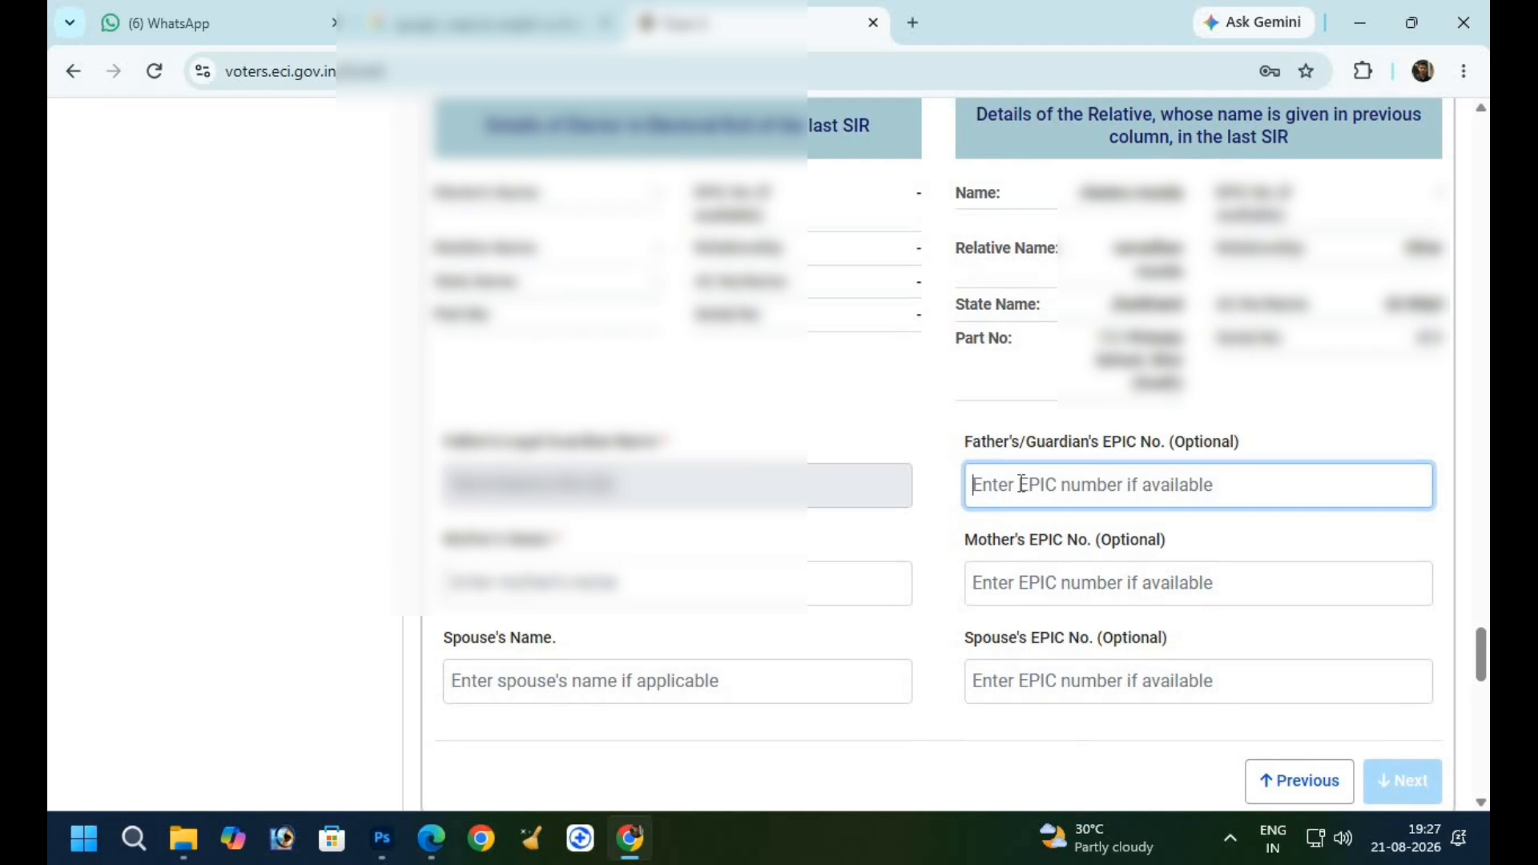
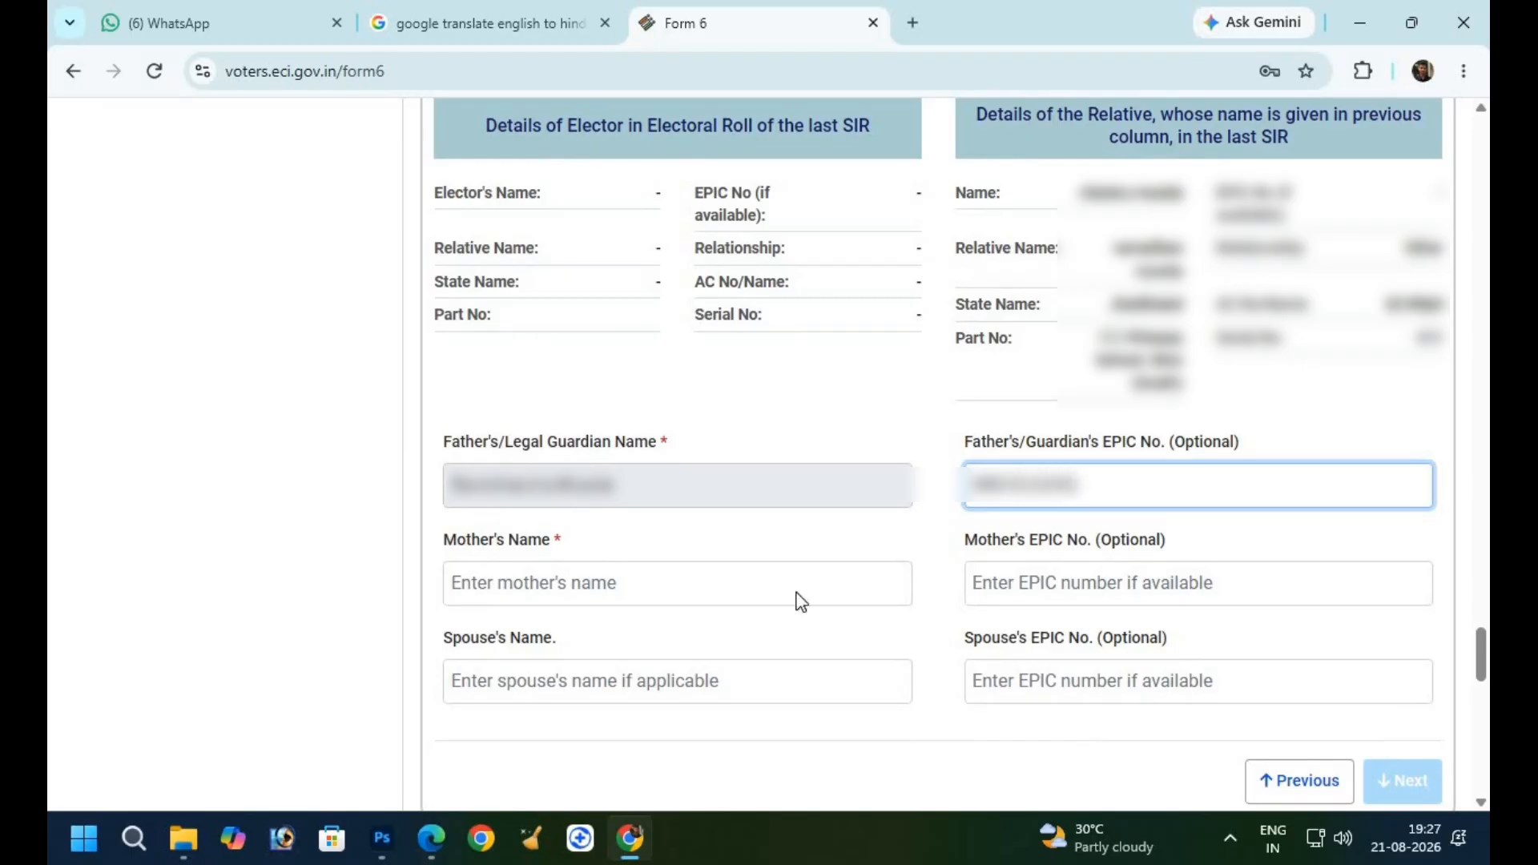
Fill in the mother's full name
click(557, 586)
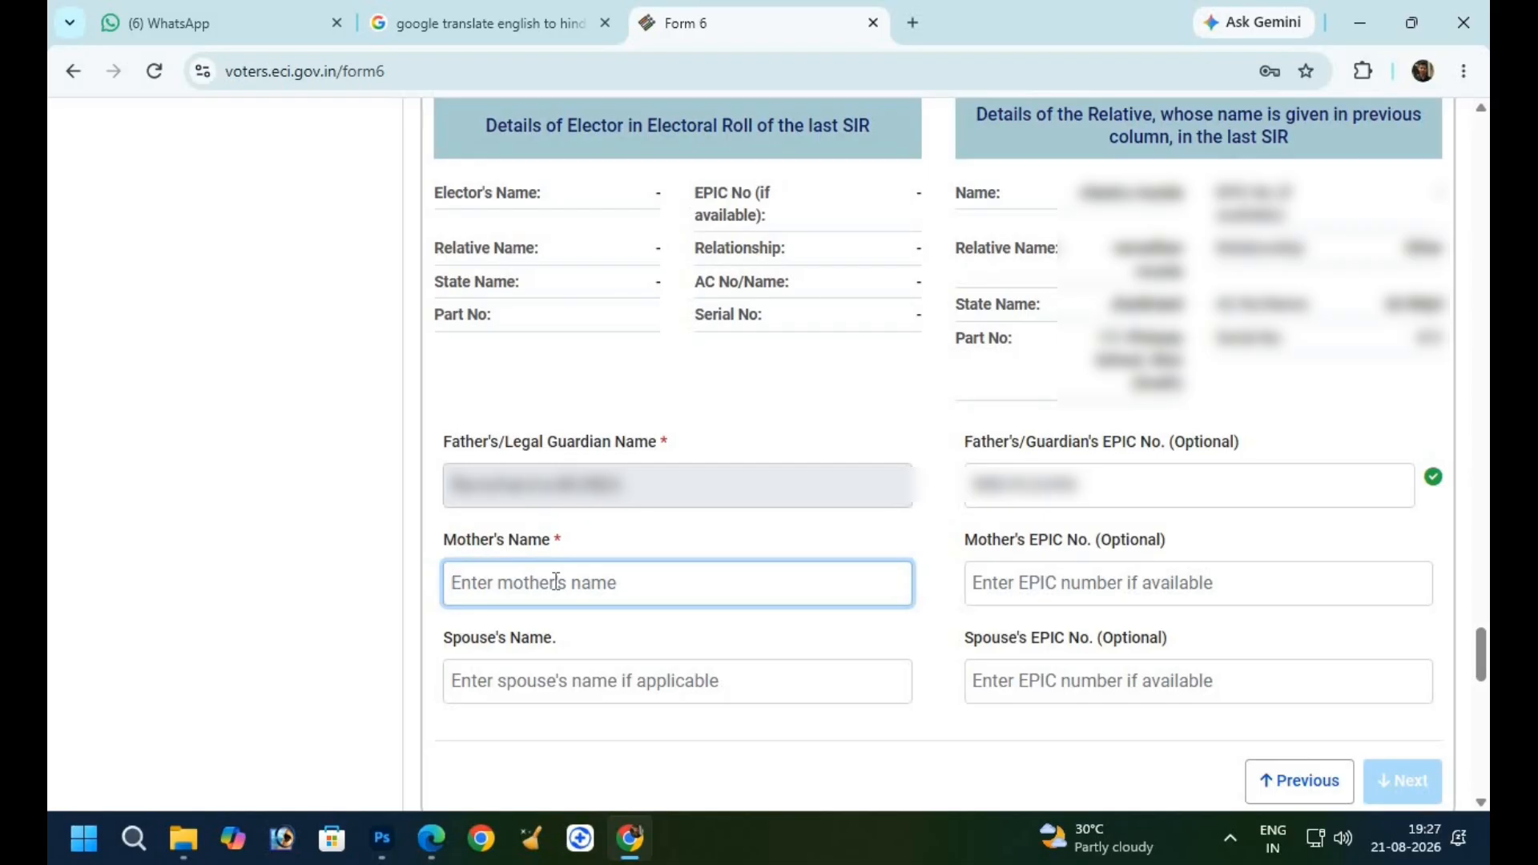
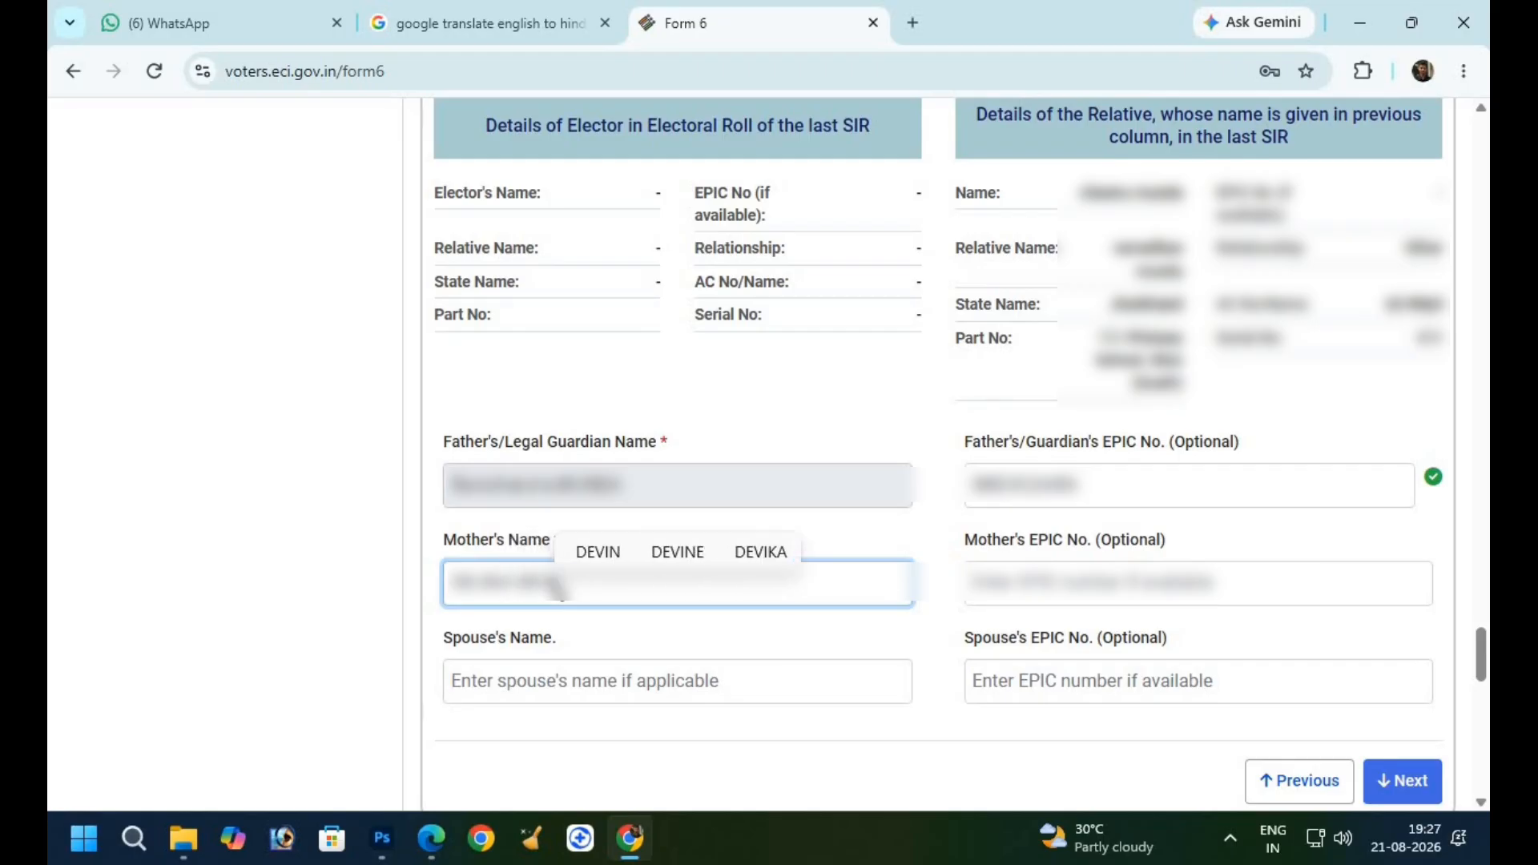
Enter the mother's EPIC number in the optional field
click(1016, 579)
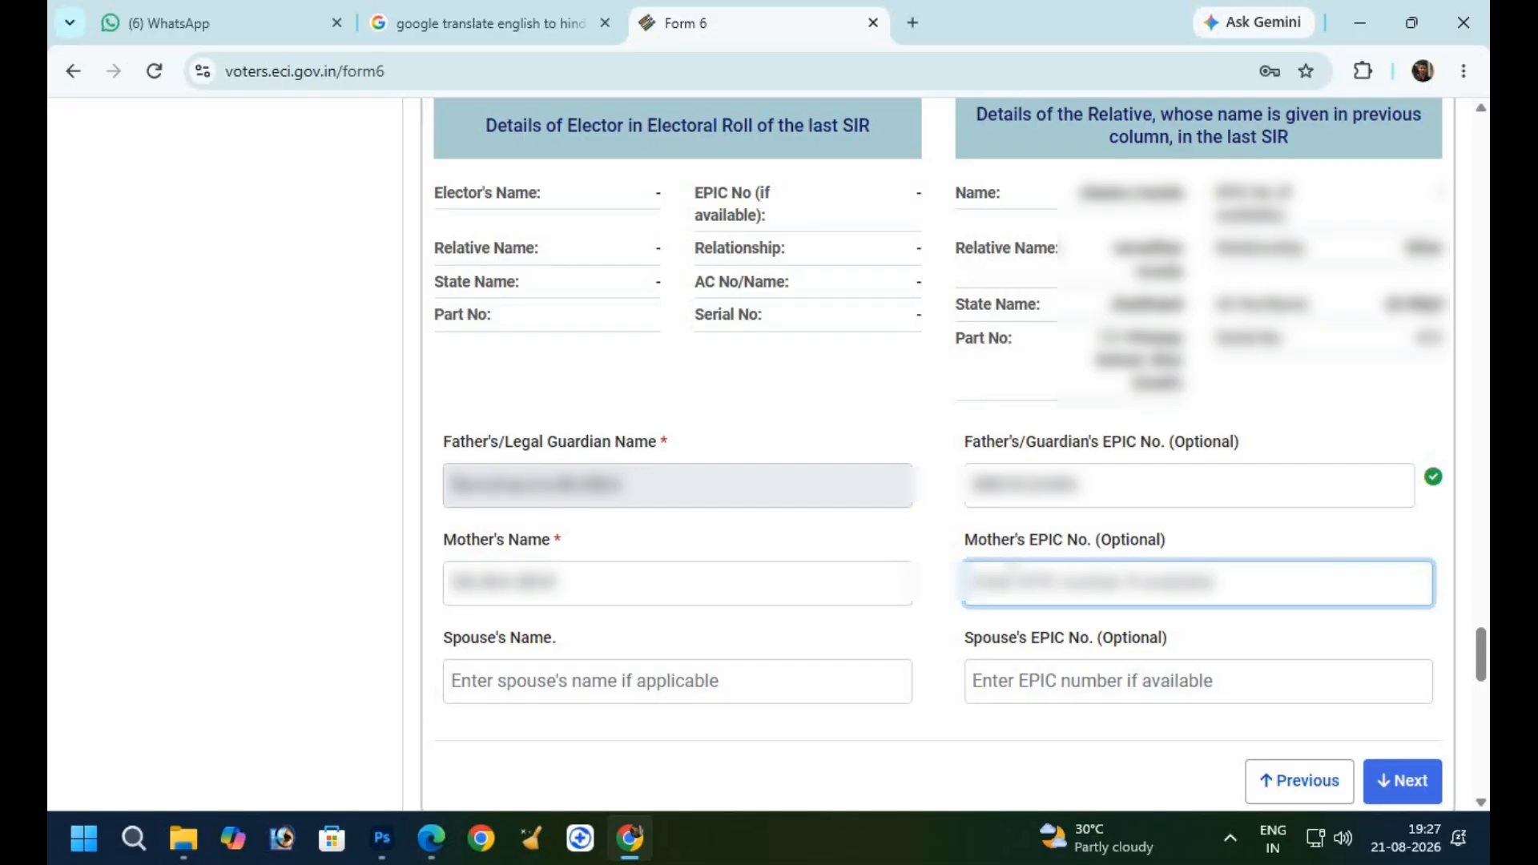
text(HED)
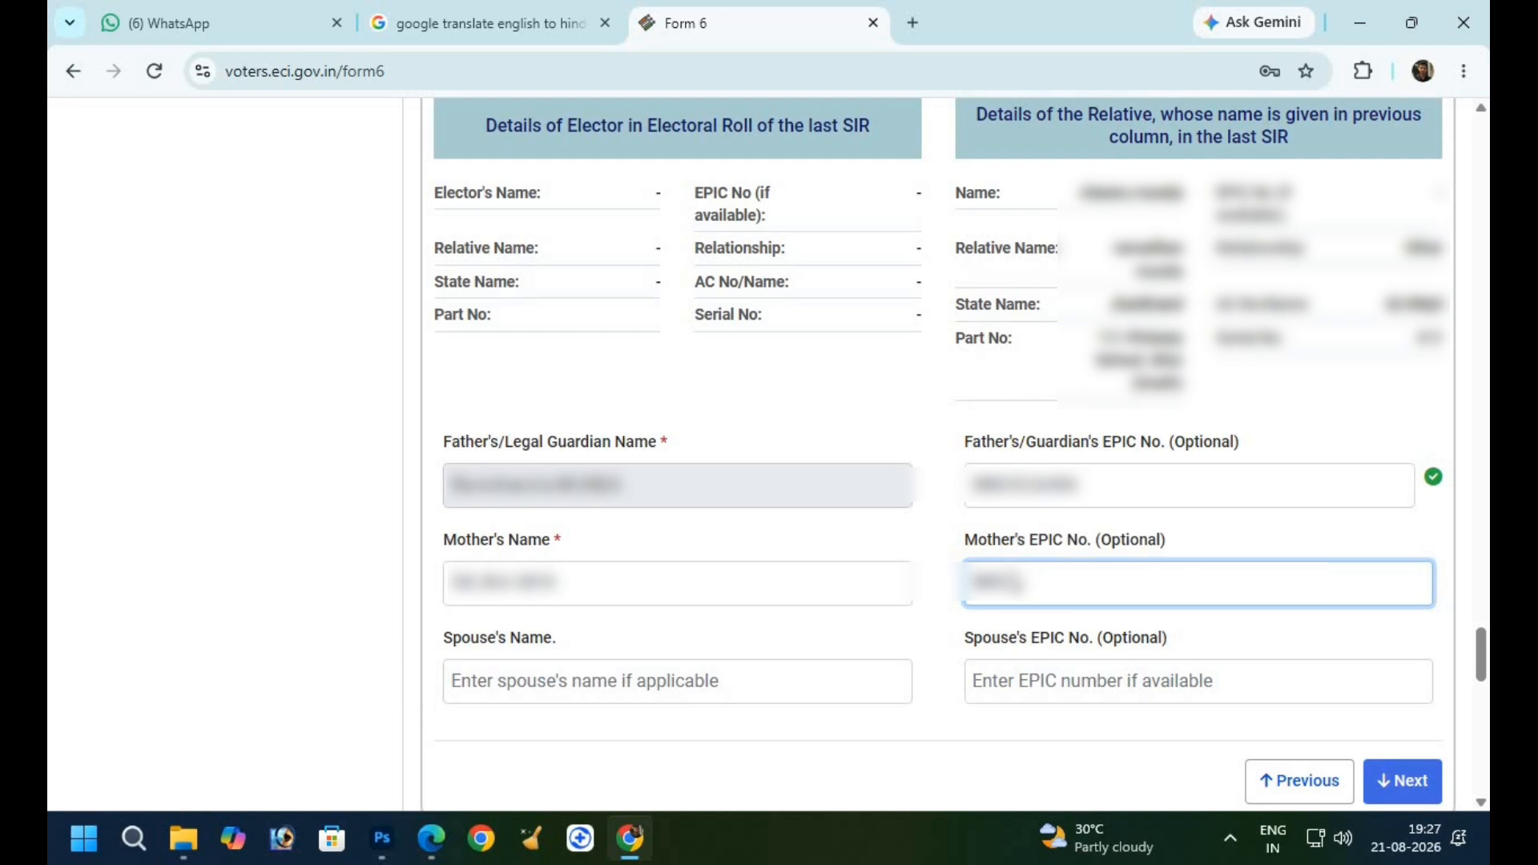
text(1234)
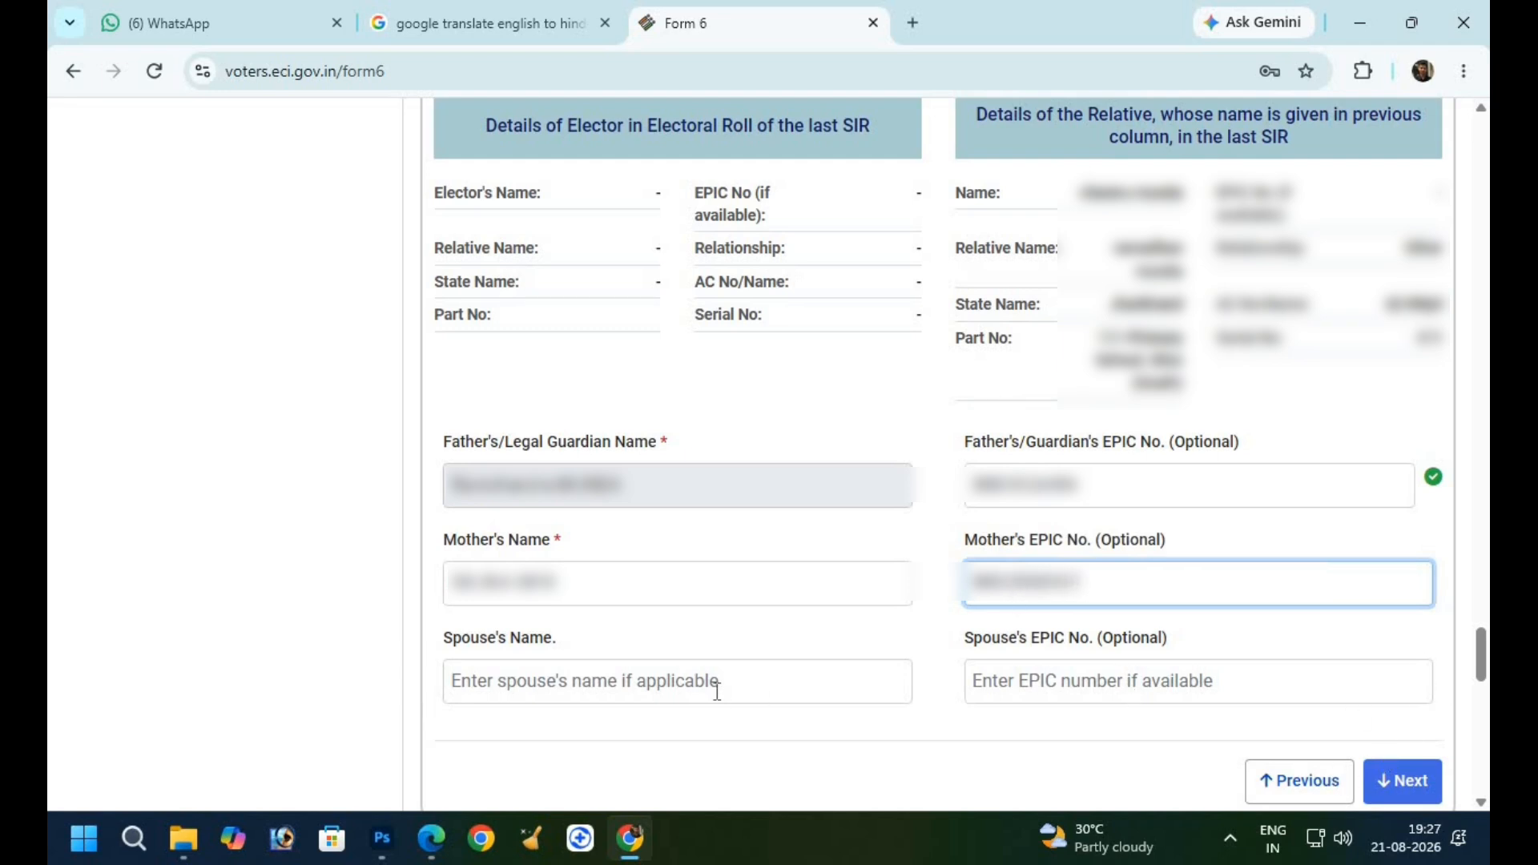
Leave the spouse details empty and proceed to the K. Declaration section
click(767, 684)
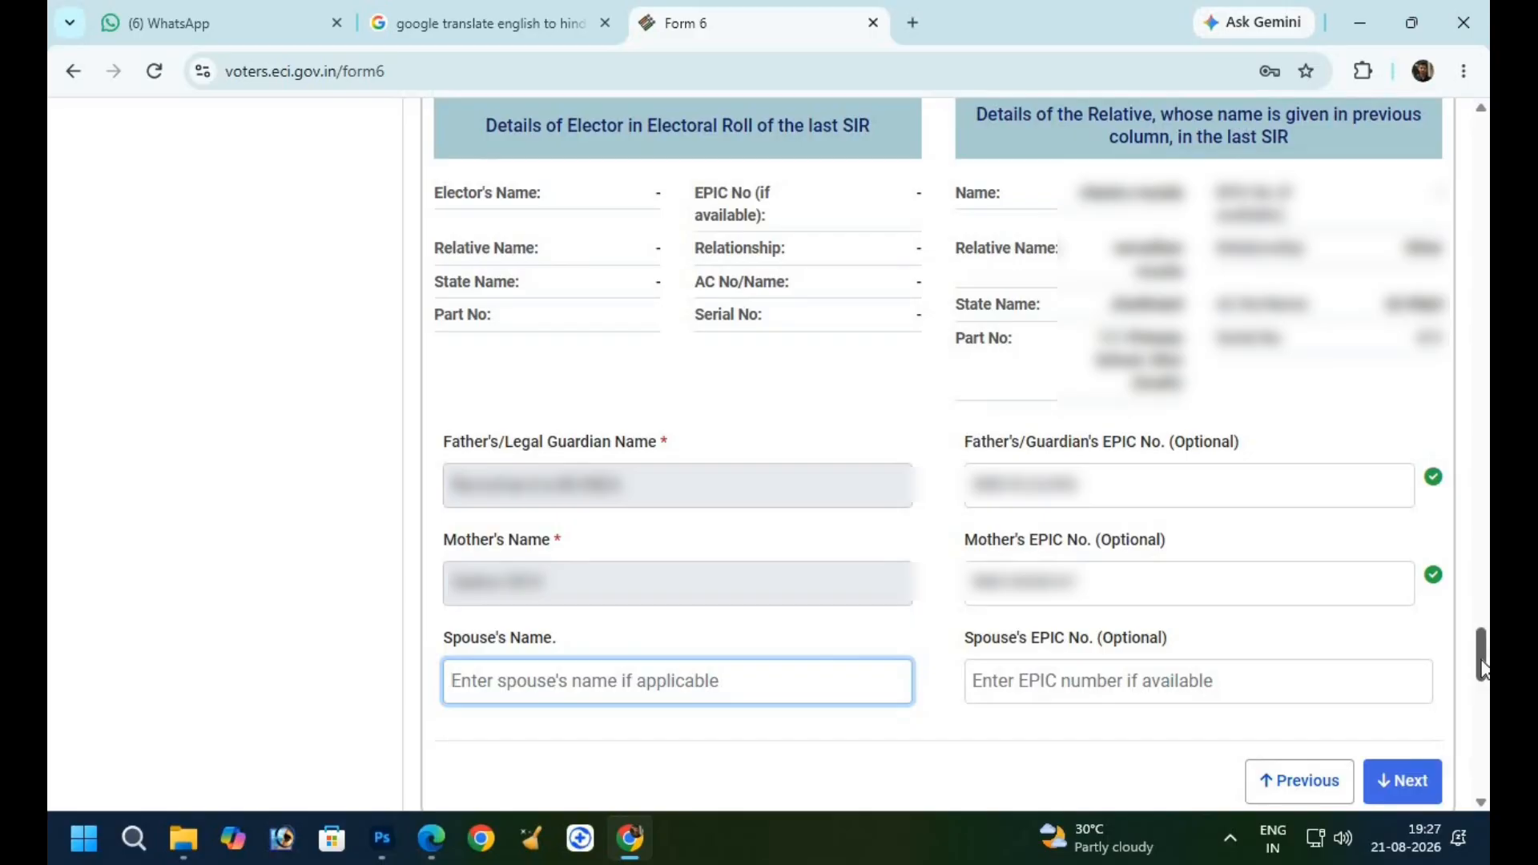
scroll(1483, 669, down, 3)
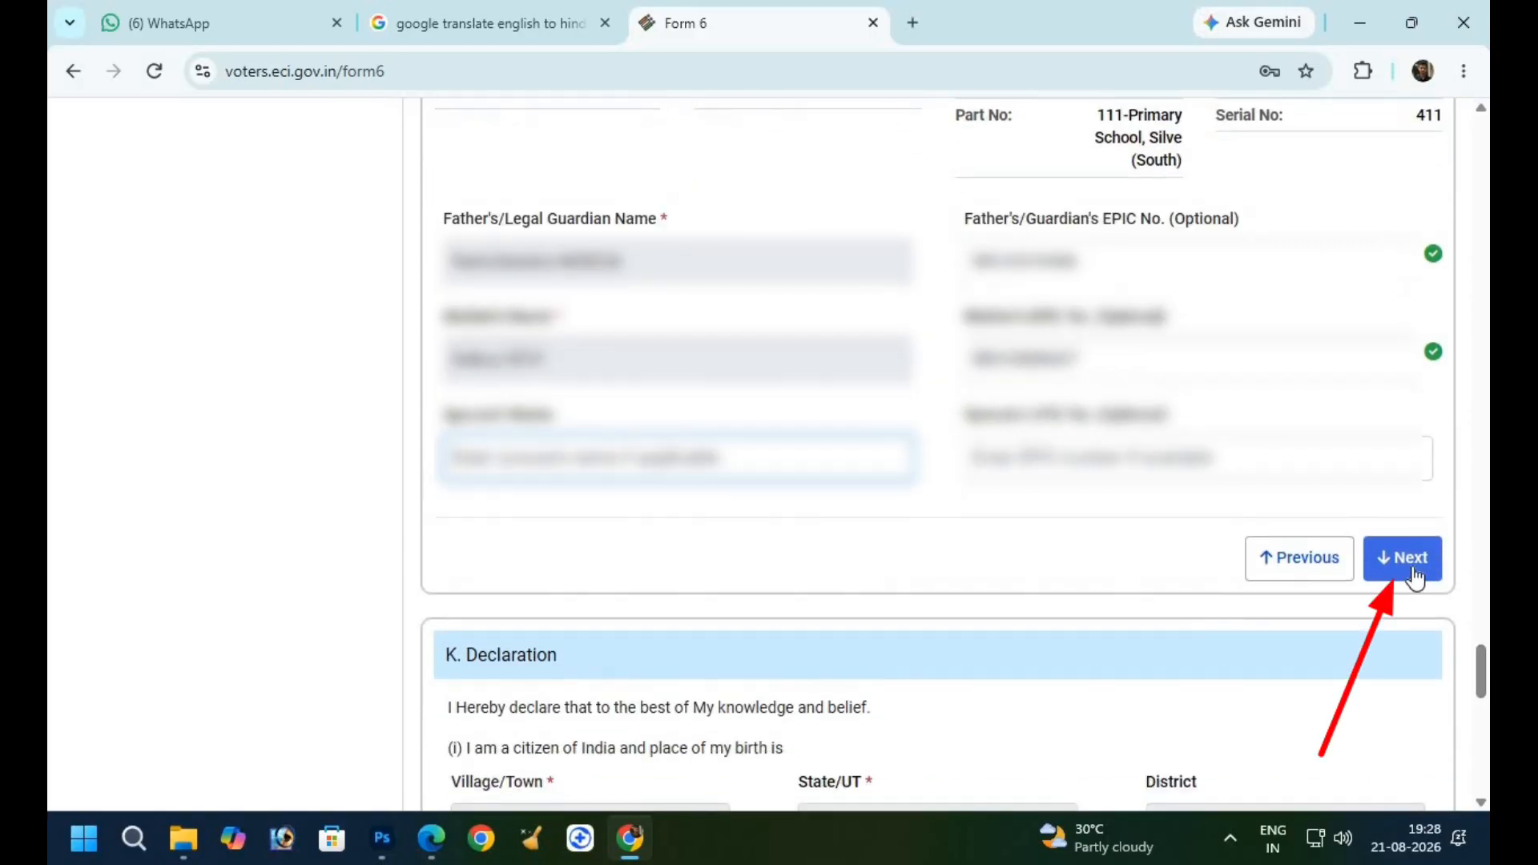
click(1413, 575)
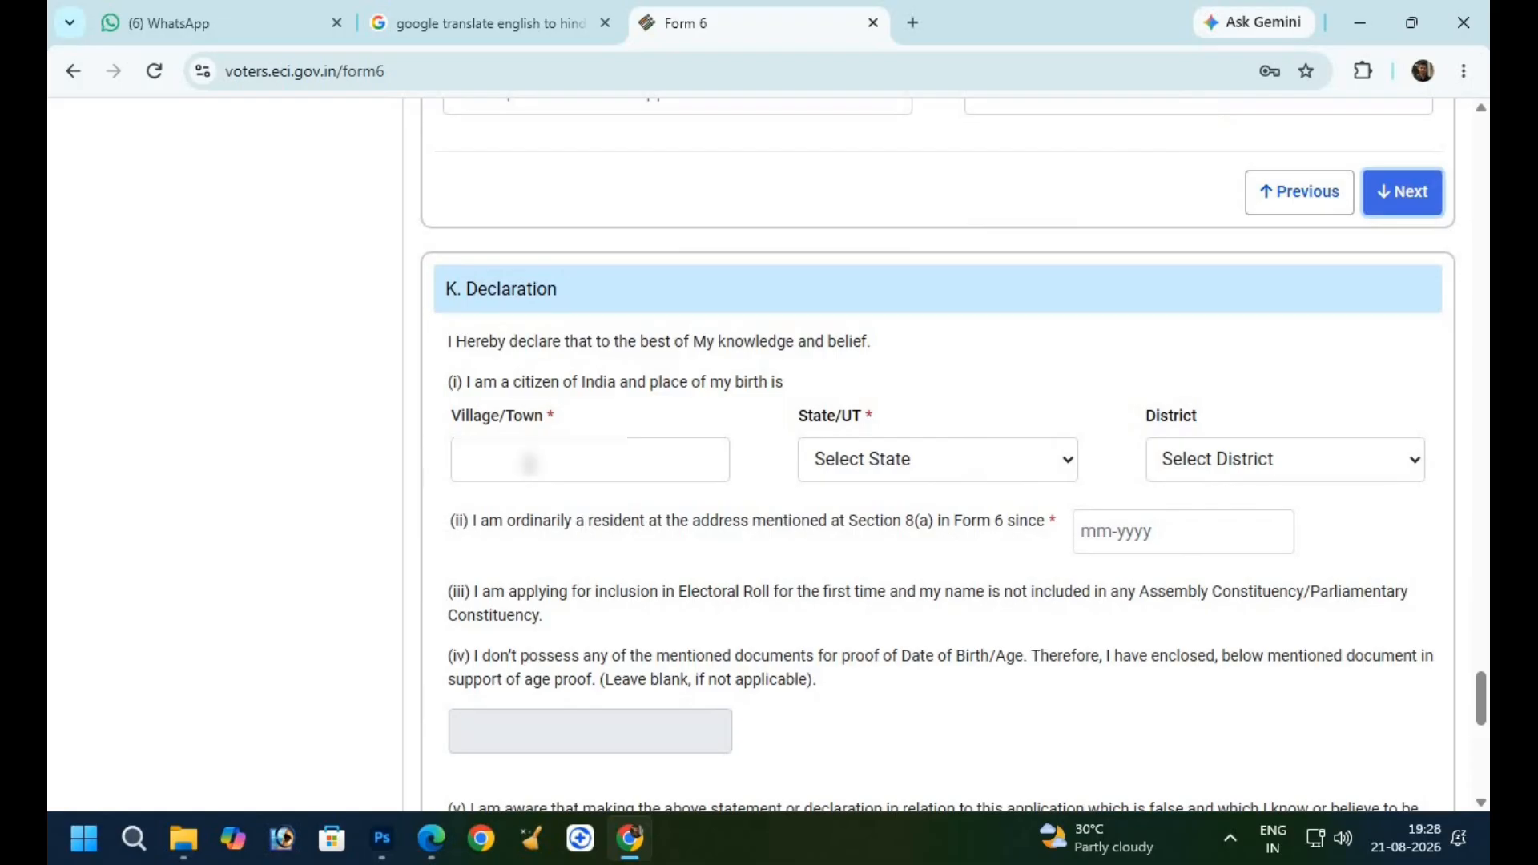
Enter the village or town of birth in the declaration
click(529, 463)
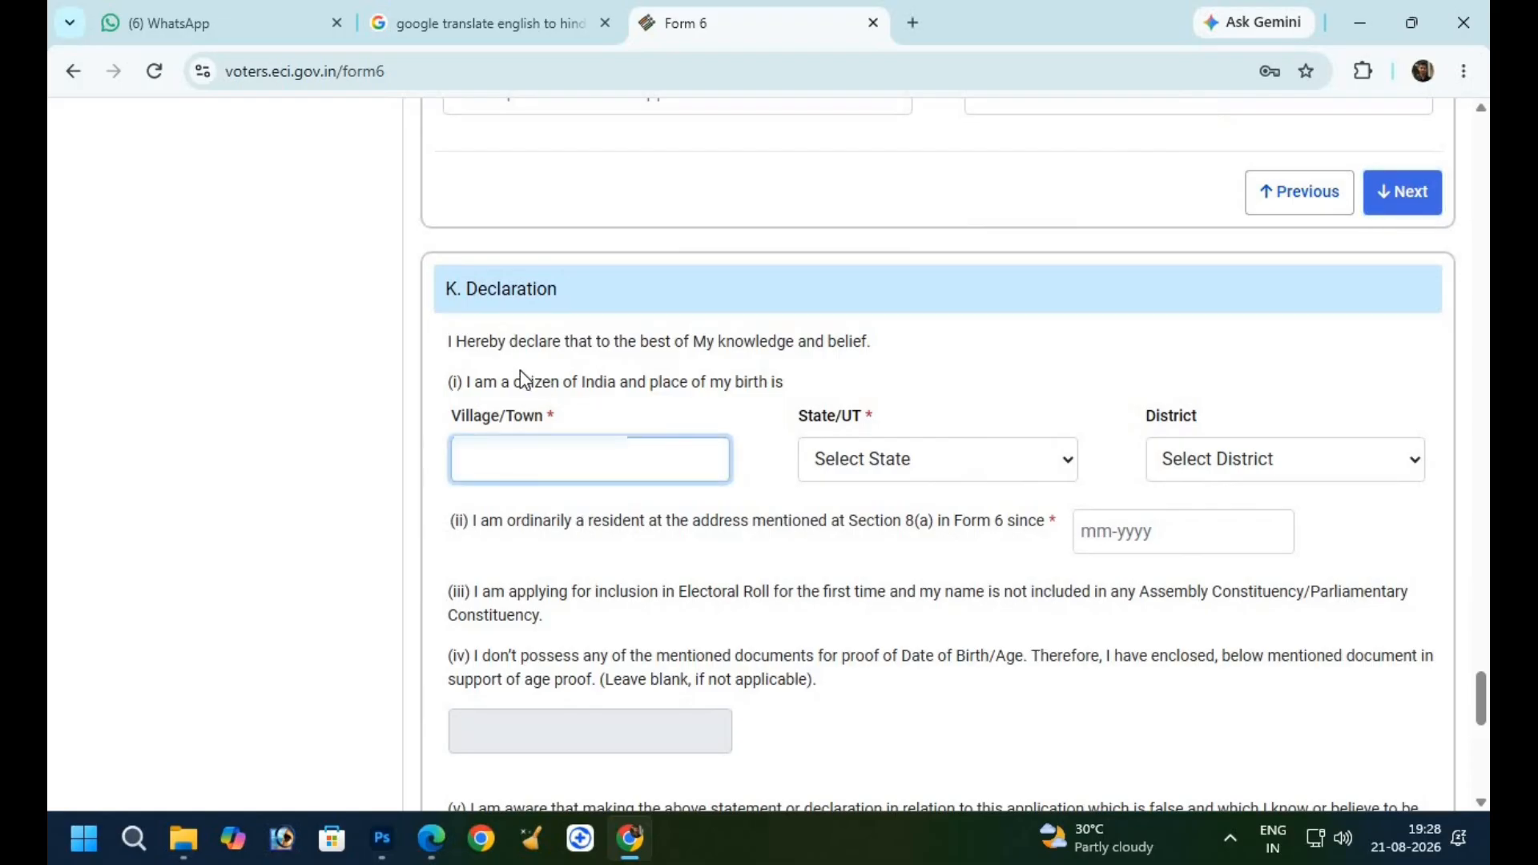
text(MANKI)
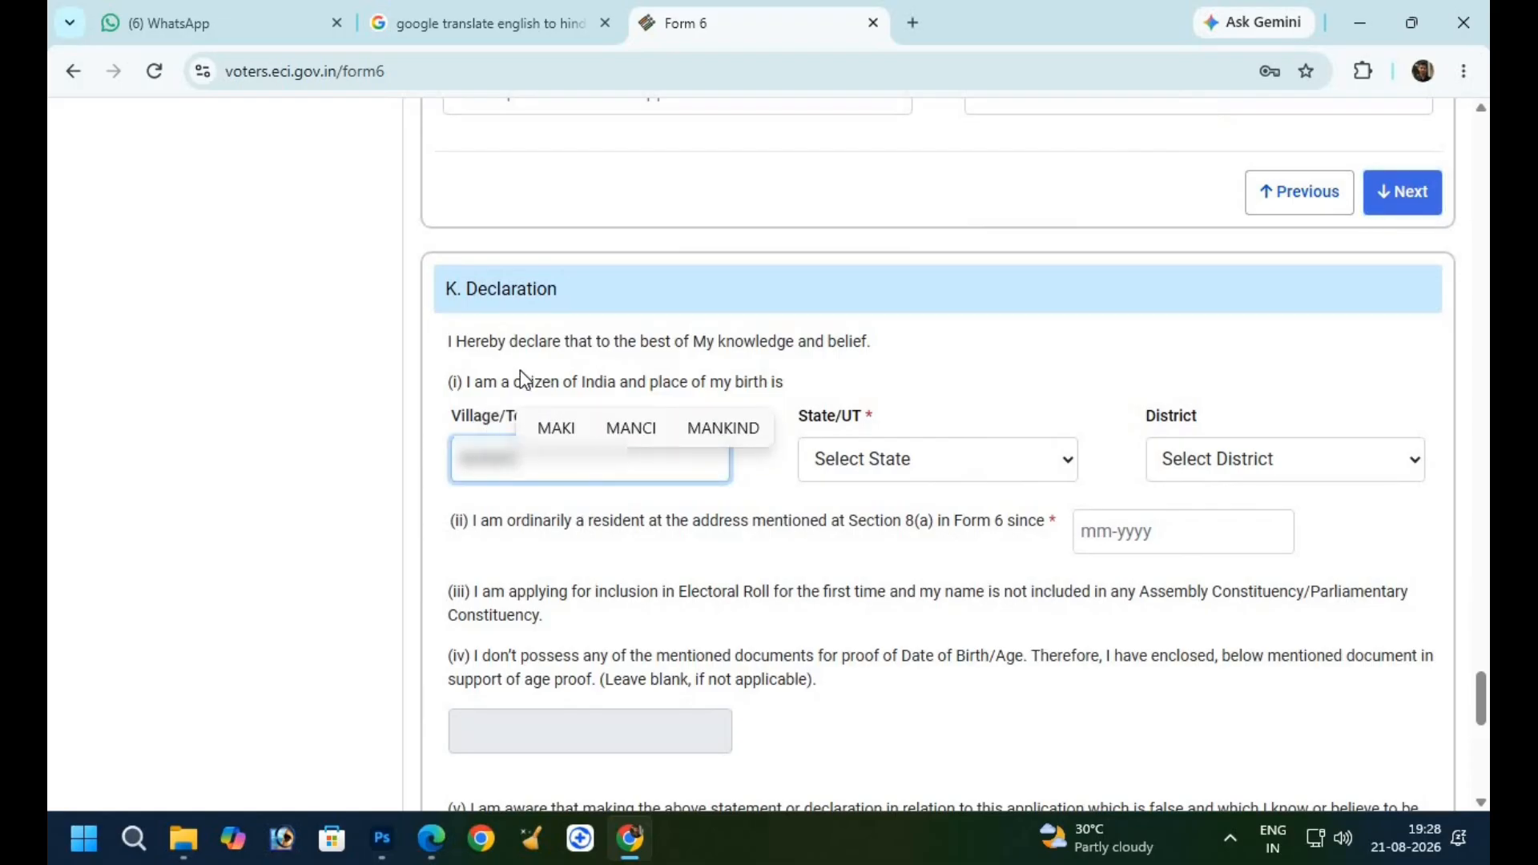
text(SHAPUR)
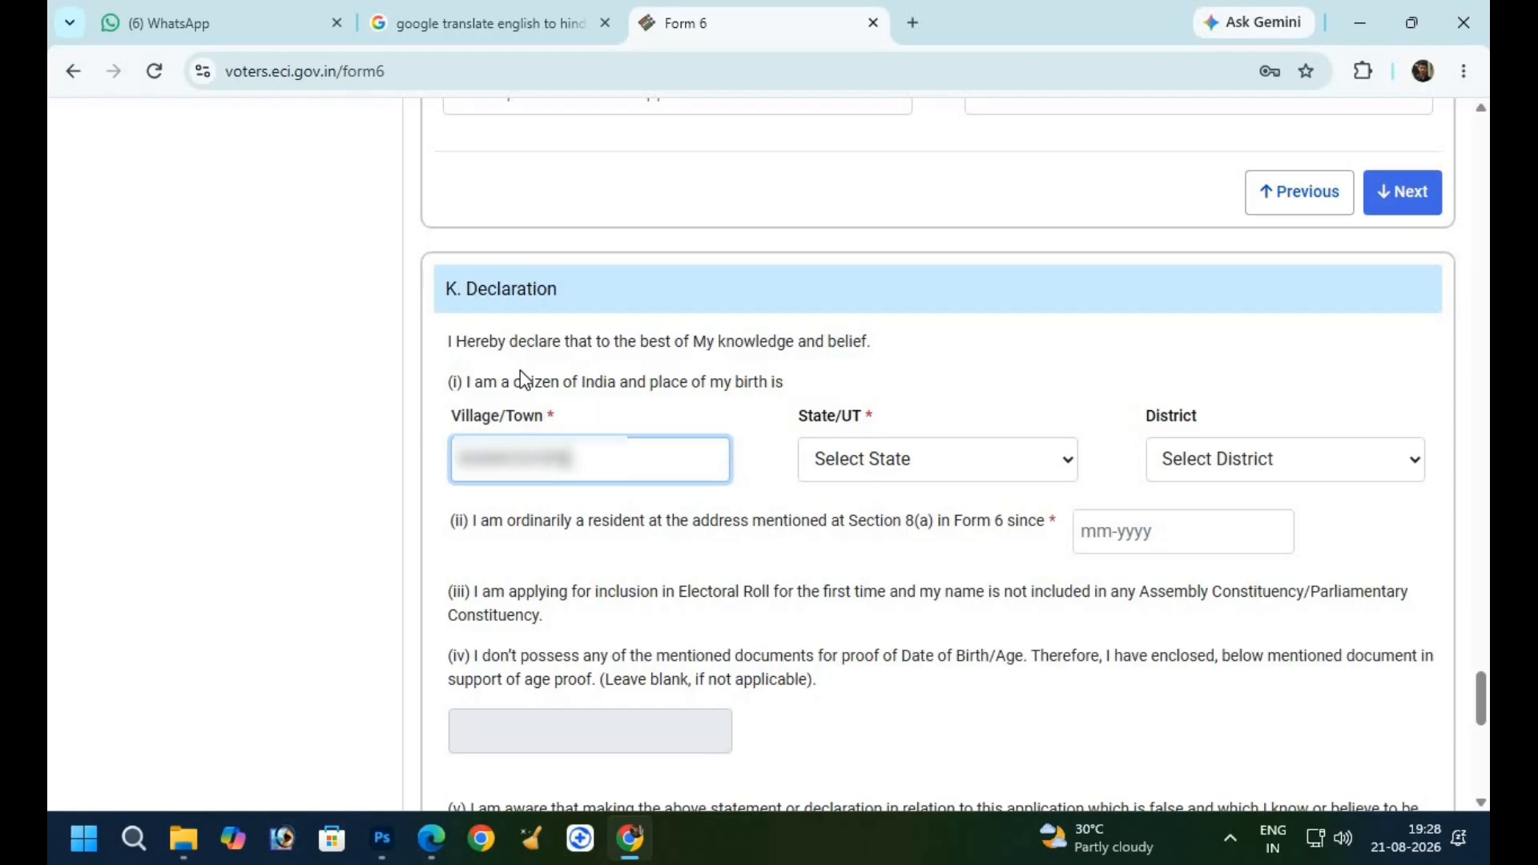
Set the birth state to Jharkhand and the district to Ranchi in the declaration
click(875, 460)
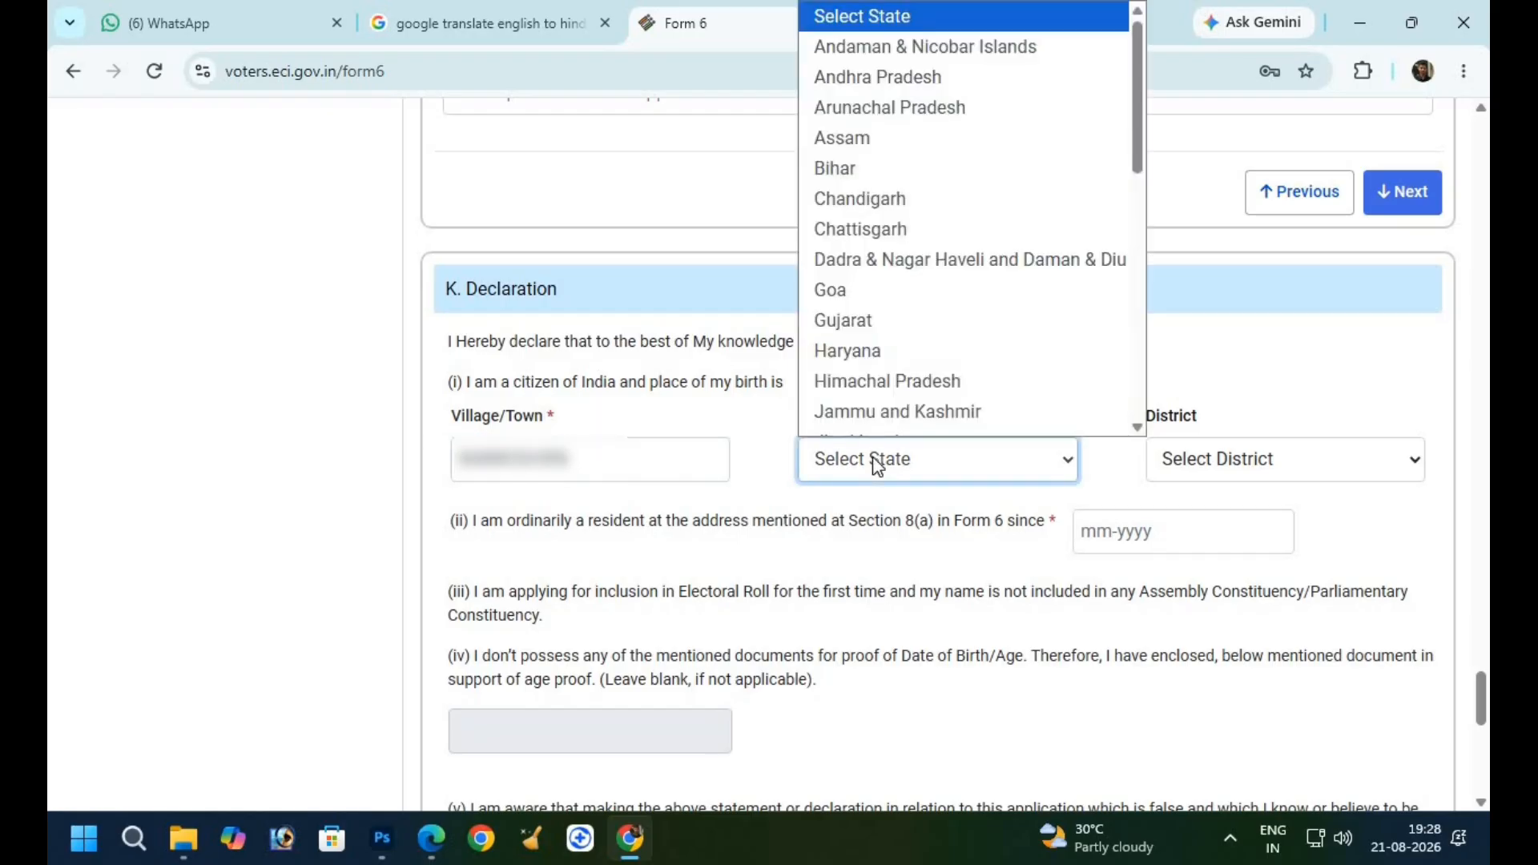
key(j)
key(h)
key(Return)
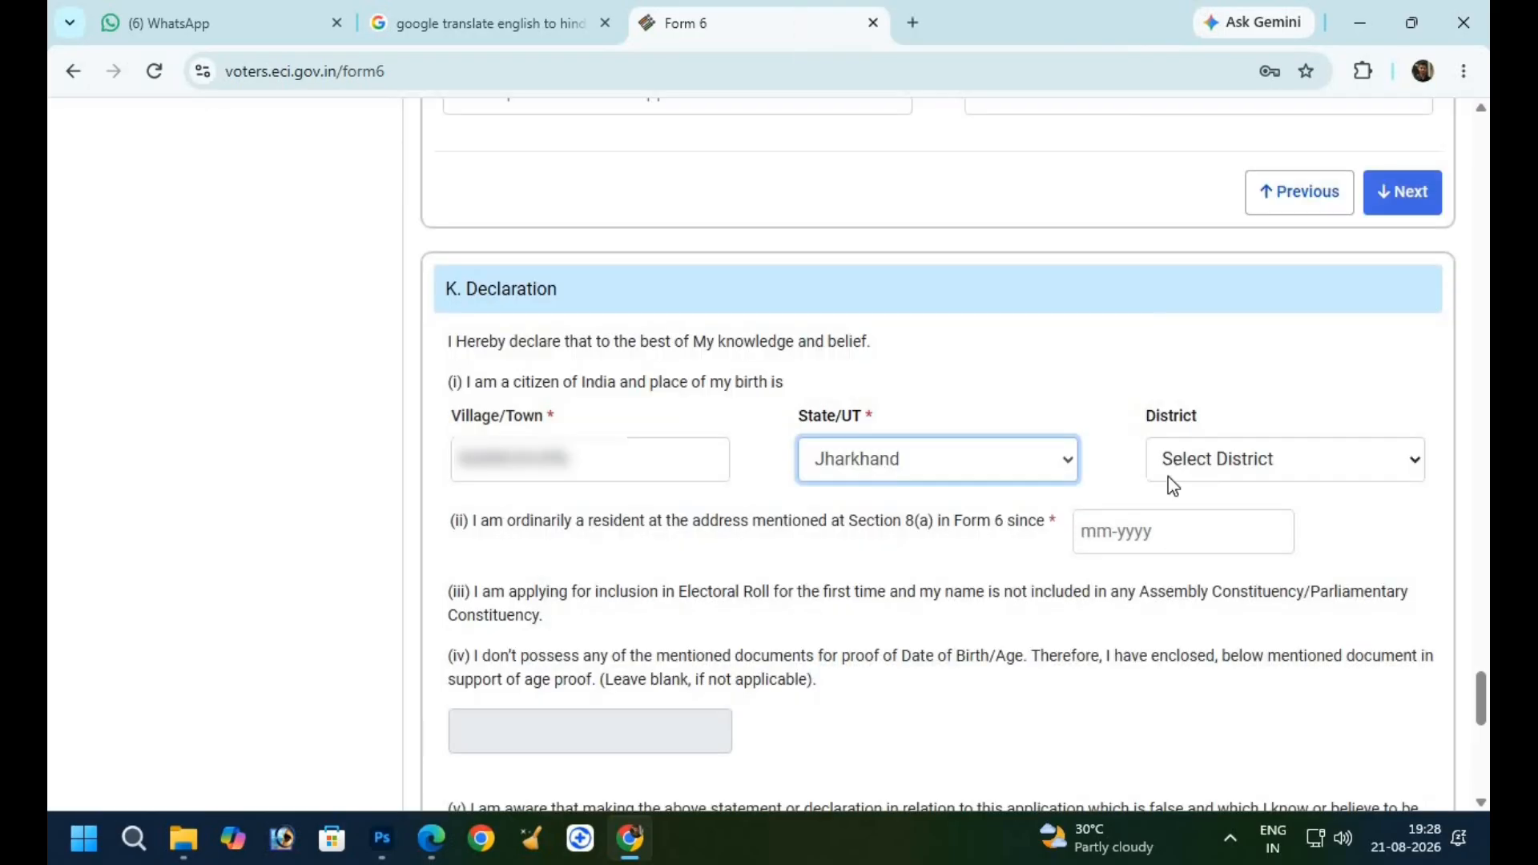
click(1189, 465)
key(r)
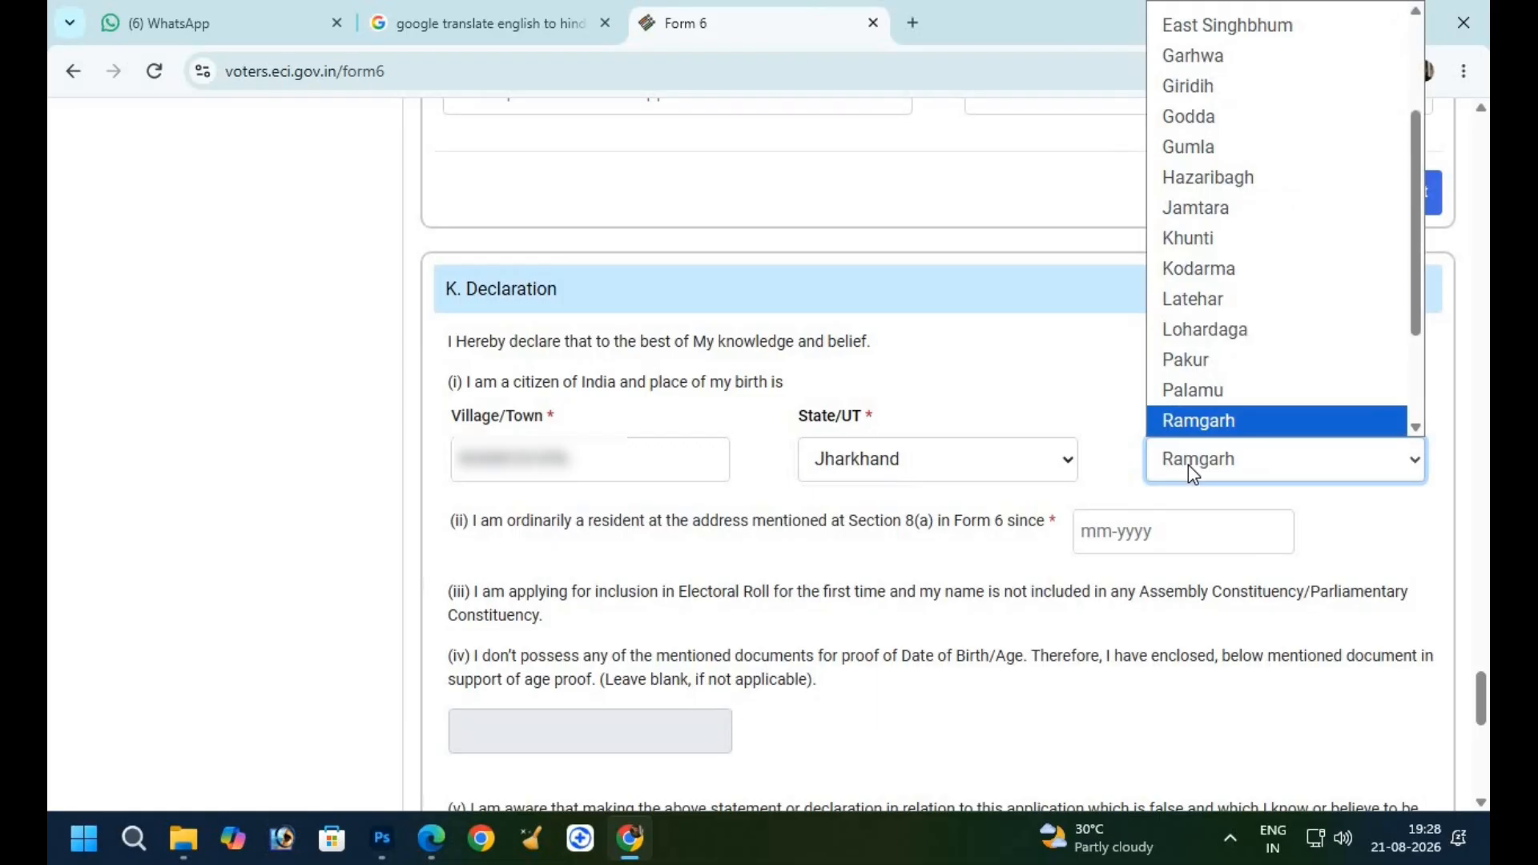
key(r)
key(Return)
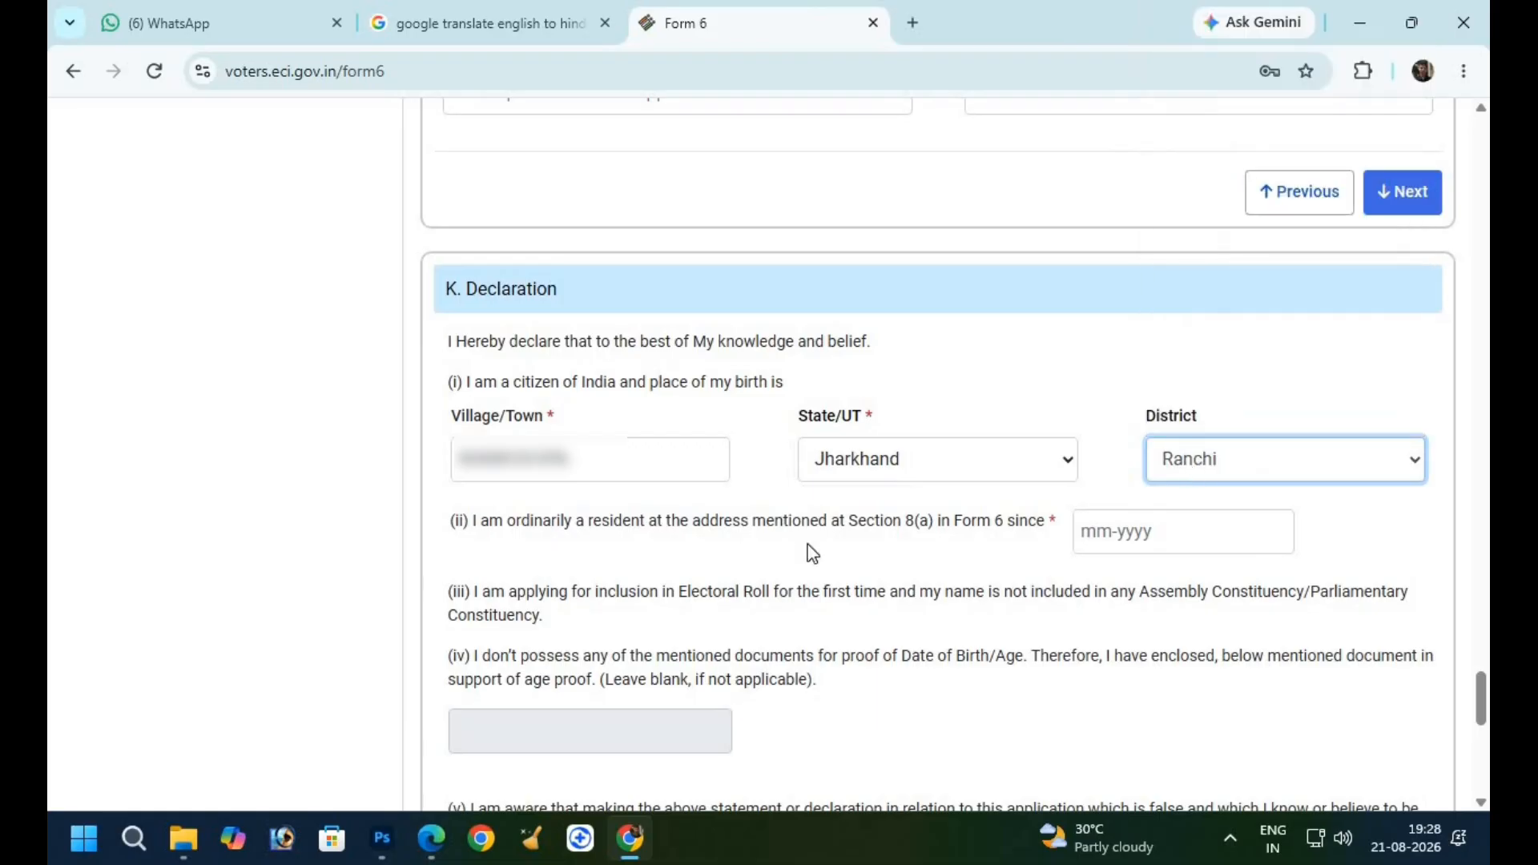
Set the residence-since date to August 2026, enter the place of declaration, and proceed to the Captcha section
click(1134, 532)
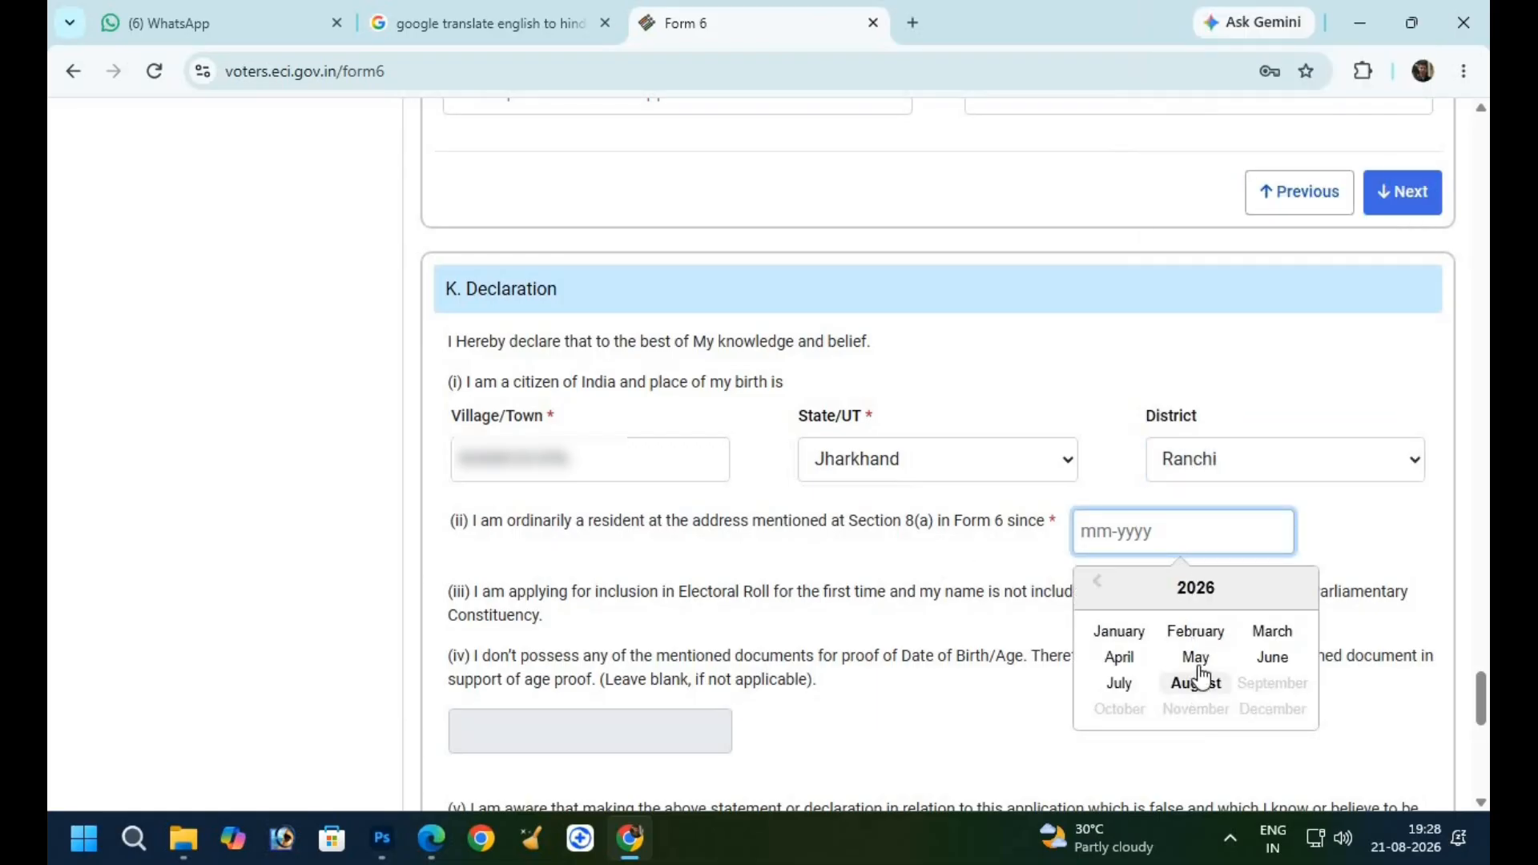
click(1197, 682)
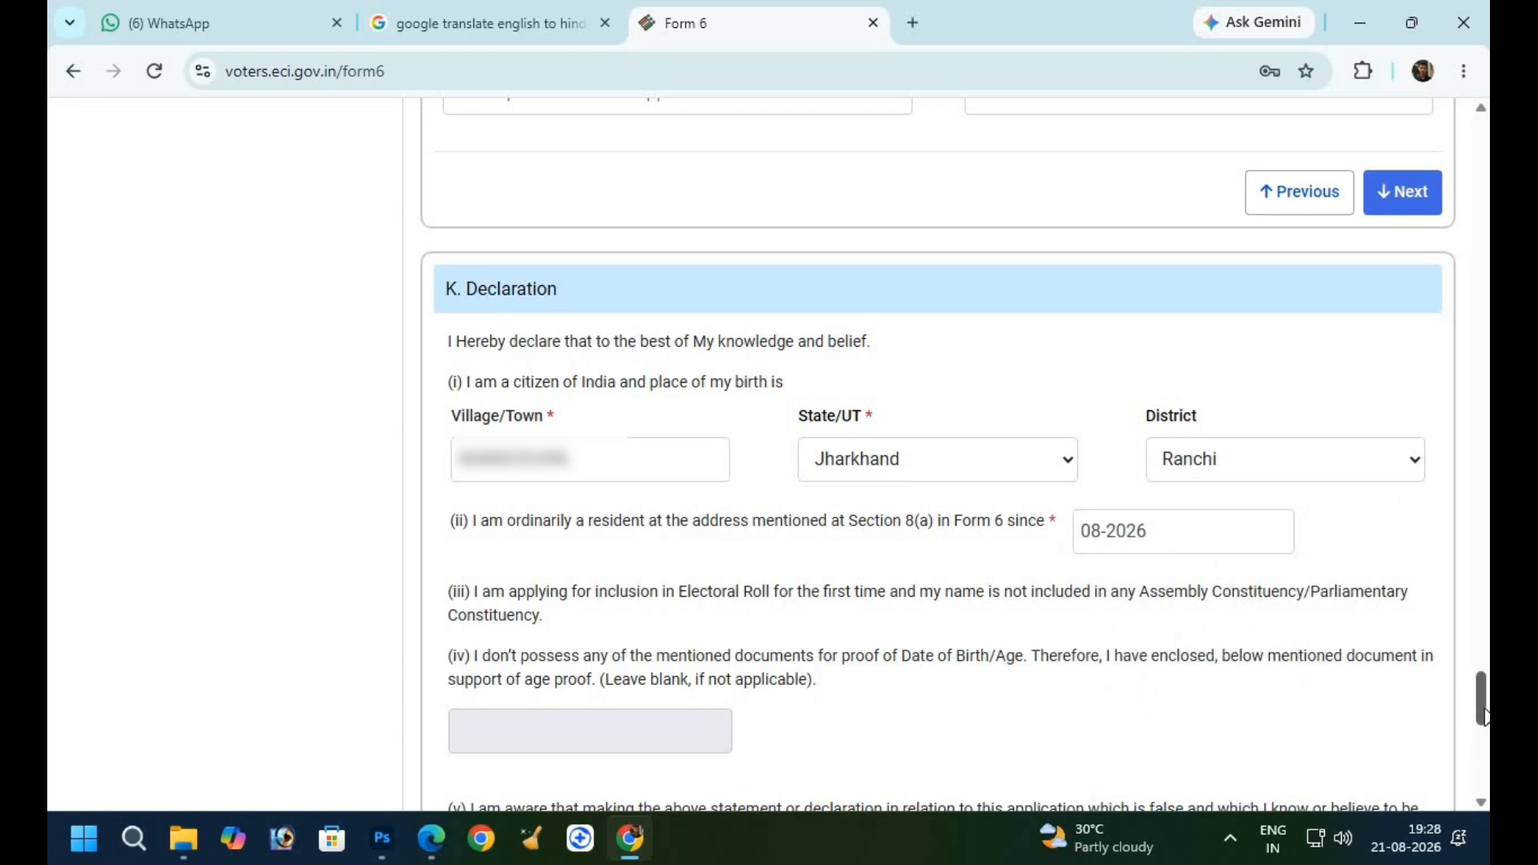
scroll(1484, 722, down, 5)
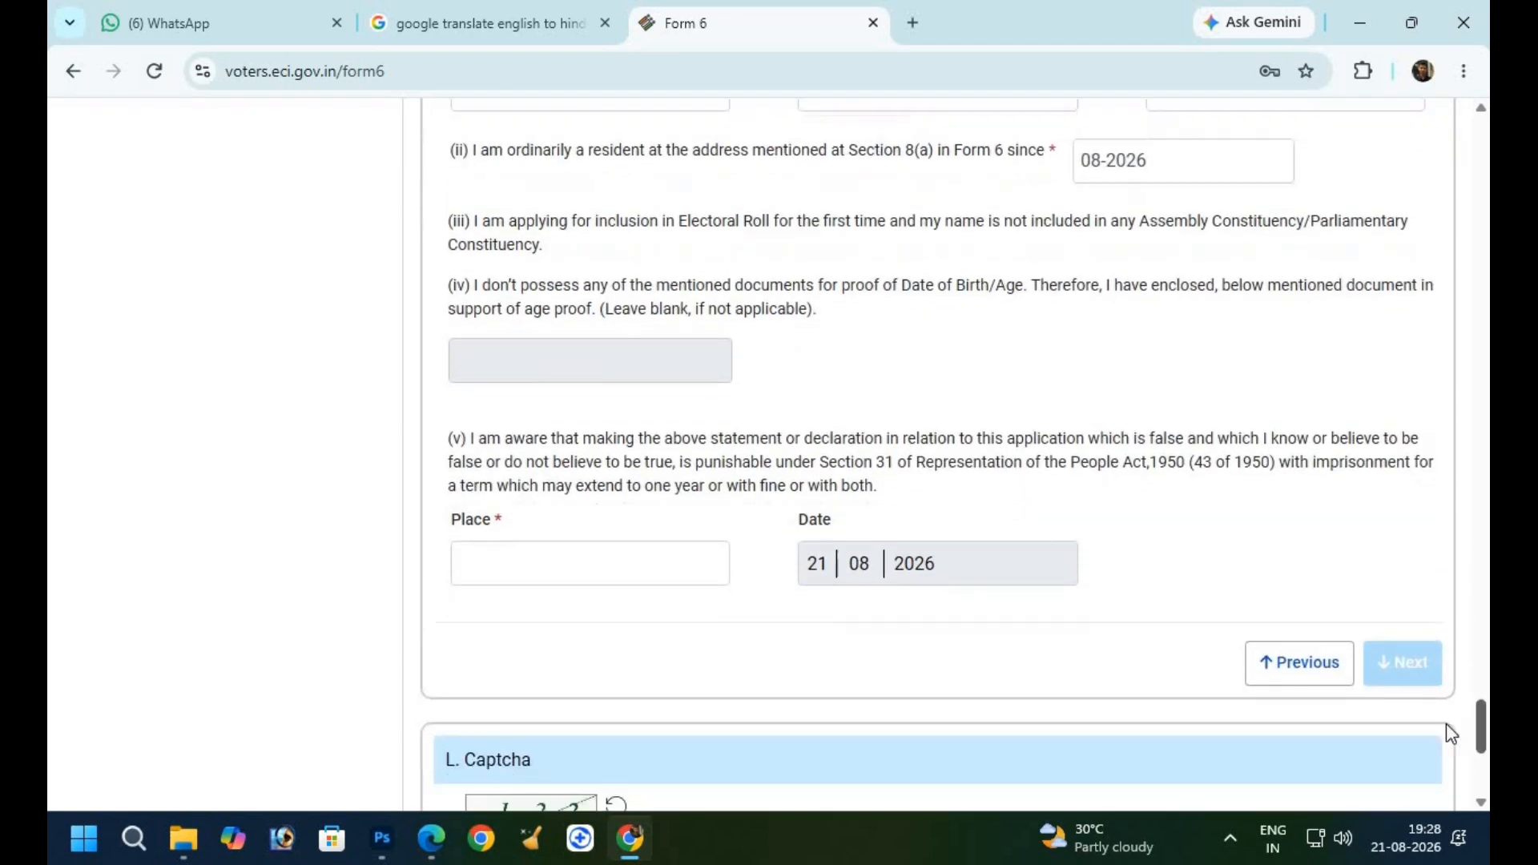
click(601, 547)
text(MAH)
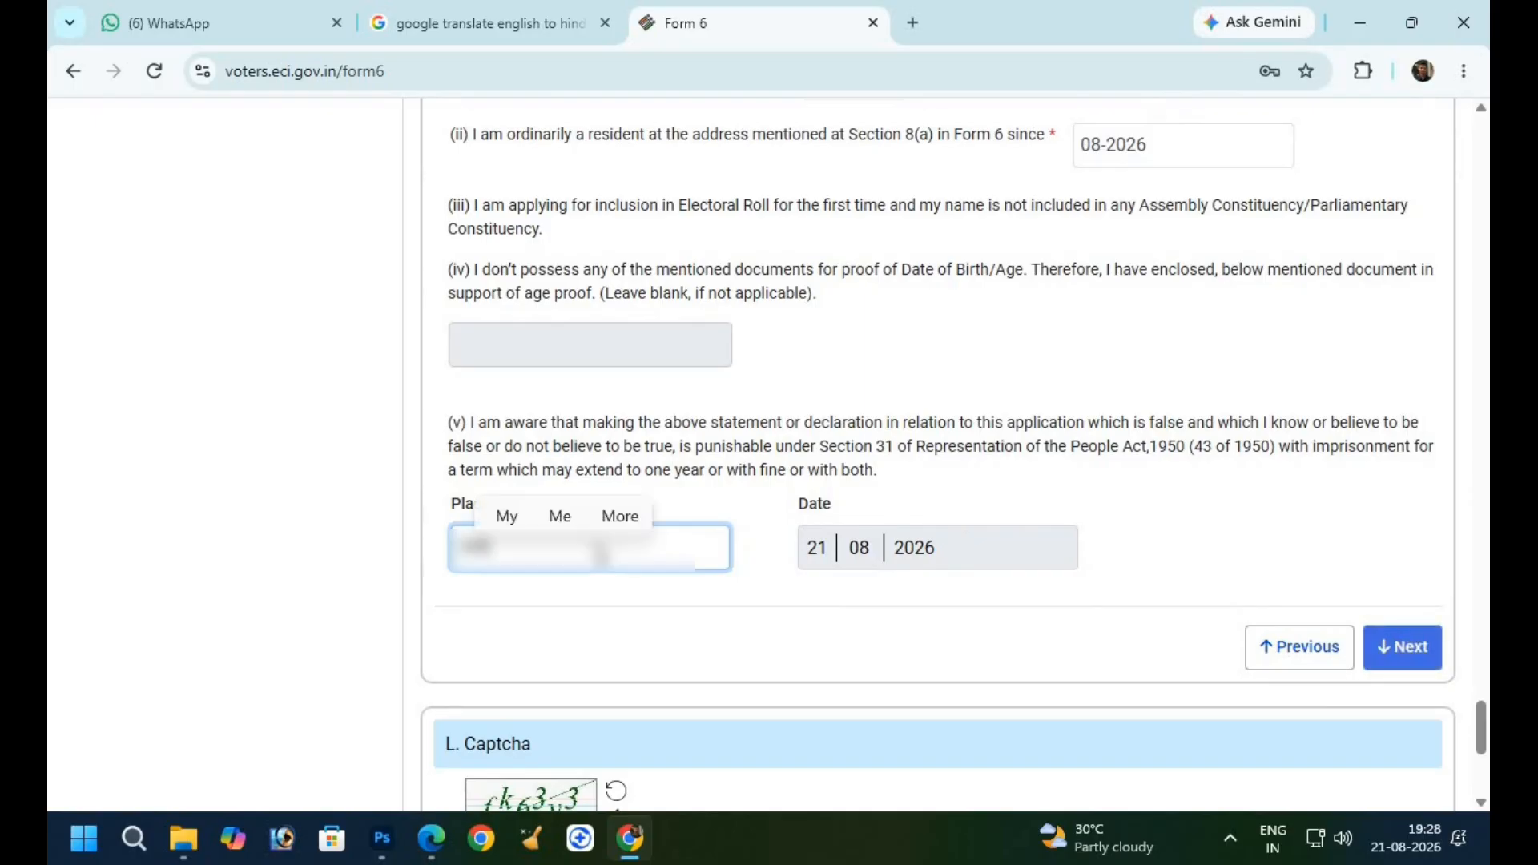
text(KIDIHA)
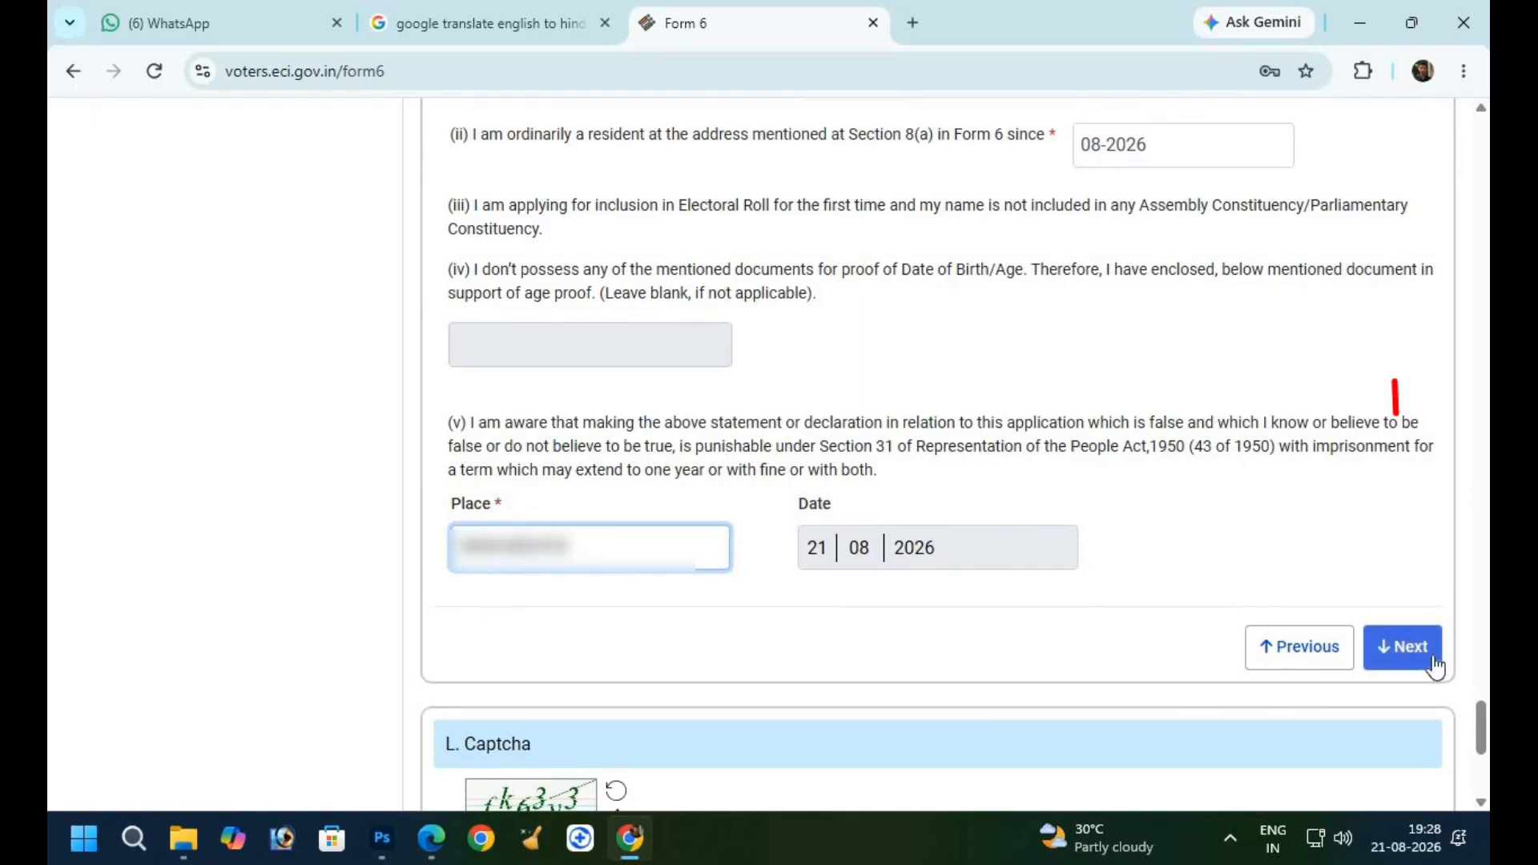
click(1402, 646)
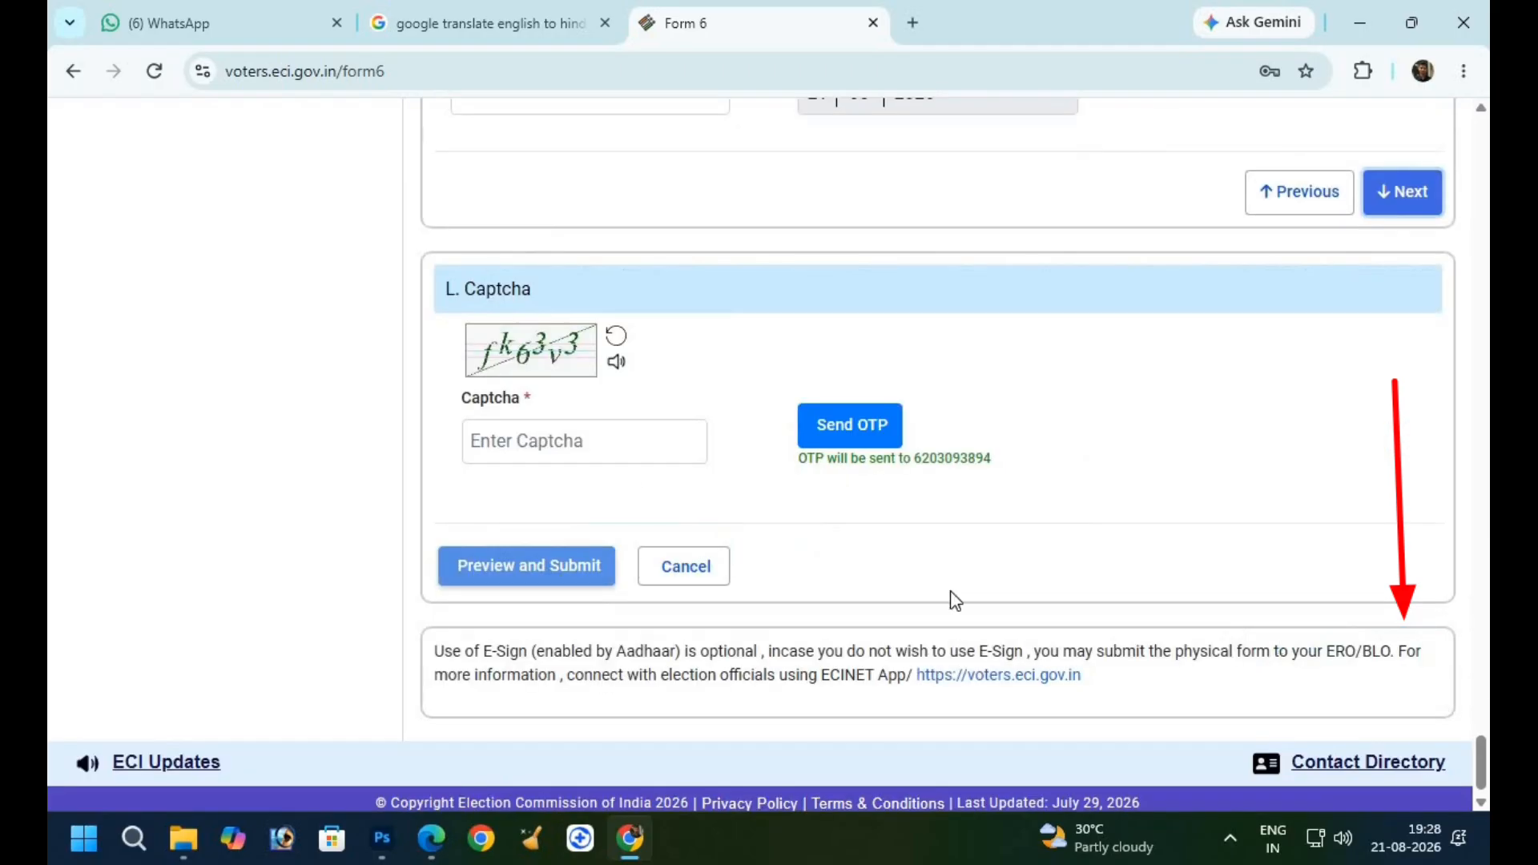
Refresh the captcha image and enter the captcha code sah3cm
click(616, 335)
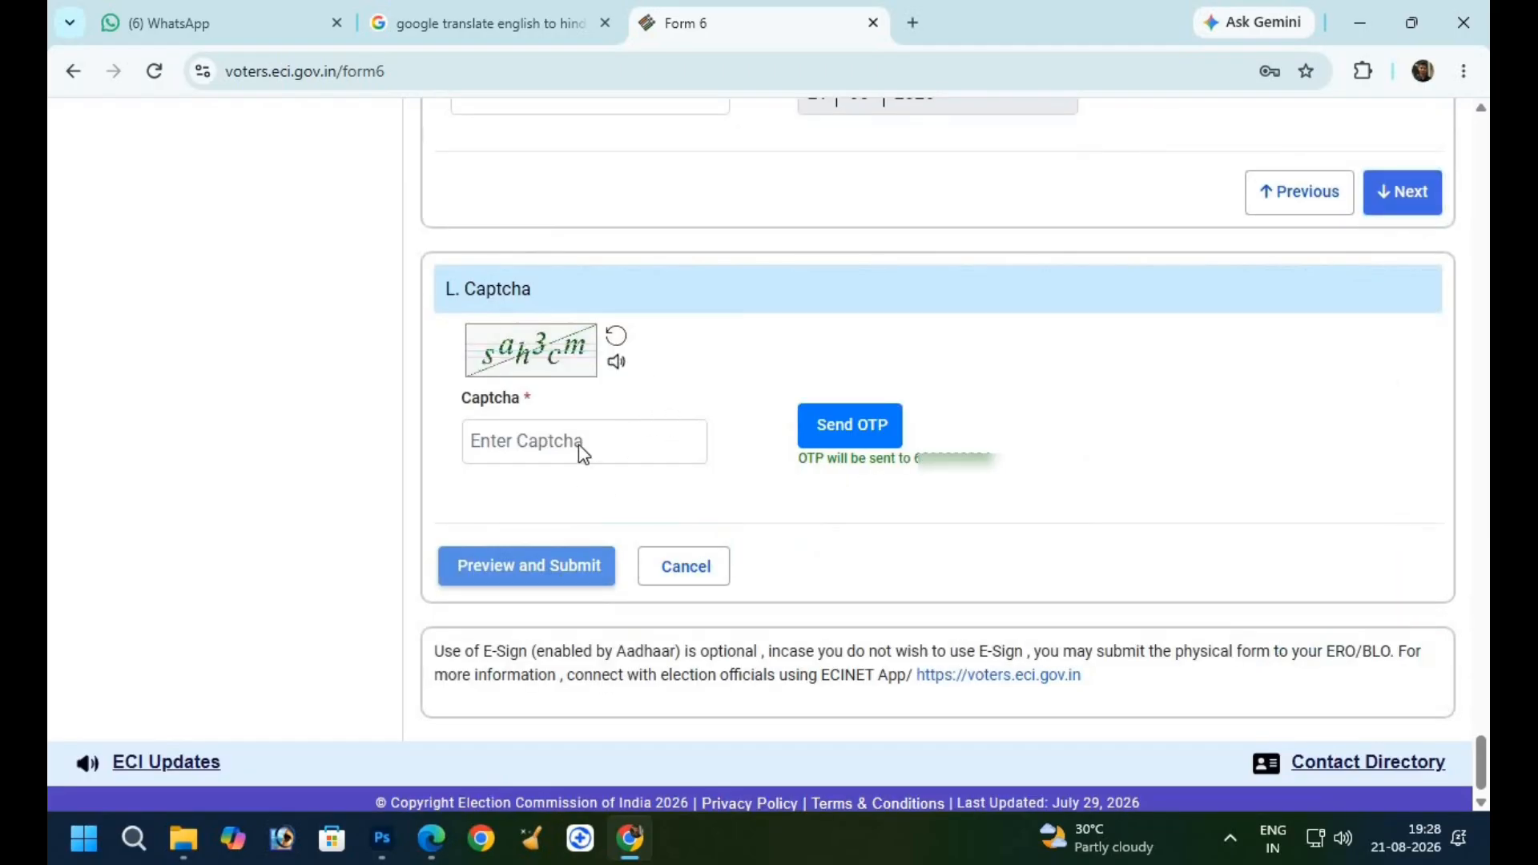
click(543, 441)
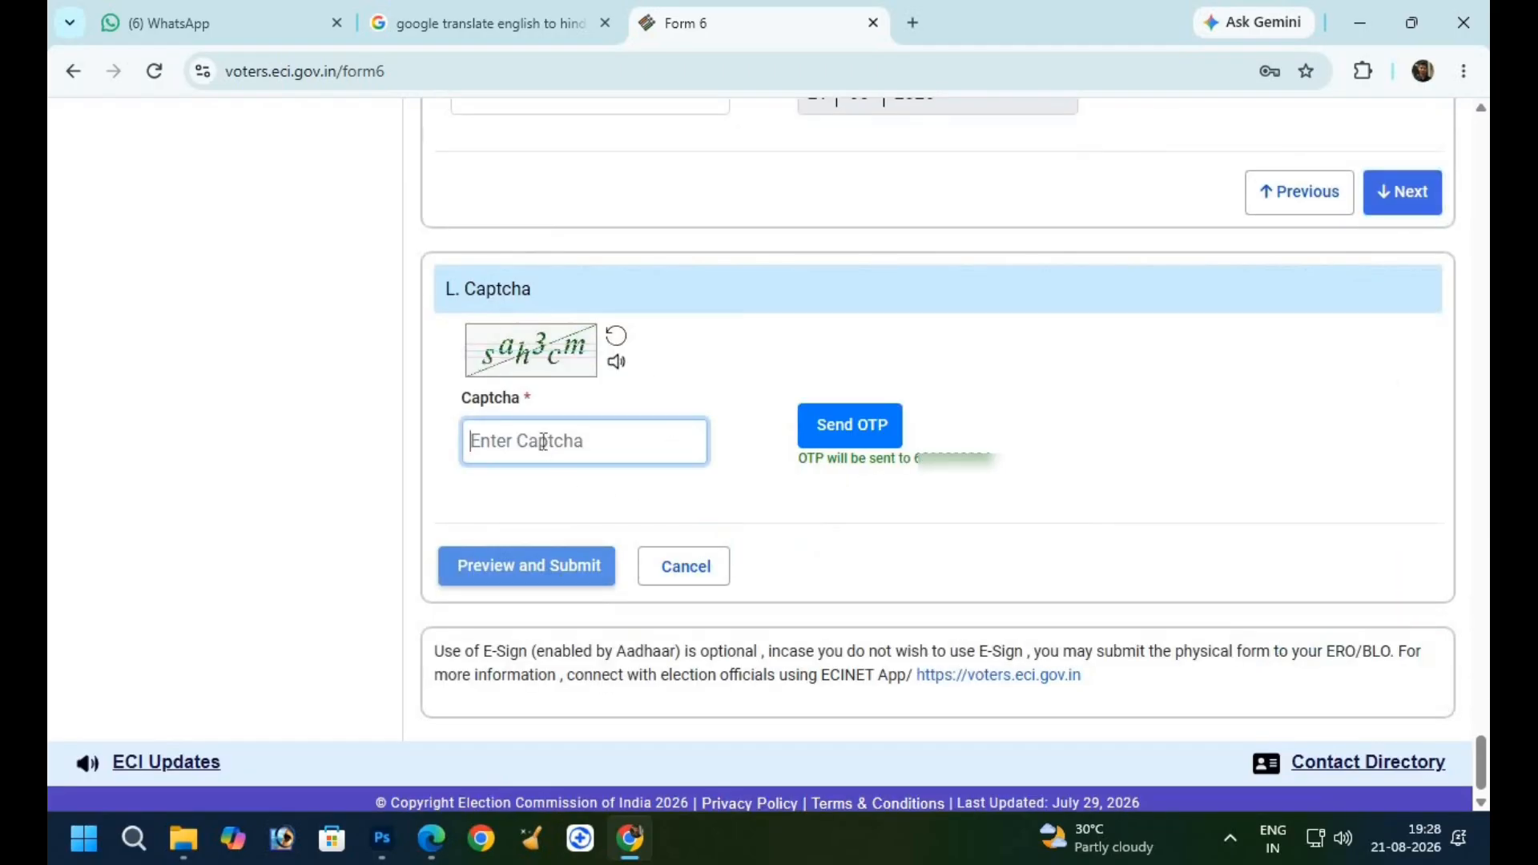
text(s)
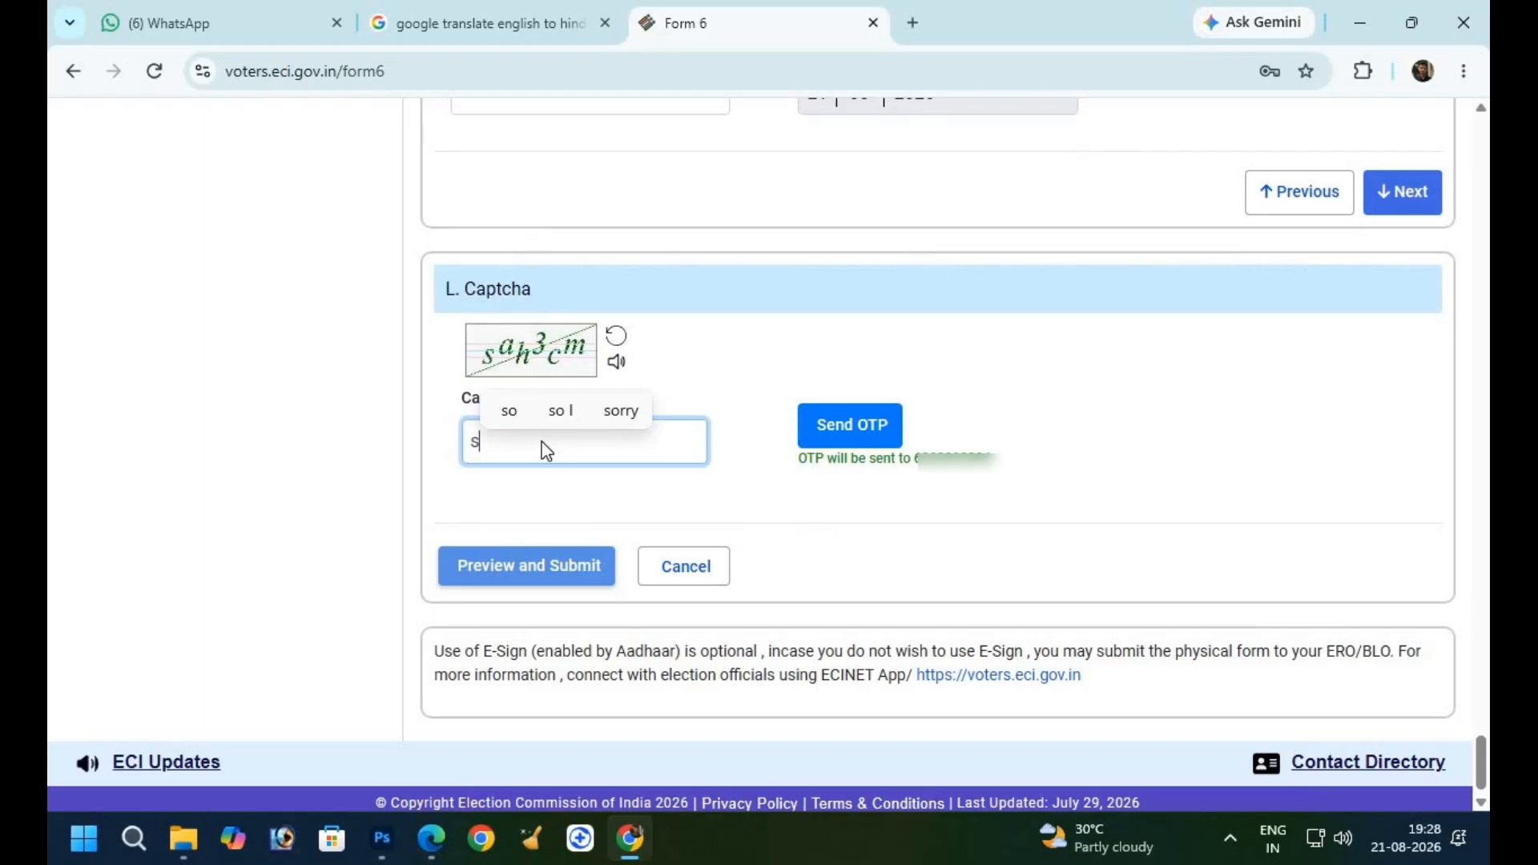
text(ah3cm)
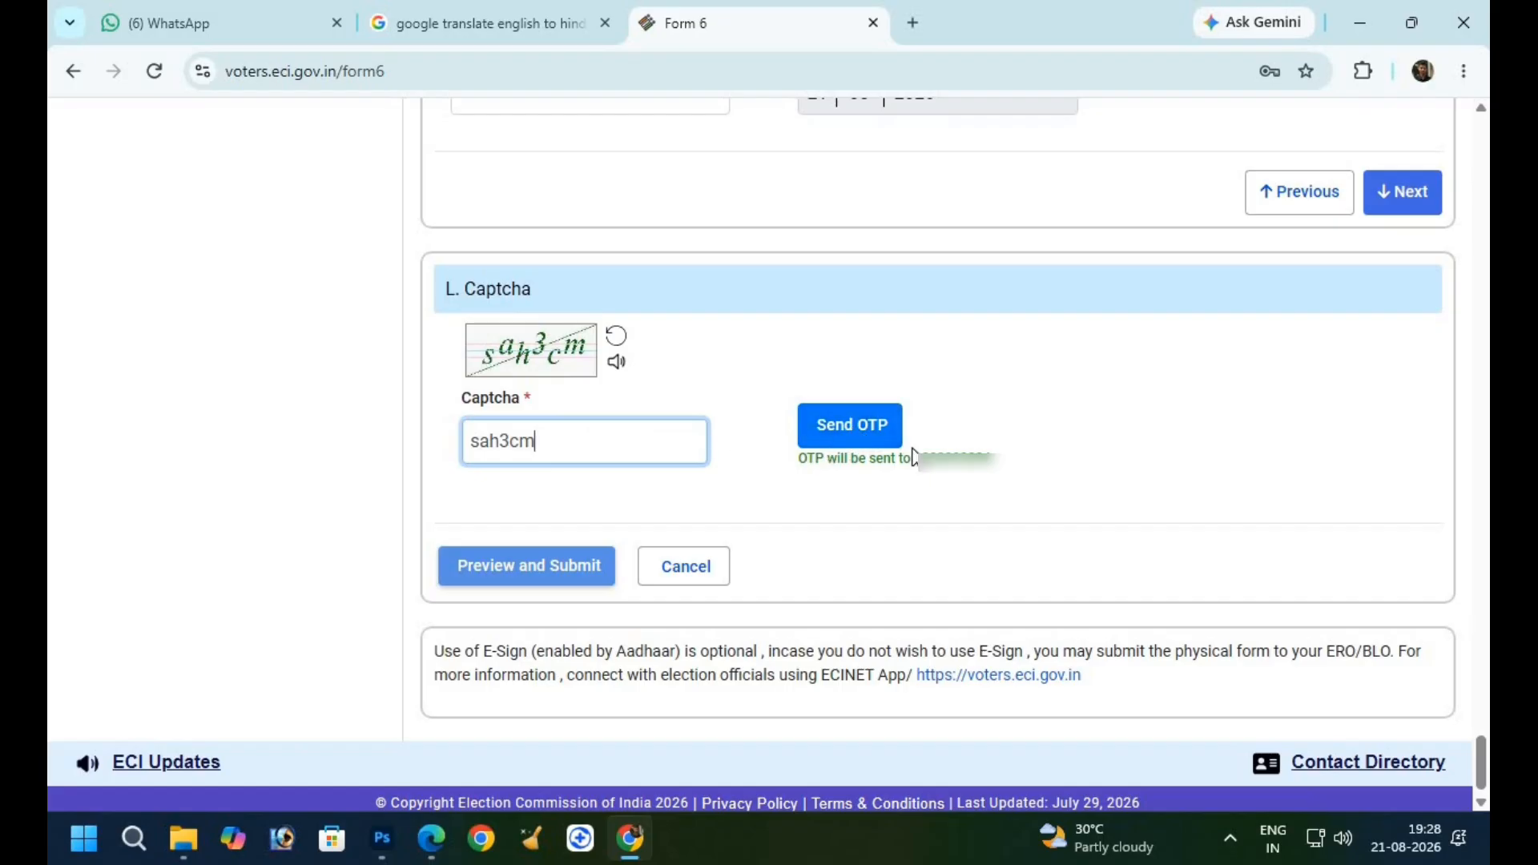
Request an OTP to the registered mobile and enter the received OTP code
click(852, 433)
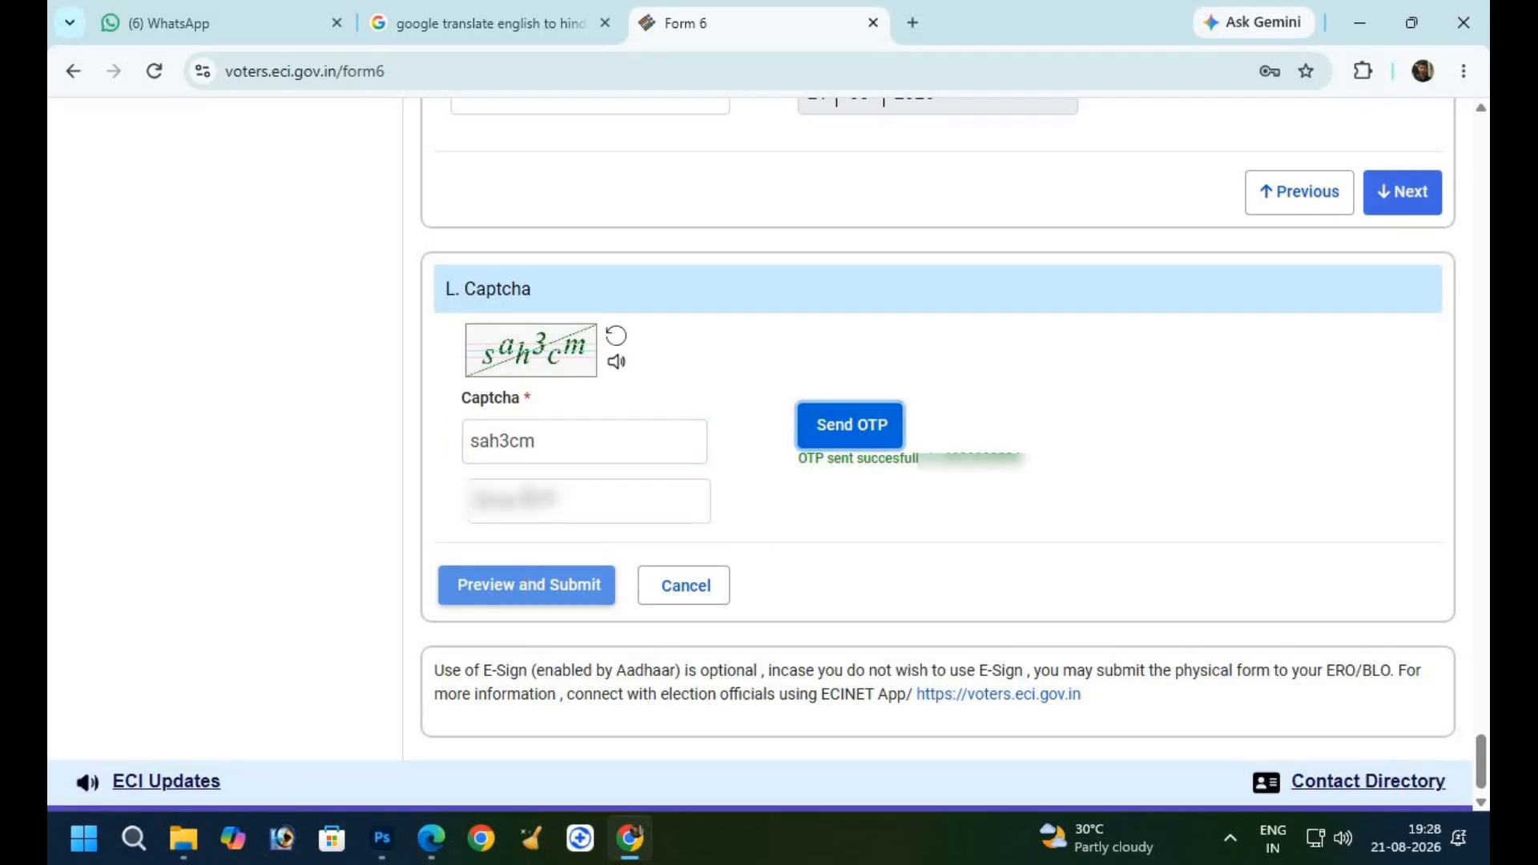
click(529, 501)
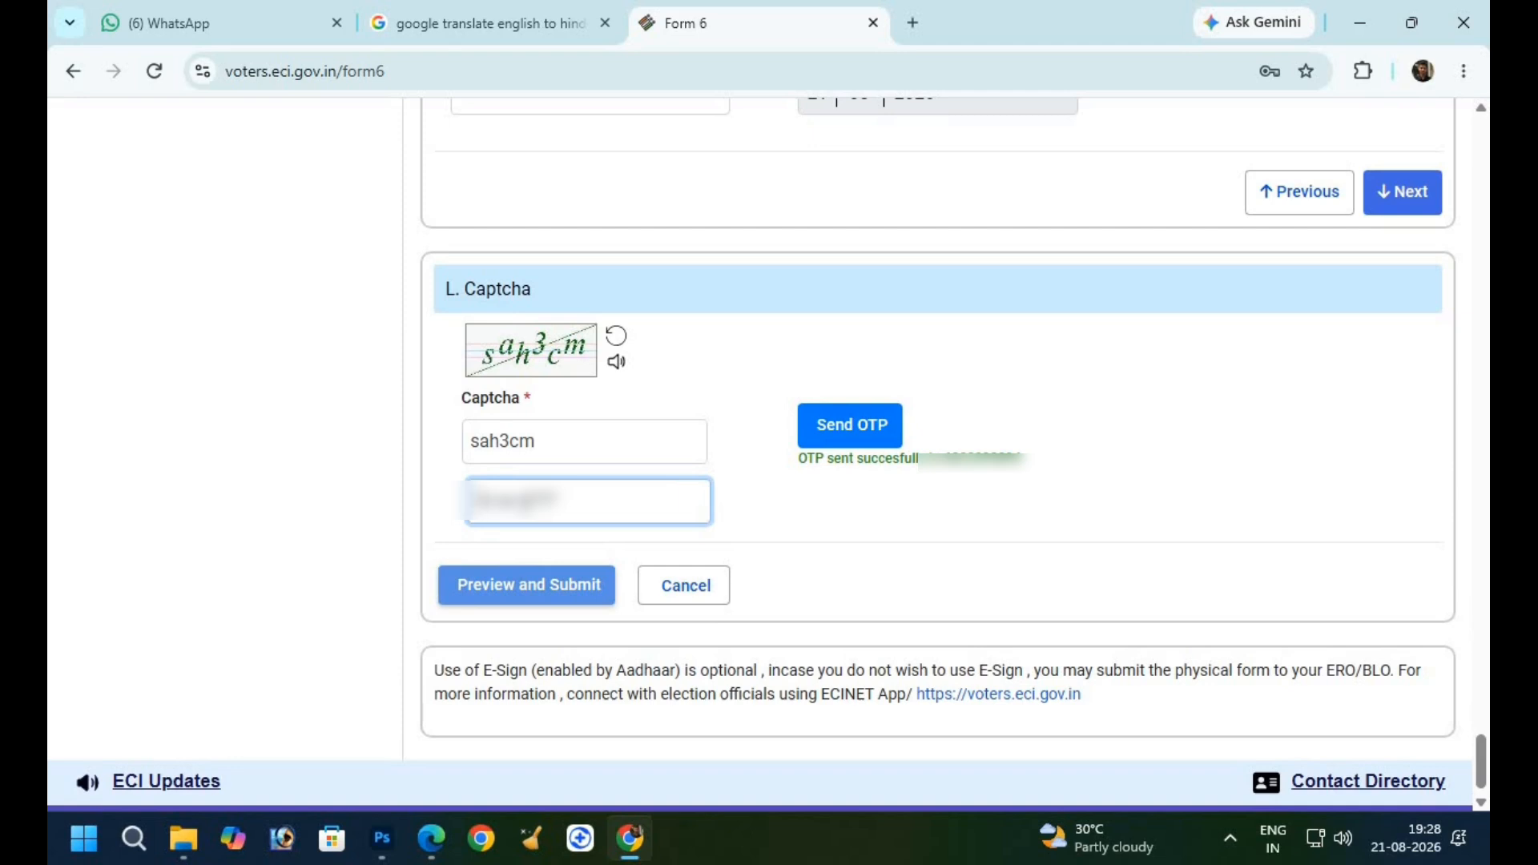
text(***)
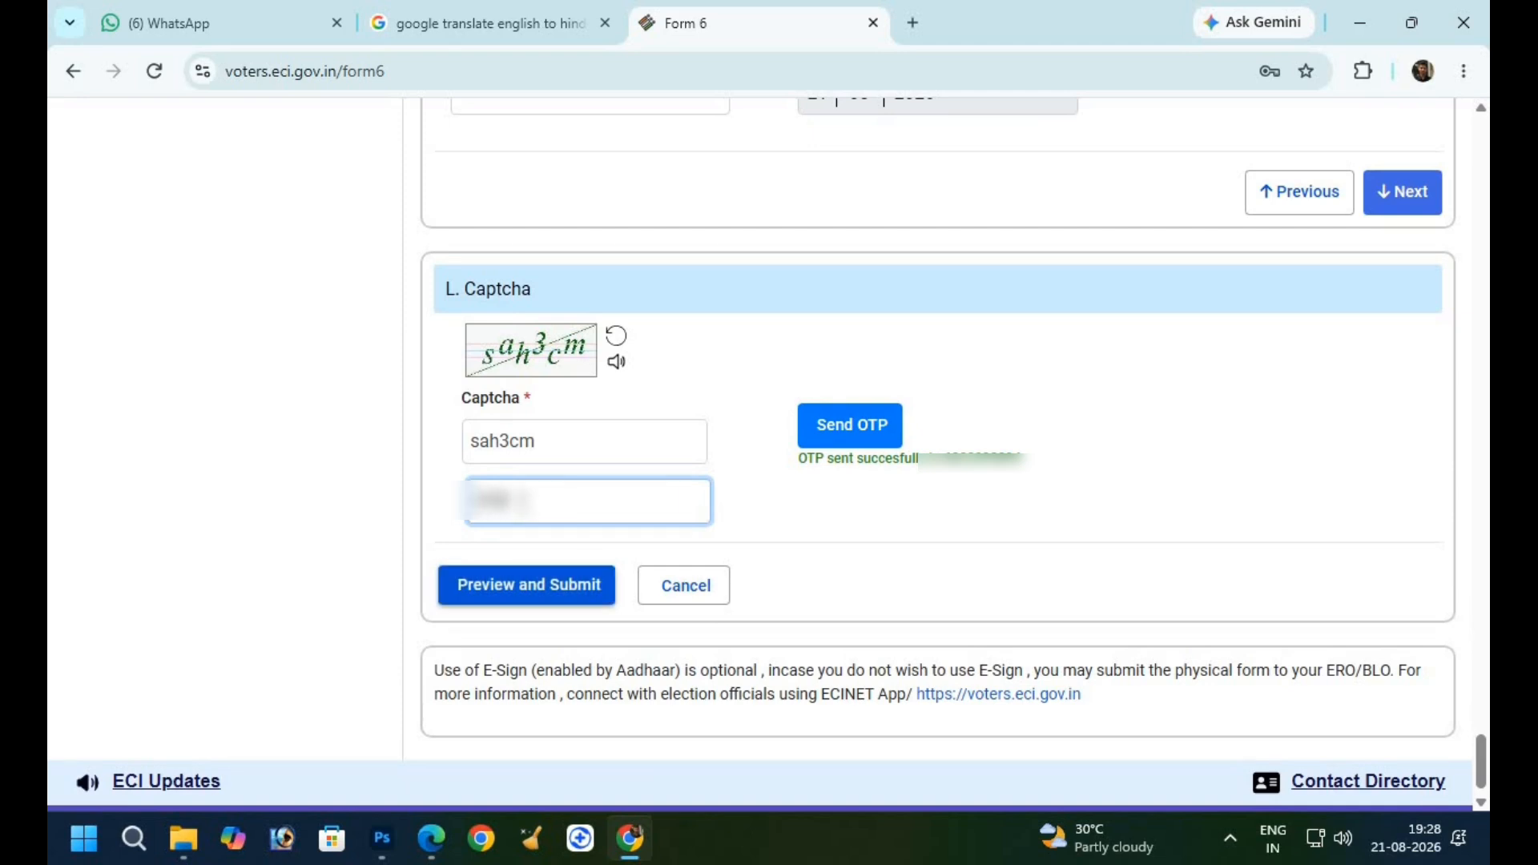
text(***)
Open the form preview and review the filled application through to the end
click(527, 589)
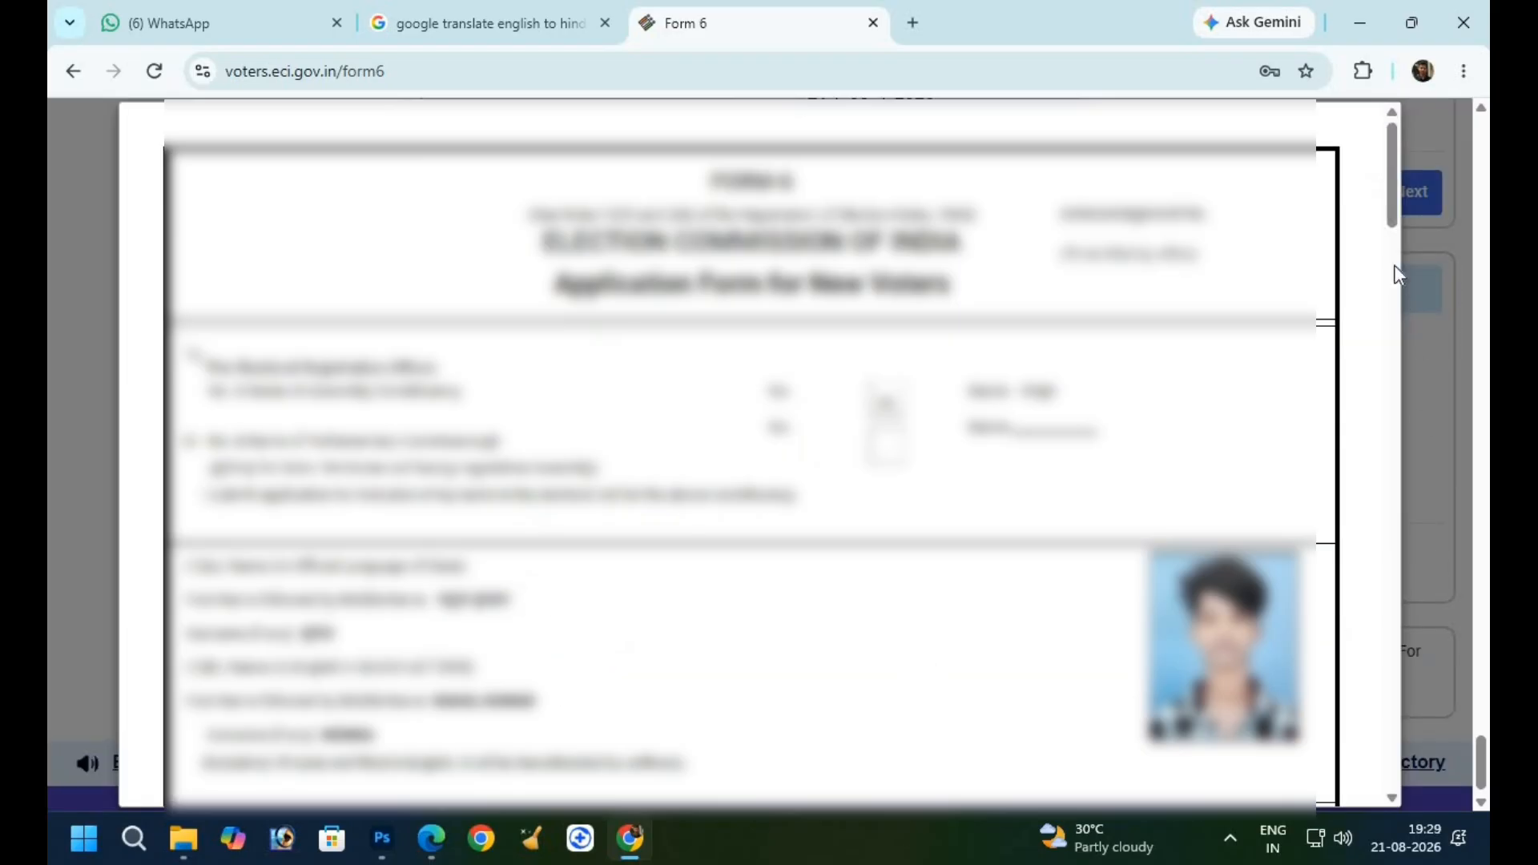
drag(1395, 214, 1395, 251)
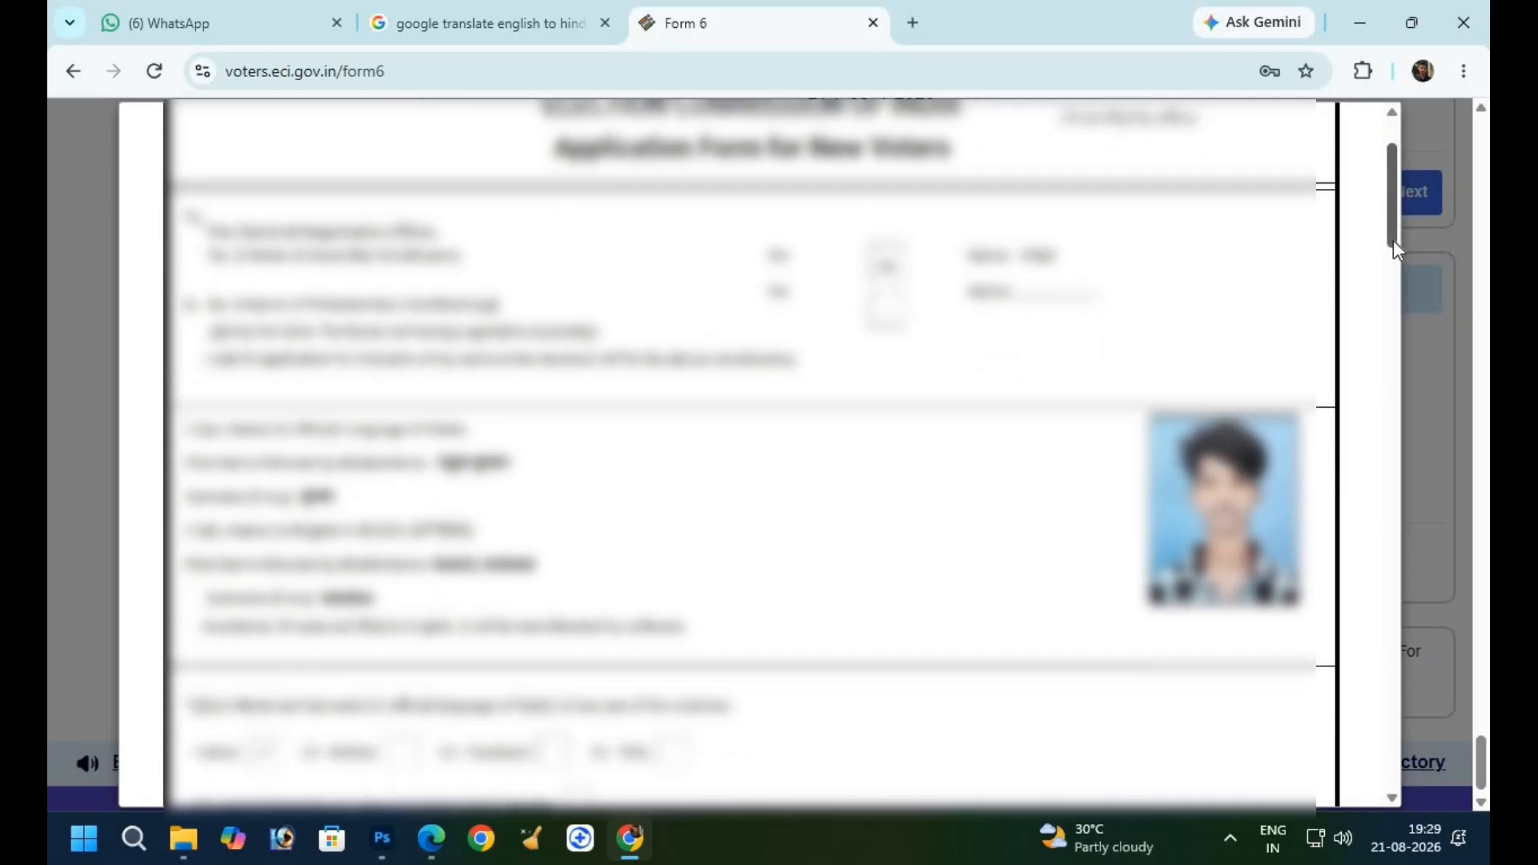
scroll(1395, 250, up, 1)
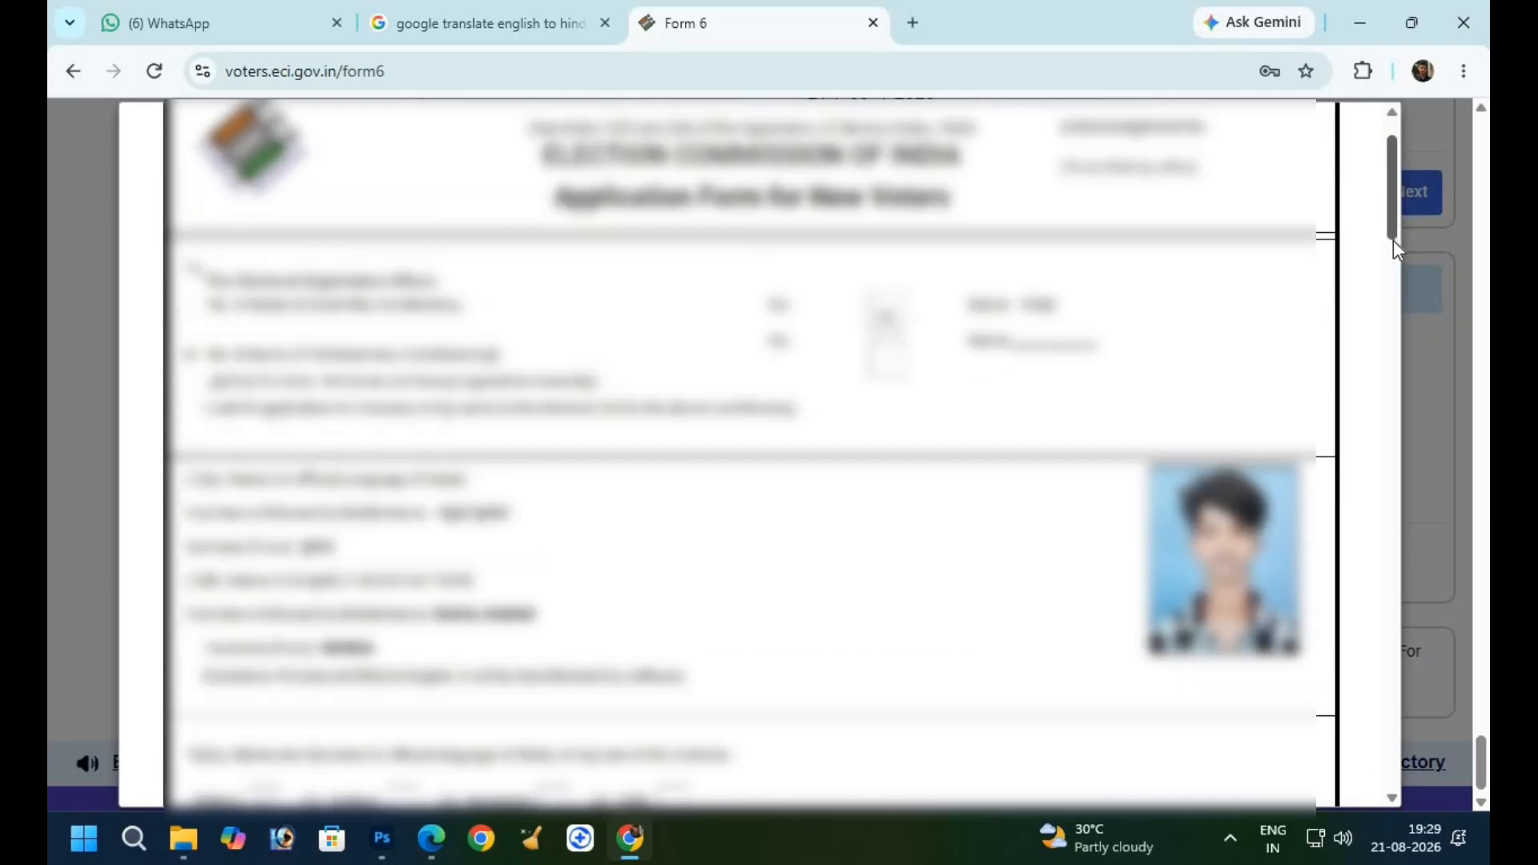
scroll(1394, 248, down, 1)
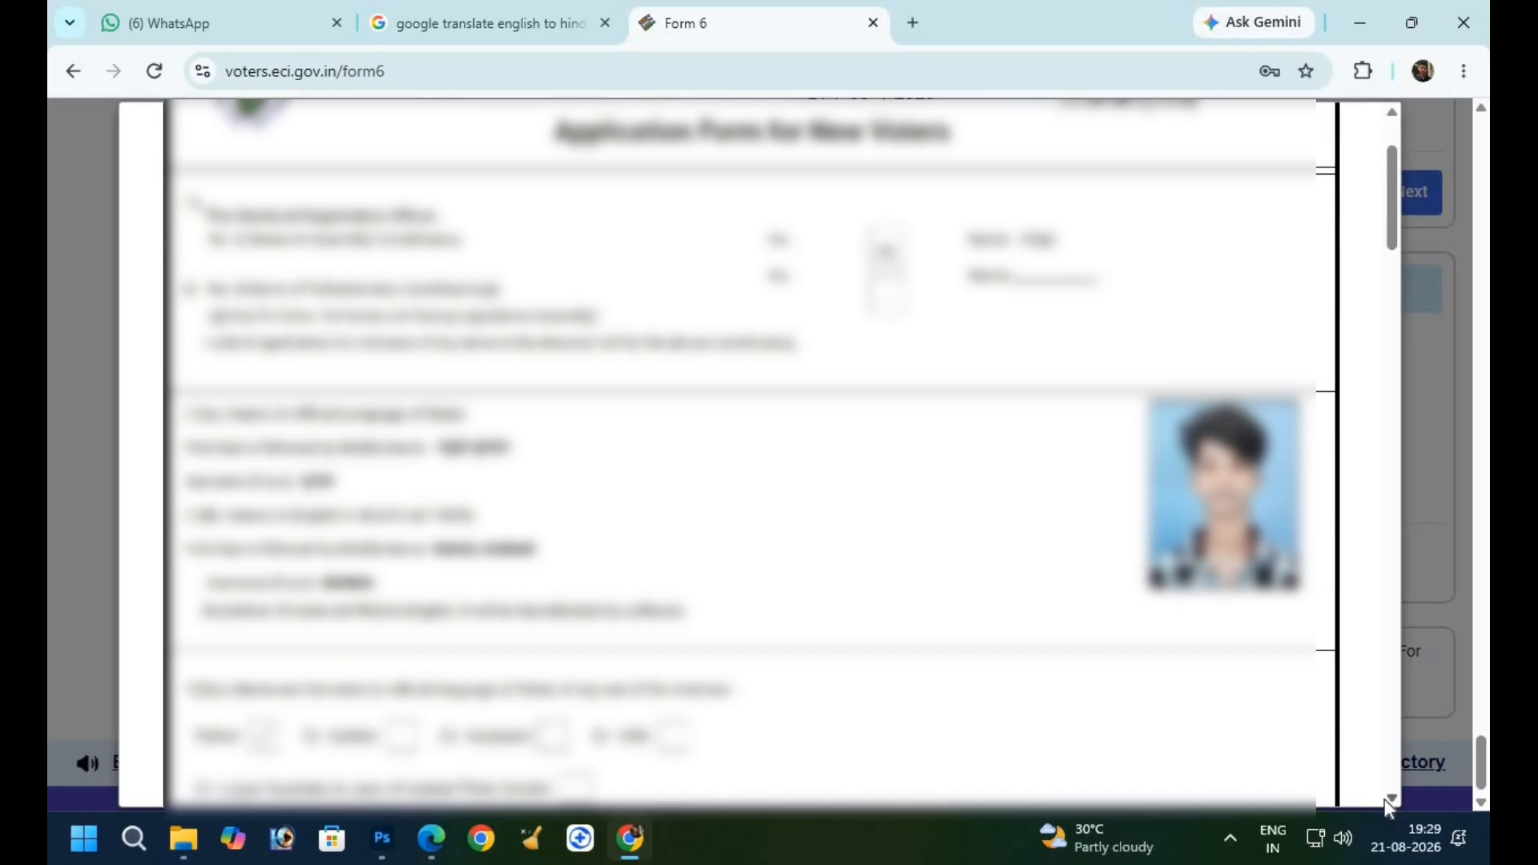
scroll(1385, 801, down, 4)
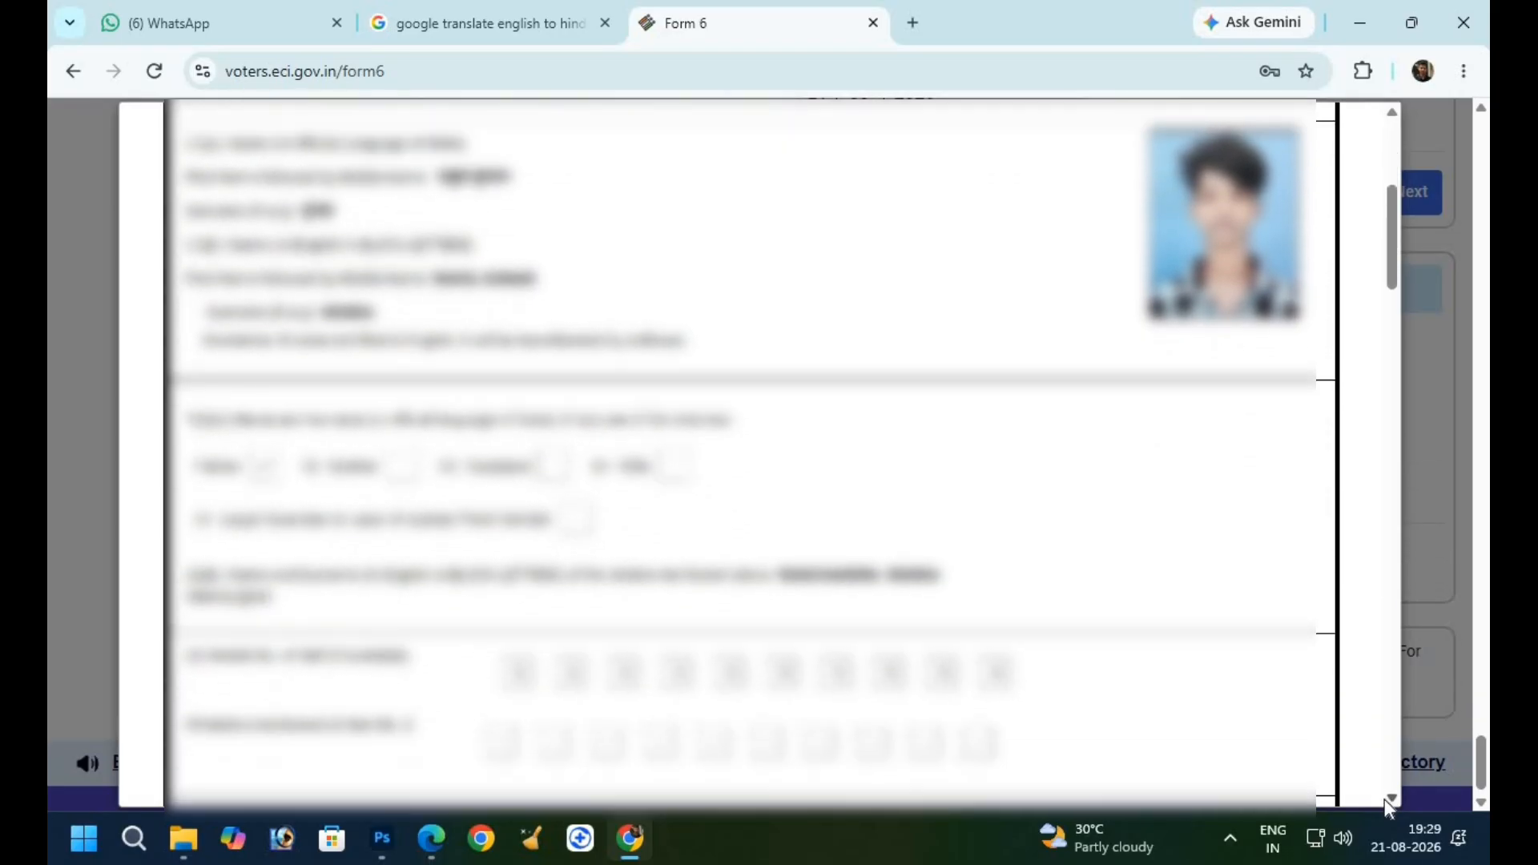
click(1387, 800)
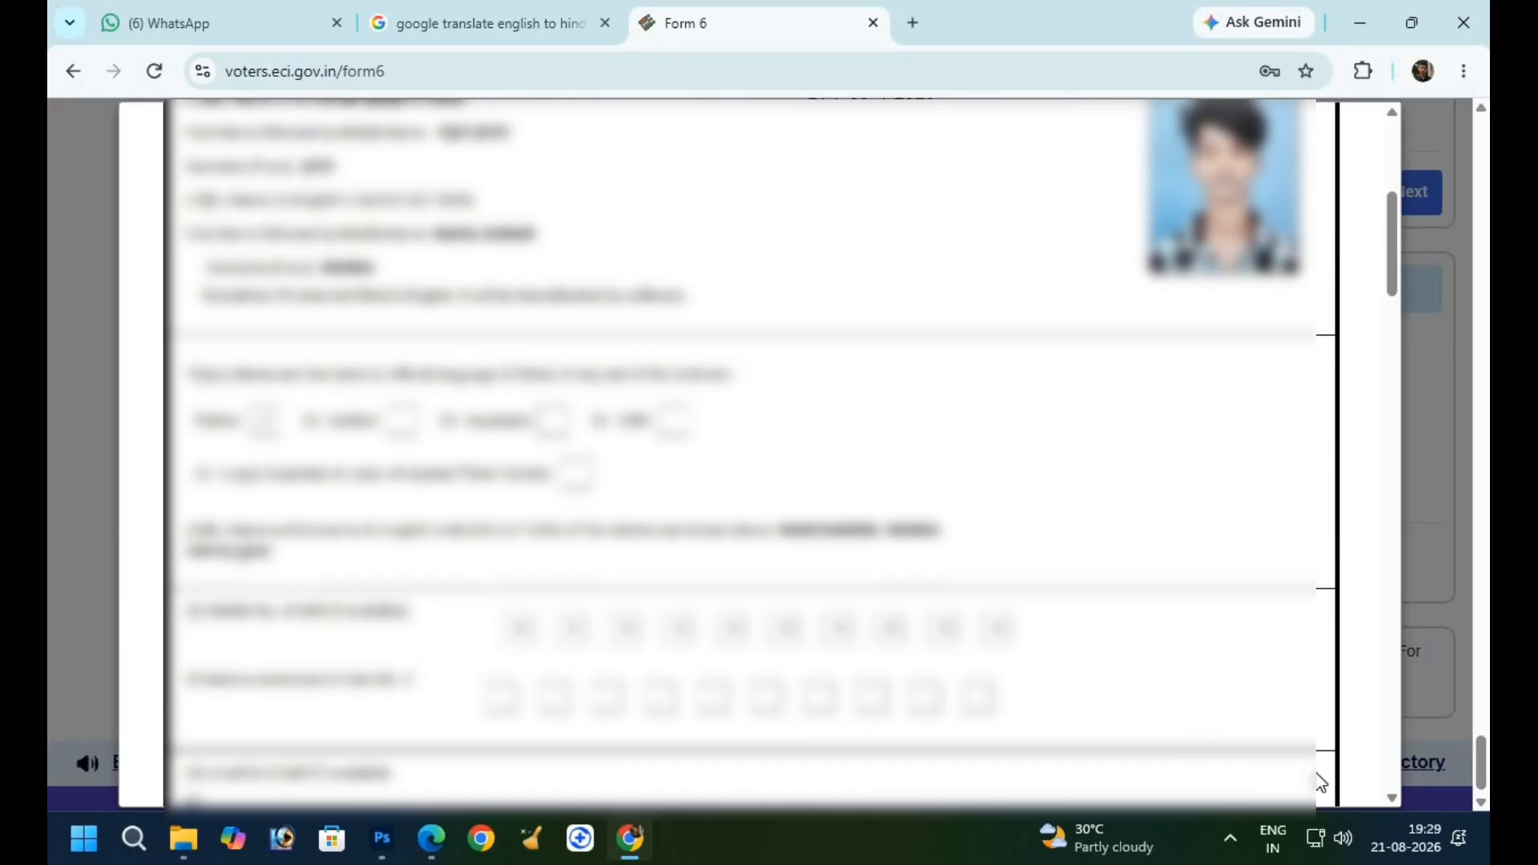
scroll(1397, 798, down, 2)
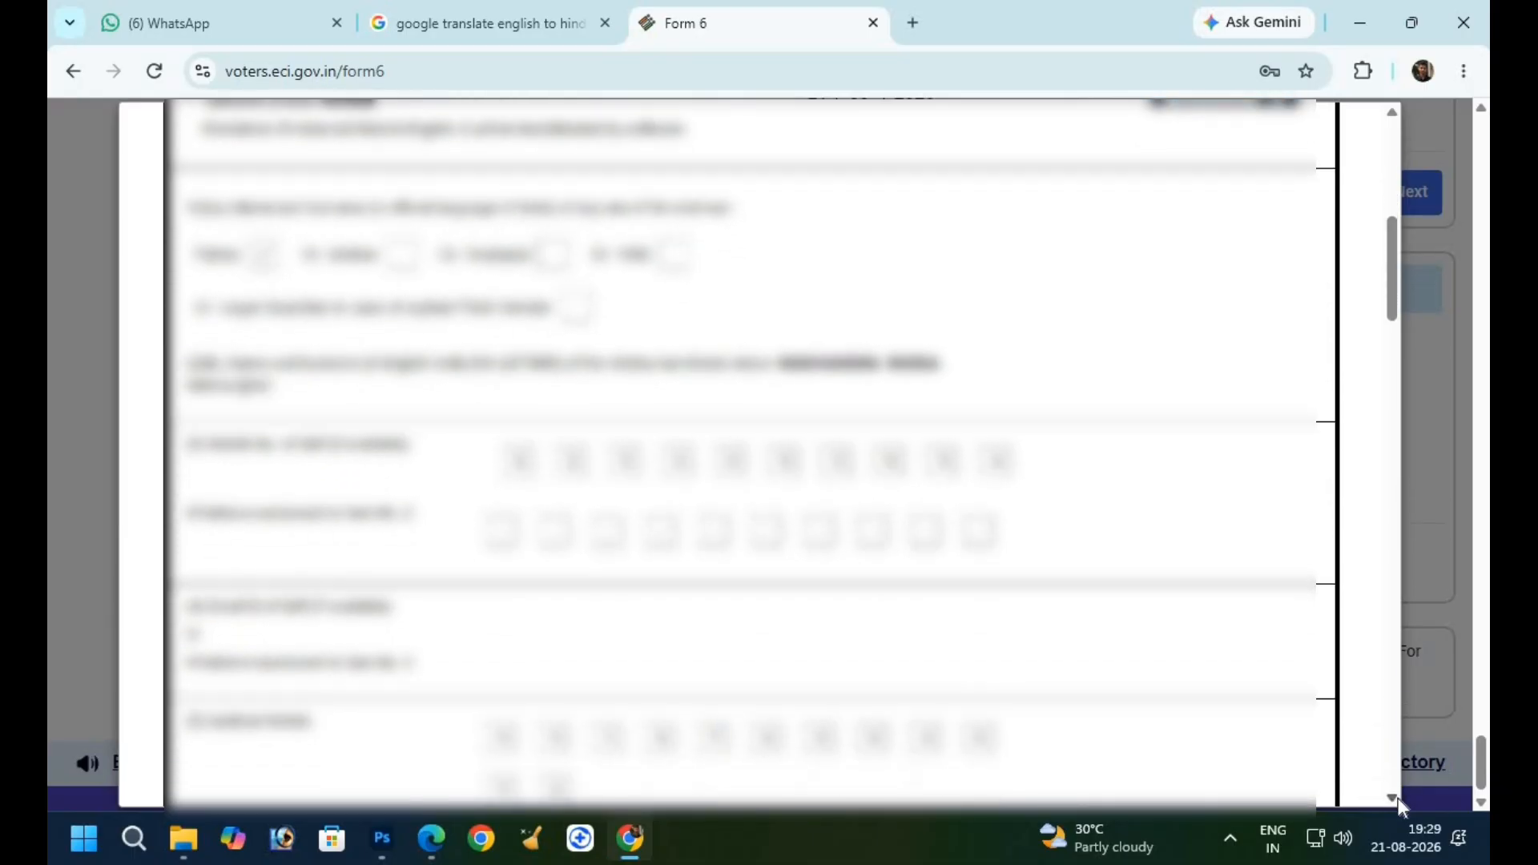
scroll(1398, 798, down, 10)
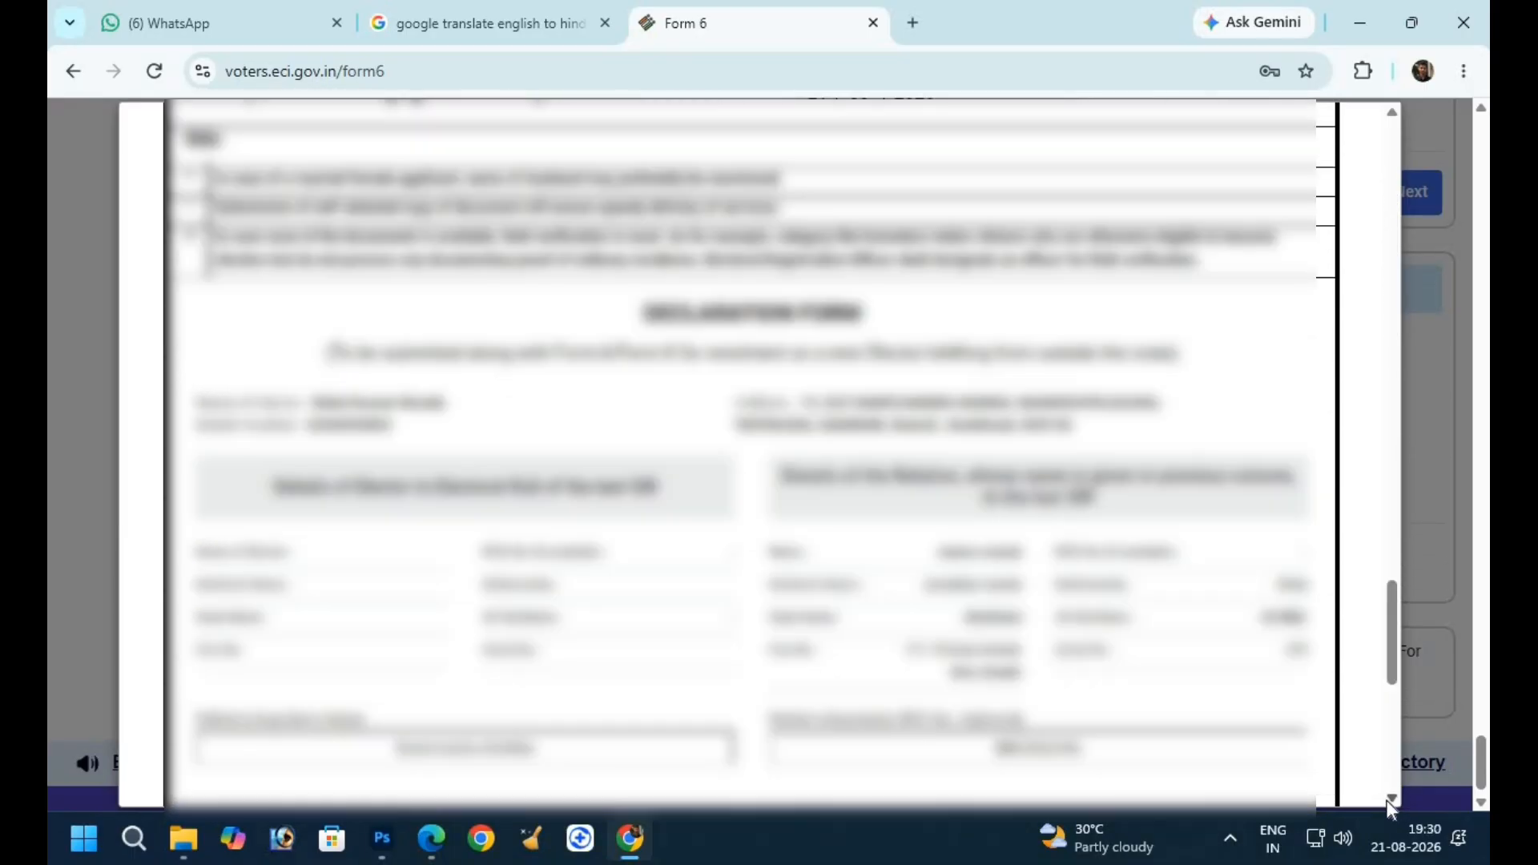
scroll(1387, 800, down, 3)
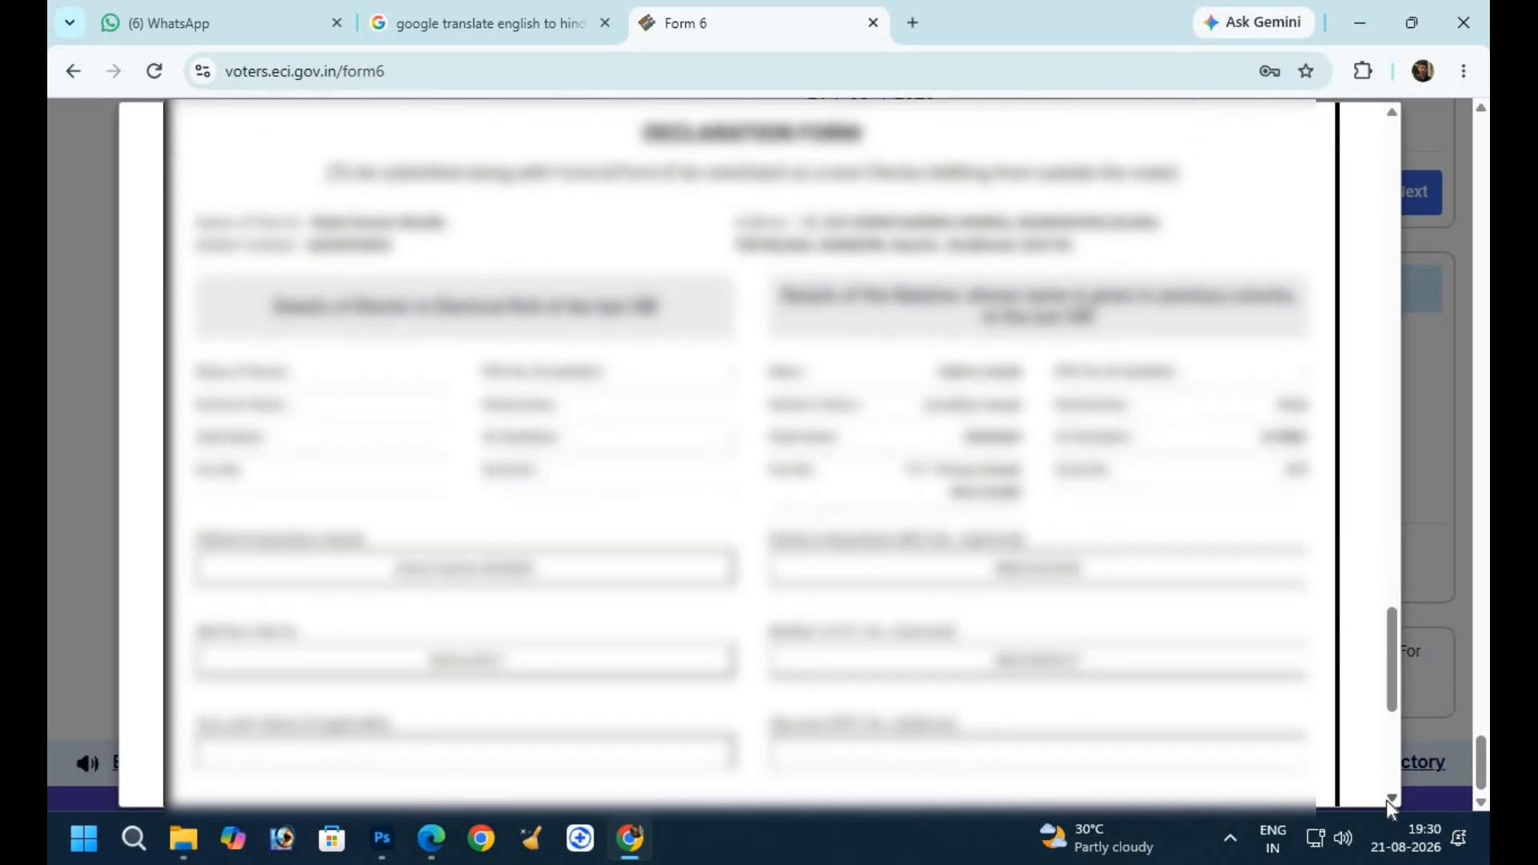
scroll(1386, 800, down, 4)
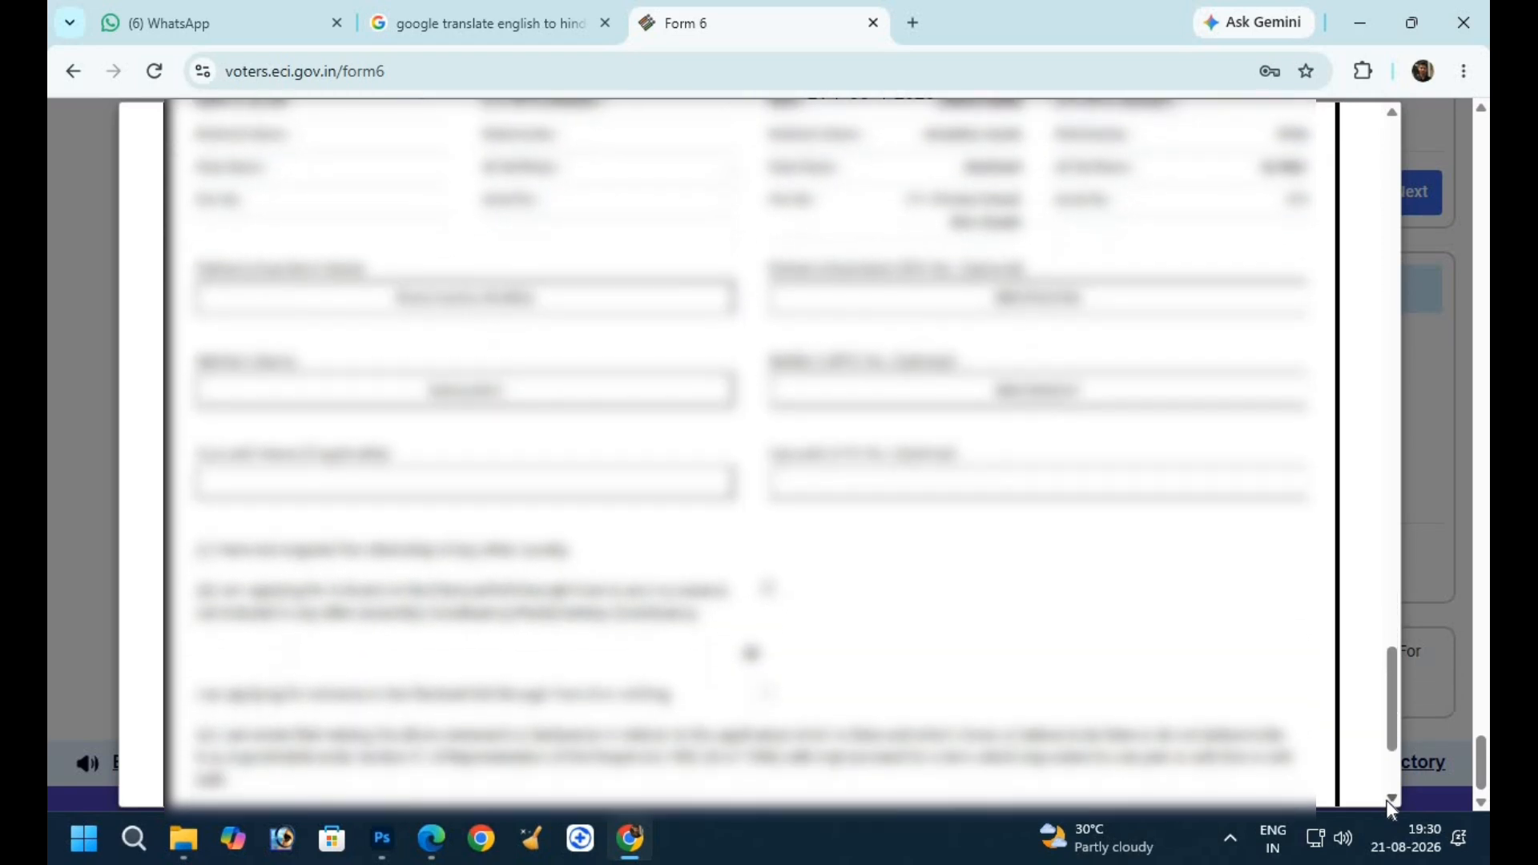
scroll(1387, 800, down, 1)
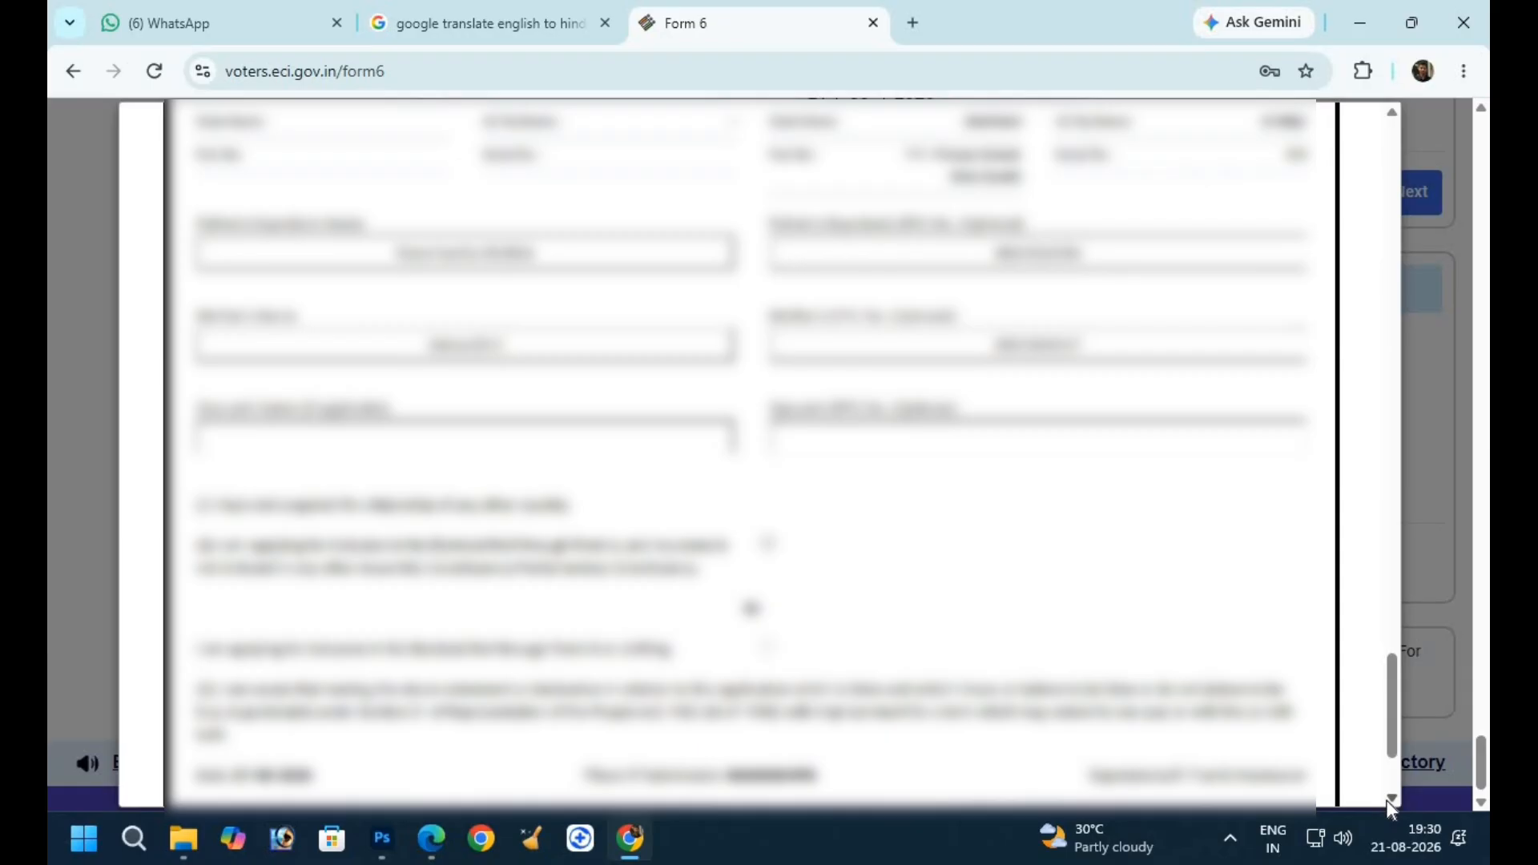
scroll(1387, 800, down, 3)
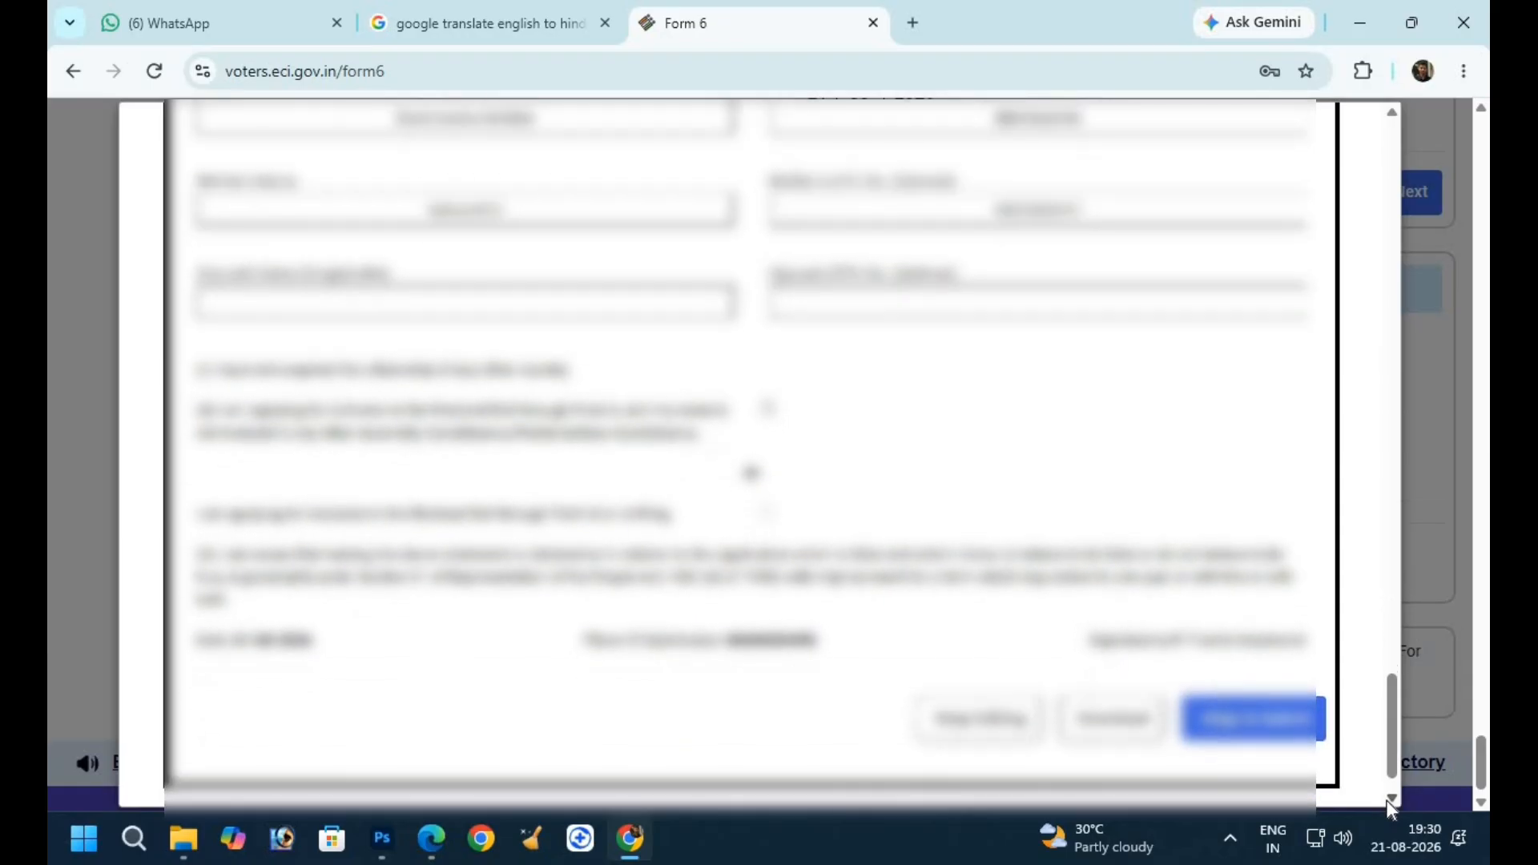
scroll(1391, 803, down, 1)
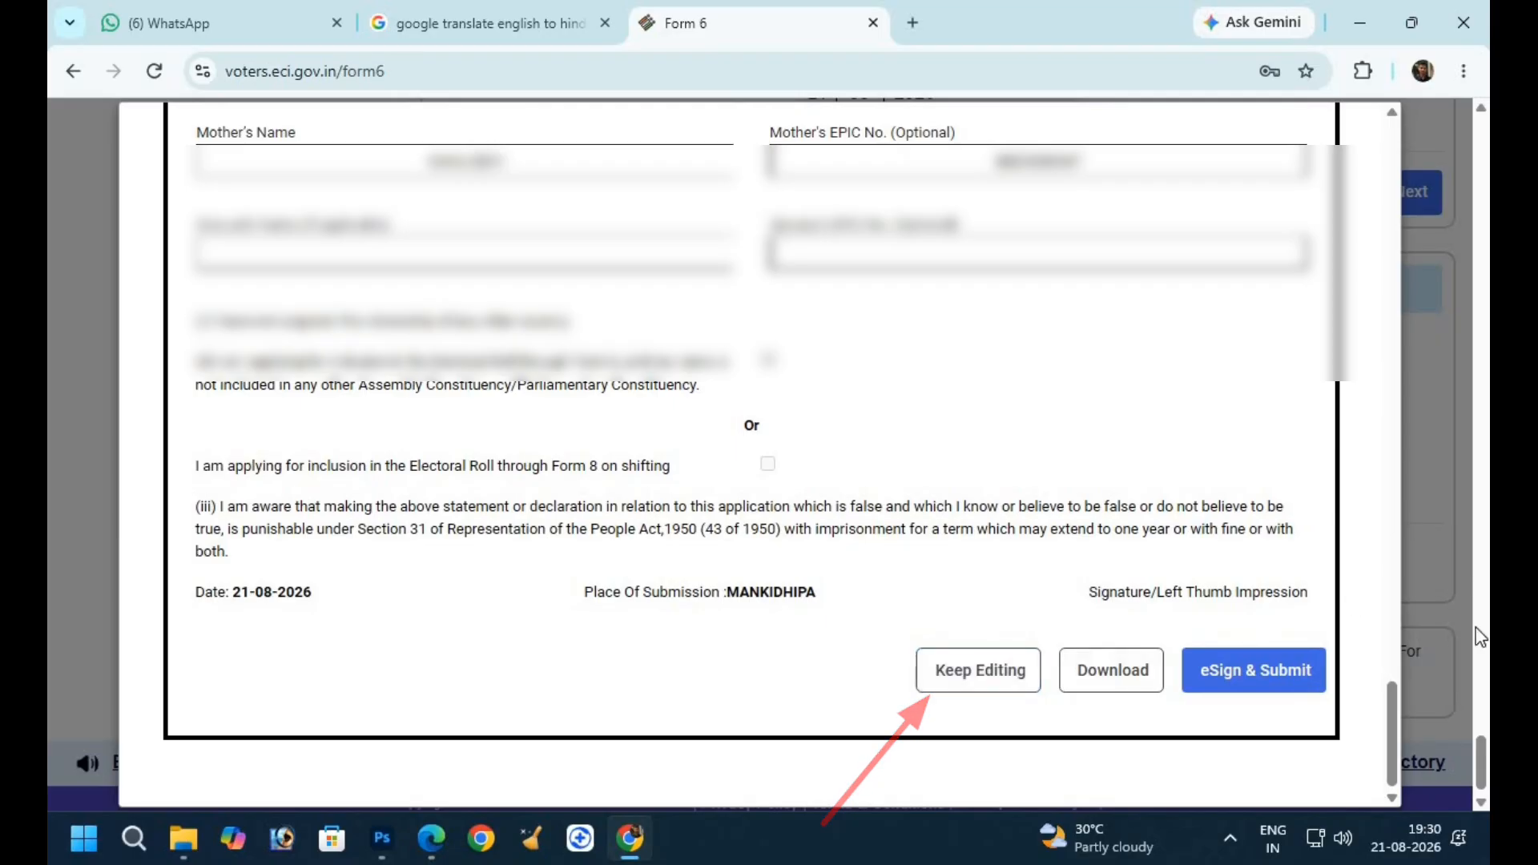
Submit the form with eSign and confirm the submission
click(1265, 683)
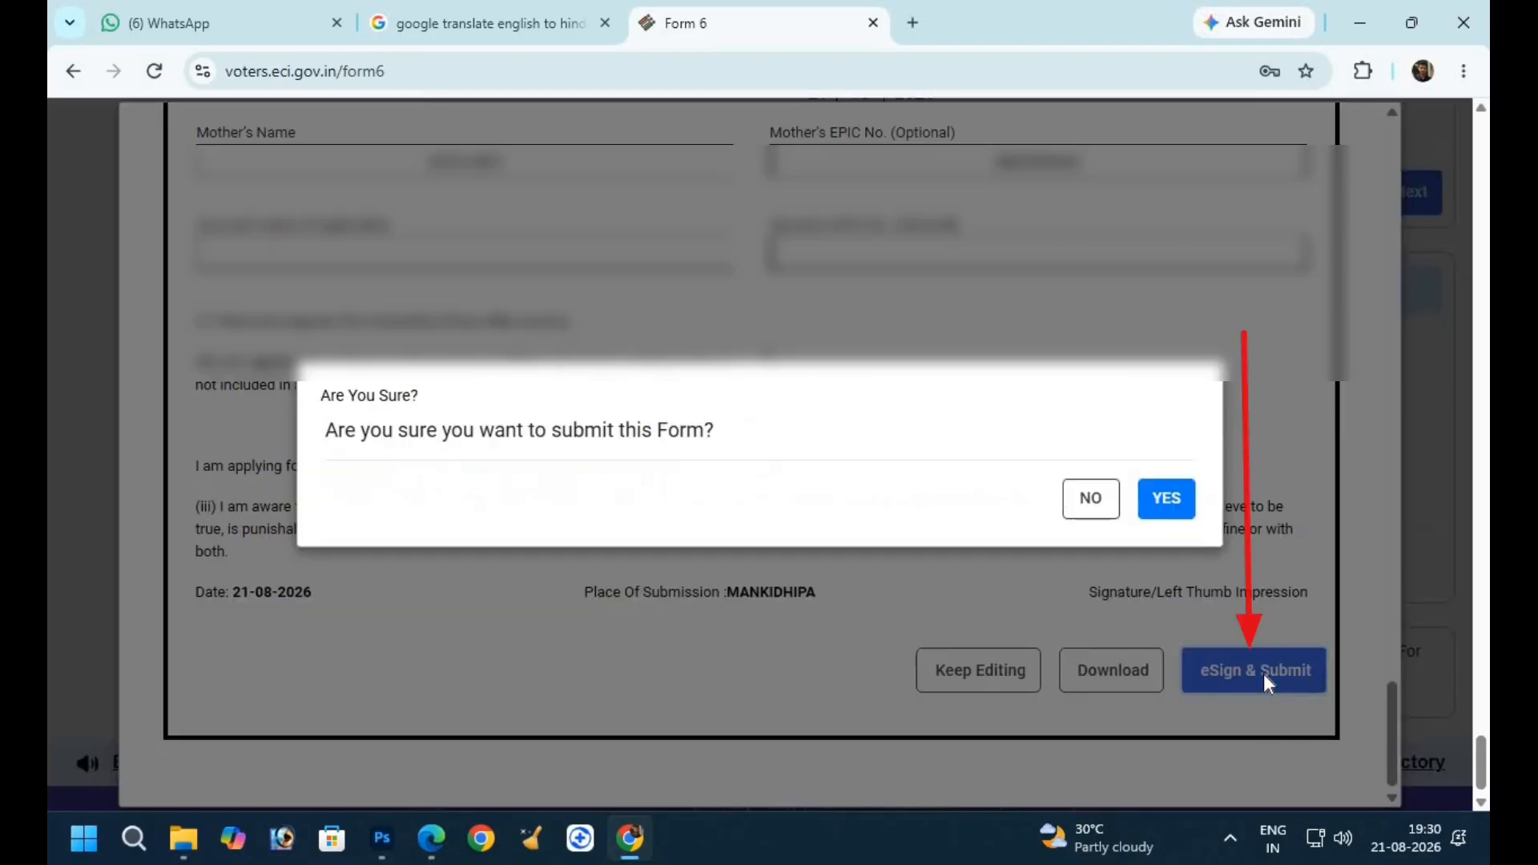
click(1168, 508)
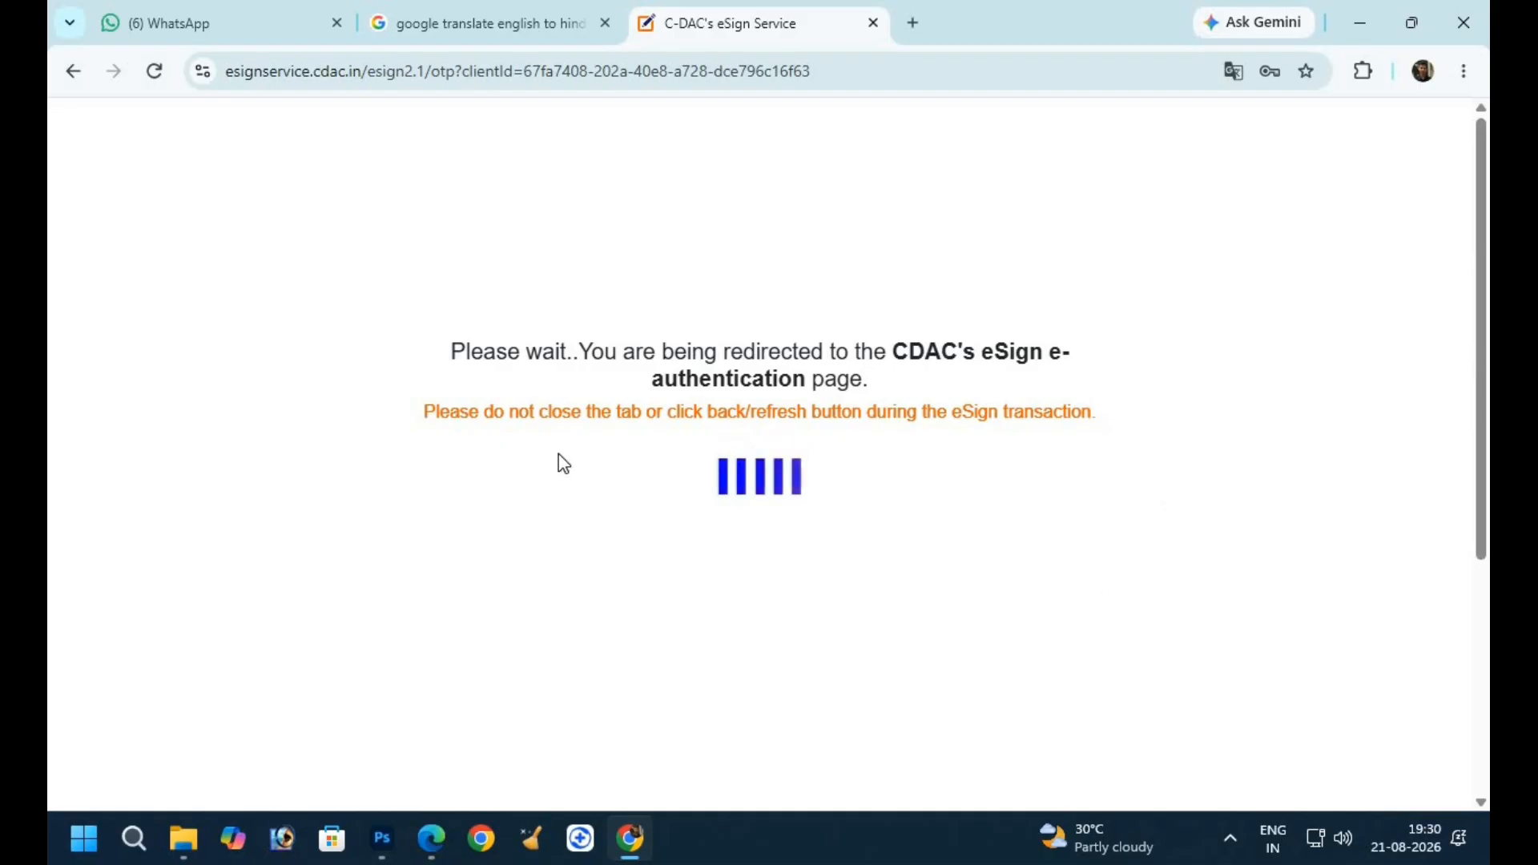
click(588, 435)
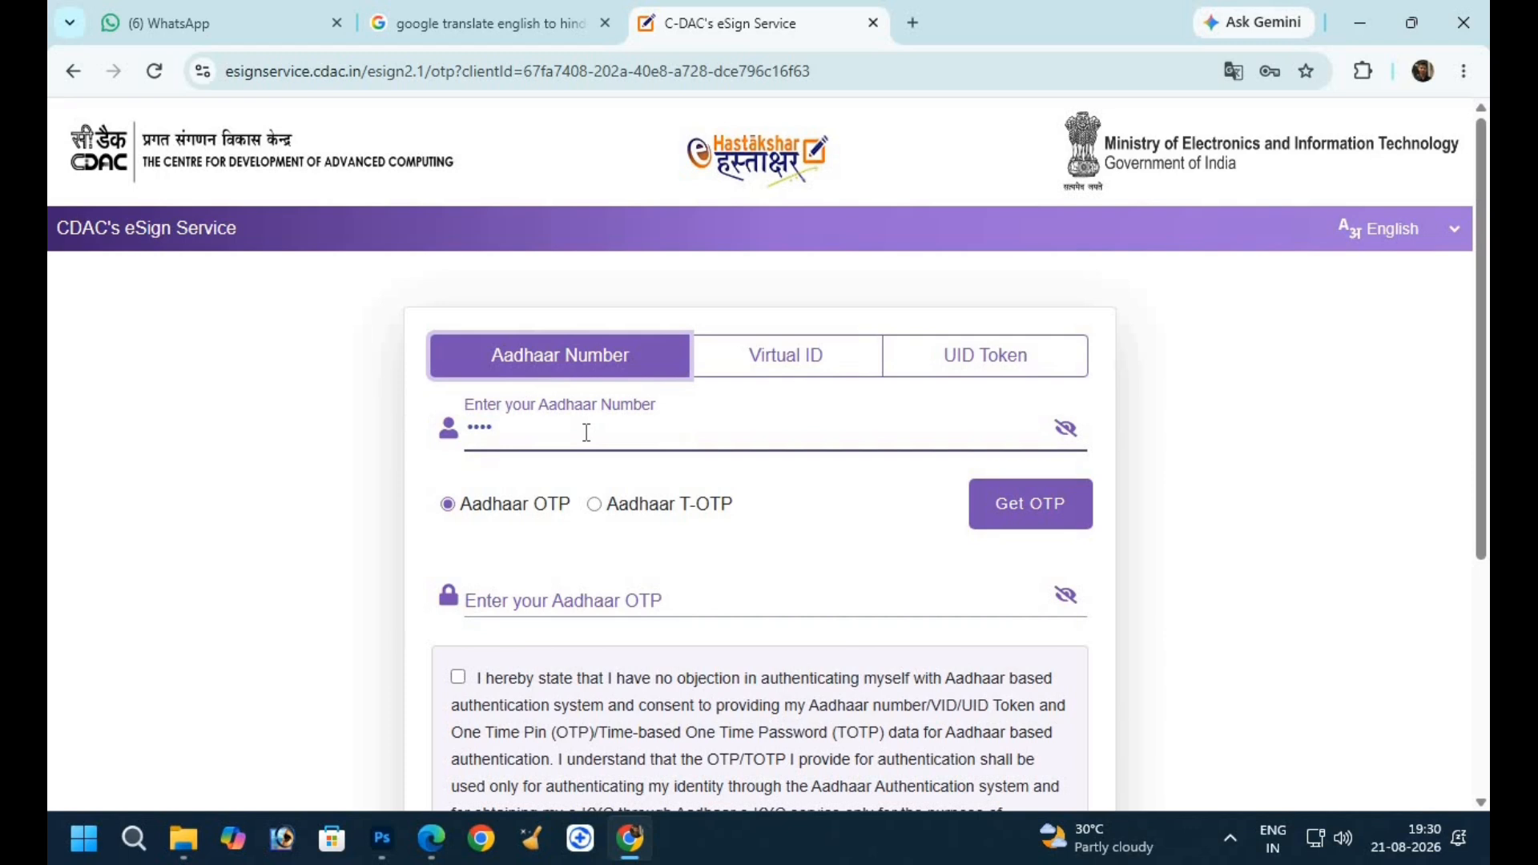
Enter the Aadhaar number on the eSign page and request an Aadhaar OTP
text(••••••)
click(1033, 512)
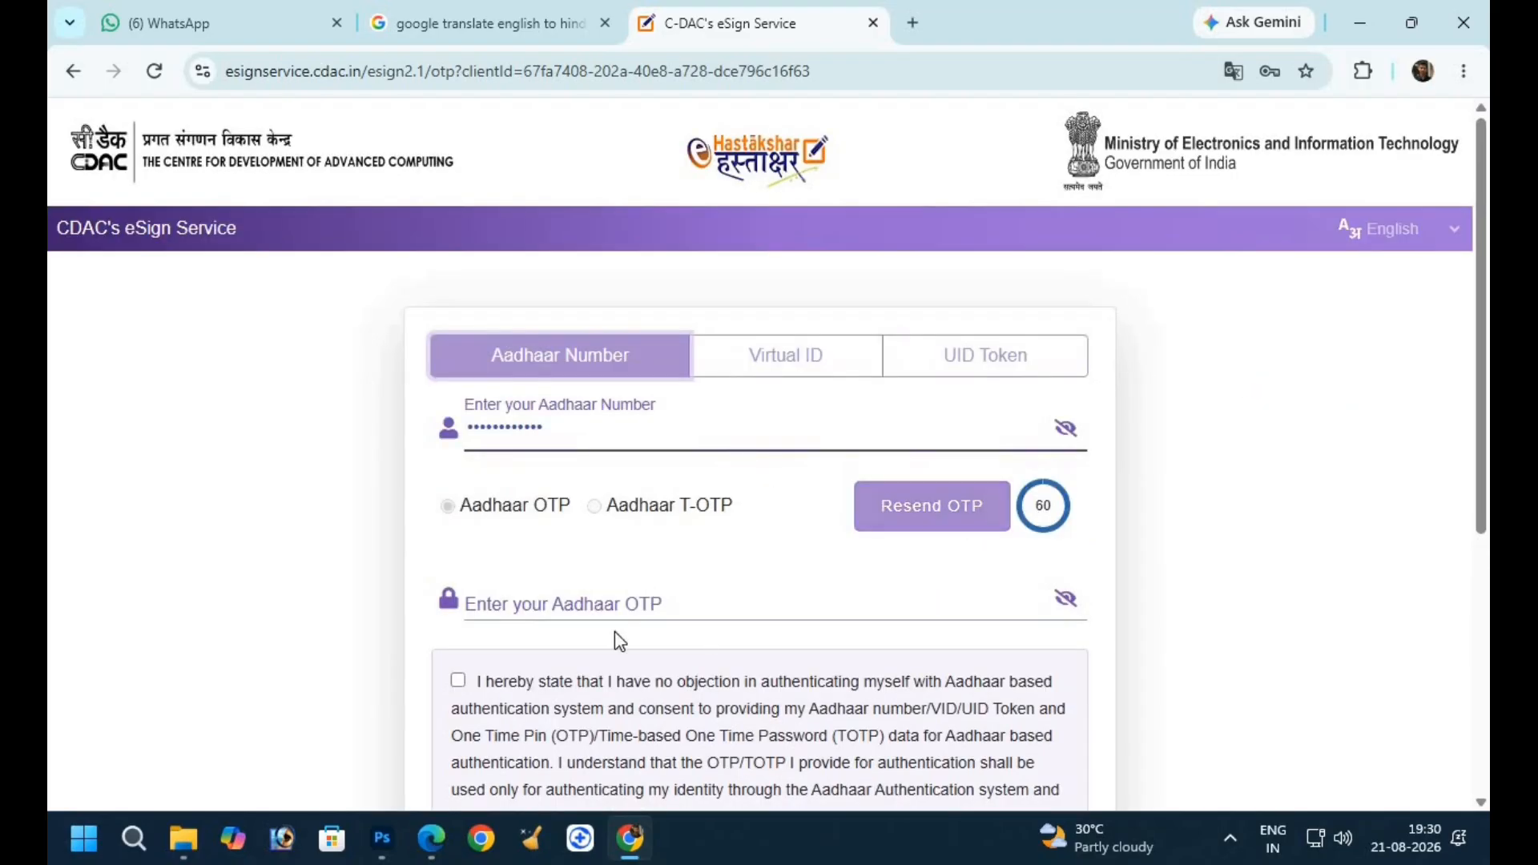
Enter the received Aadhaar OTP in the eSign page's OTP field and accept the consent declaration
click(595, 601)
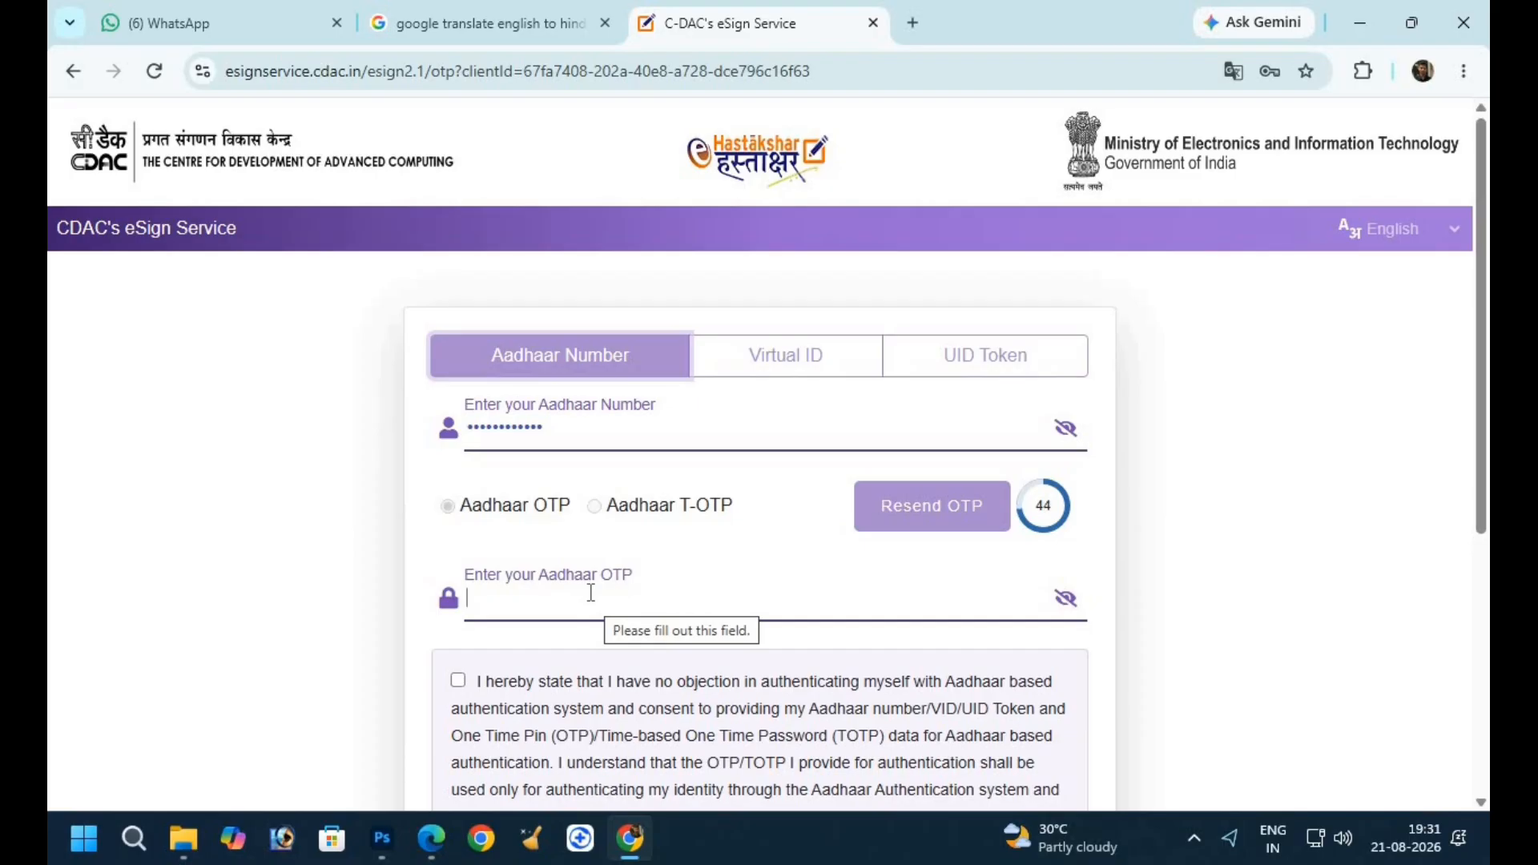
text(••)
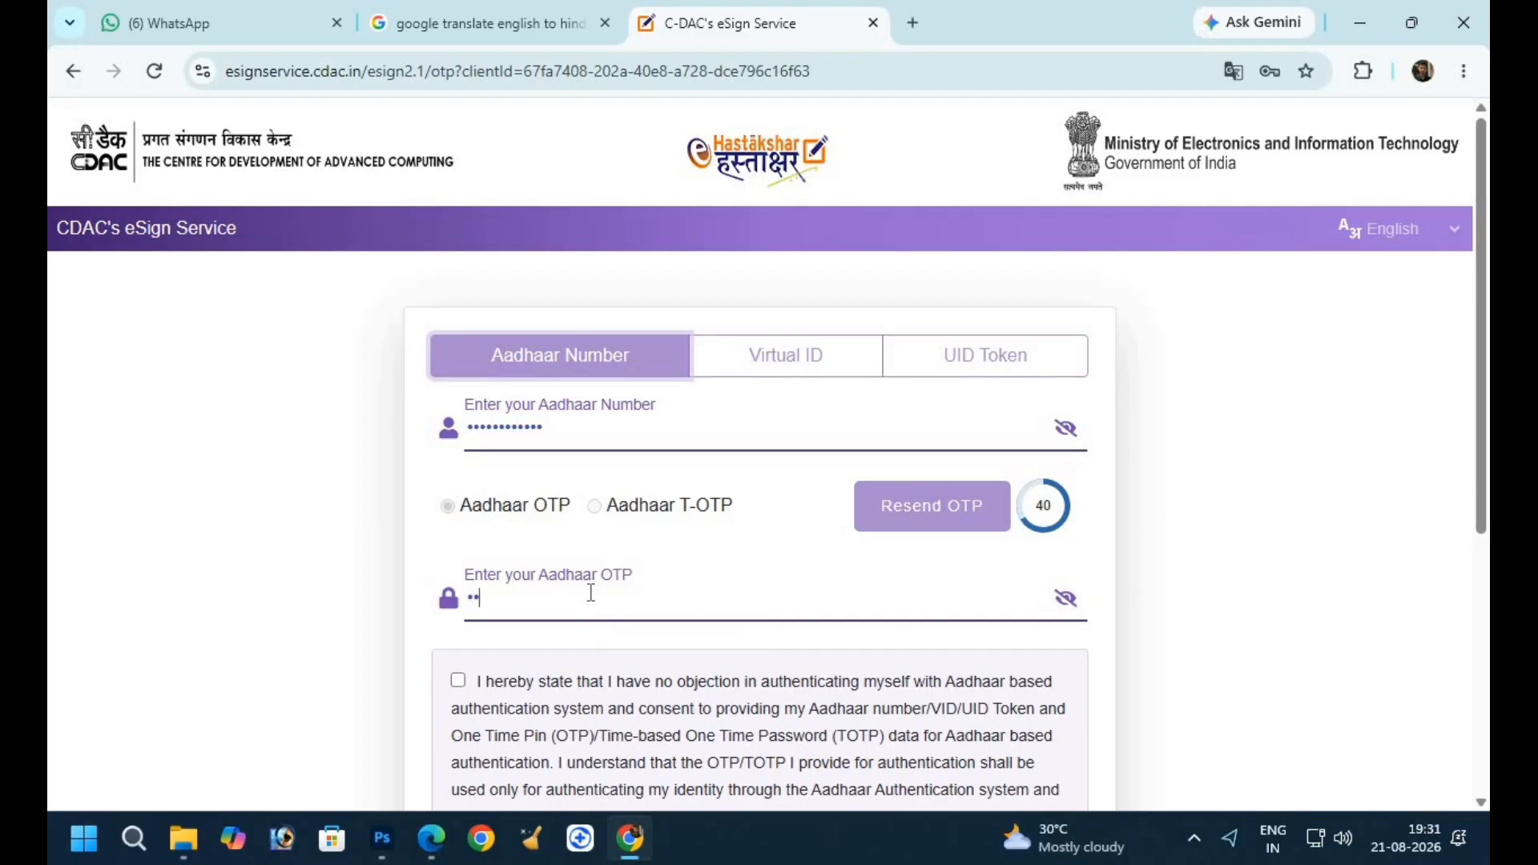
text(••••)
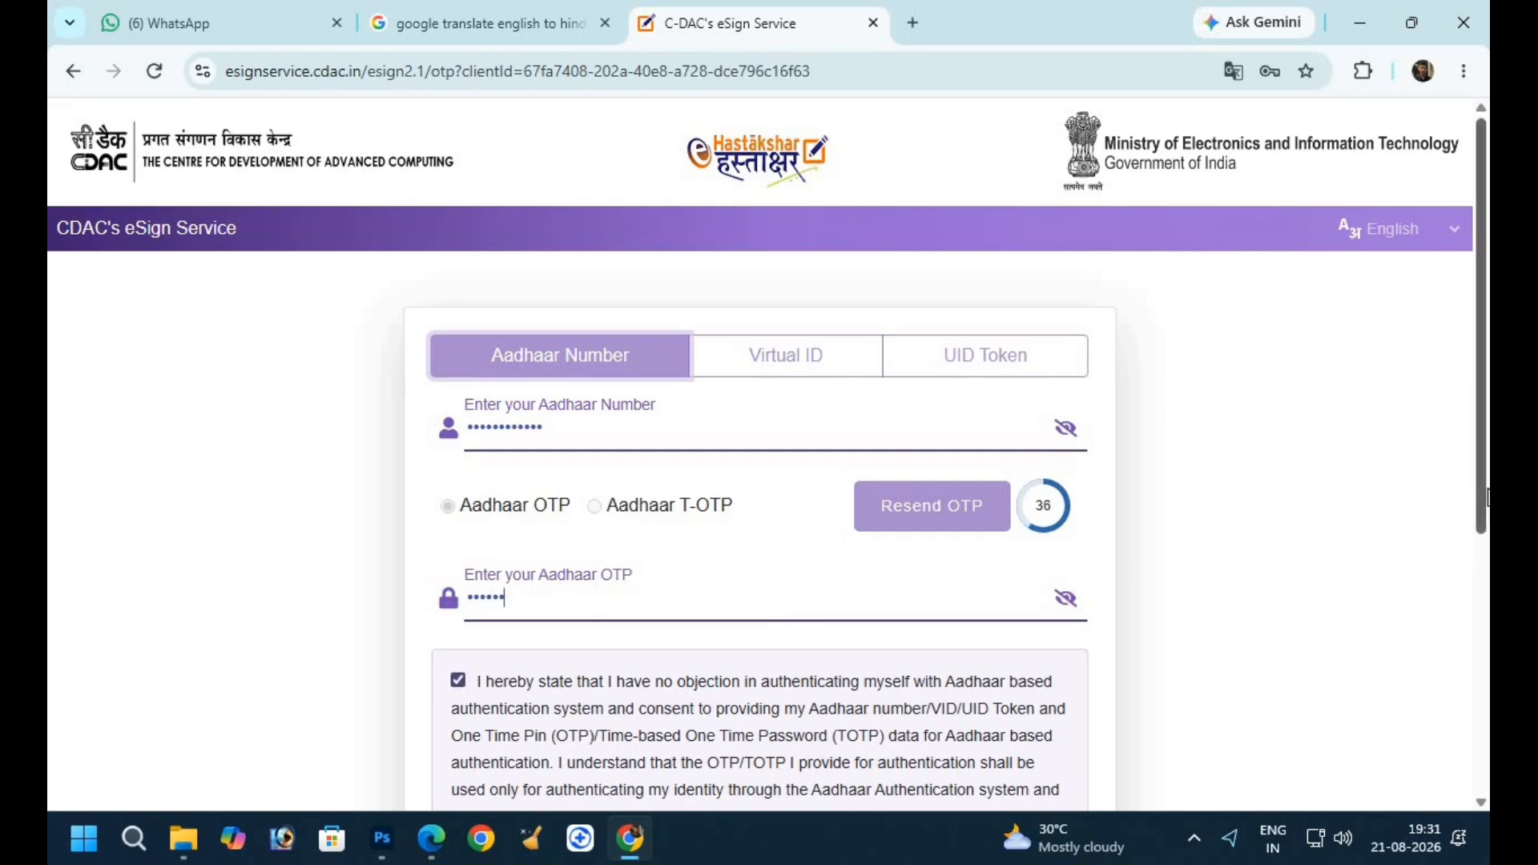
Submit the Aadhaar OTP authentication to eSign the application
scroll(1487, 647, down, 1)
scroll(1488, 648, down, 3)
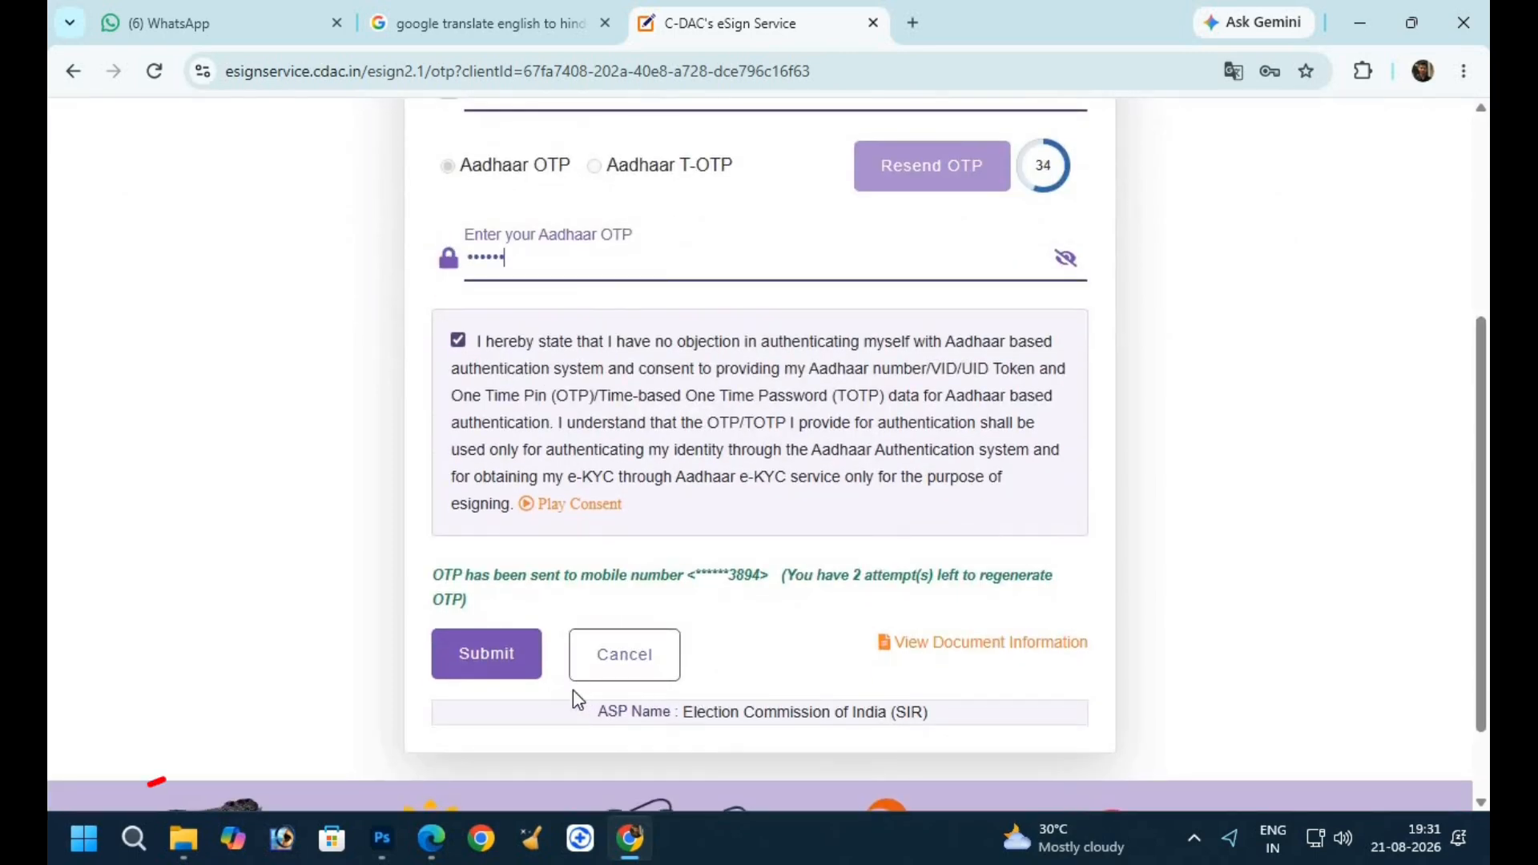
click(500, 660)
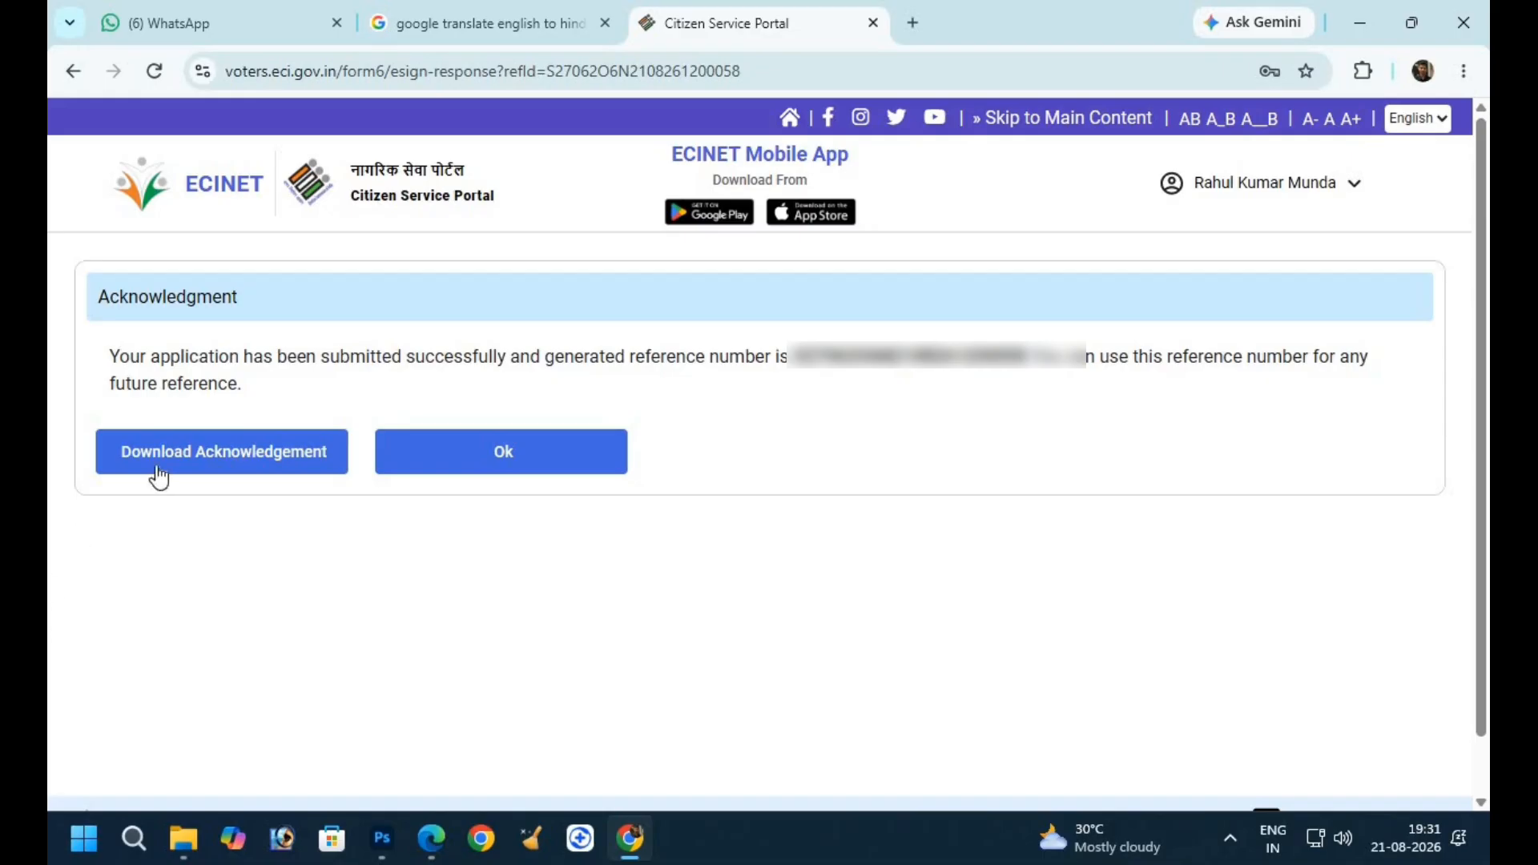
Download the acknowledgement and open the downloaded signed Form 62 PDF from the Downloads folder to view it
click(206, 466)
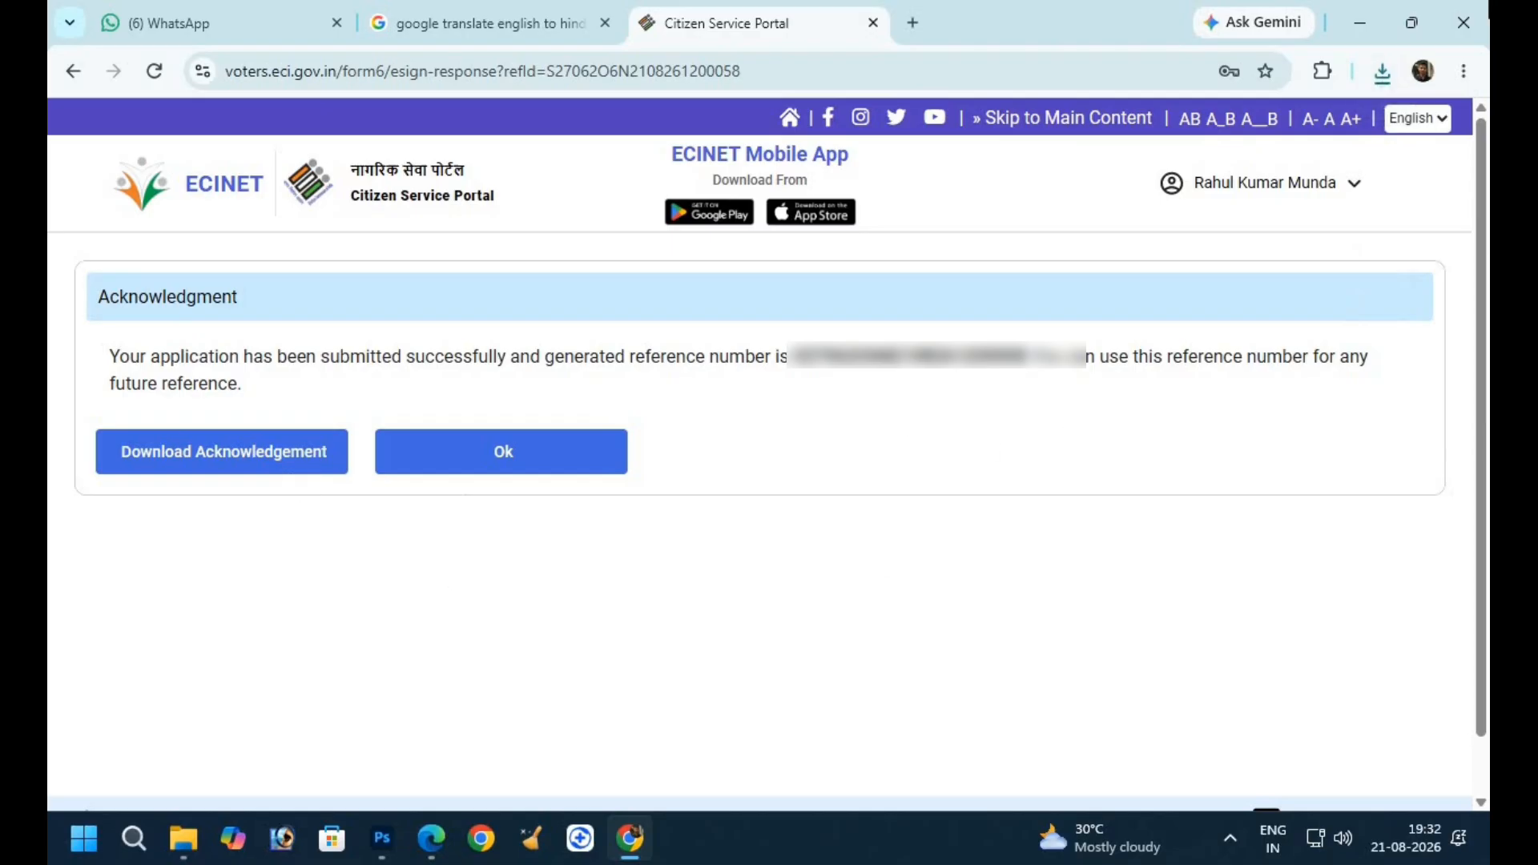
click(1361, 26)
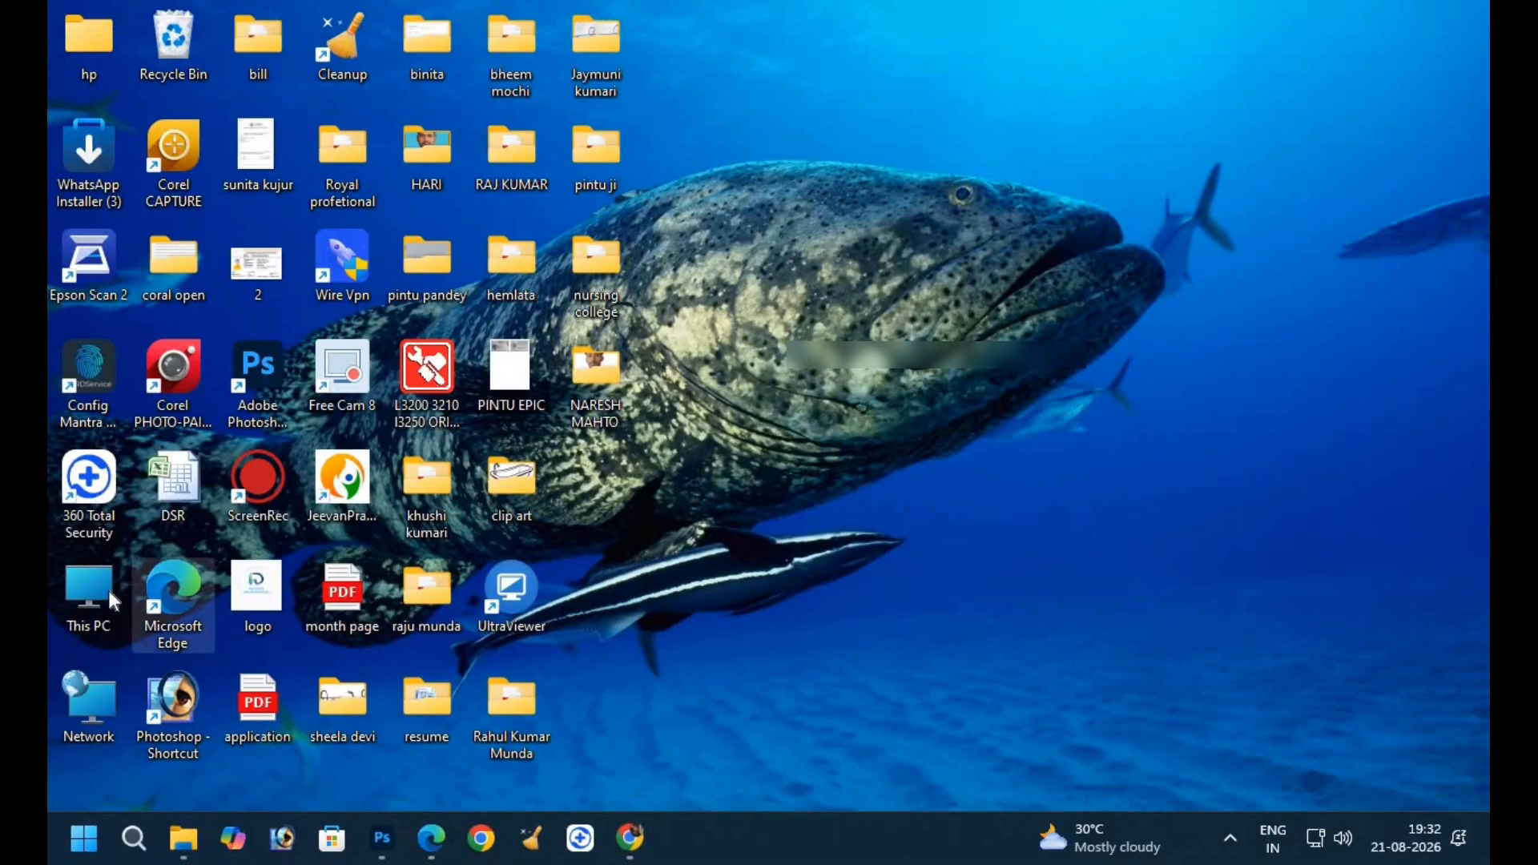
double_click(109, 584)
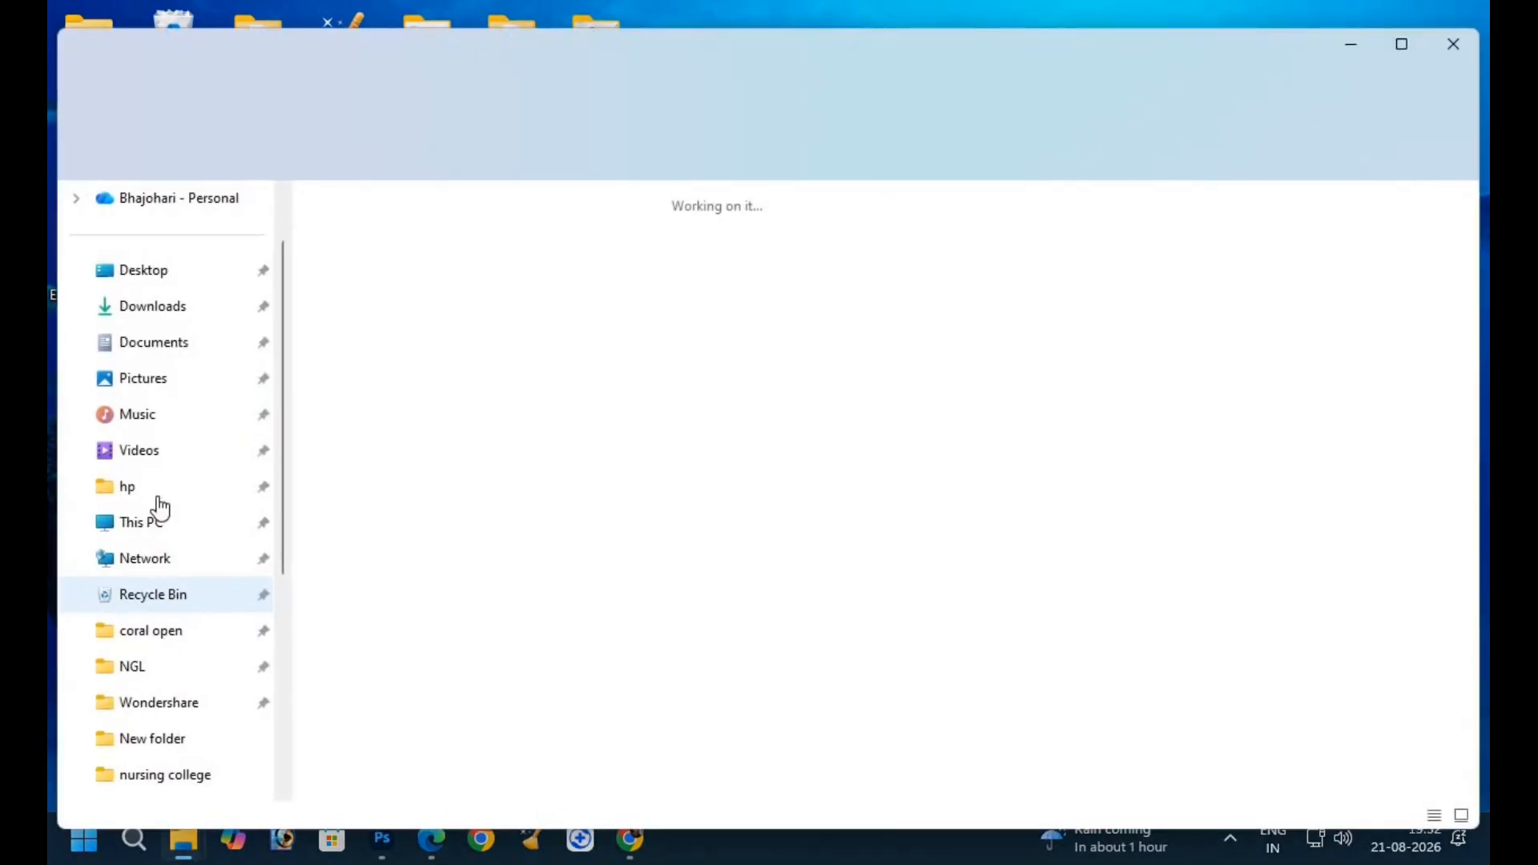
click(127, 315)
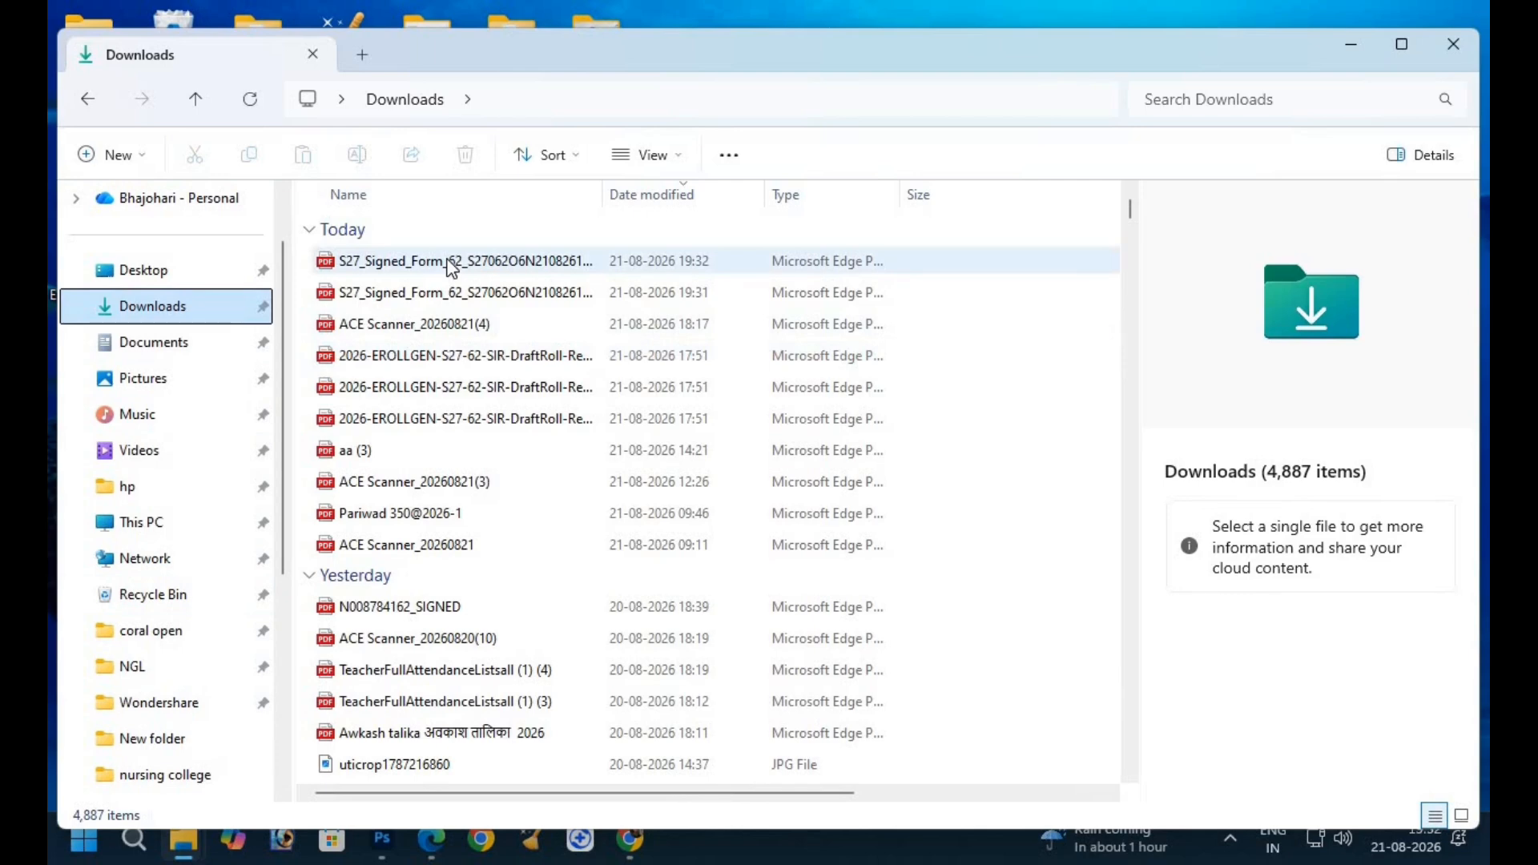
double_click(451, 268)
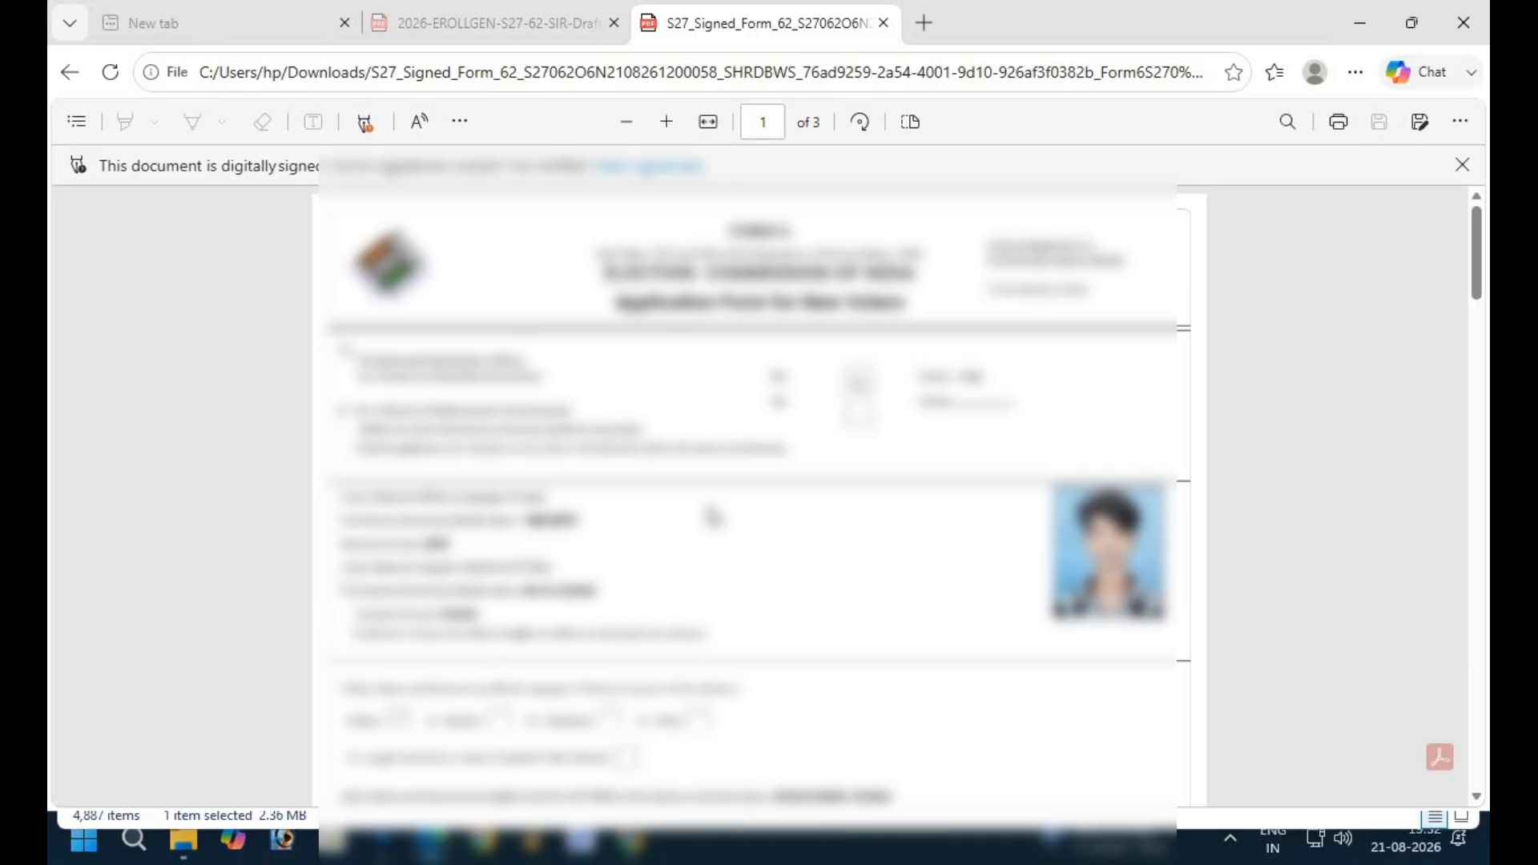
scroll(710, 517, down, 20)
scroll(725, 614, up, 20)
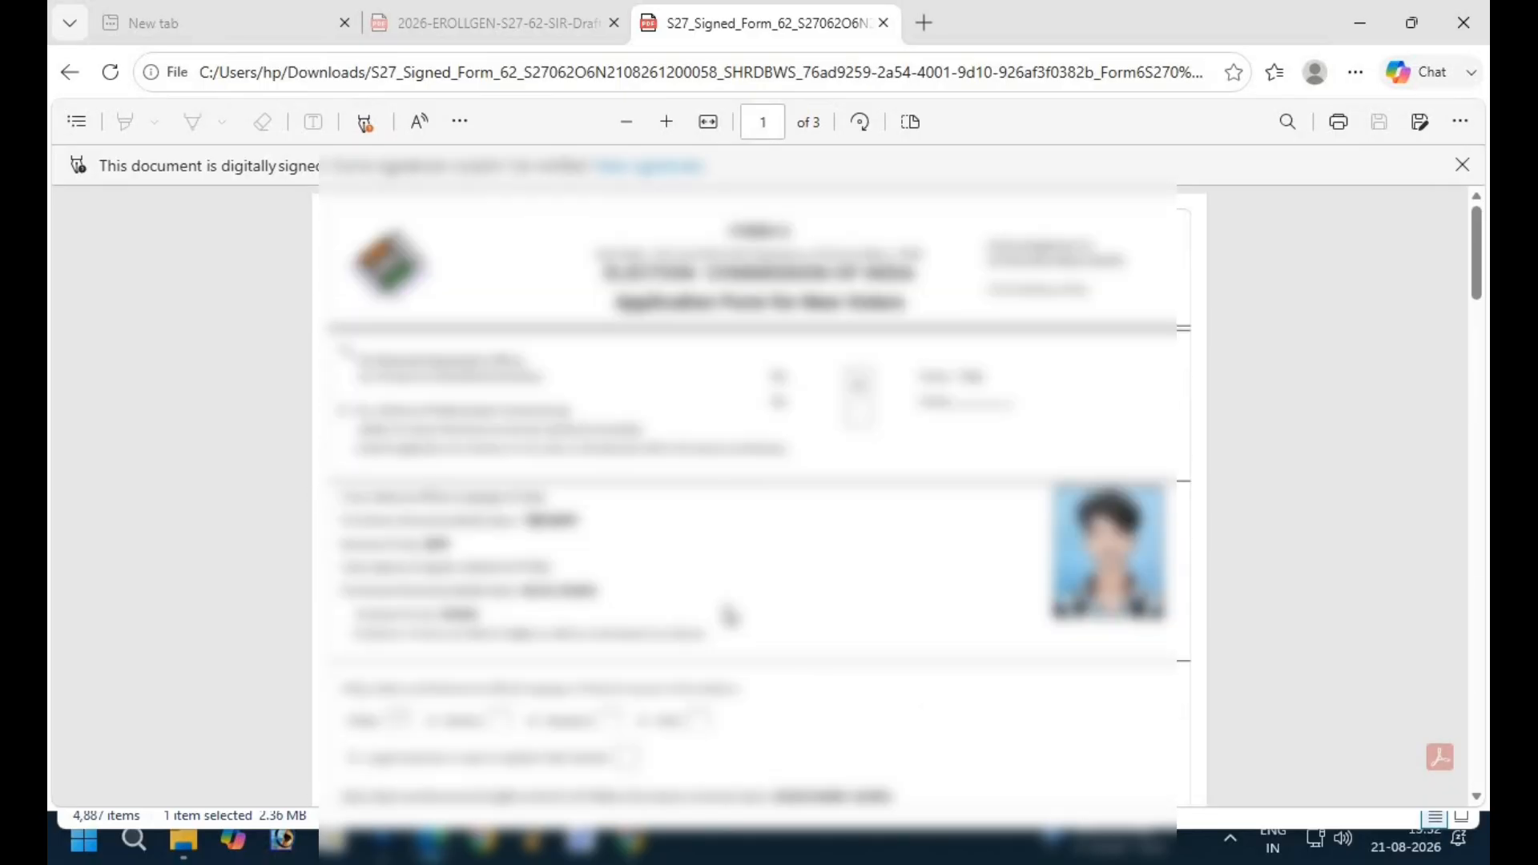